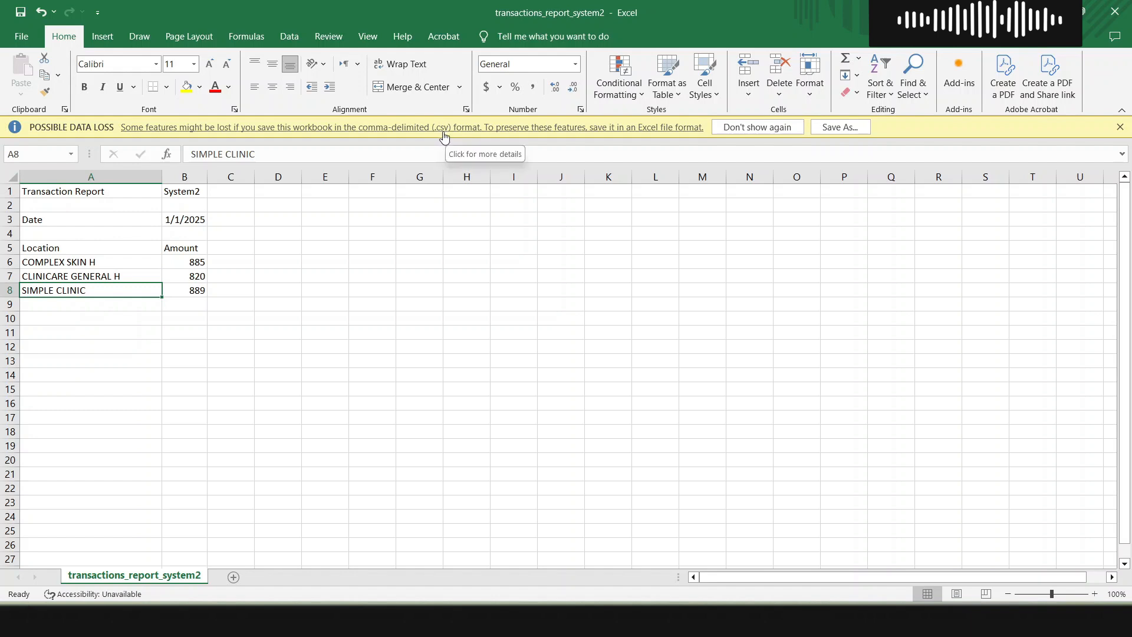
Review the location names and their amounts in the System2 transaction report
click(98, 265)
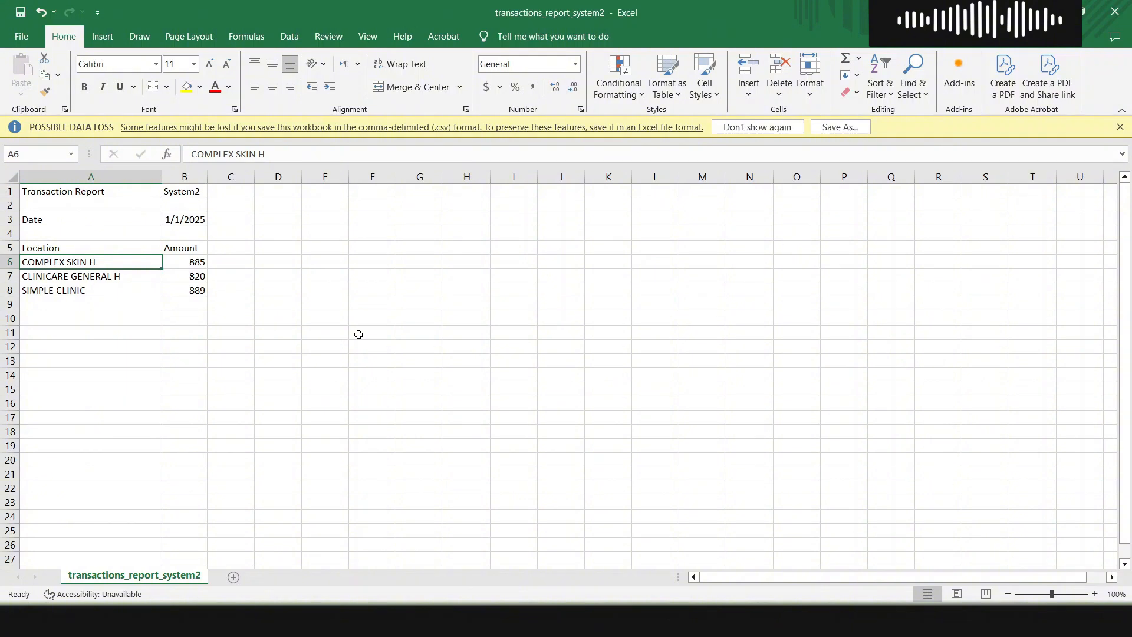
key(Down)
key(Down)
key(Right)
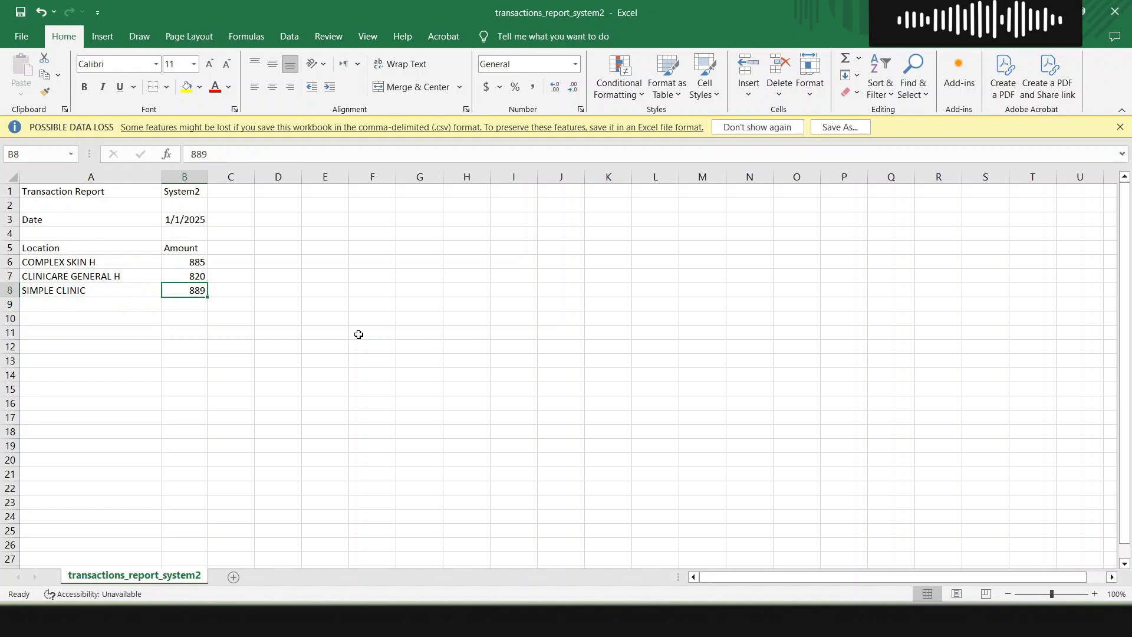
Switch to the consolidated financial report in Notepad and examine its header and the layout of the SYSTEM1 and SYSTEM2 sections
key(alt+Tab)
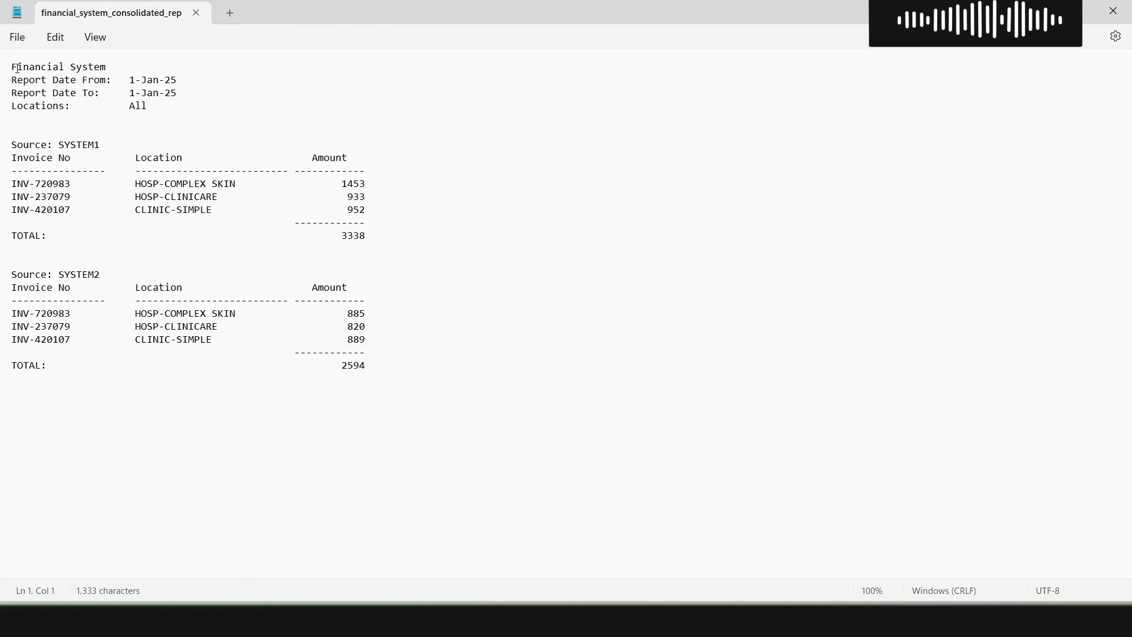
drag(12, 67, 25, 116)
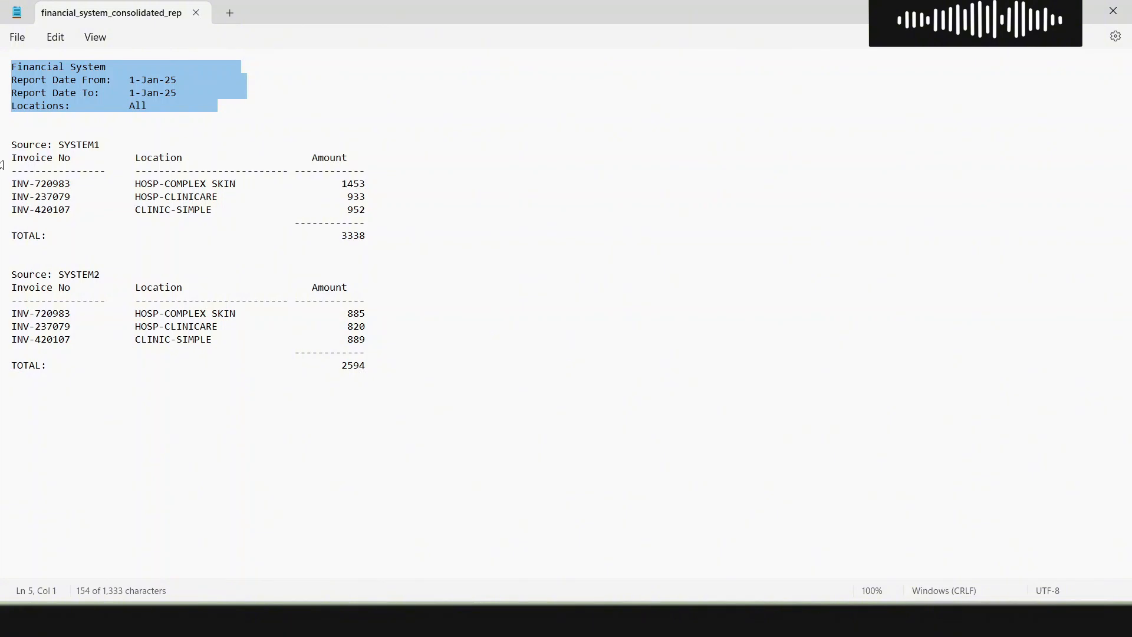
click(4, 148)
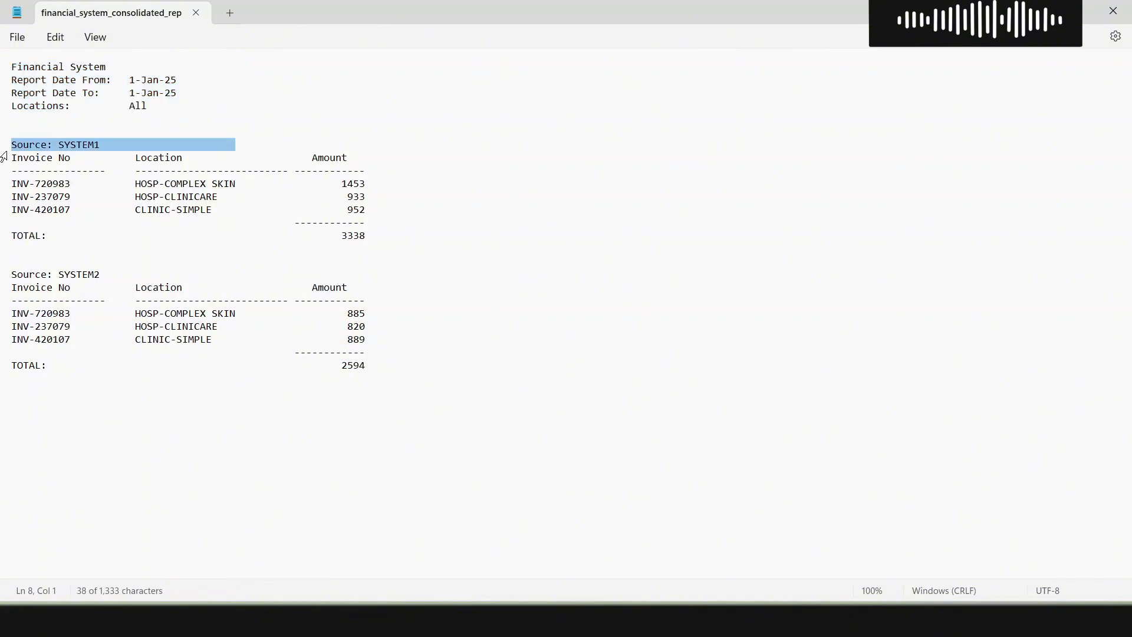
click(3, 171)
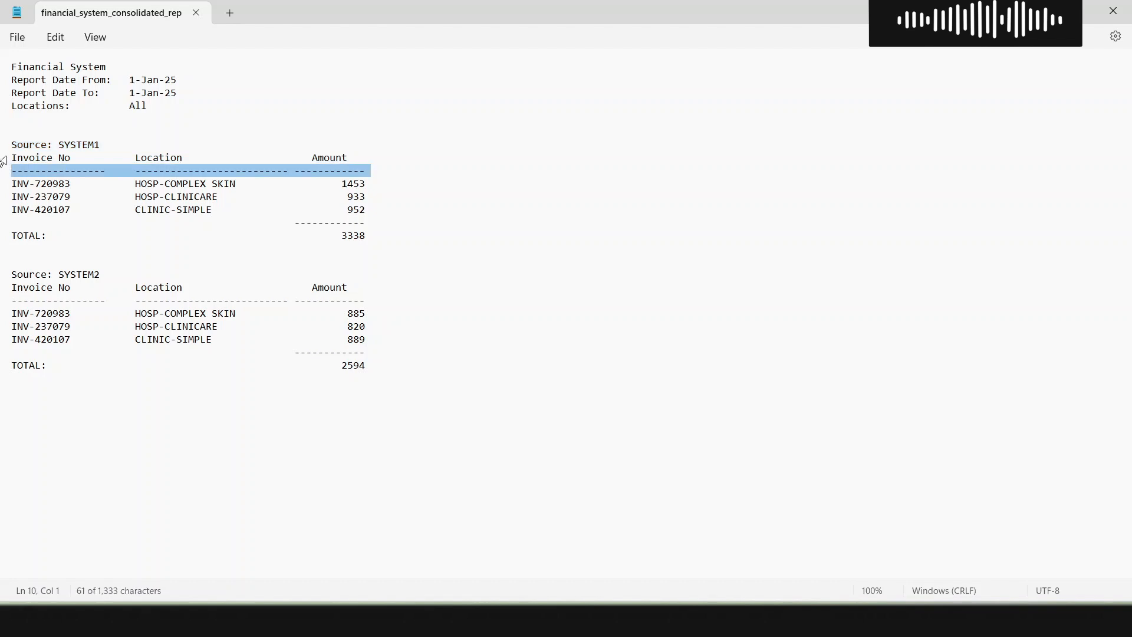
click(3, 159)
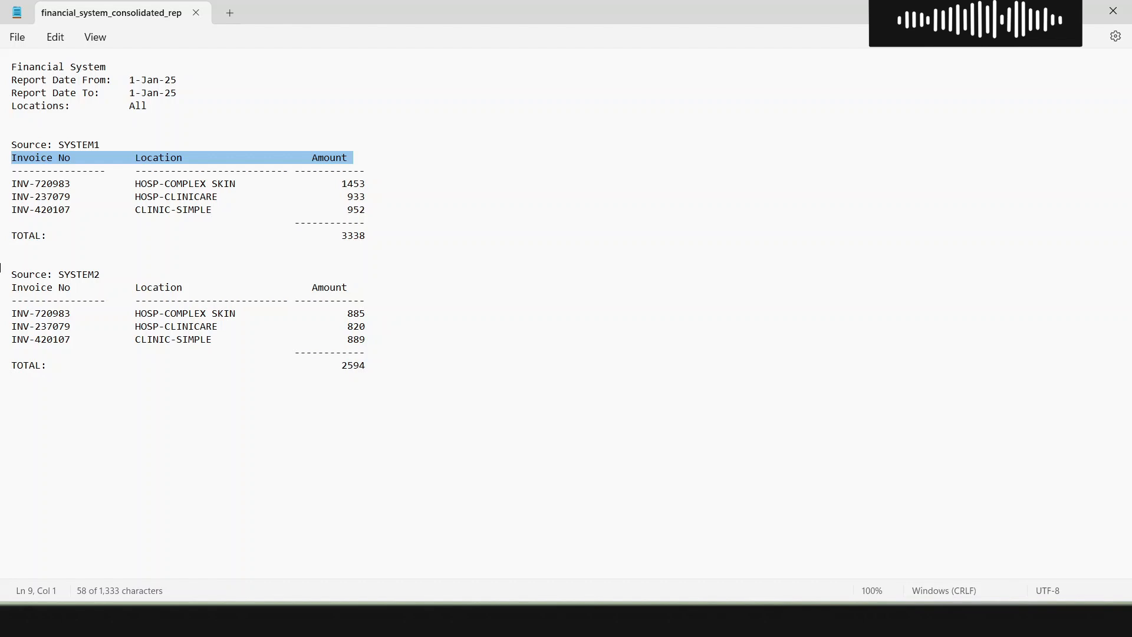
click(3, 278)
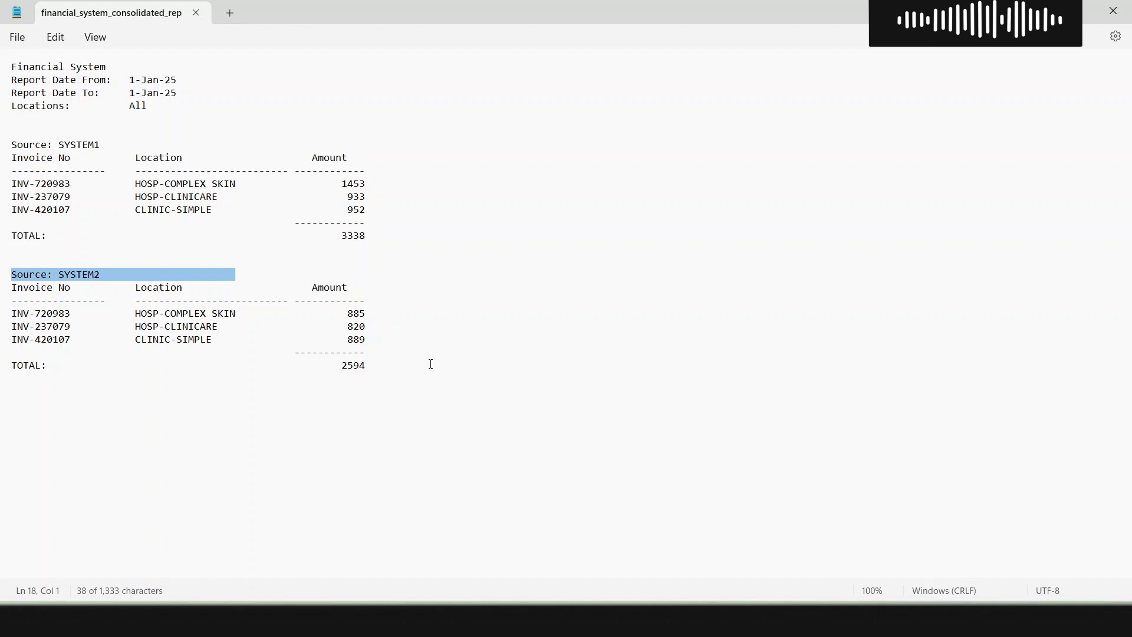
click(344, 221)
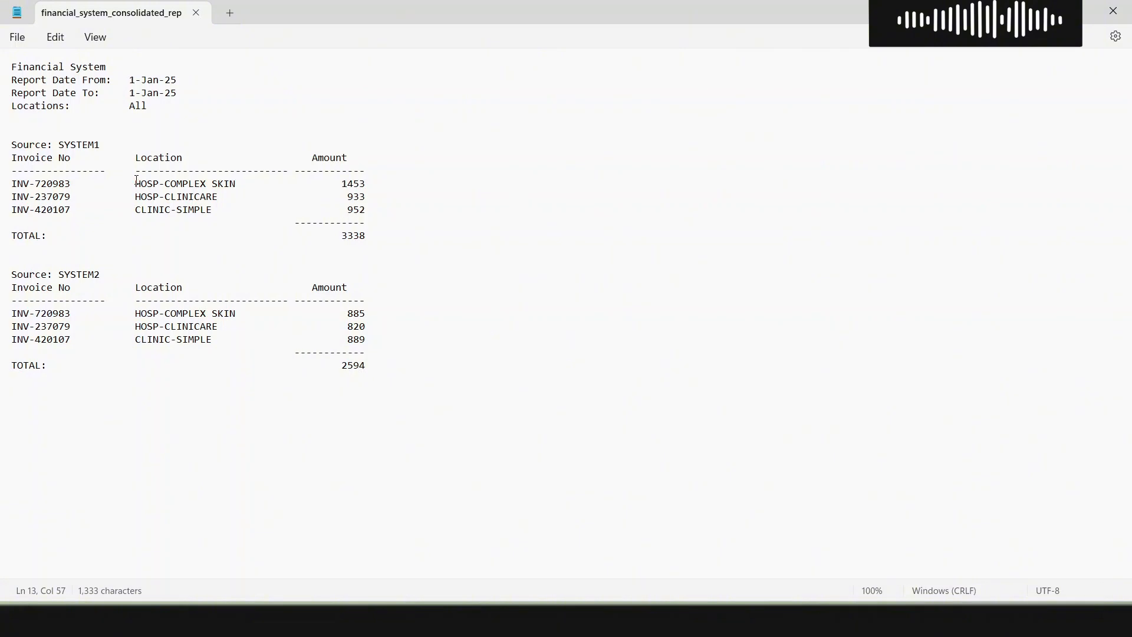
Examine how the location names are written under each source system in the consolidated report
drag(136, 184, 242, 186)
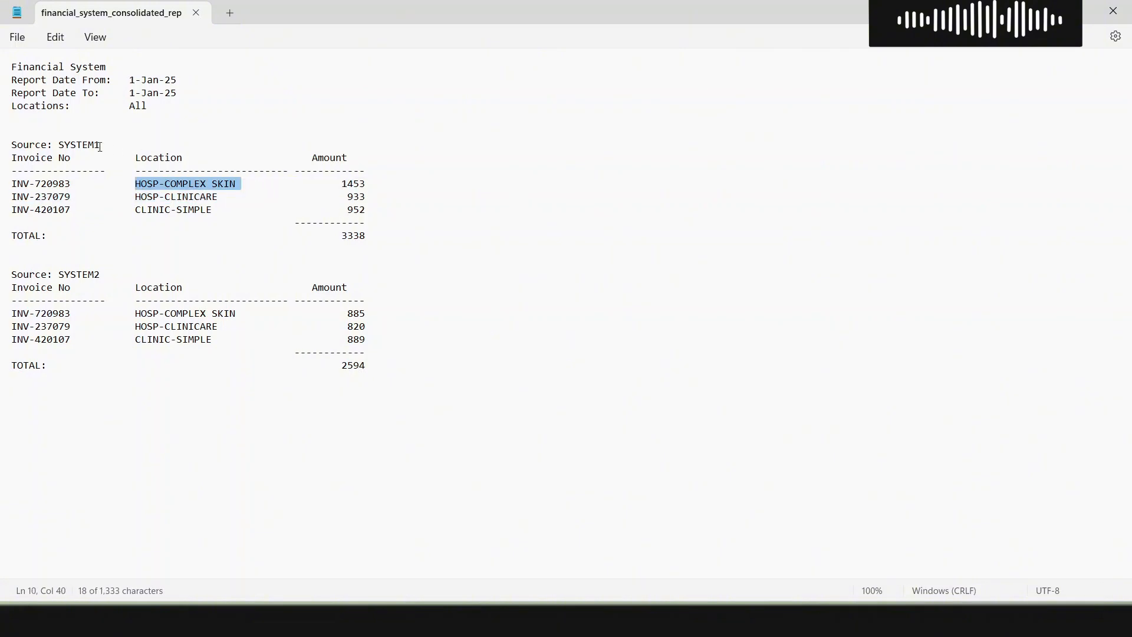
double_click(74, 144)
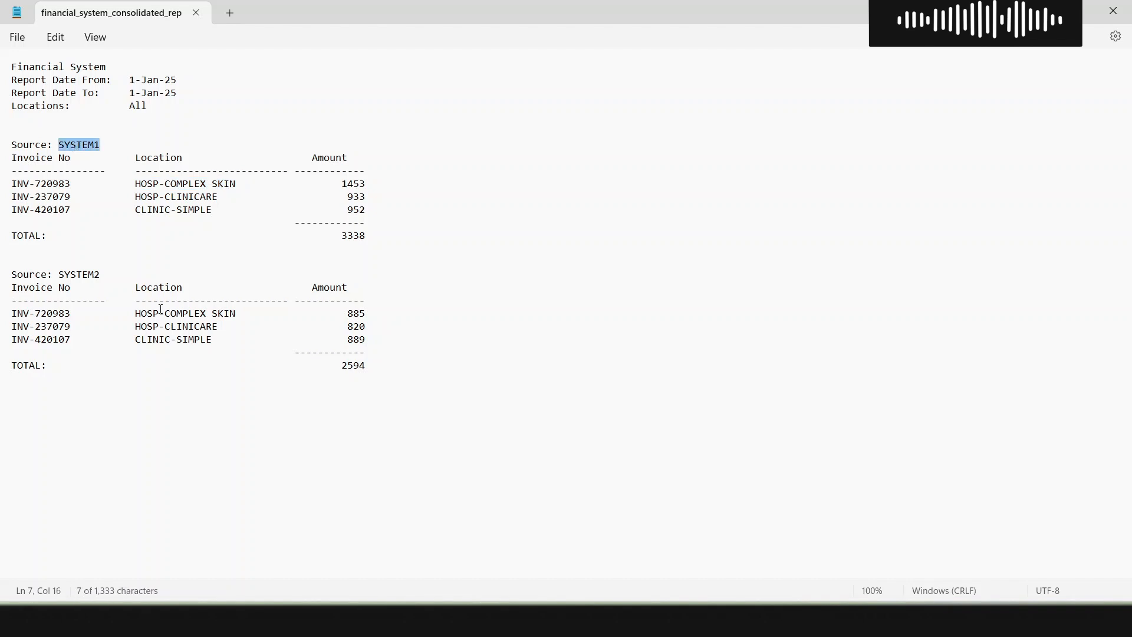
double_click(170, 328)
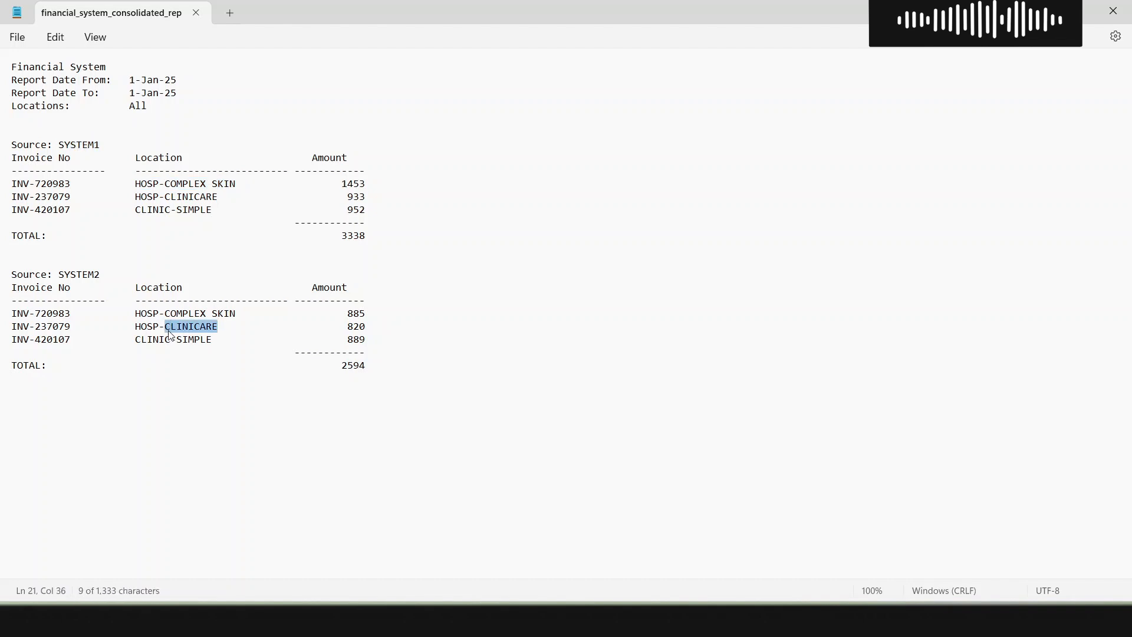
double_click(76, 275)
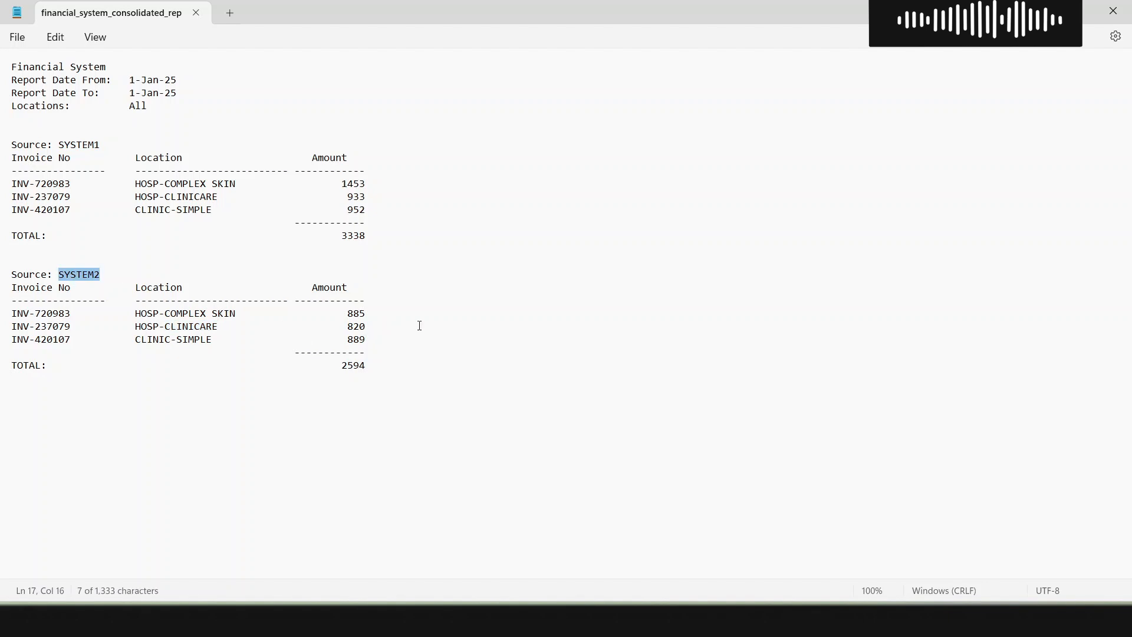
click(463, 325)
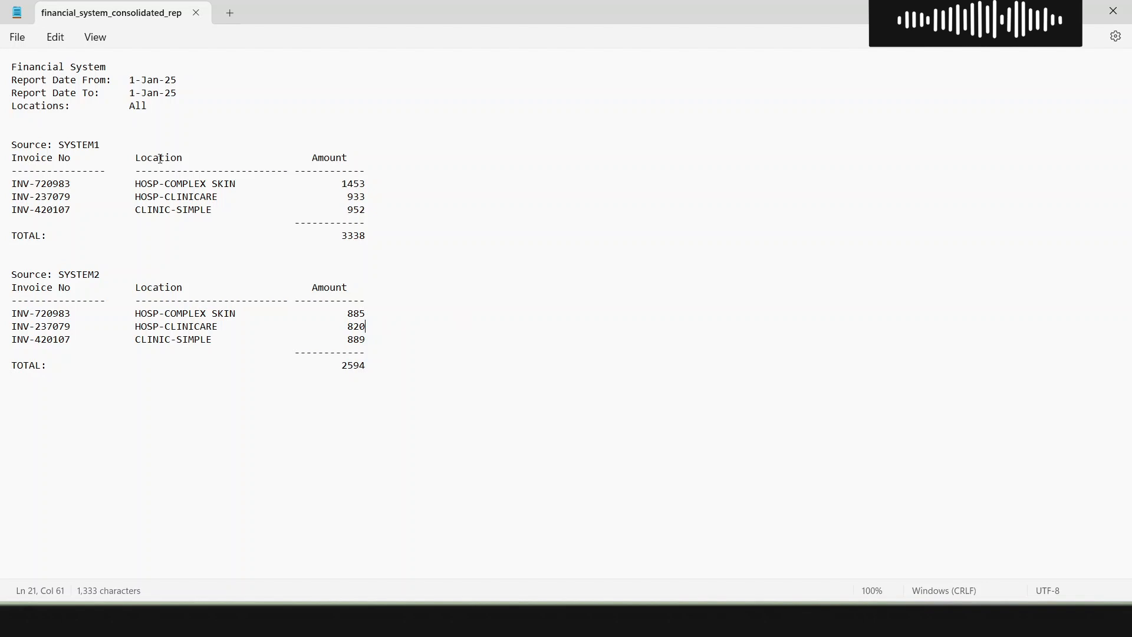
drag(135, 186, 241, 189)
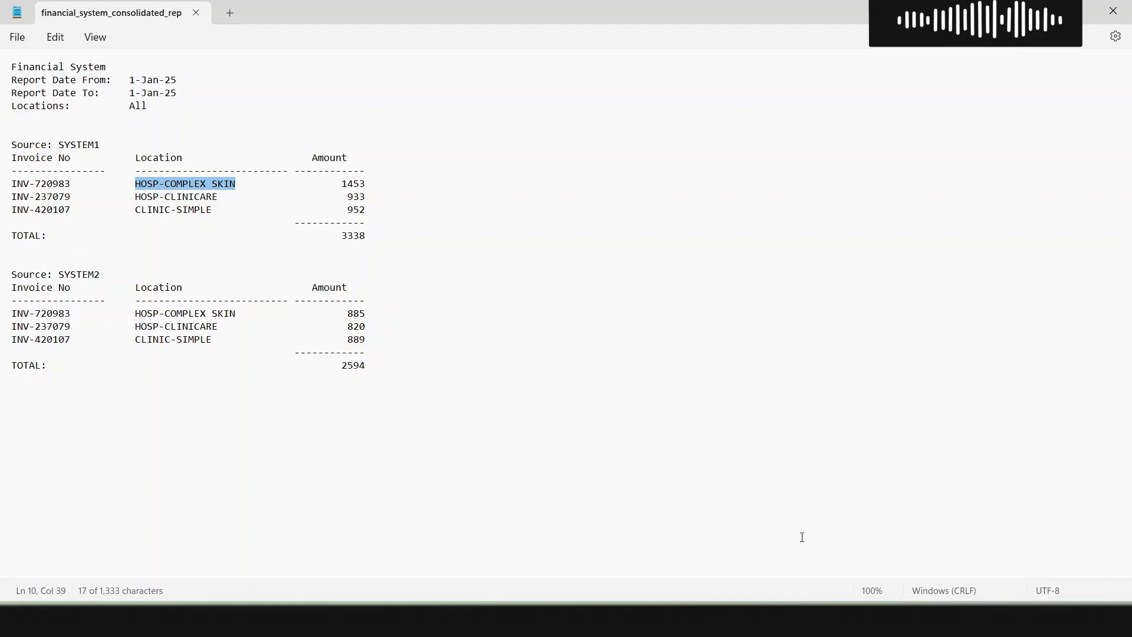
Switch back to Excel and compare the Complex Skin location name in the System2 transaction report and the System1 collections details
key(alt+Tab)
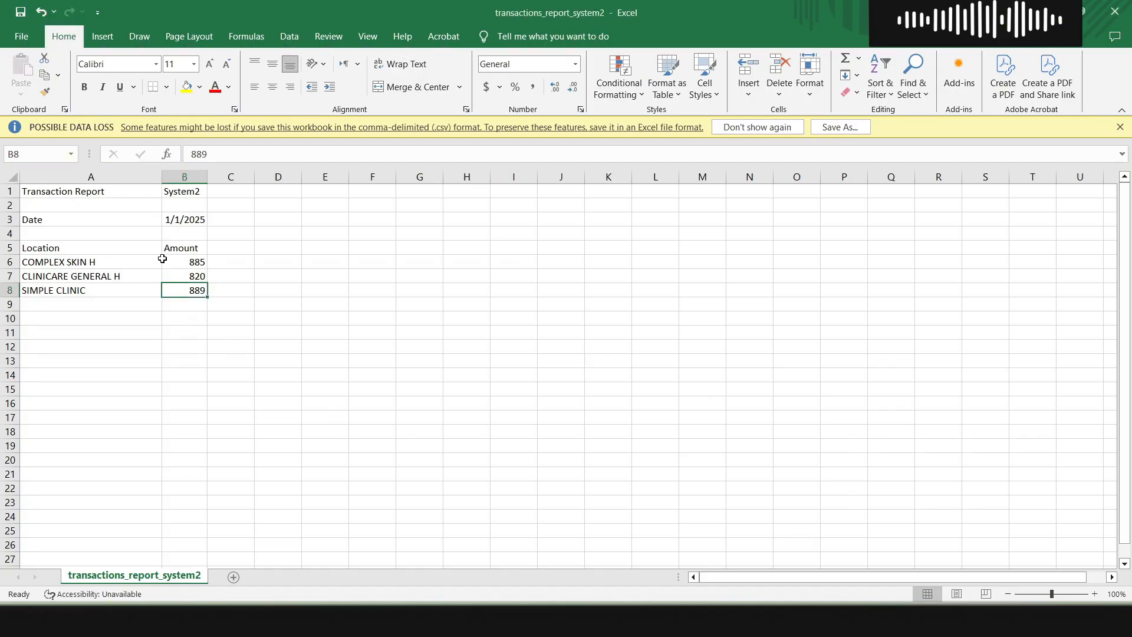
click(123, 264)
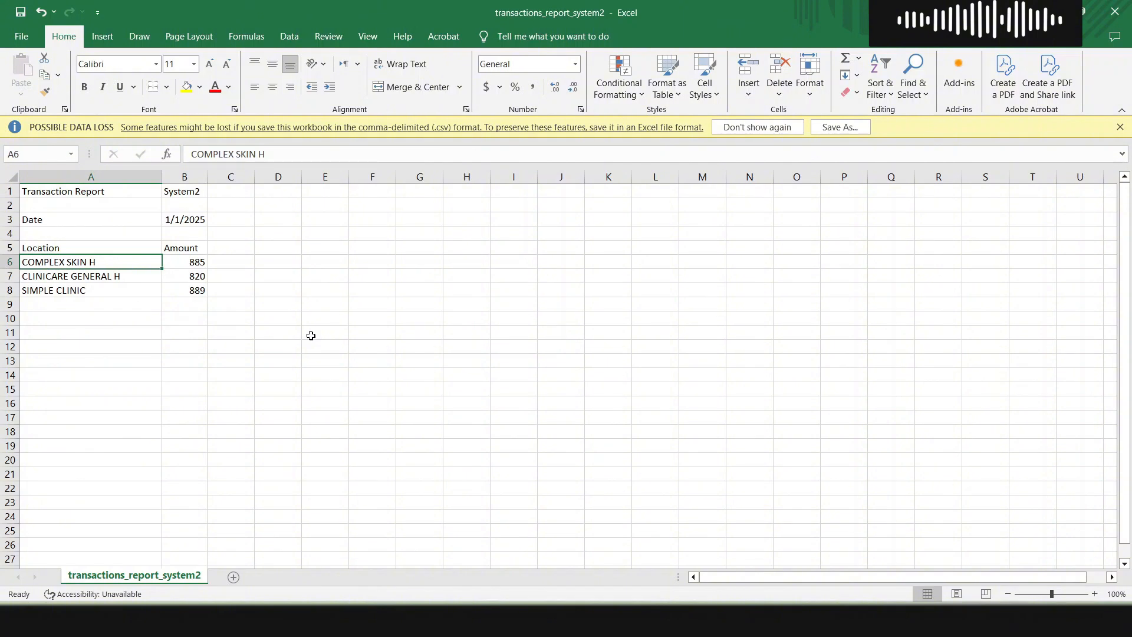
key(alt+Tab)
key(alt+Tab)
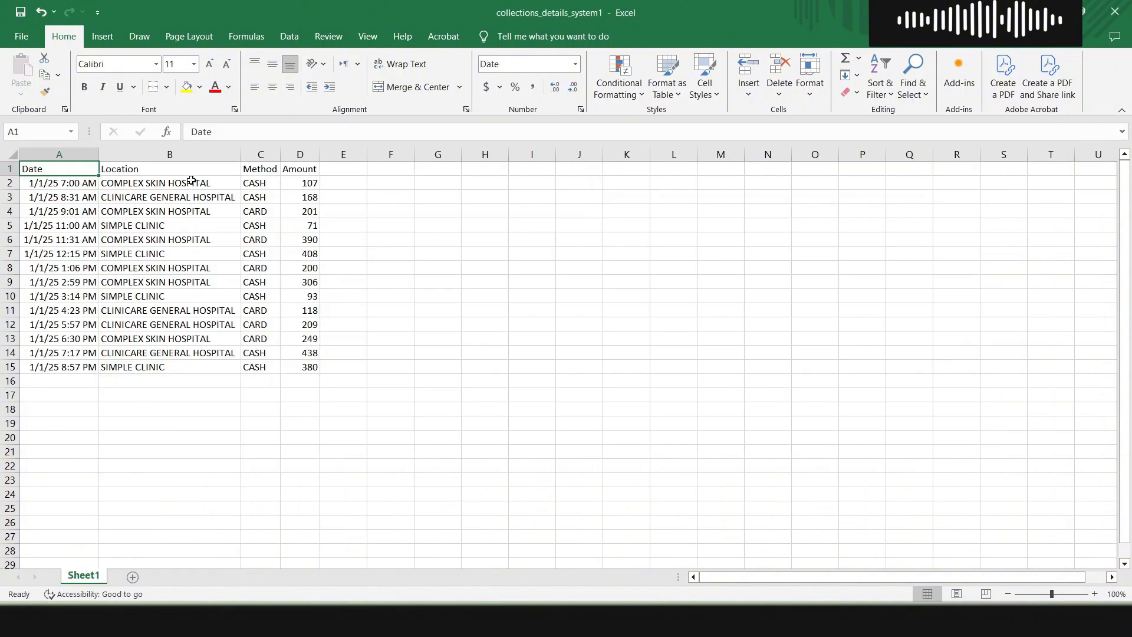
click(193, 184)
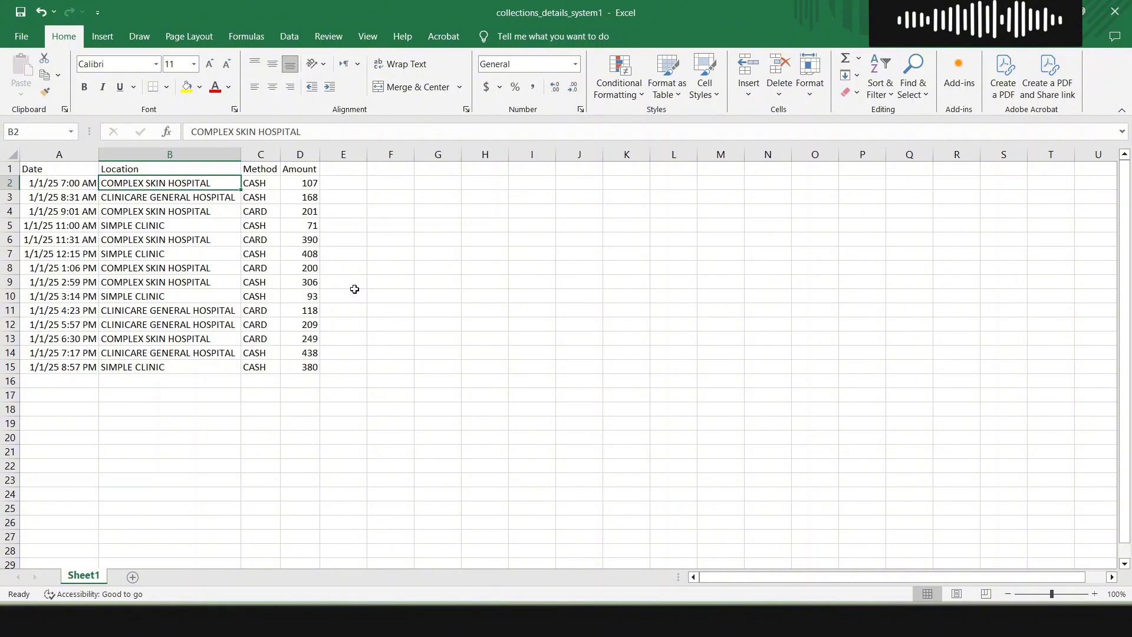
Create a blank workbook and bring Sheet1 of the collections_details_system1 workbook into the Power Query Editor for transformation
key(ctrl+n)
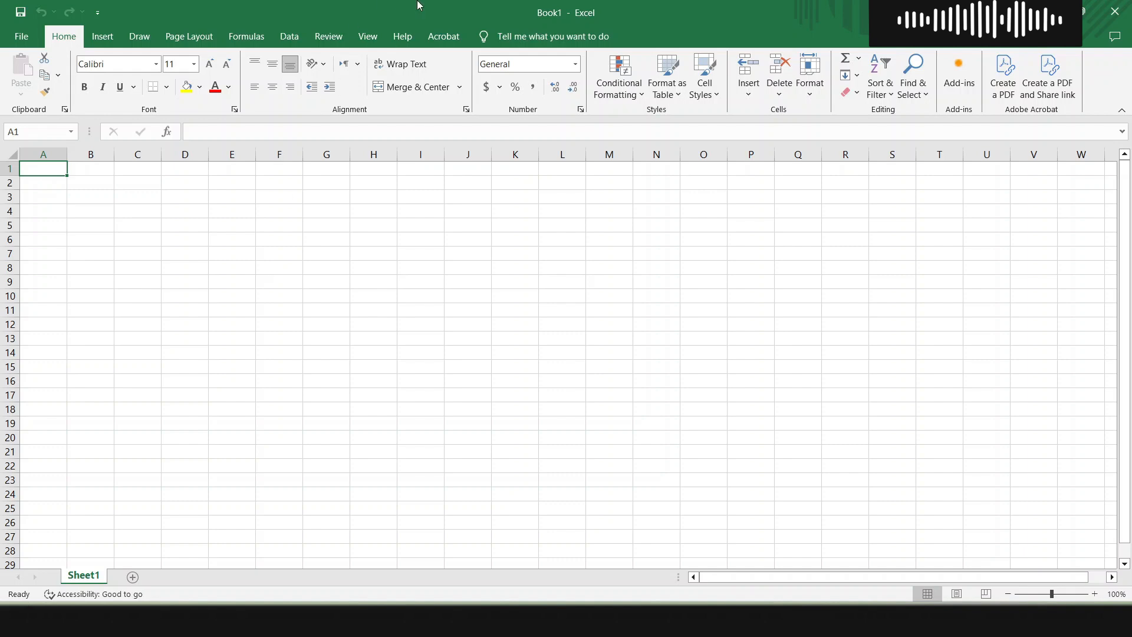
click(292, 36)
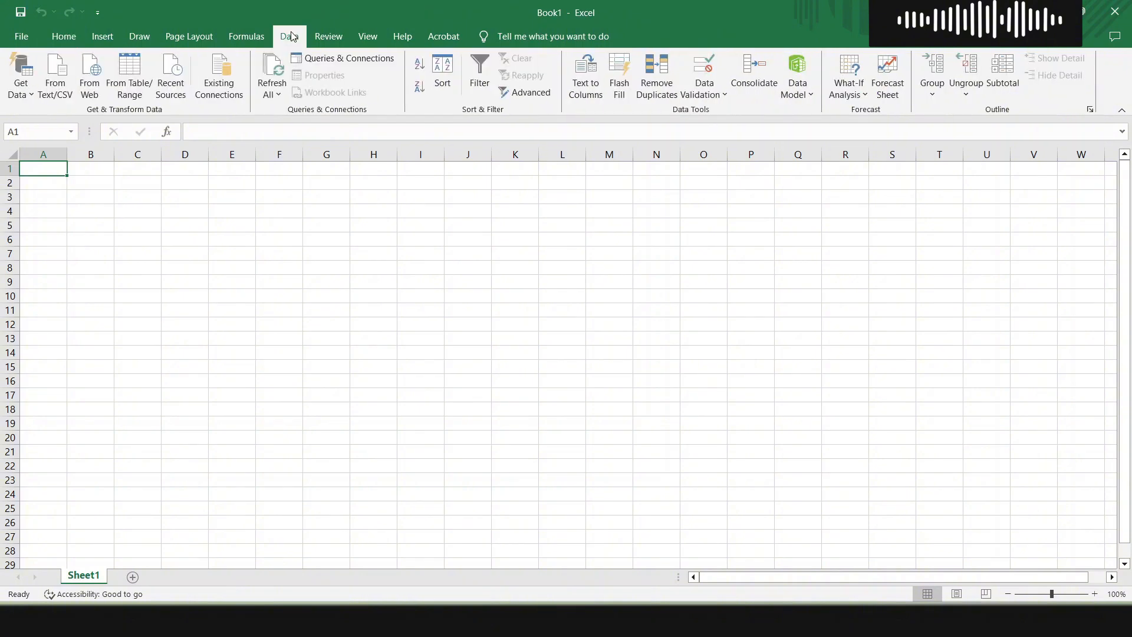
click(27, 94)
mouse_move(111, 121)
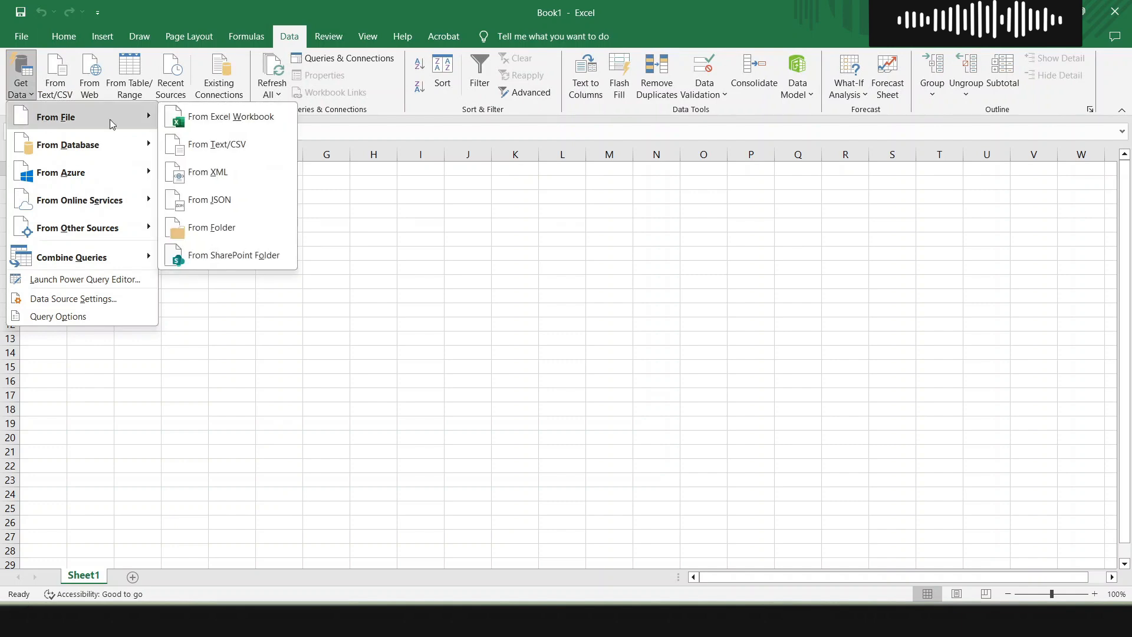
click(246, 122)
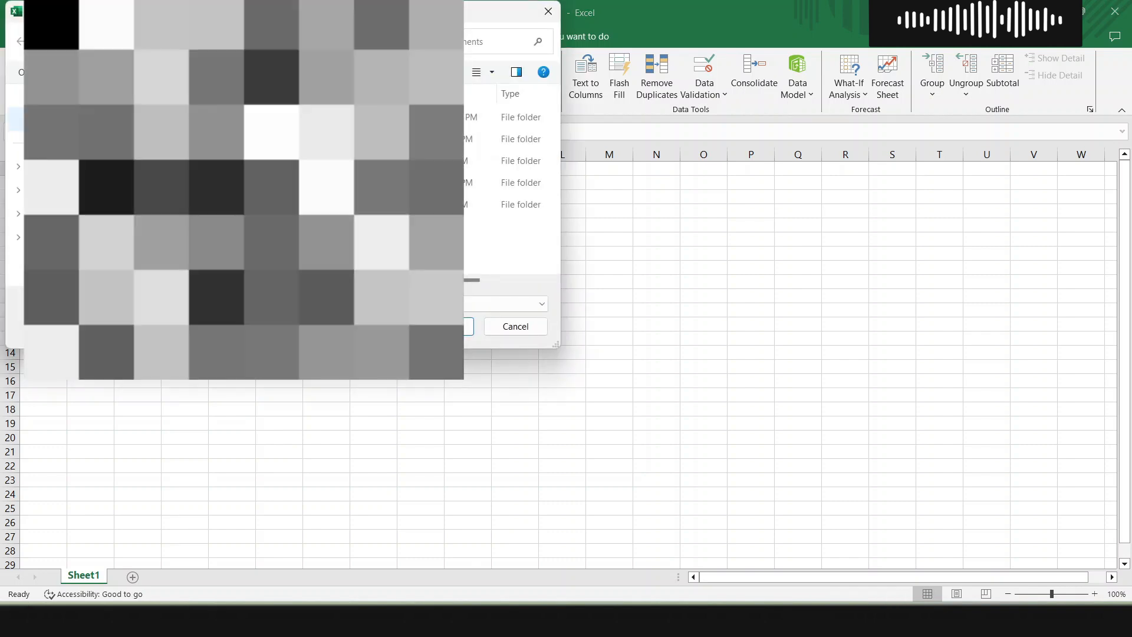
scroll(65, 213, up, 2)
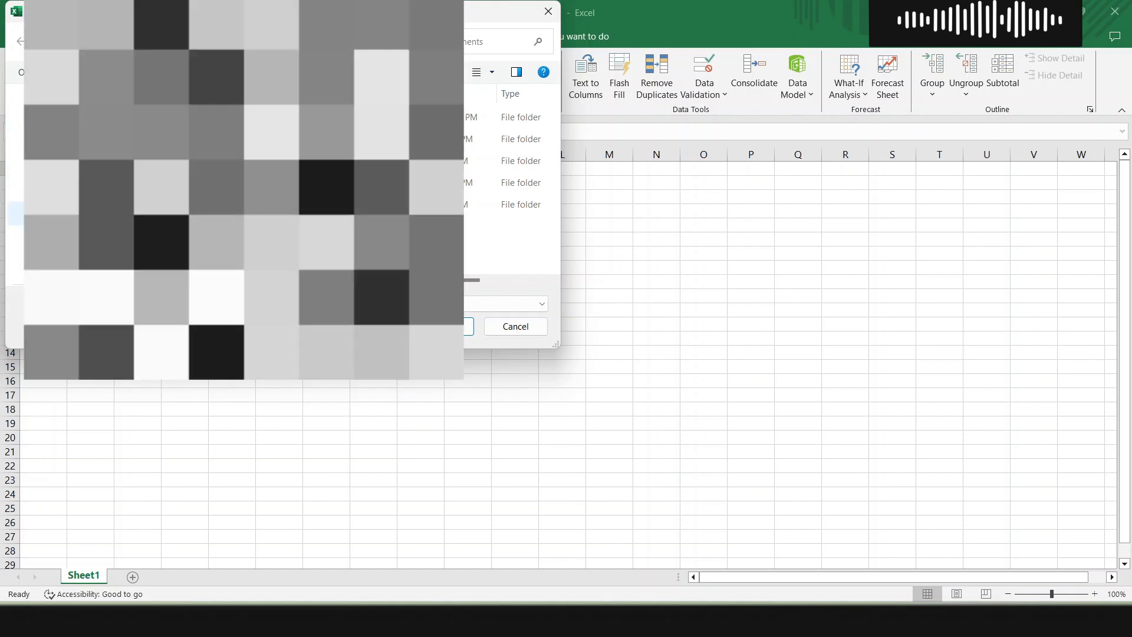
click(64, 237)
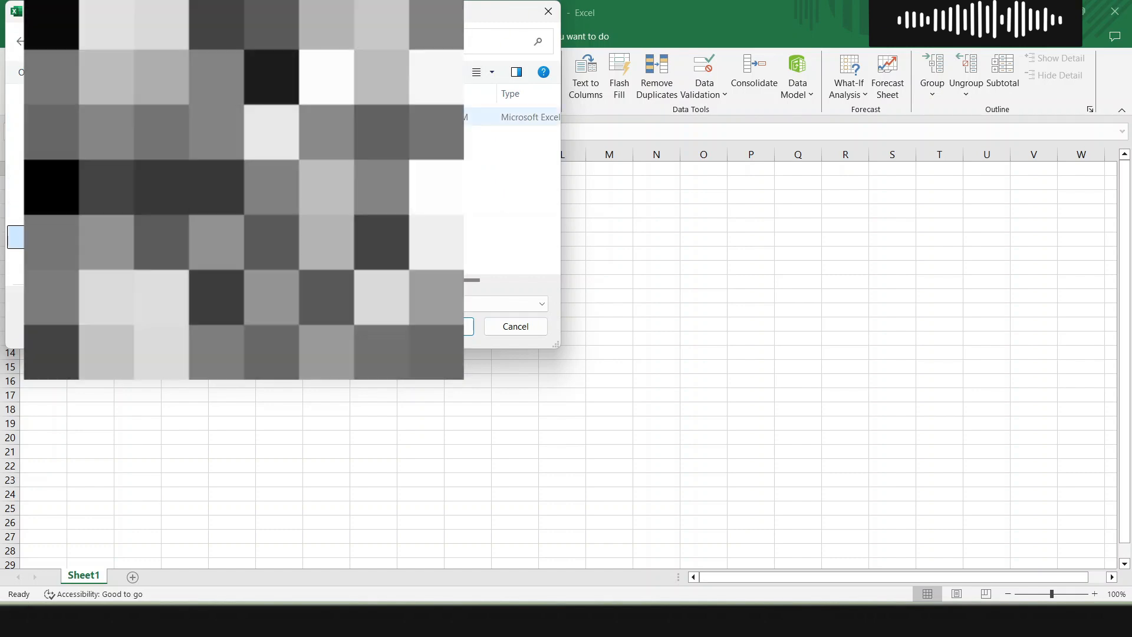
click(294, 123)
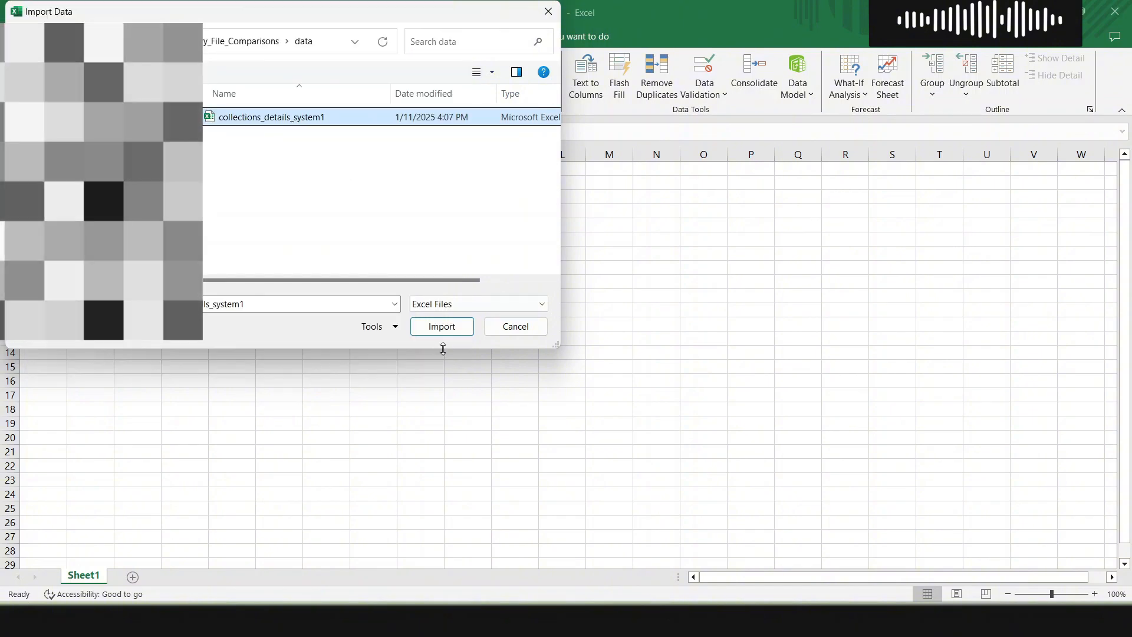
click(453, 328)
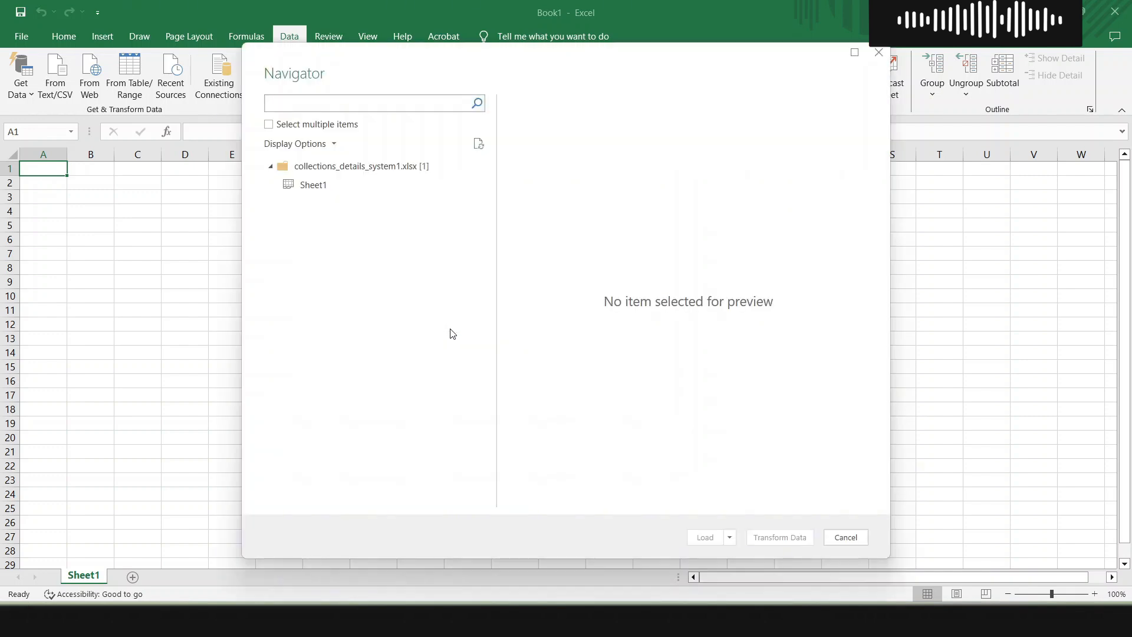
click(316, 187)
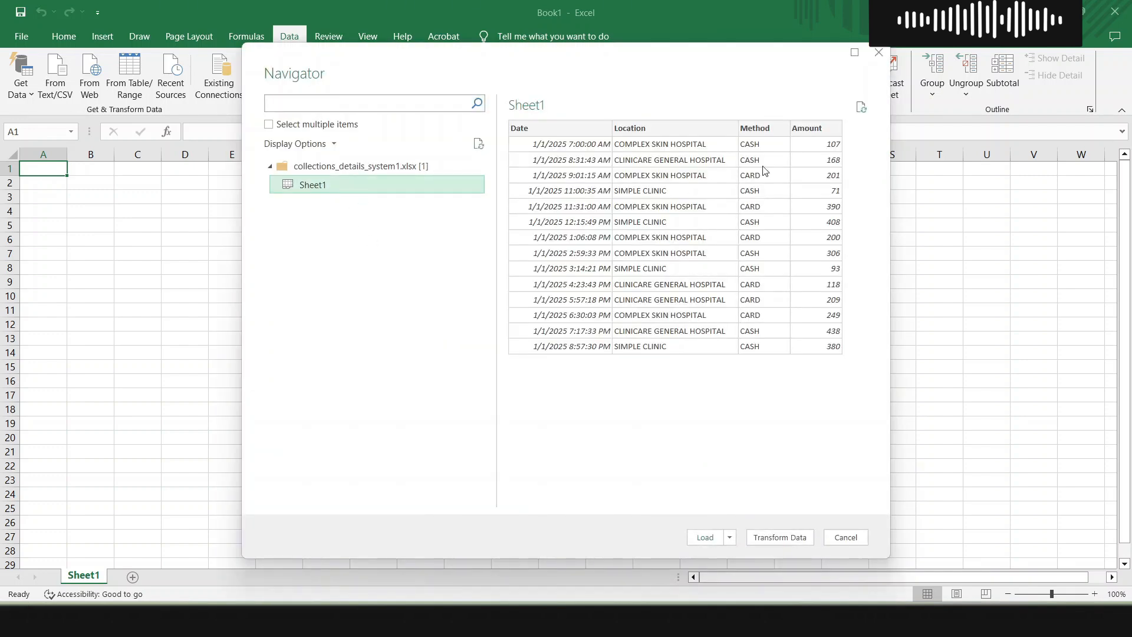
click(766, 539)
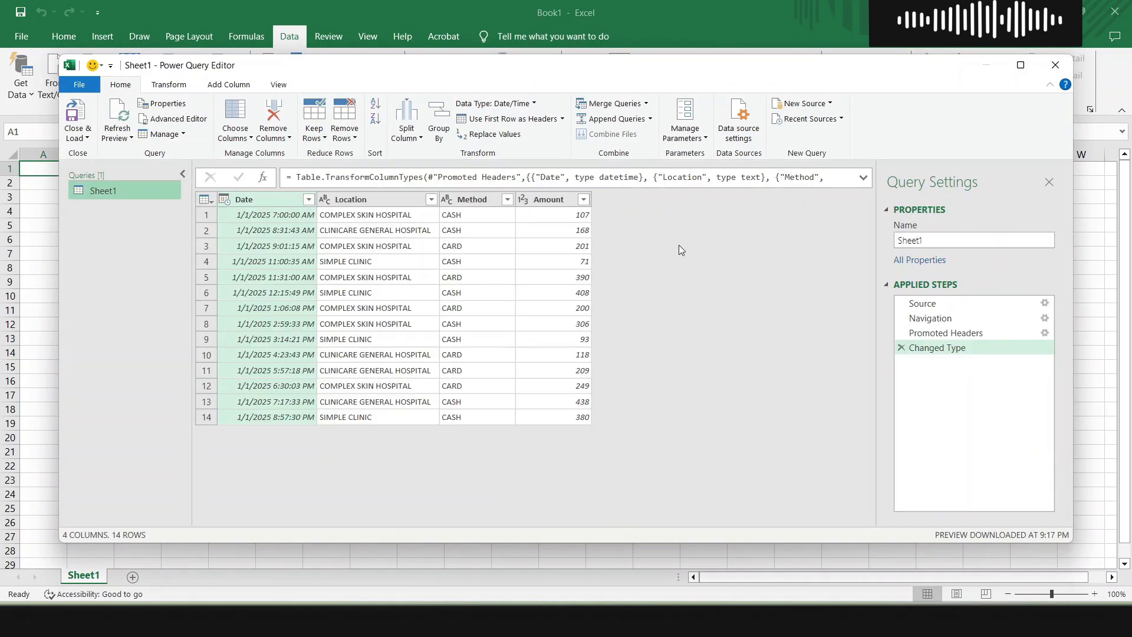
Remove the automatic Changed Type step from the query and set the Date column's data type to Date
click(901, 348)
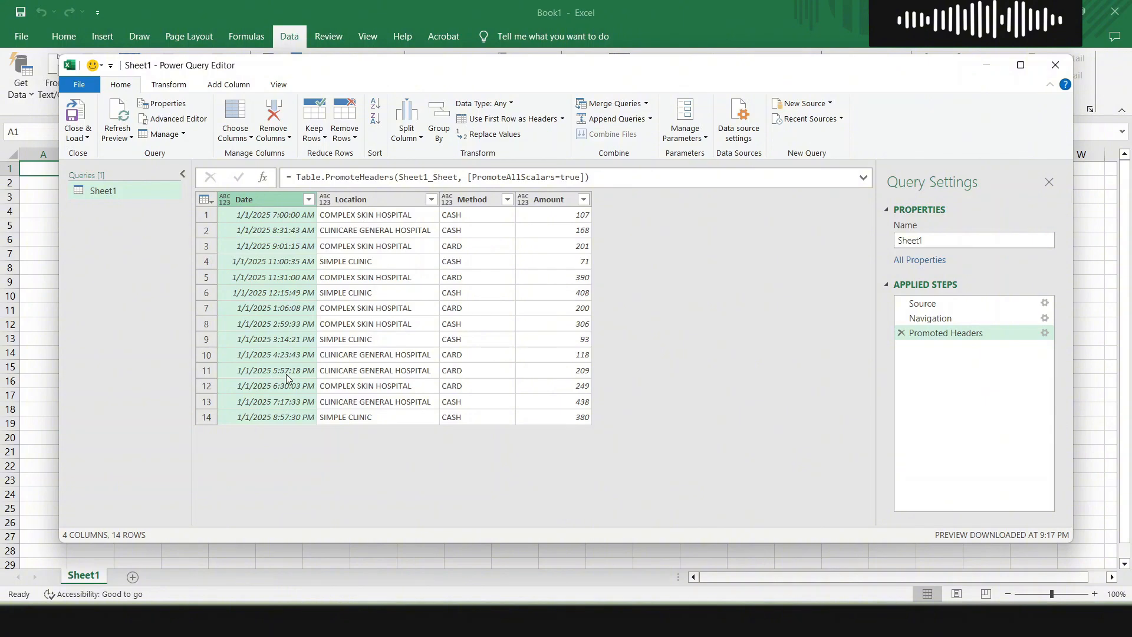
click(510, 104)
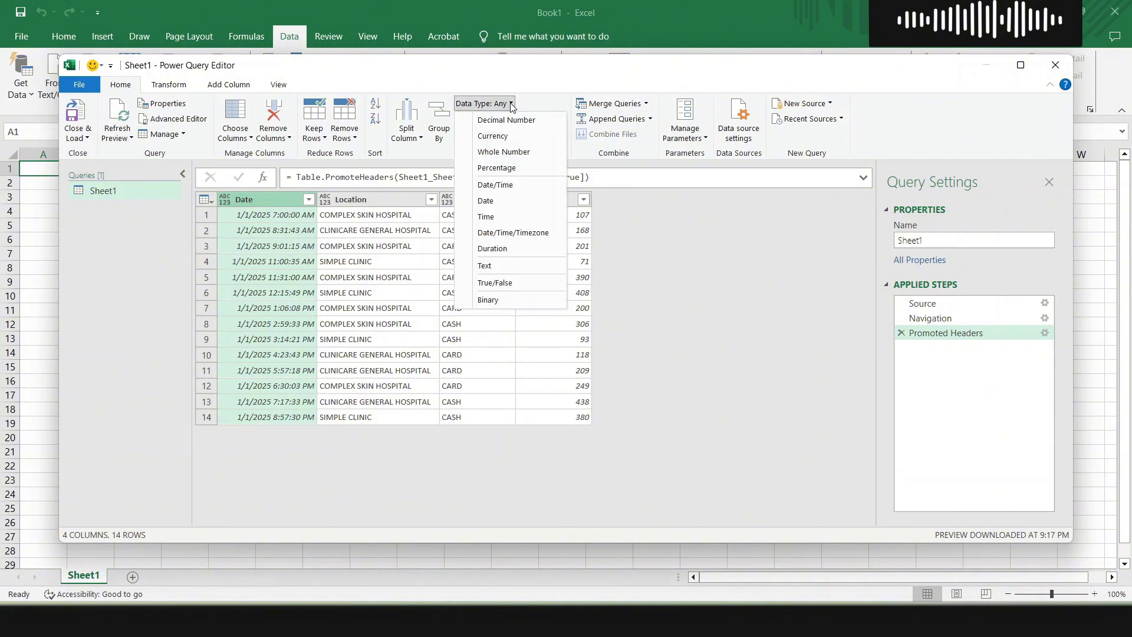
click(486, 201)
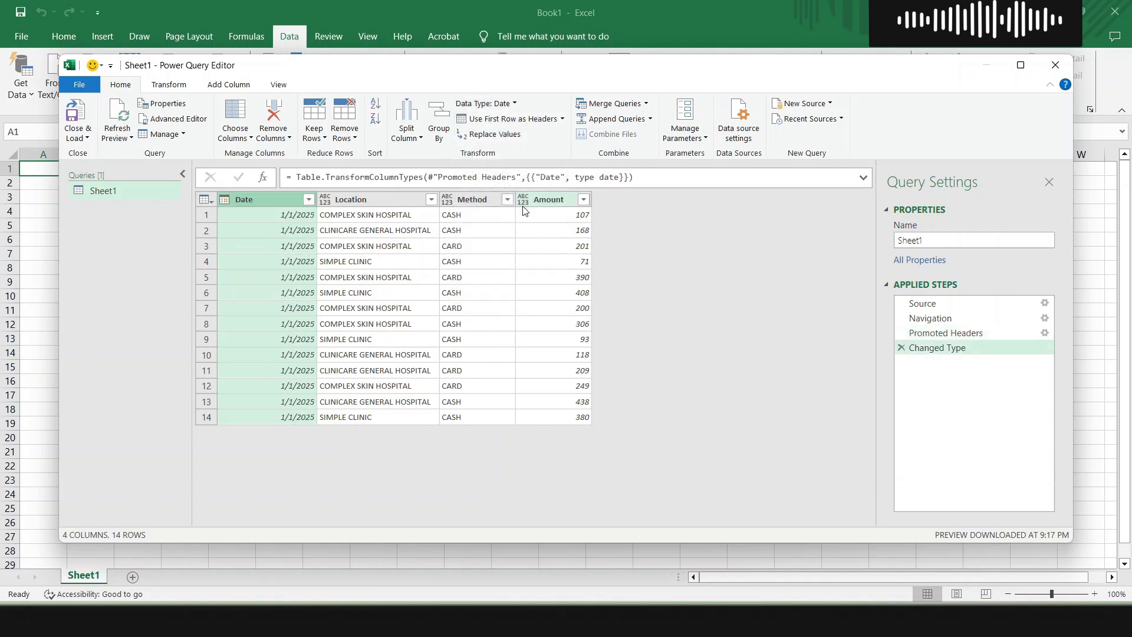
Set the Amount column's data type to Decimal Number
click(563, 201)
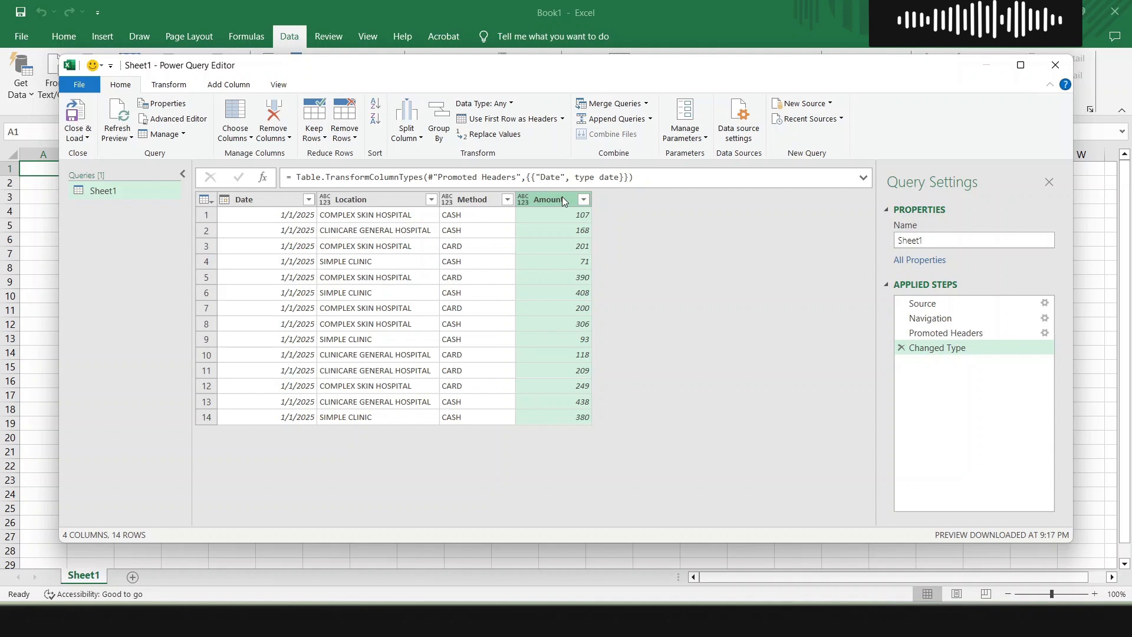
click(511, 104)
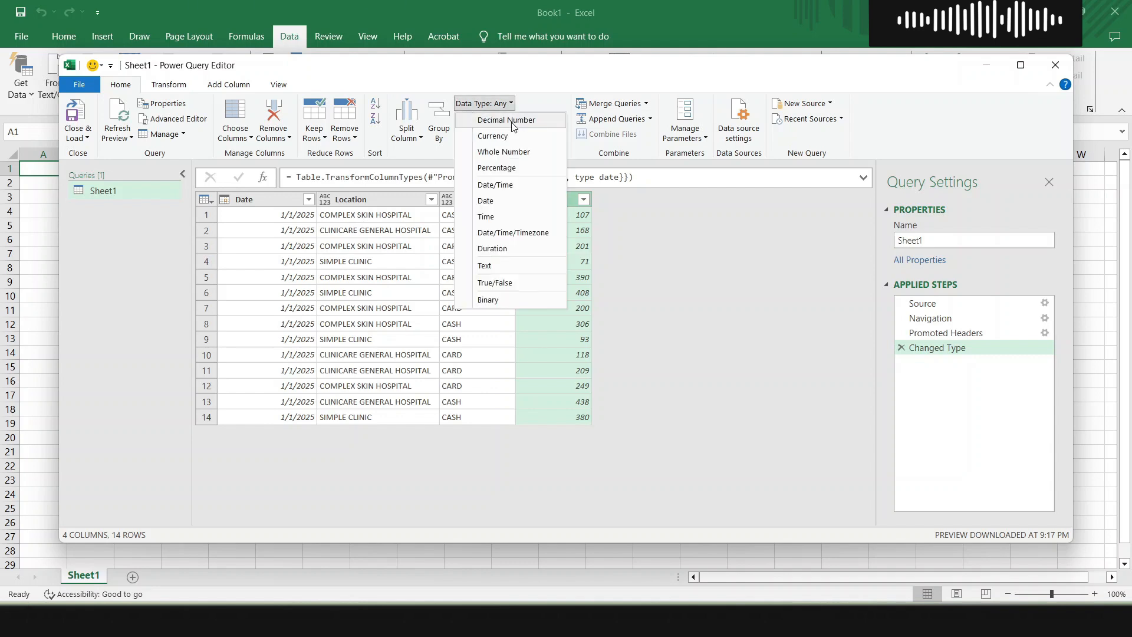
click(511, 121)
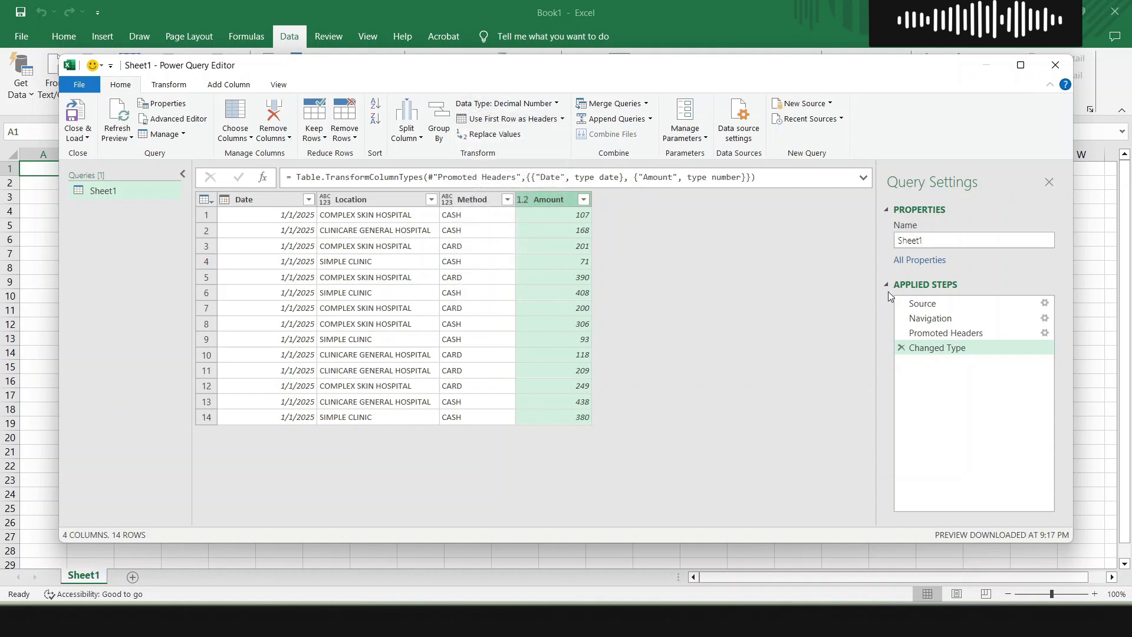
Rename the Sheet1 query as System1_Query
click(934, 243)
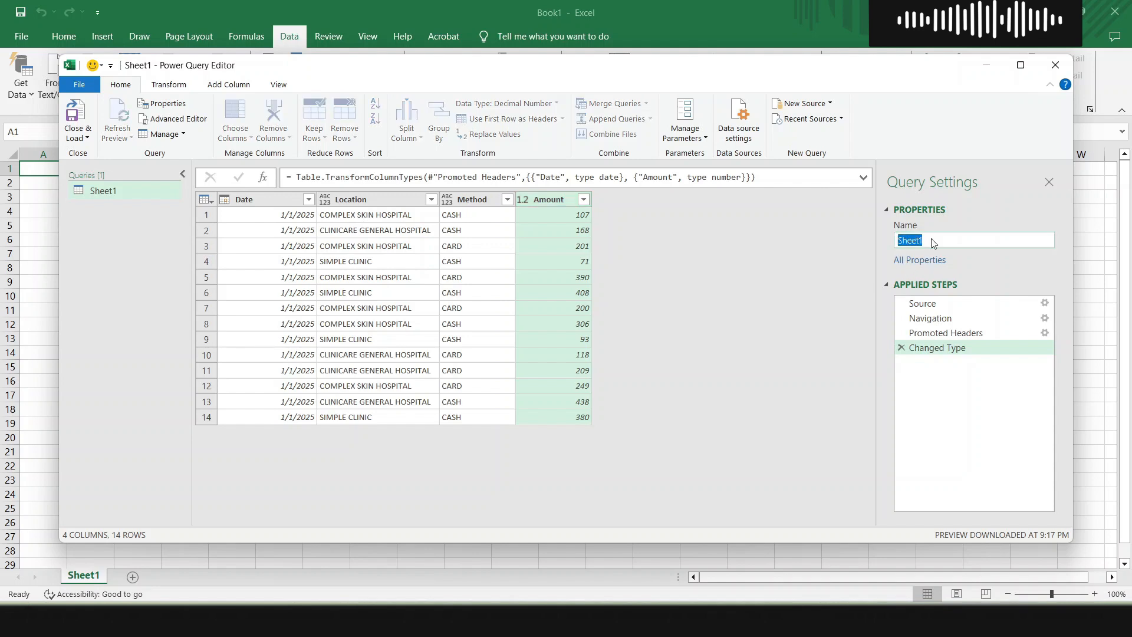
text(System)
text(1 Repo)
key(BackSpace)
key(BackSpace)
key(BackSpace)
text(uery)
Load System1_Query as a connection only, added to the Data Model, and narrow the Queries & Connections pane
click(81, 139)
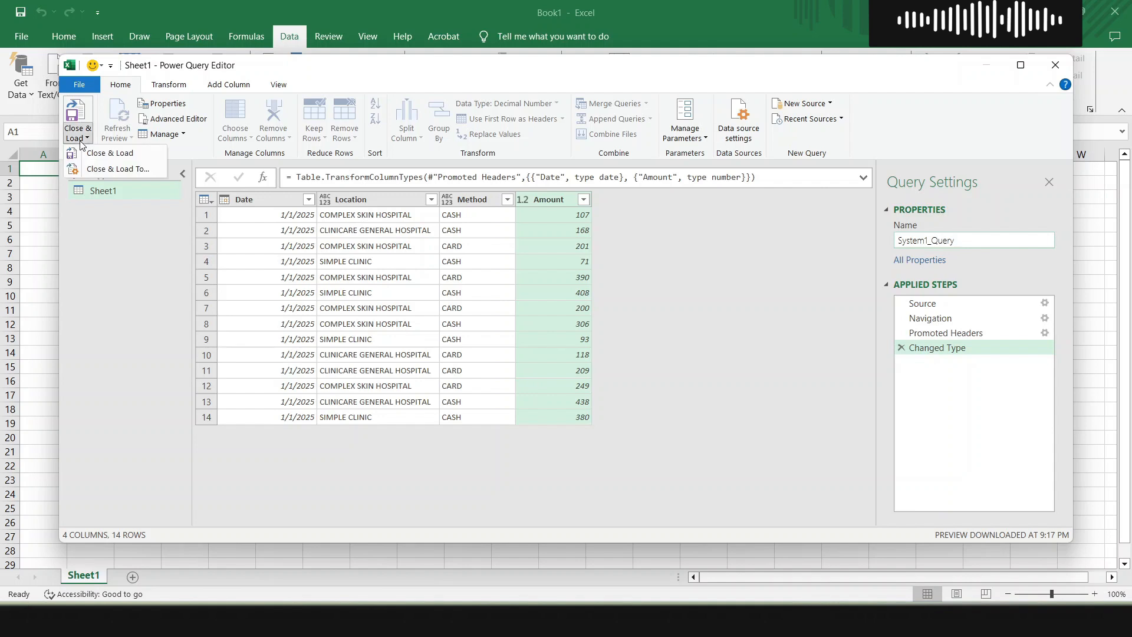
click(153, 169)
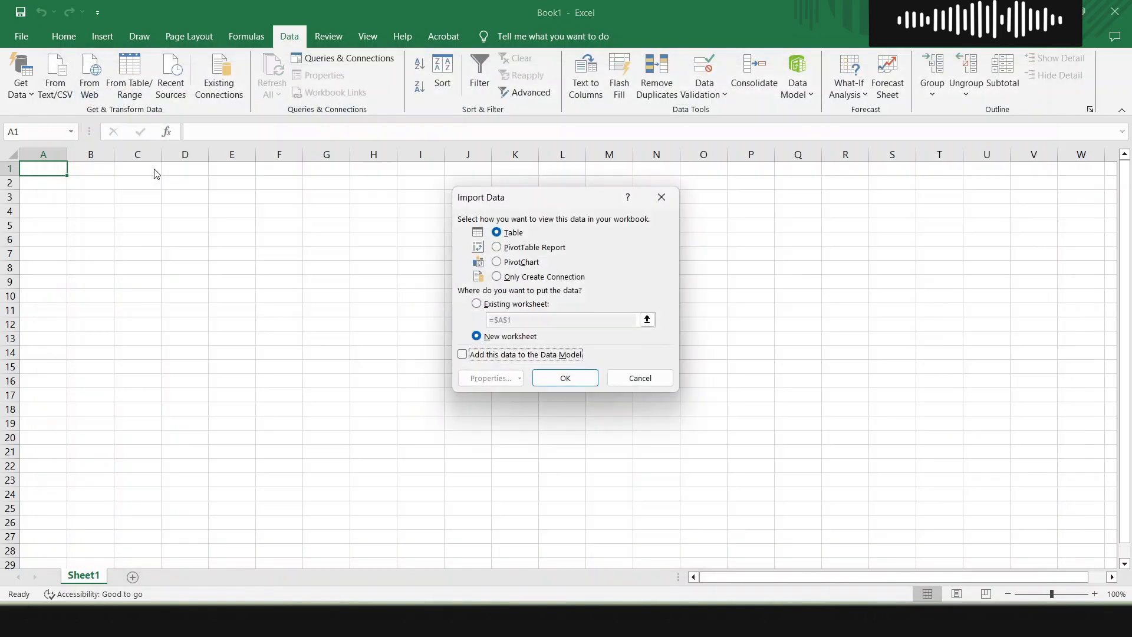
click(542, 278)
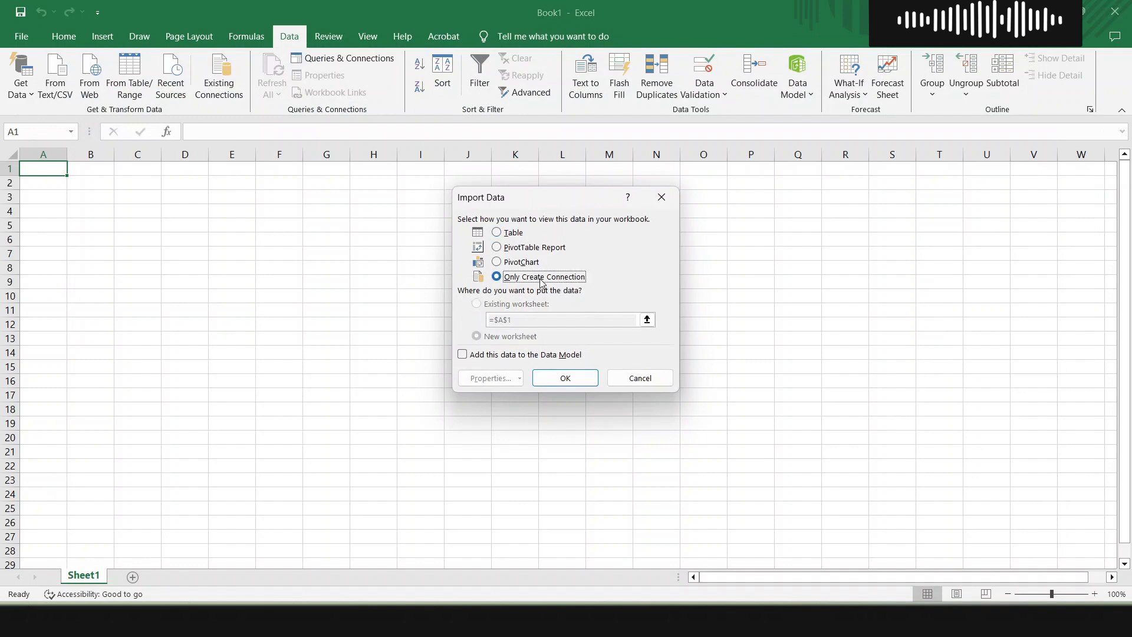
click(489, 356)
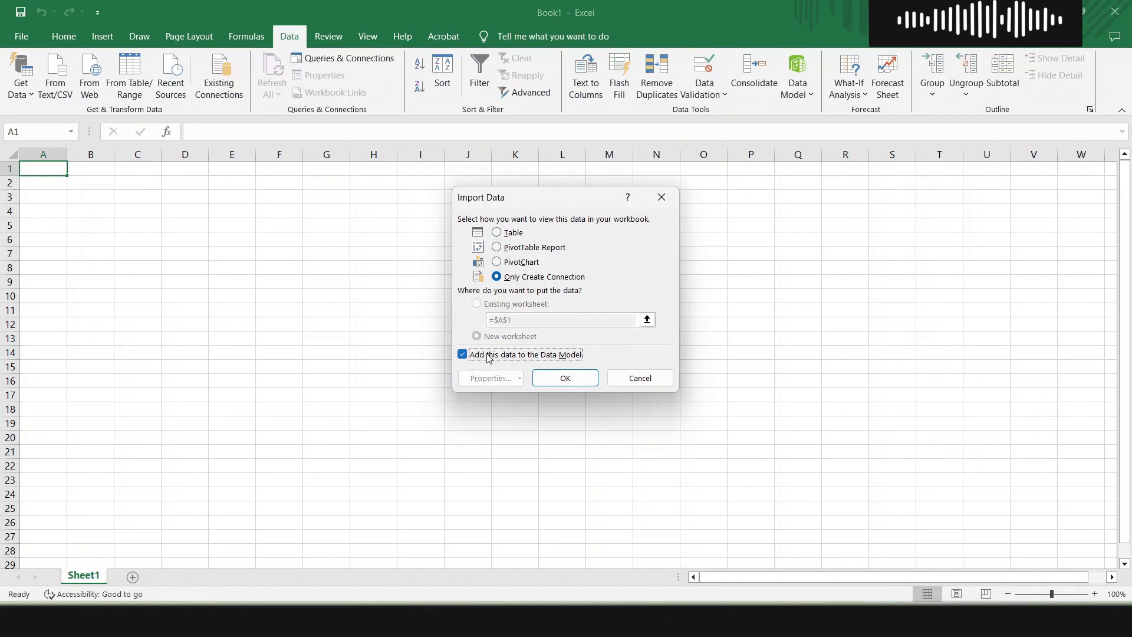
click(563, 381)
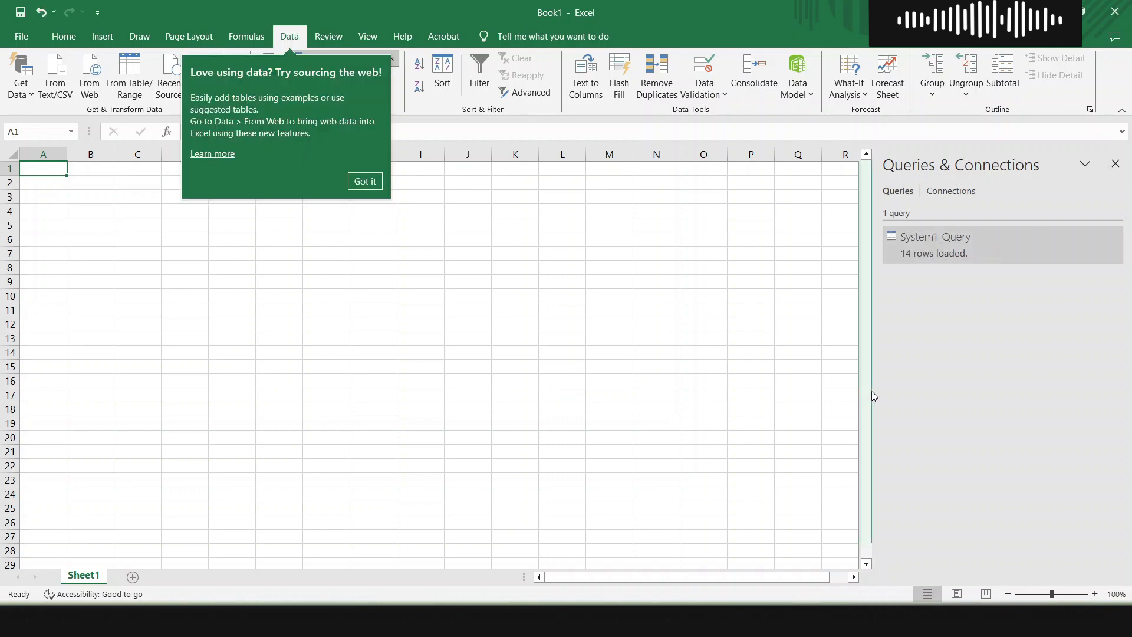
click(913, 391)
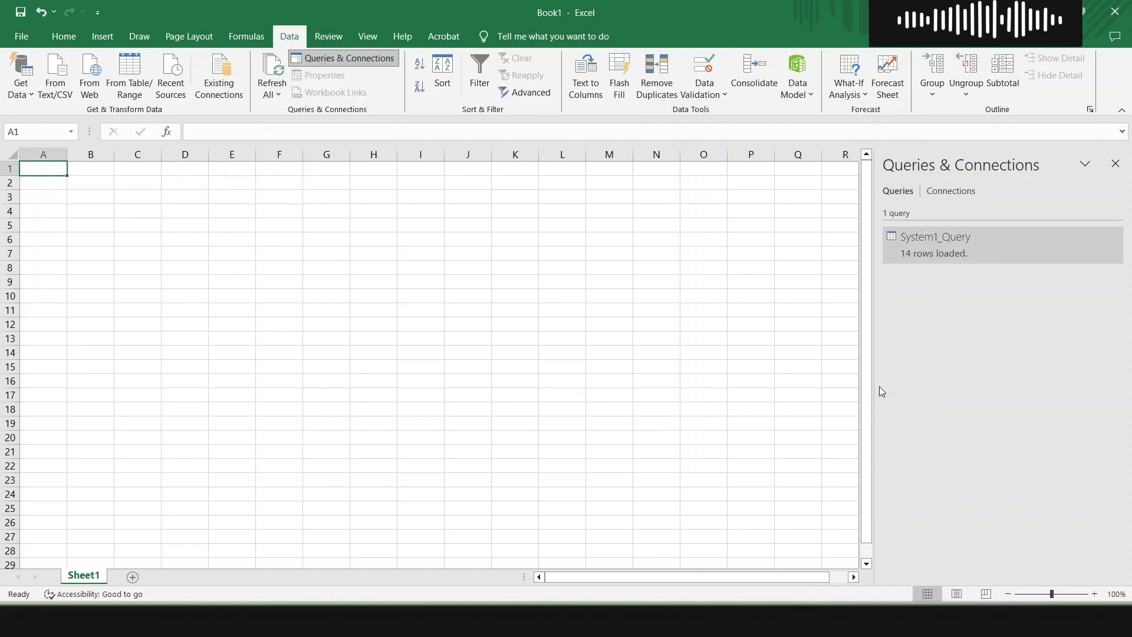
drag(875, 387, 944, 389)
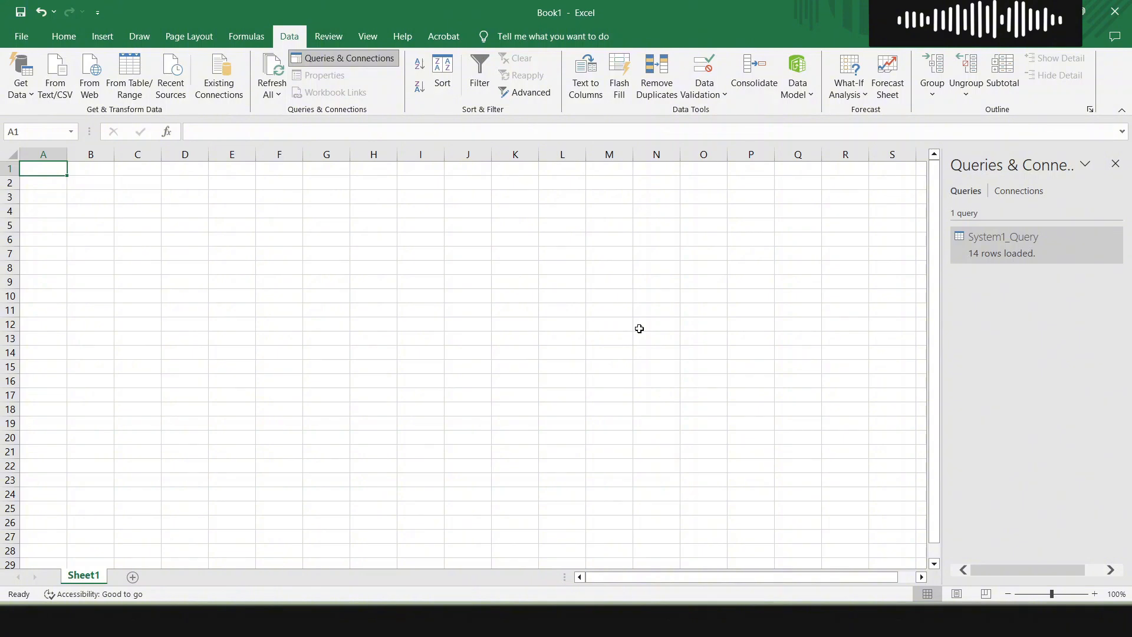
Bring the transactions_report_system2 CSV file into the Power Query Editor for transformation
click(21, 92)
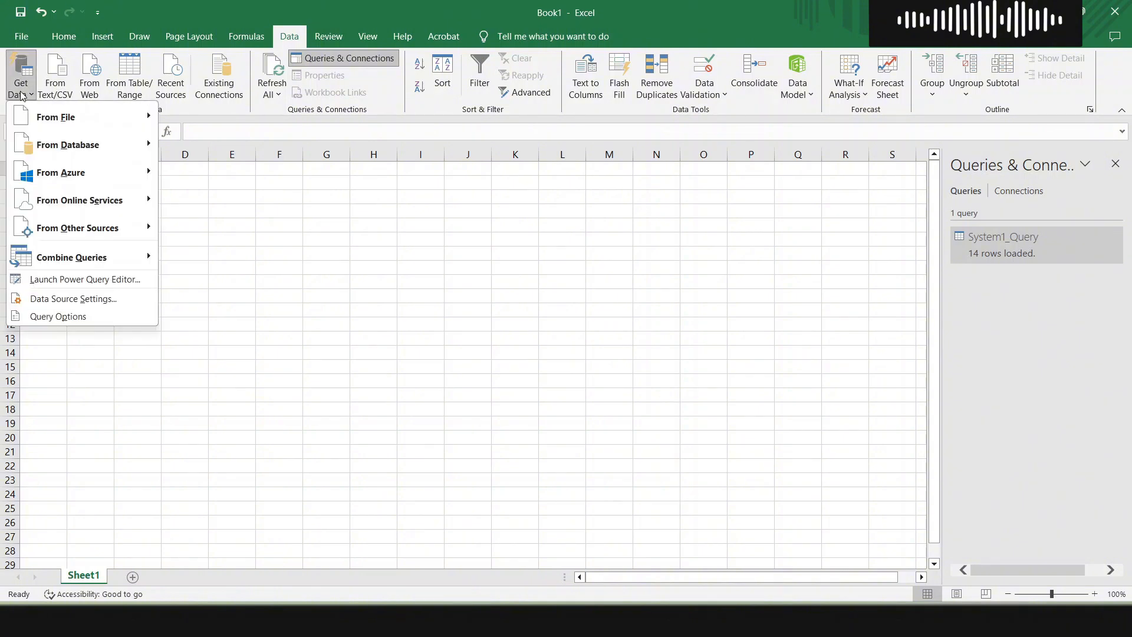
mouse_move(48, 115)
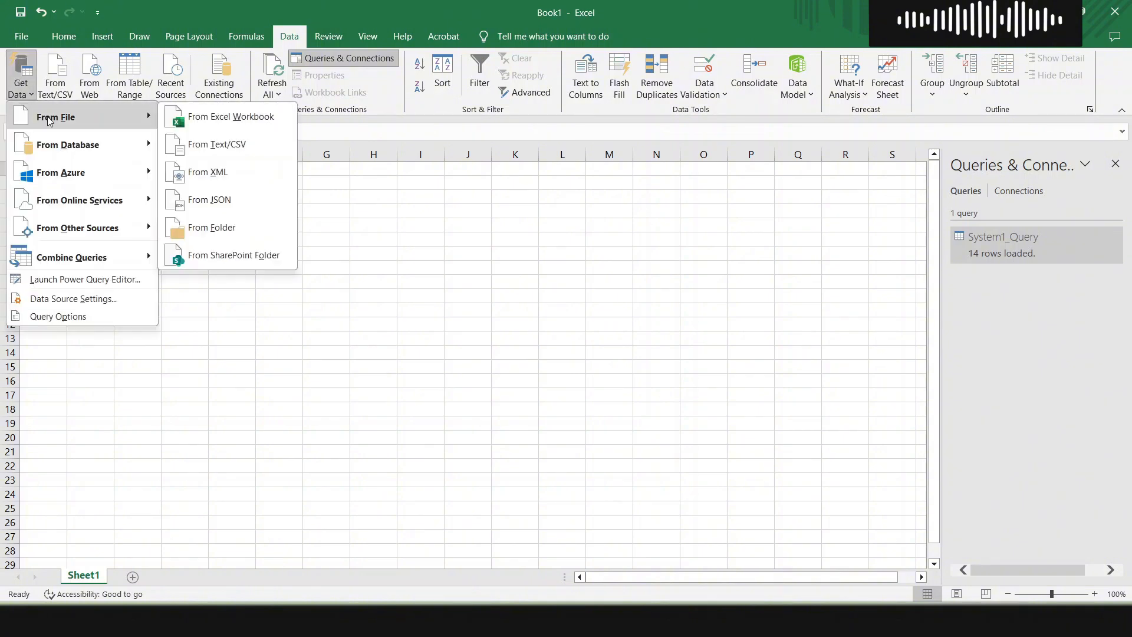
click(213, 150)
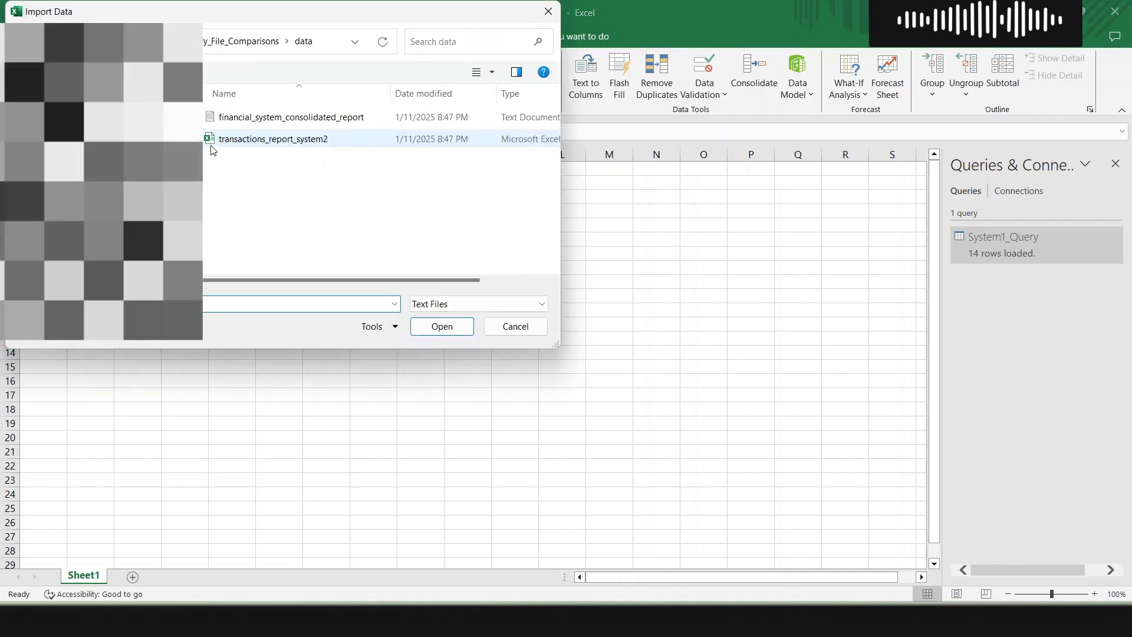
click(291, 141)
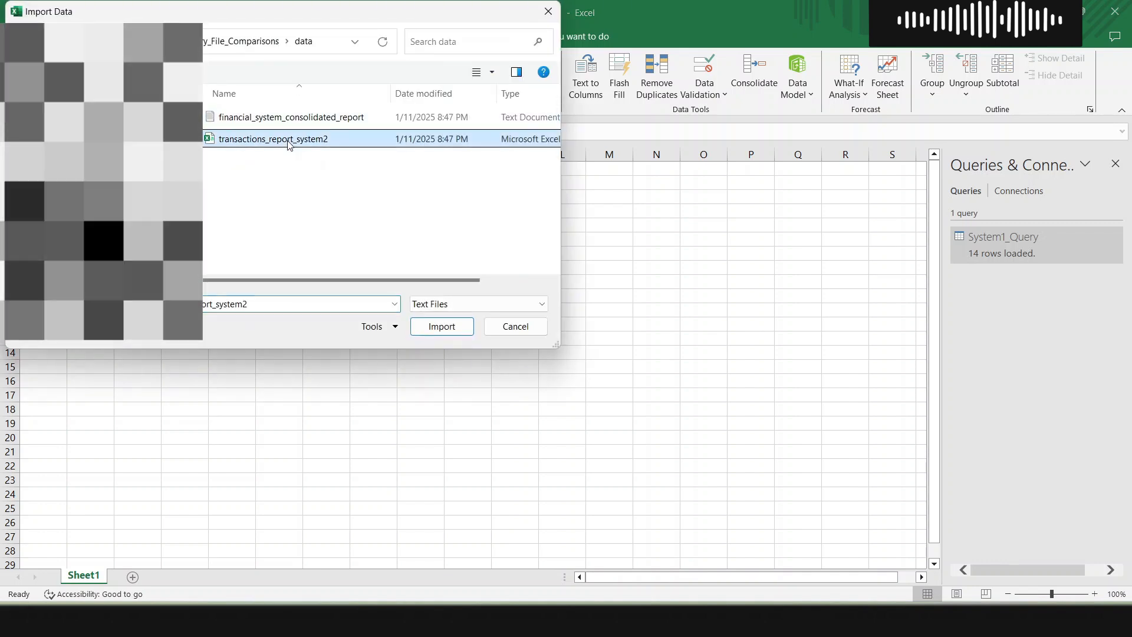
click(439, 326)
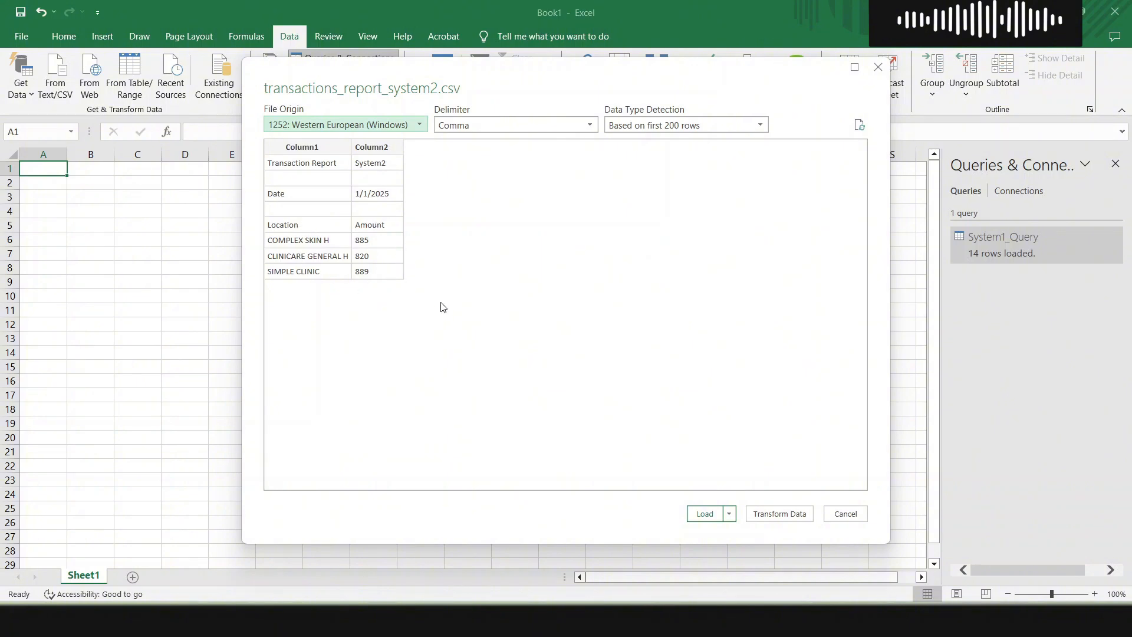
click(772, 515)
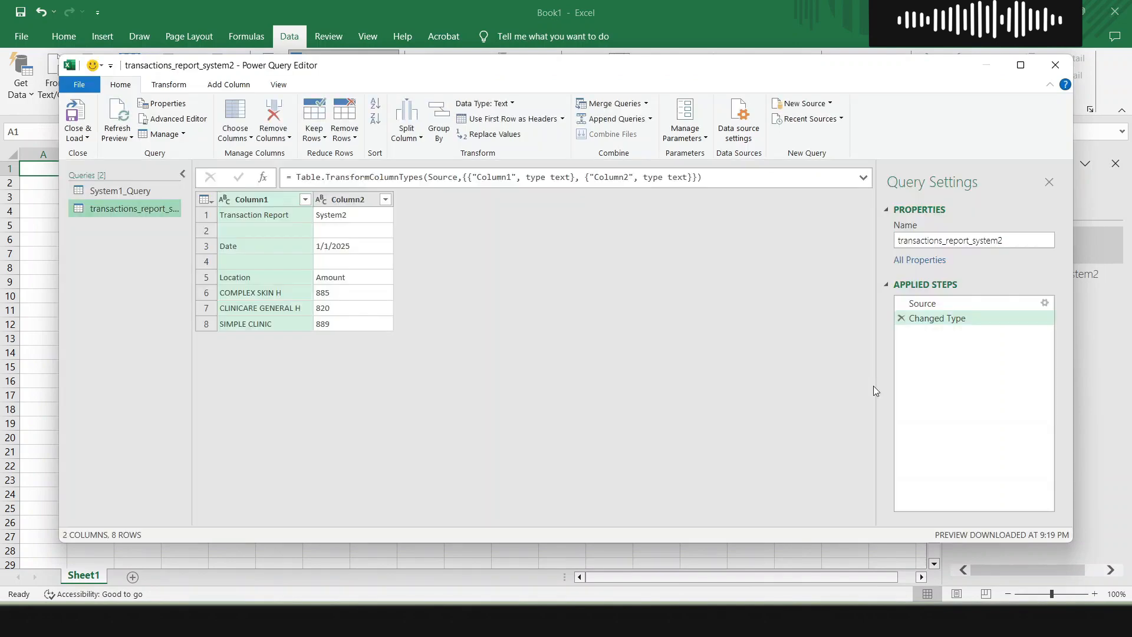
Remove the automatic Changed Type step and the top 4 rows above the Location and Amount labels in the transactions_report_system2 query
click(902, 317)
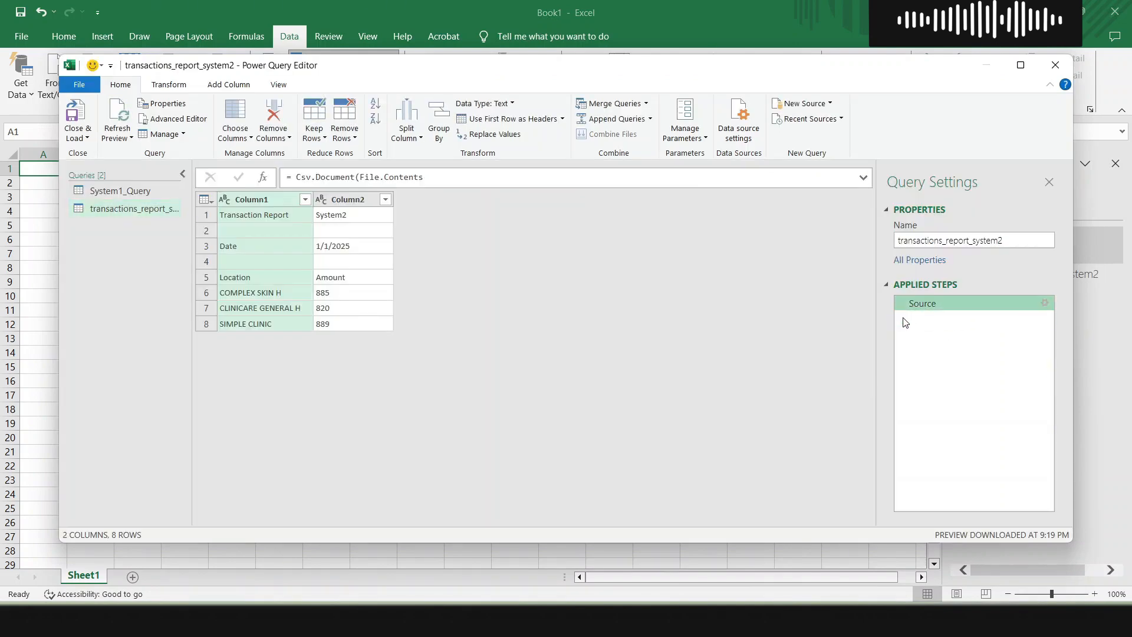
click(208, 215)
click(206, 278)
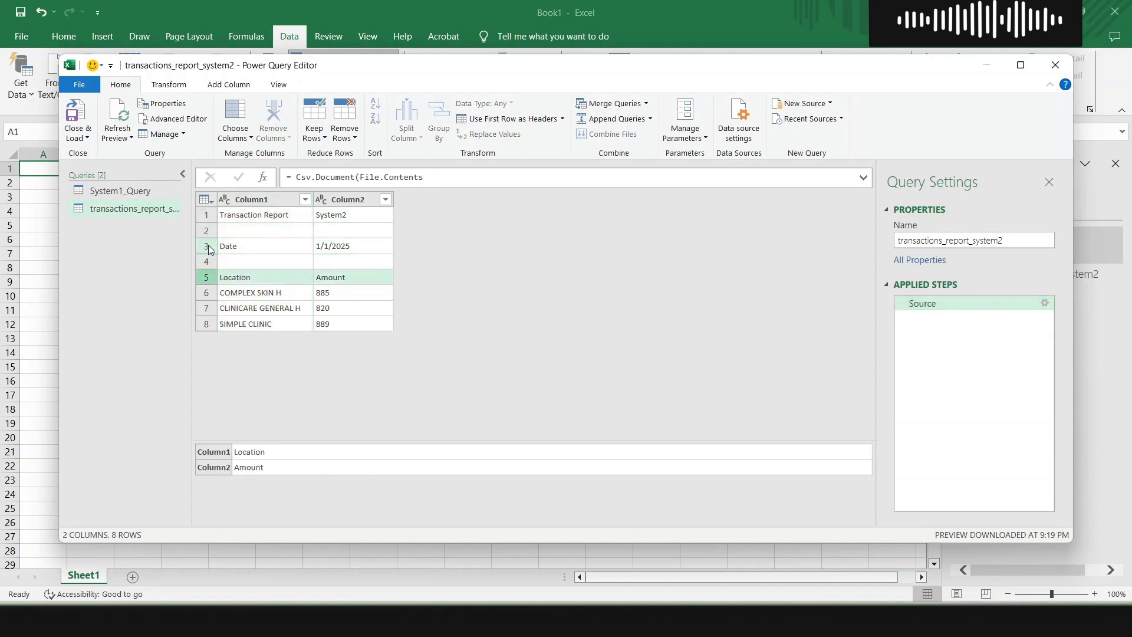
click(207, 261)
click(354, 139)
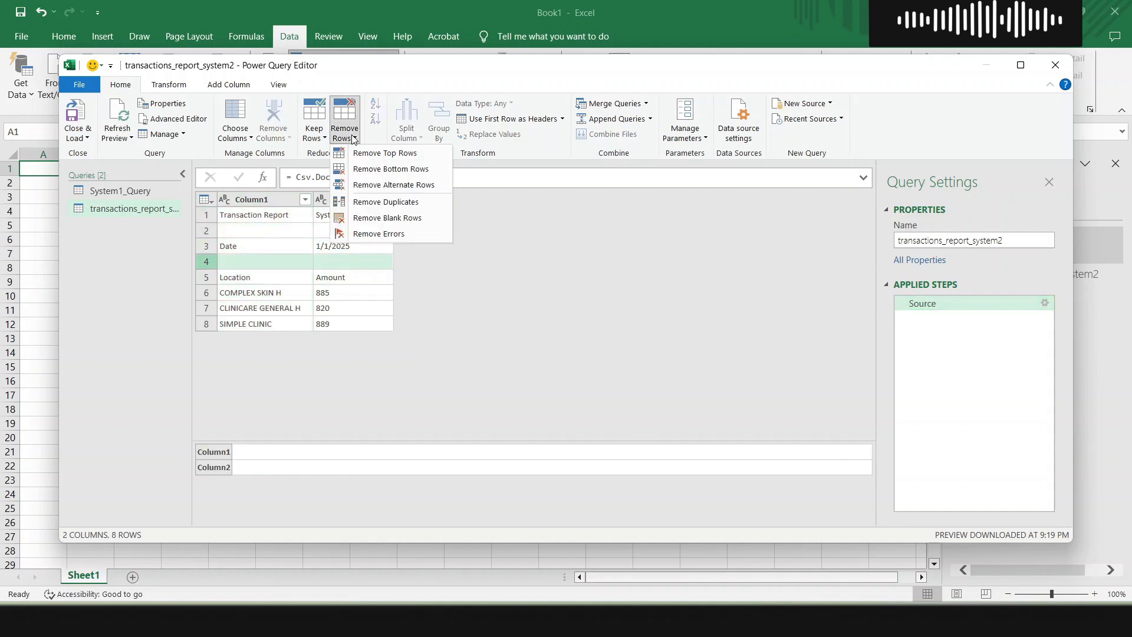
click(359, 153)
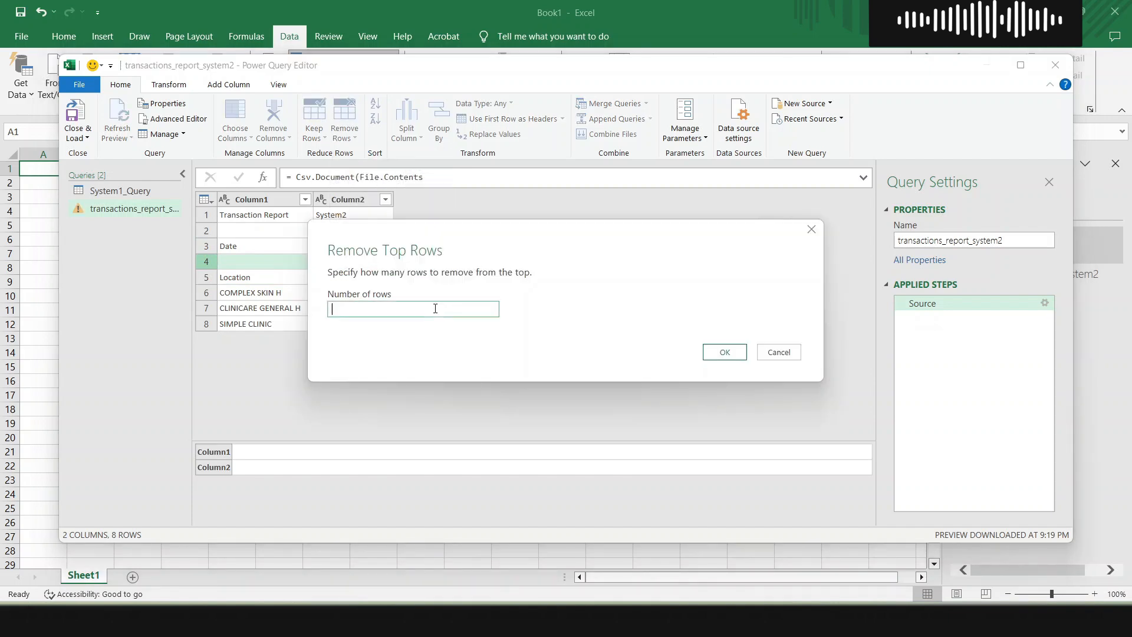
click(436, 308)
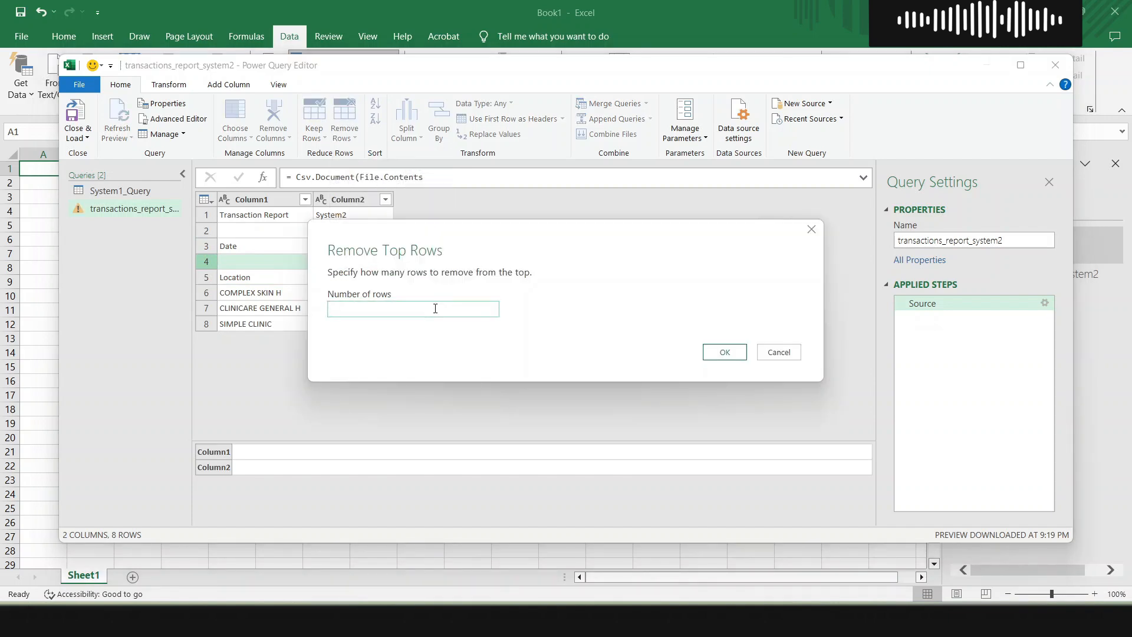
click(724, 352)
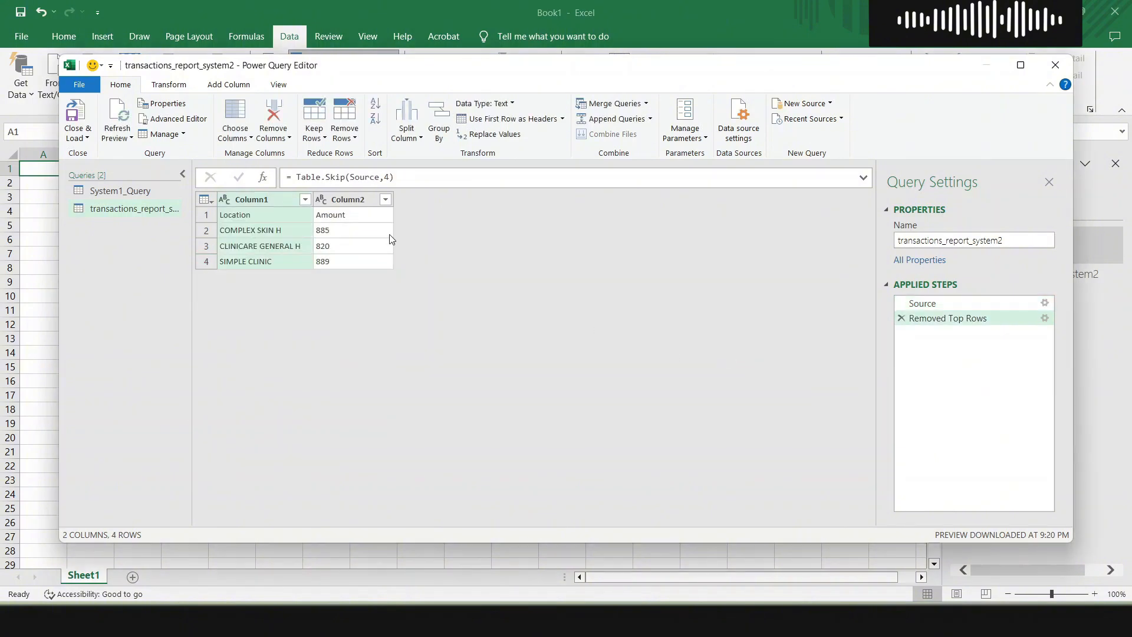
Promote the first row to headers and replace the automatic type change with a Decimal Number type on the Amount column
click(531, 119)
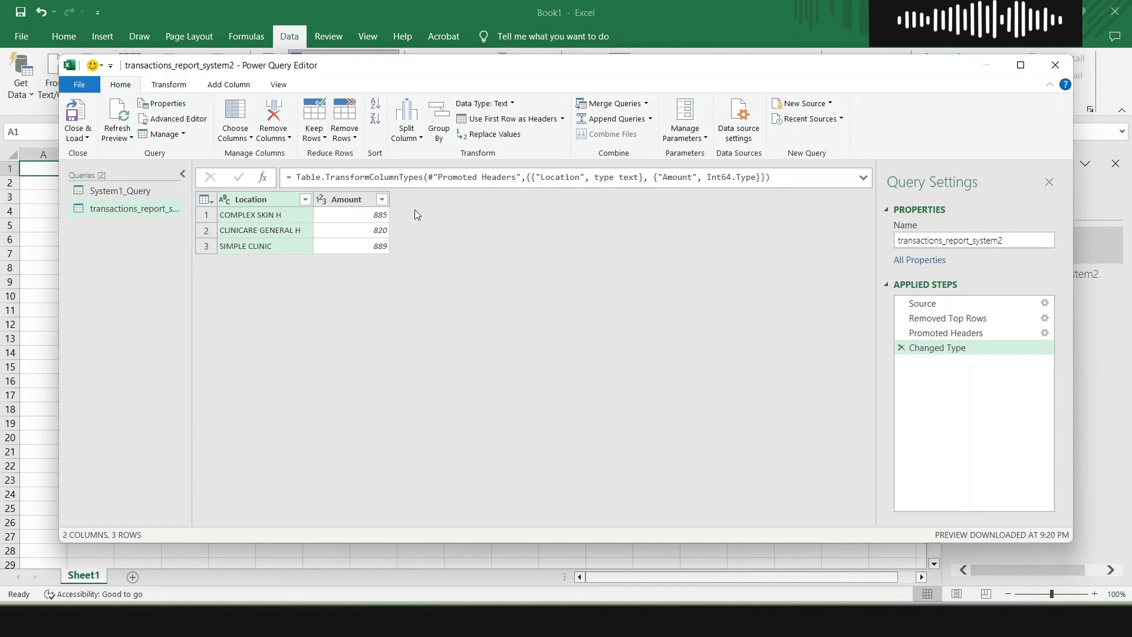
click(343, 200)
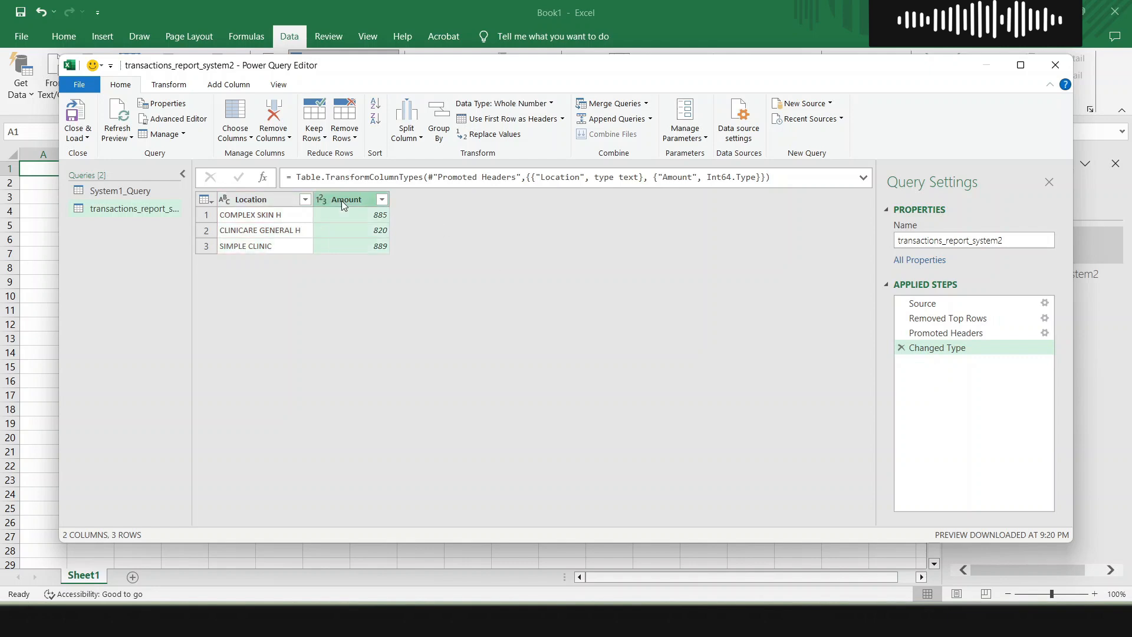
click(901, 347)
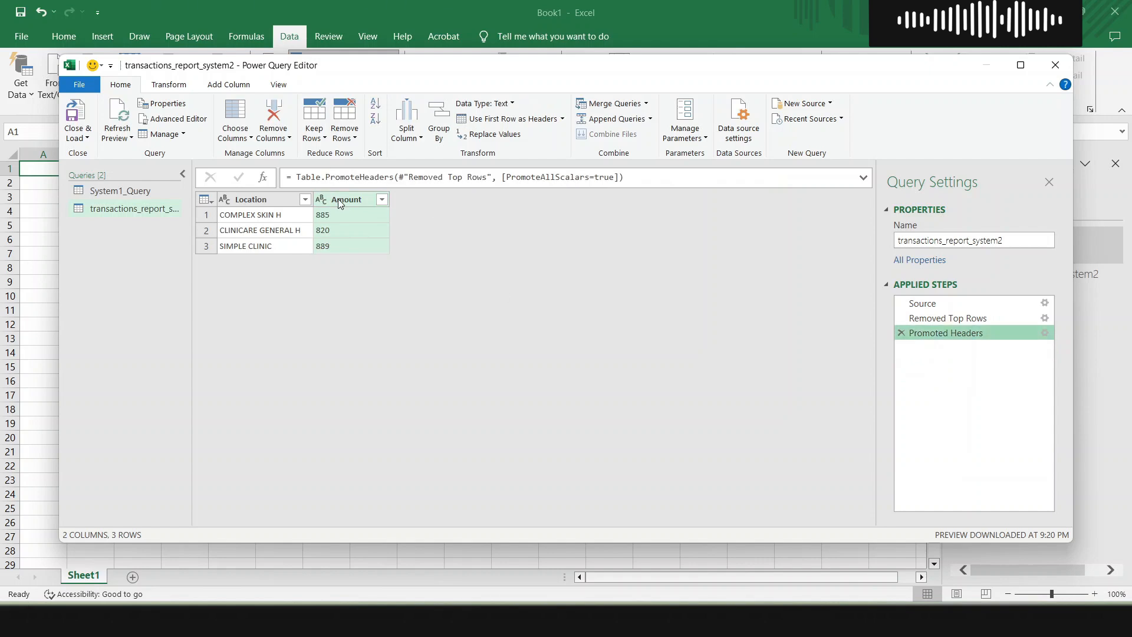
click(512, 104)
click(511, 120)
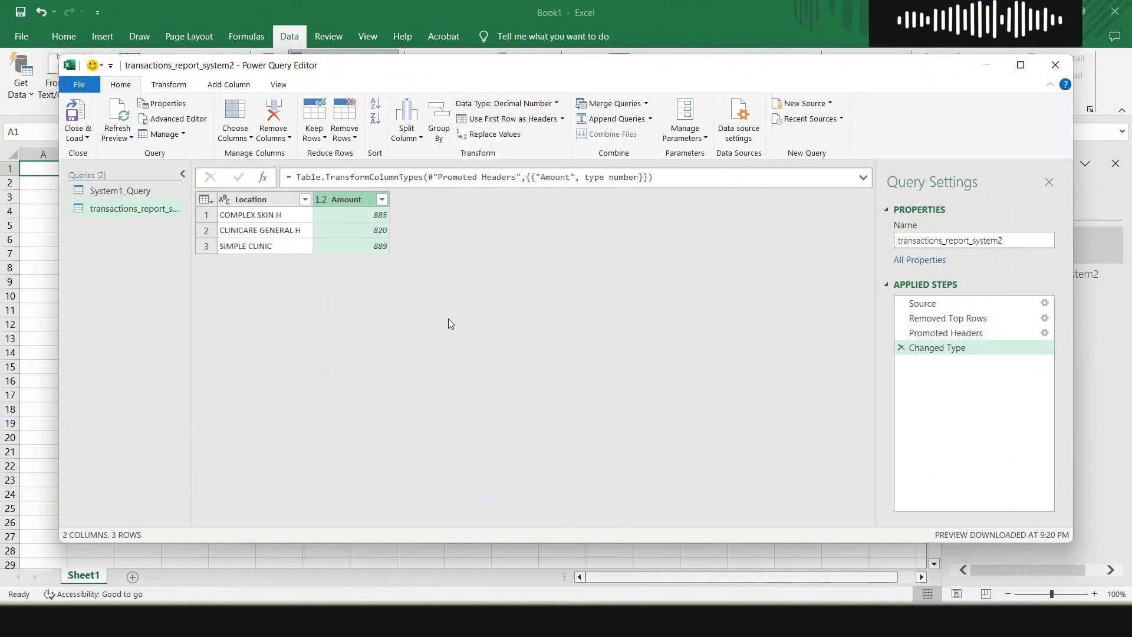
Load the transactions_report_system2 query as a connection only and add its data to the Data Model
click(82, 138)
click(101, 170)
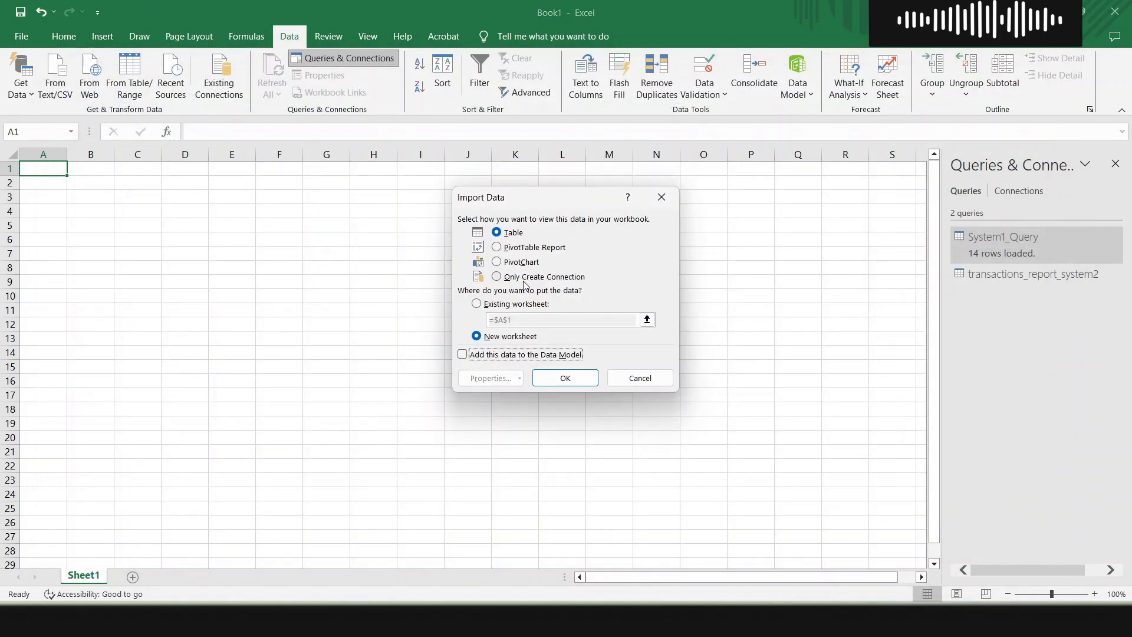
click(525, 277)
click(494, 354)
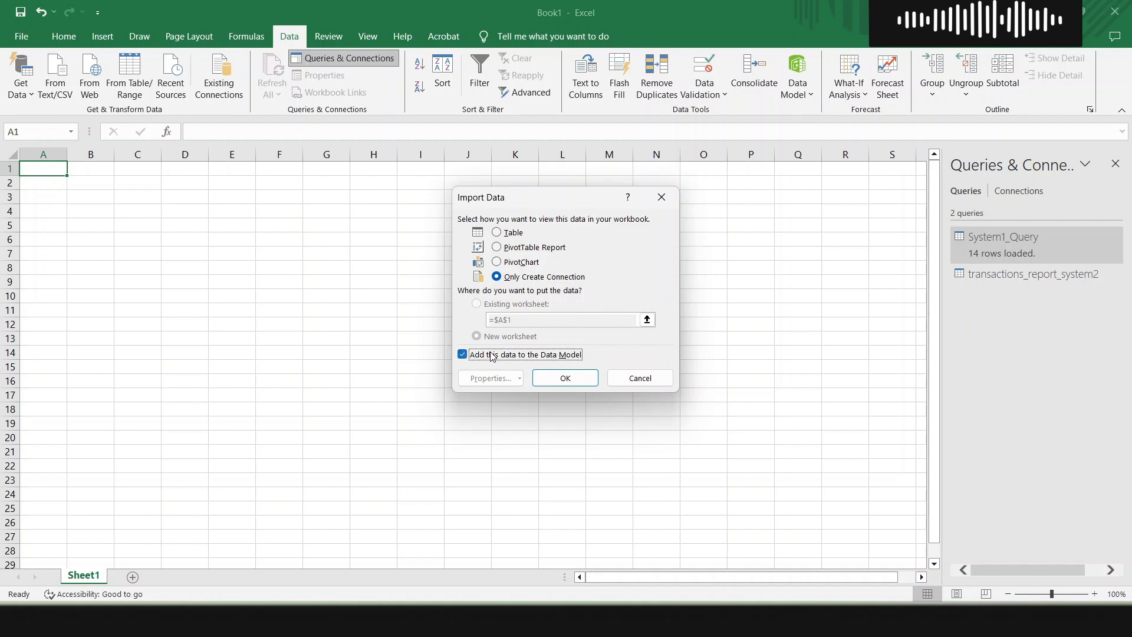
click(566, 379)
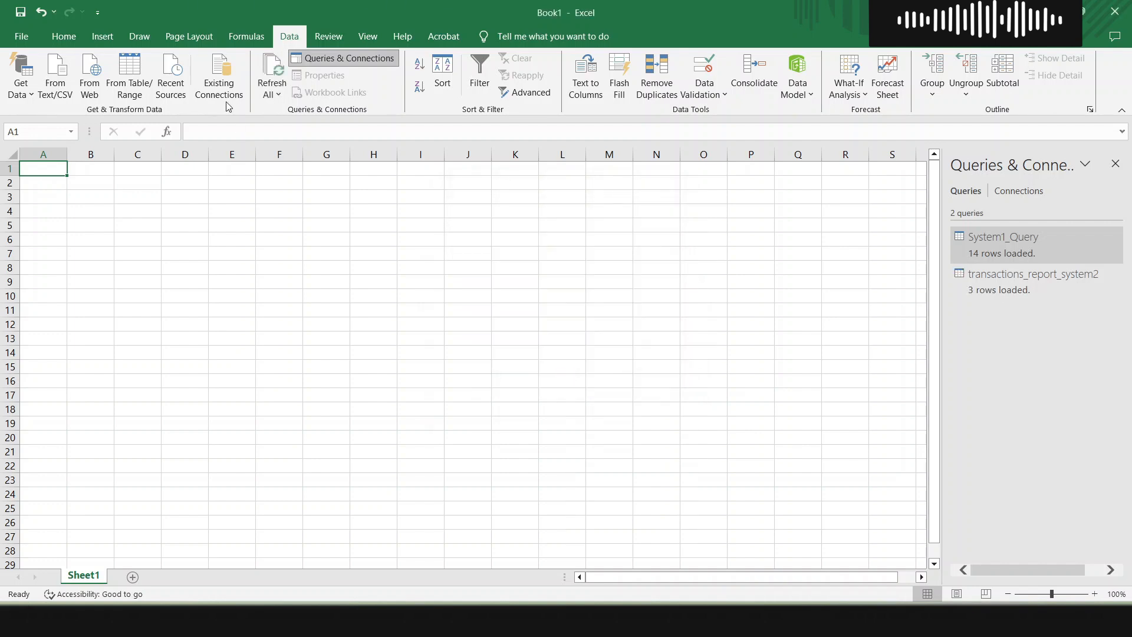
Bring the financial_system_consolidated_report text file into the Power Query Editor and remove its automatic Changed Type step
click(57, 88)
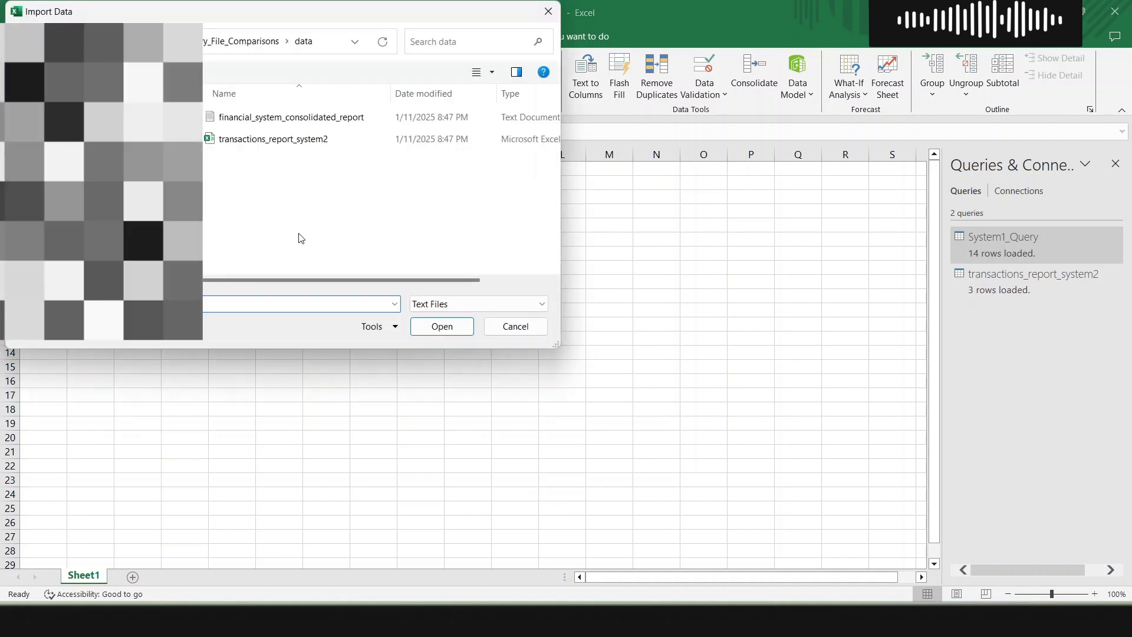
click(298, 118)
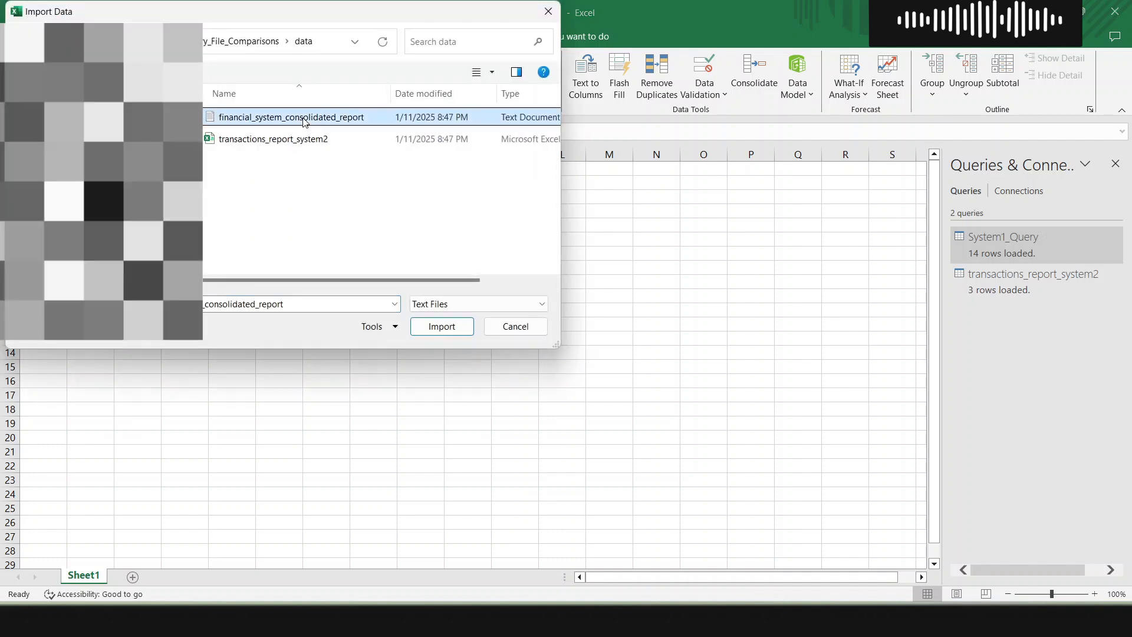
click(462, 328)
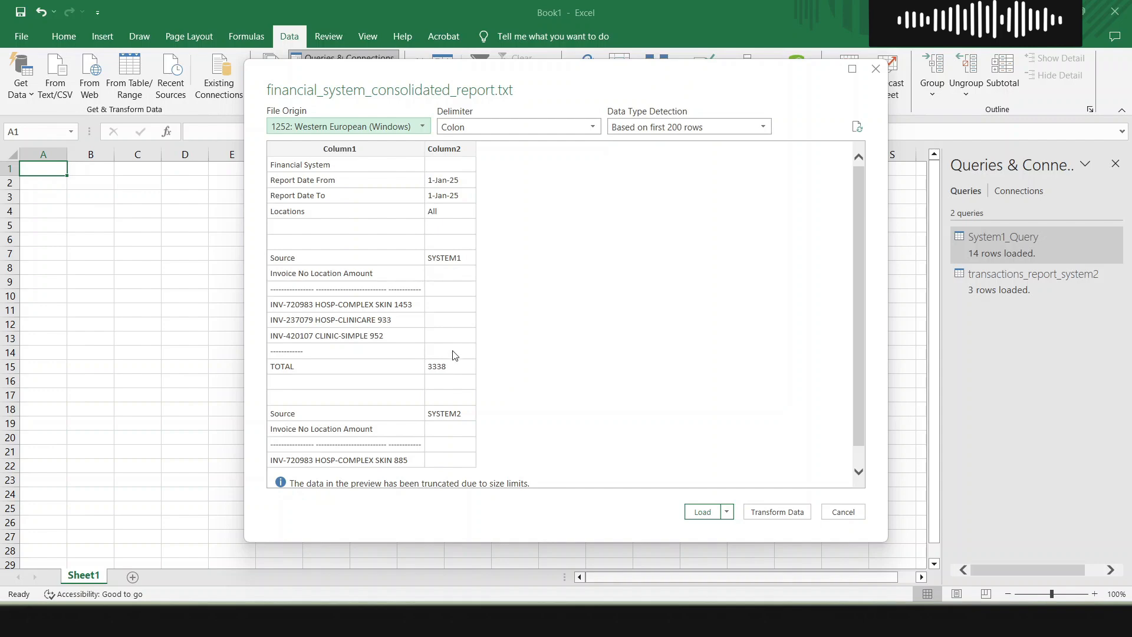
click(761, 512)
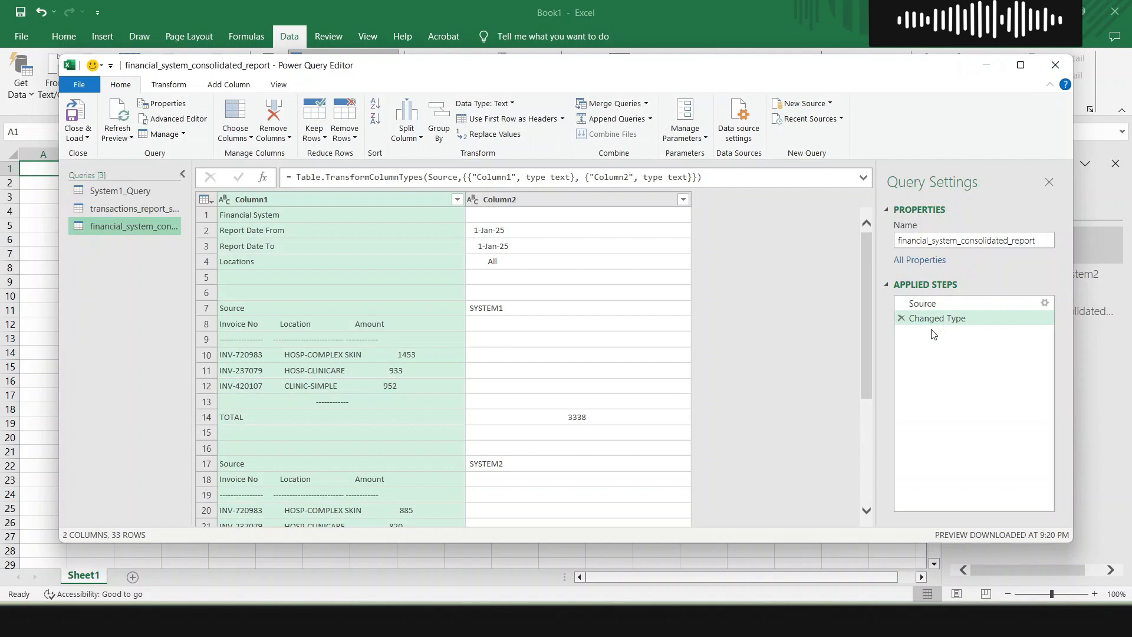
click(902, 318)
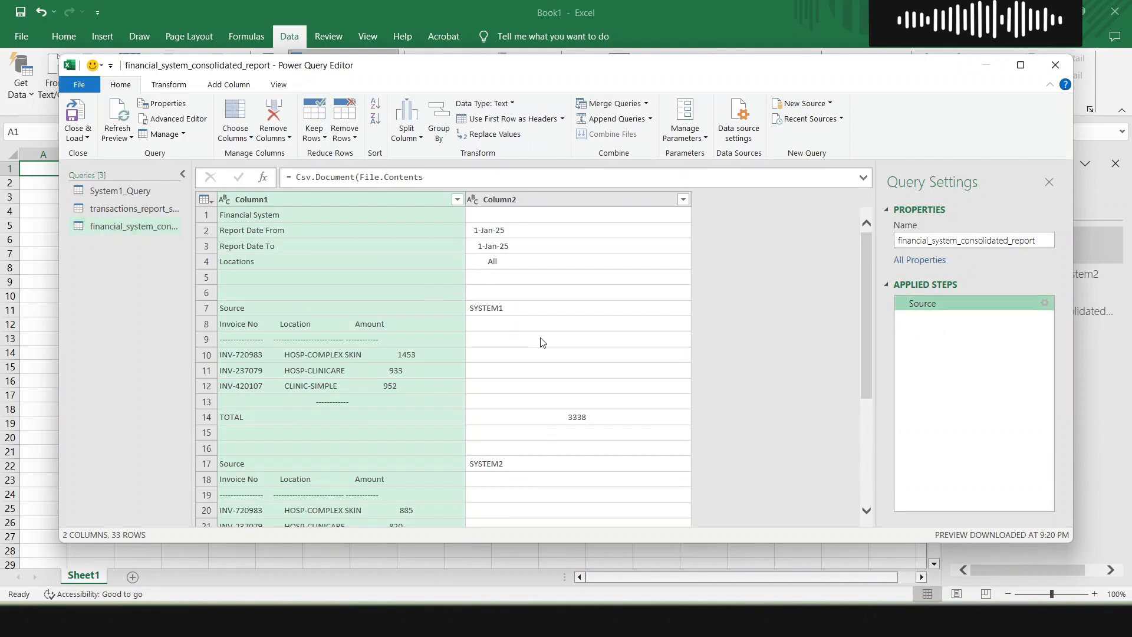
Examine the SYSTEM1 and SYSTEM2 source sections in the rows of the consolidated report query
click(501, 312)
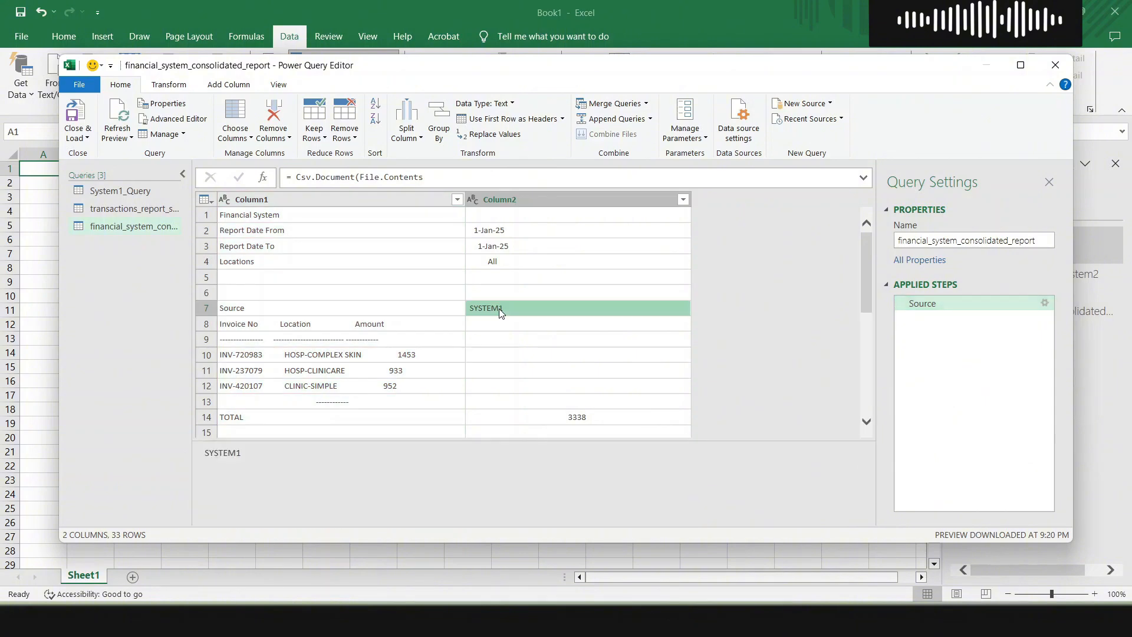
scroll(389, 325, down, 2)
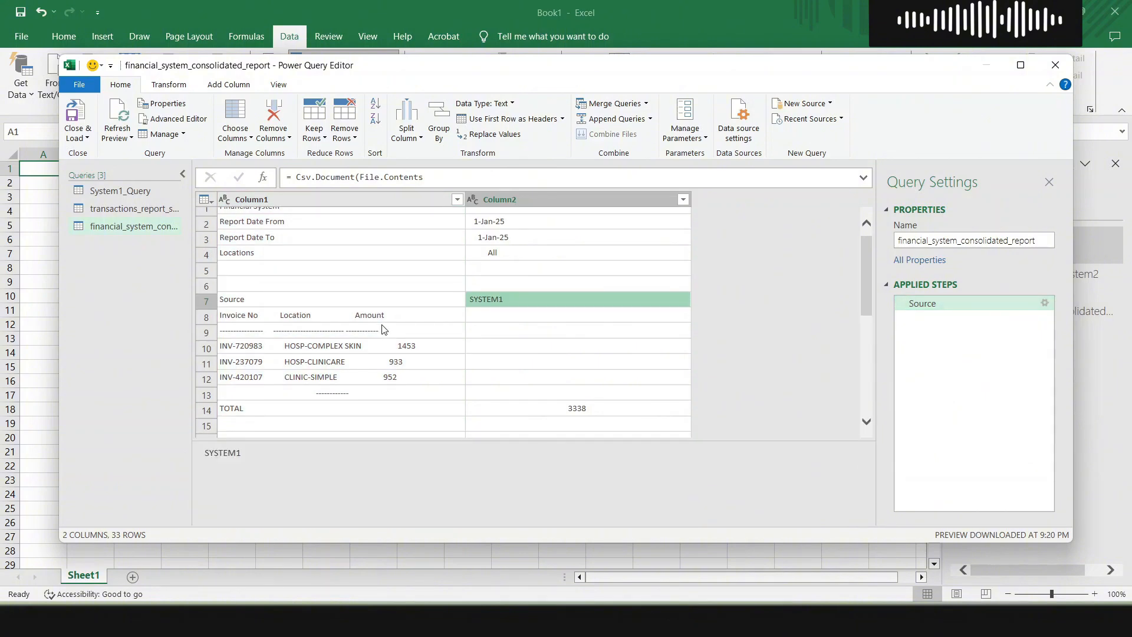
scroll(384, 328, down, 3)
click(505, 322)
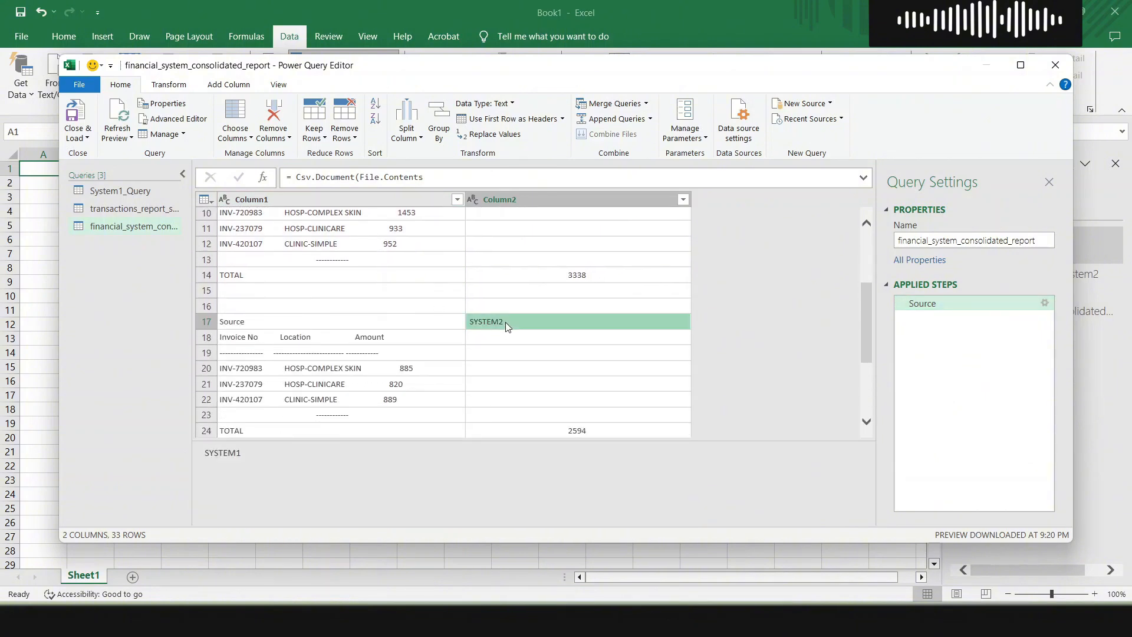
Check in Column2 how the SYSTEM1 and SYSTEM2 labels sit above their invoice rows and totals
scroll(436, 368, up, 4)
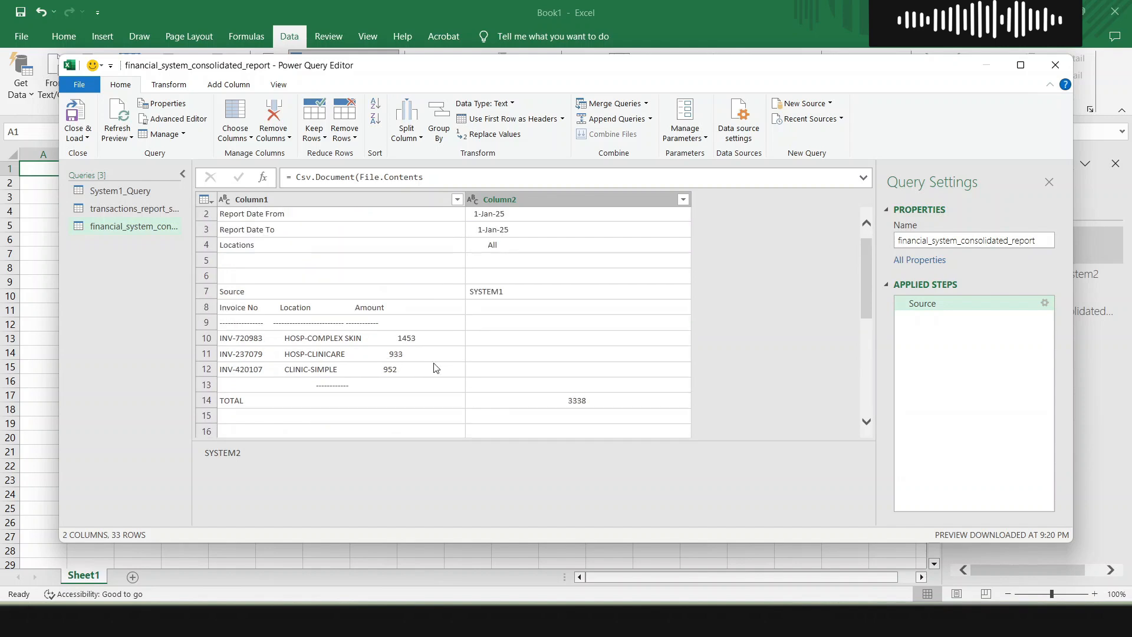
scroll(436, 368, down, 3)
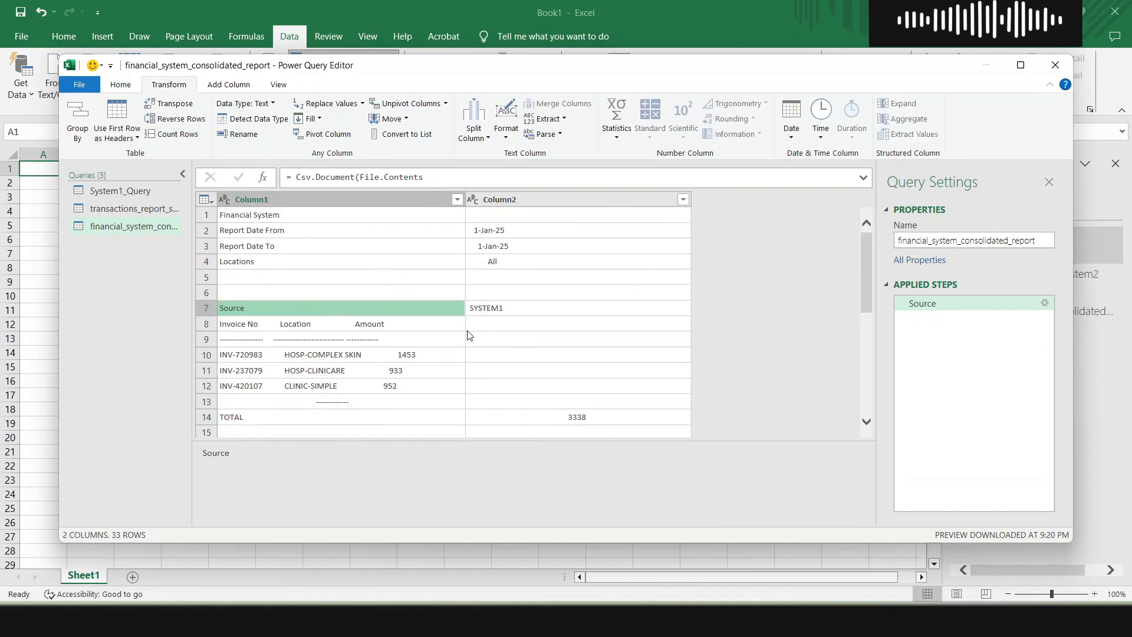
click(514, 308)
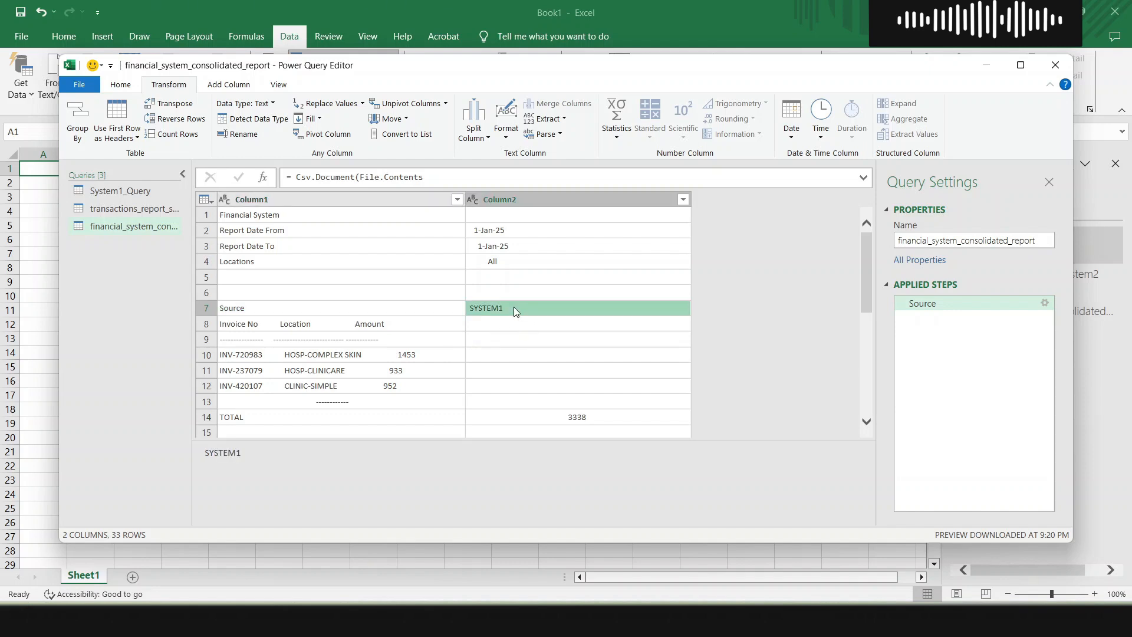
scroll(515, 308, down, 1)
scroll(501, 429, down, 1)
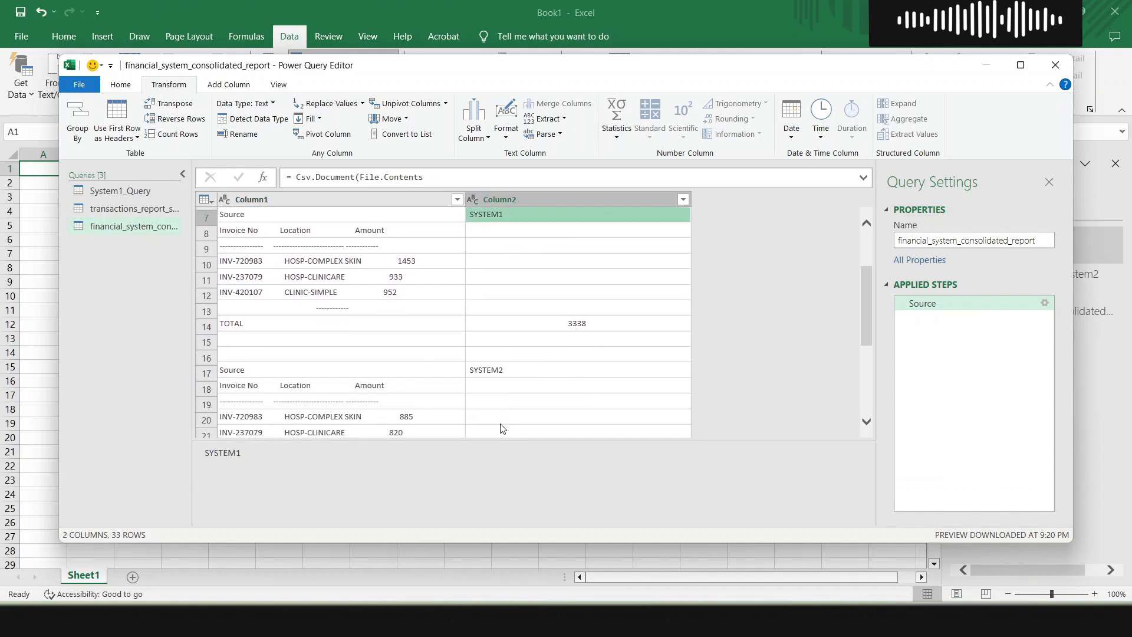
click(512, 370)
scroll(512, 372, down, 2)
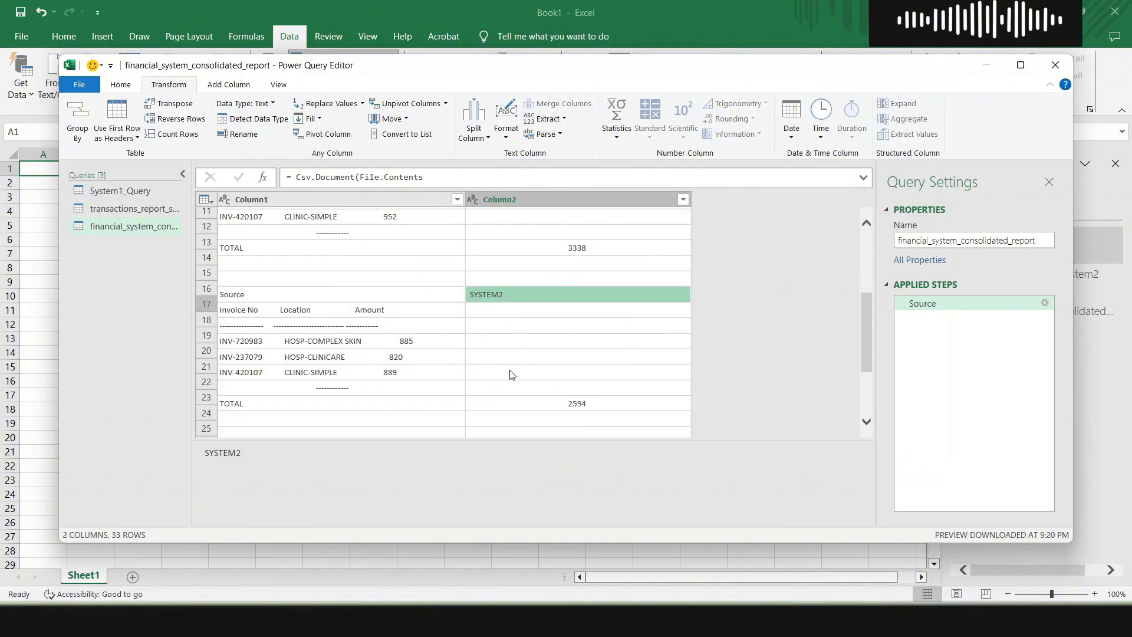
scroll(512, 375, down, 1)
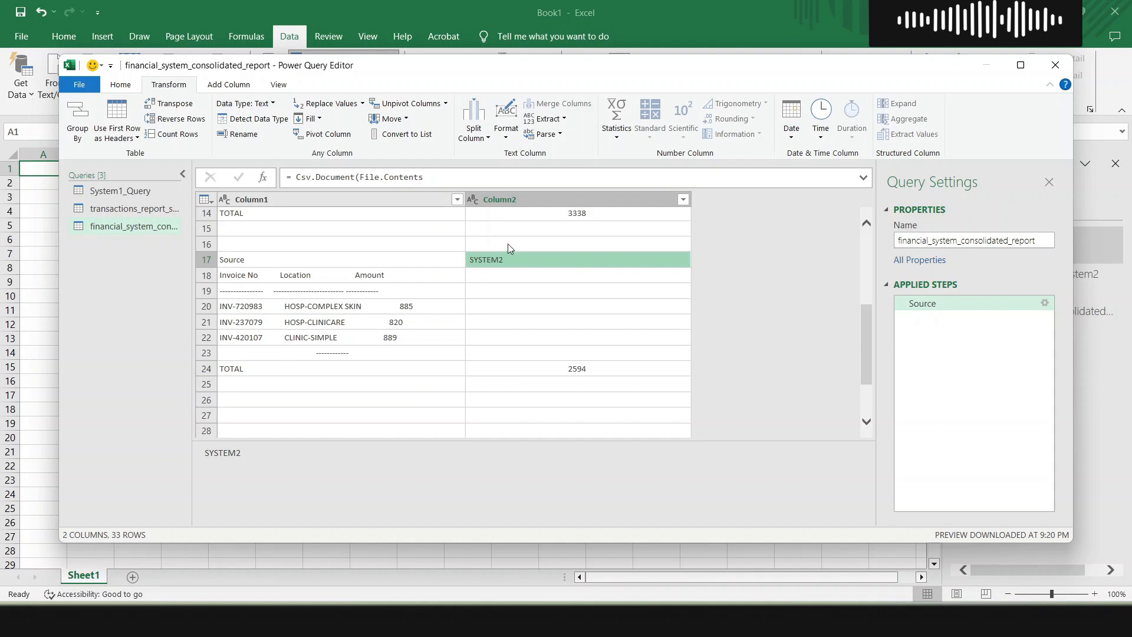
scroll(423, 320, up, 3)
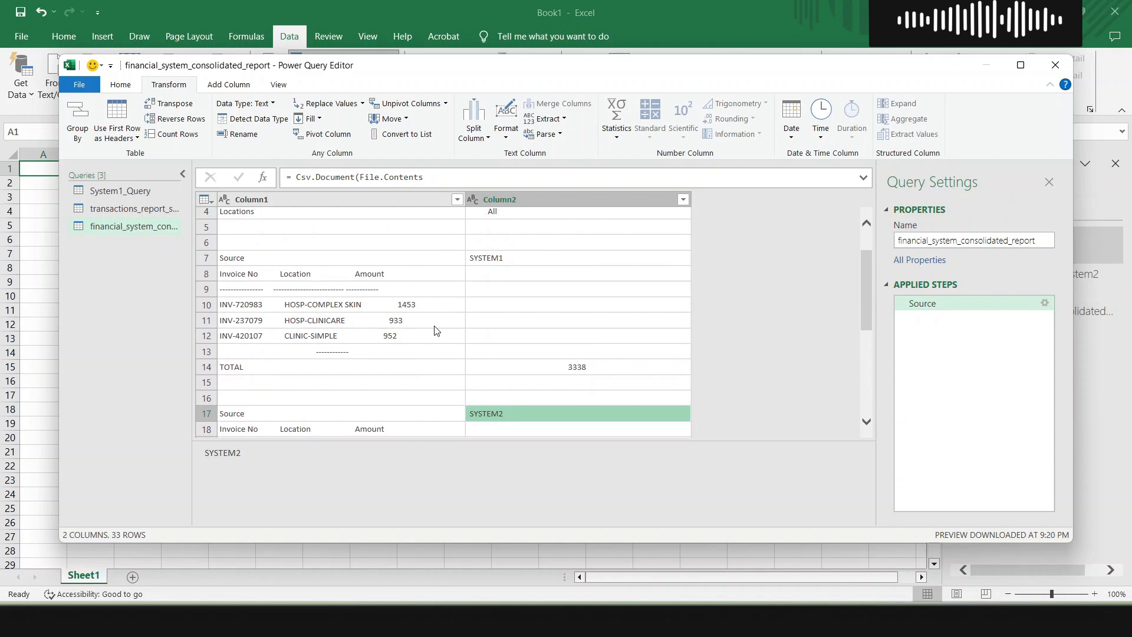
click(597, 260)
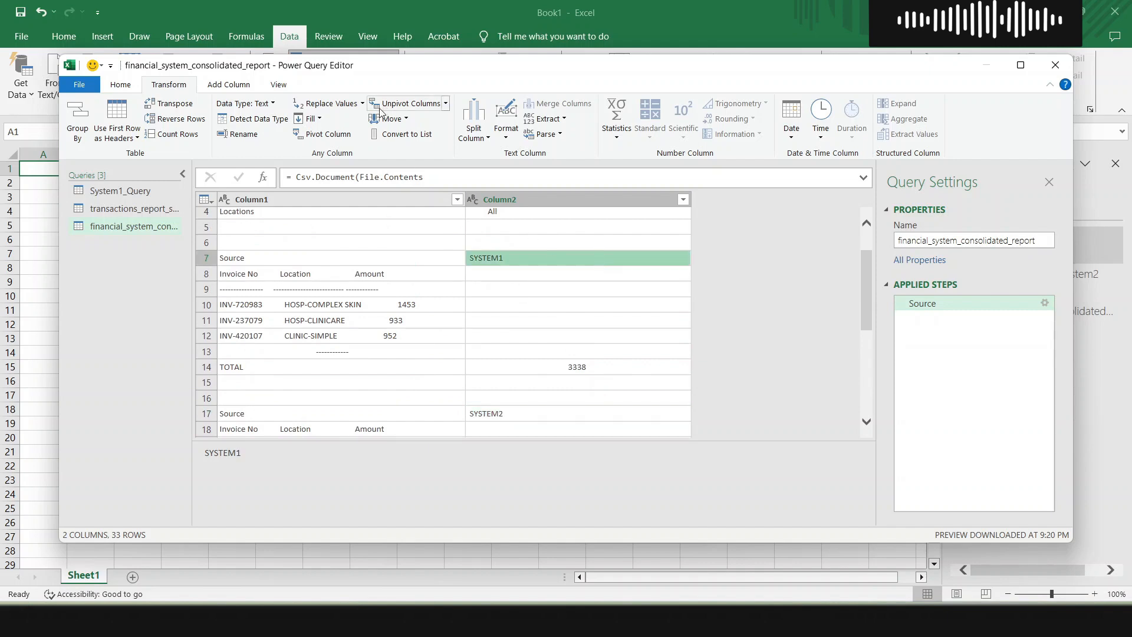
Start a conditional column named System with the condition that Column1 equals Source
click(230, 86)
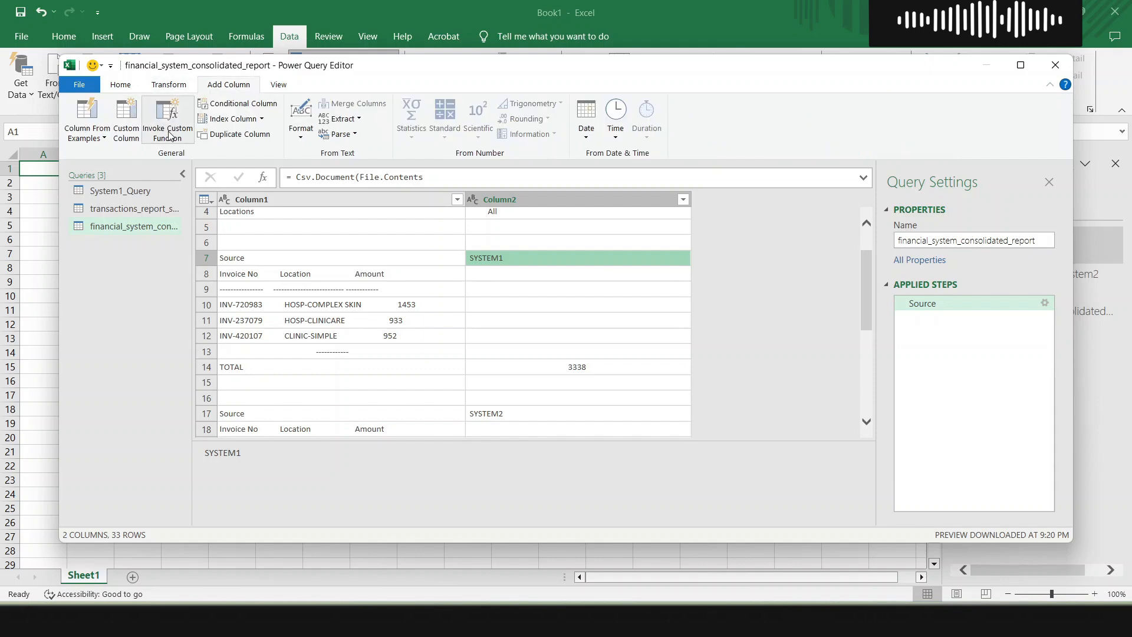
click(239, 105)
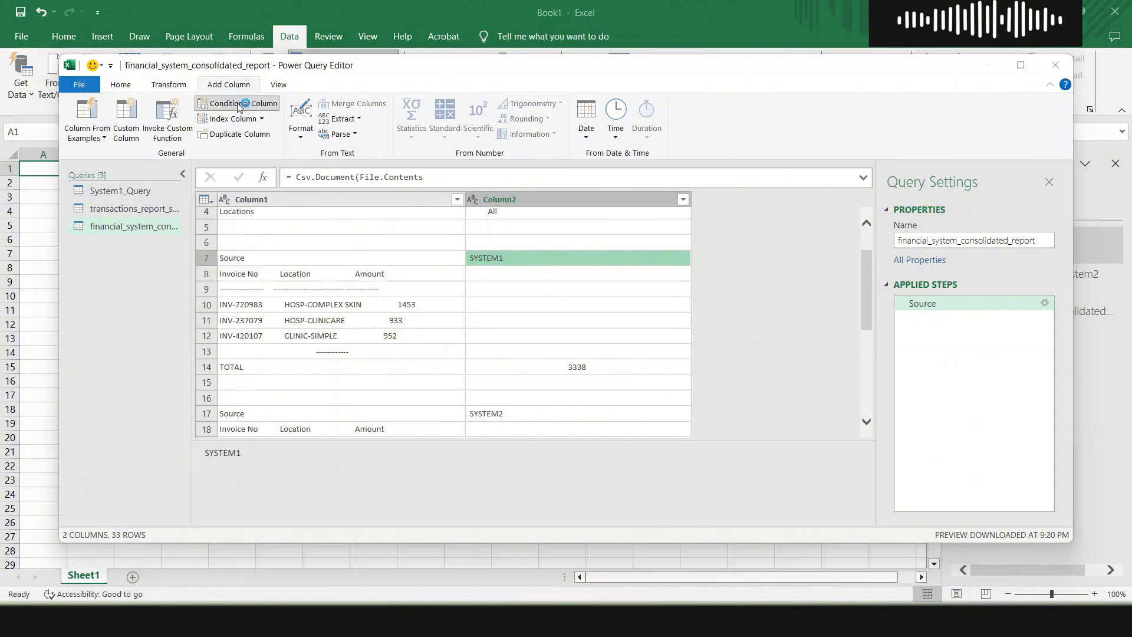
click(566, 255)
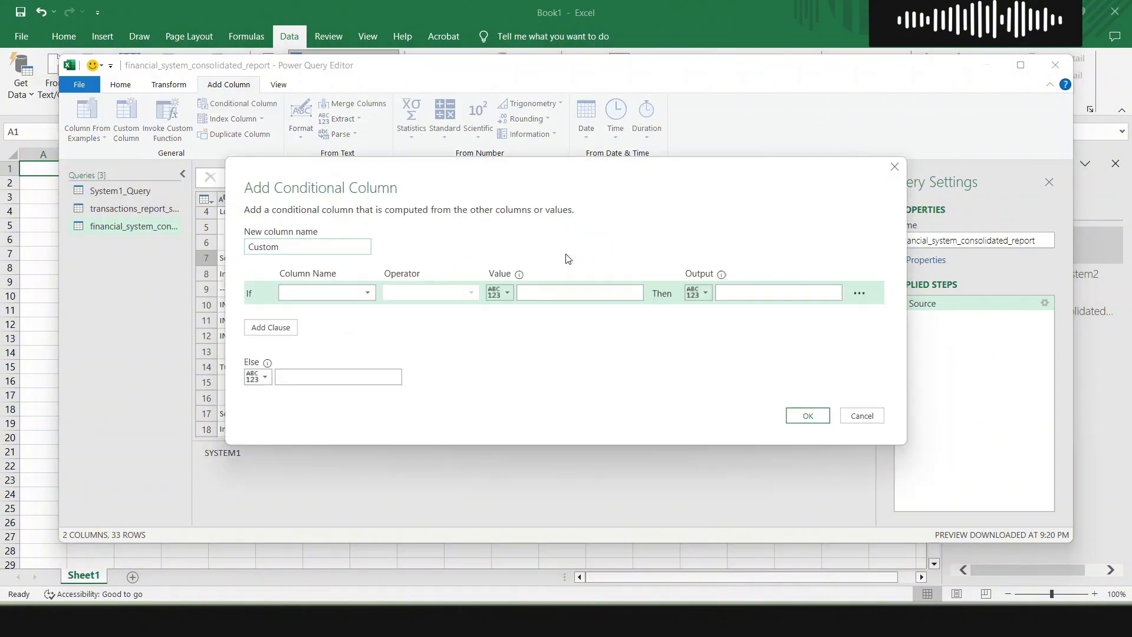
double_click(307, 251)
text(System)
click(363, 289)
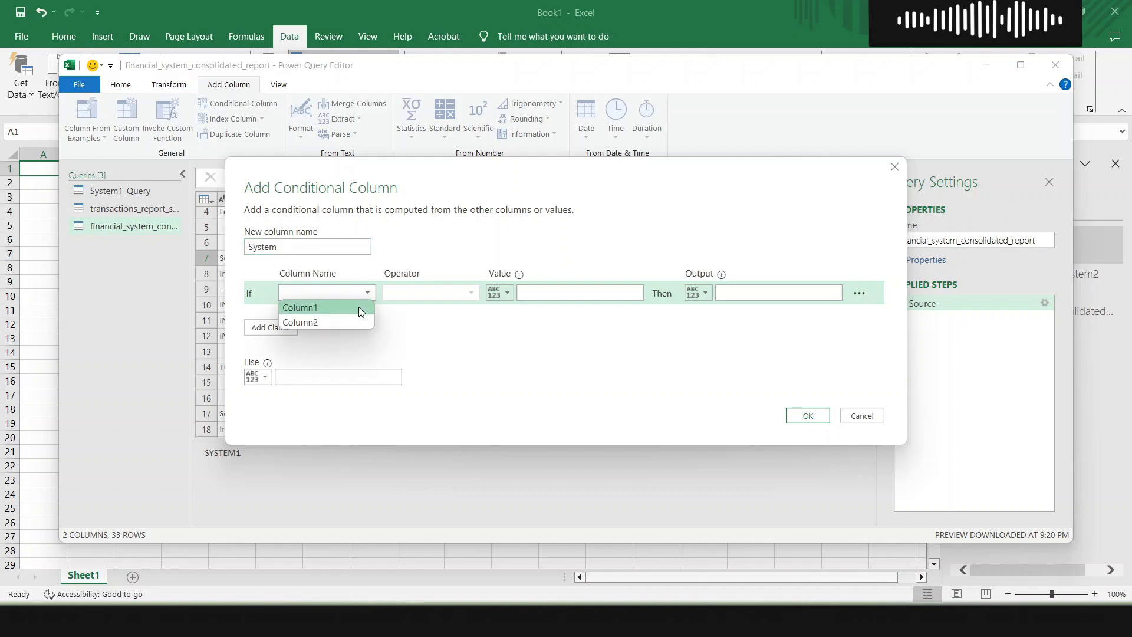
click(359, 307)
click(539, 293)
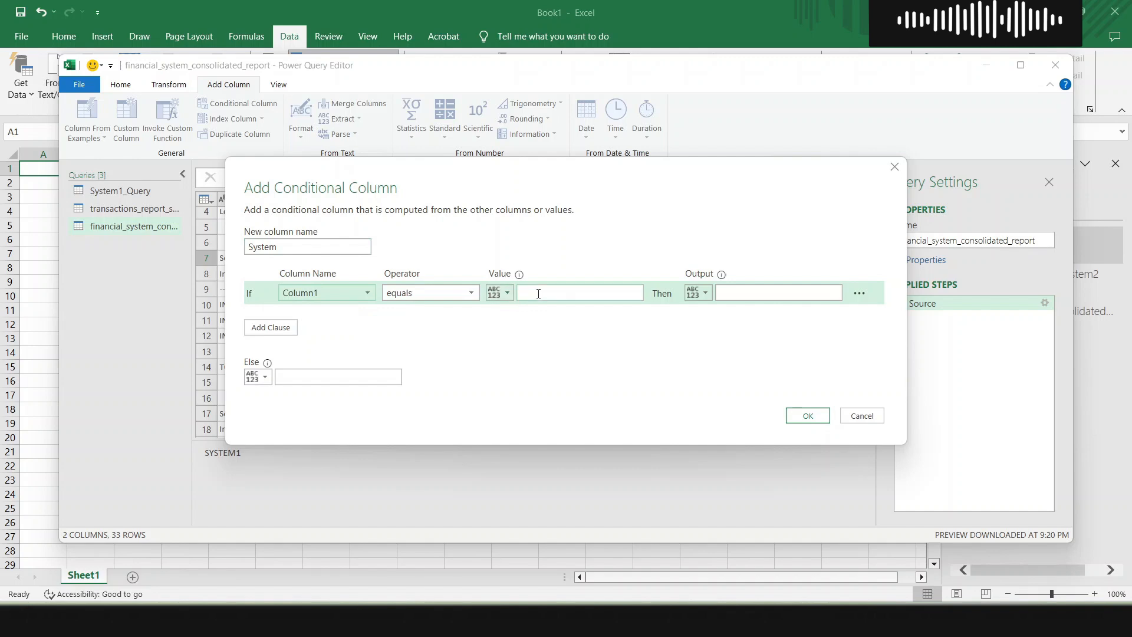
drag(556, 172, 708, 188)
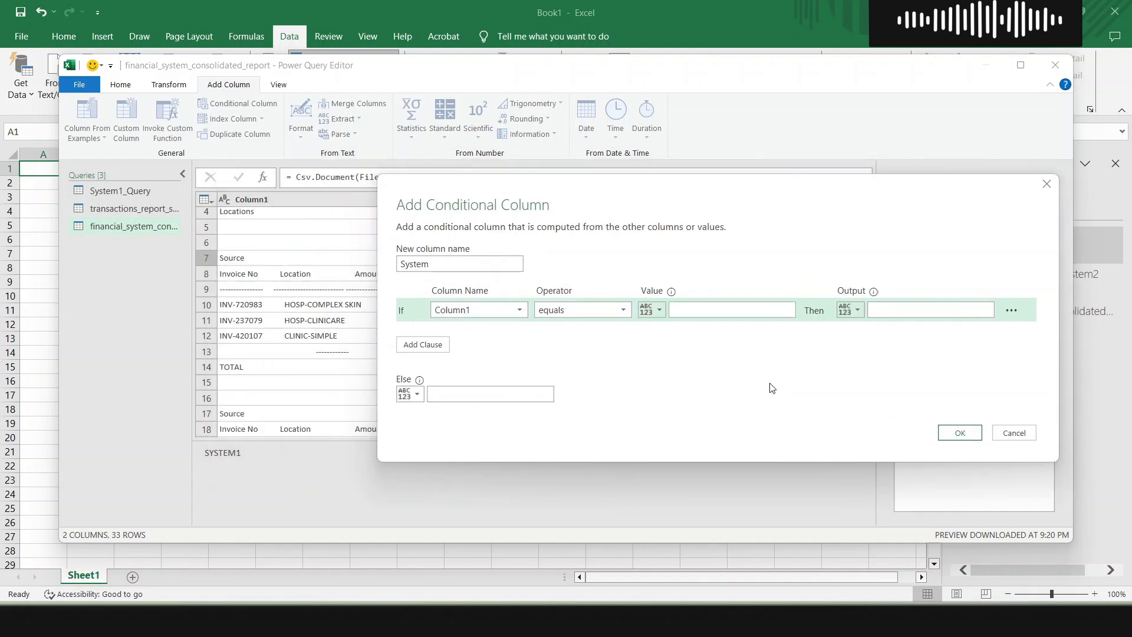
click(741, 311)
text(Source)
Set the conditional column's output to the values of Column2 and add the column to the query
click(857, 312)
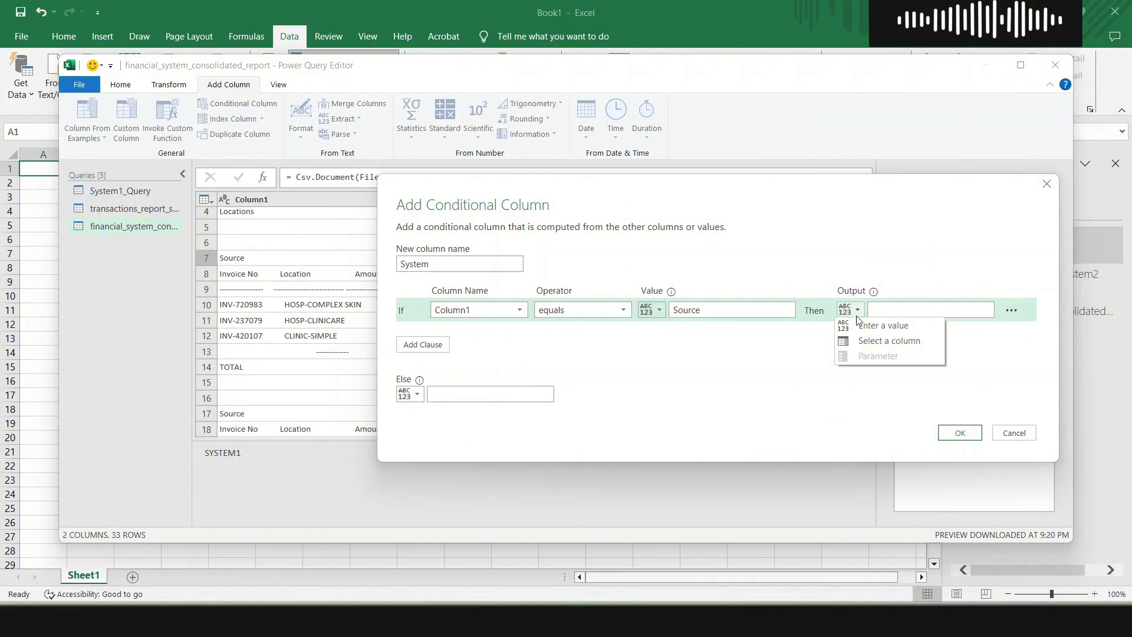
click(870, 341)
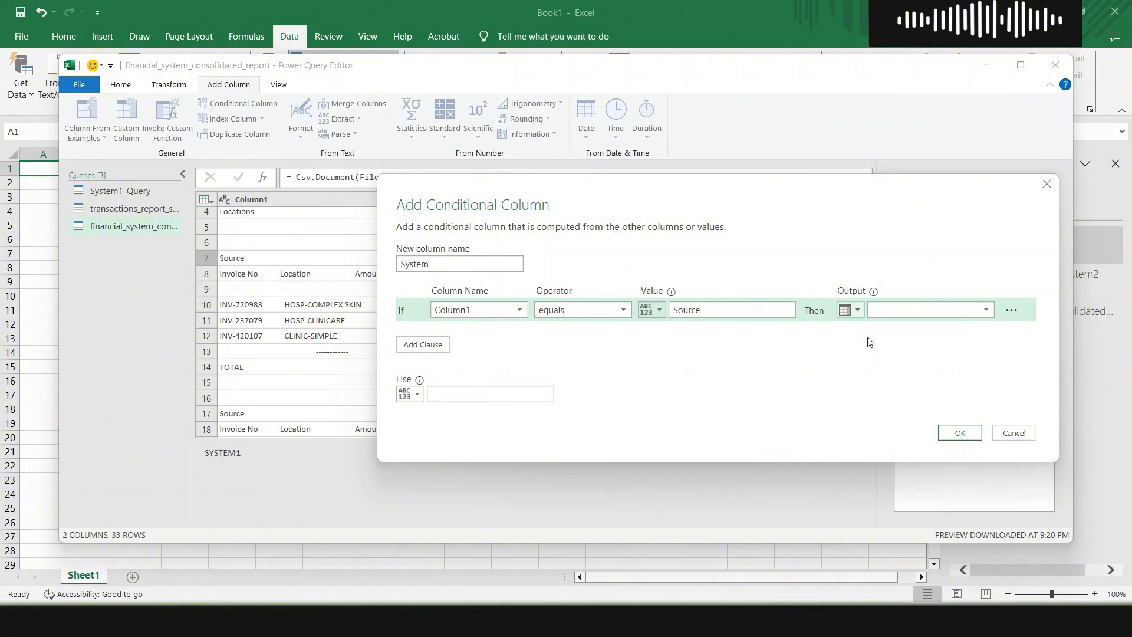
click(980, 311)
click(971, 339)
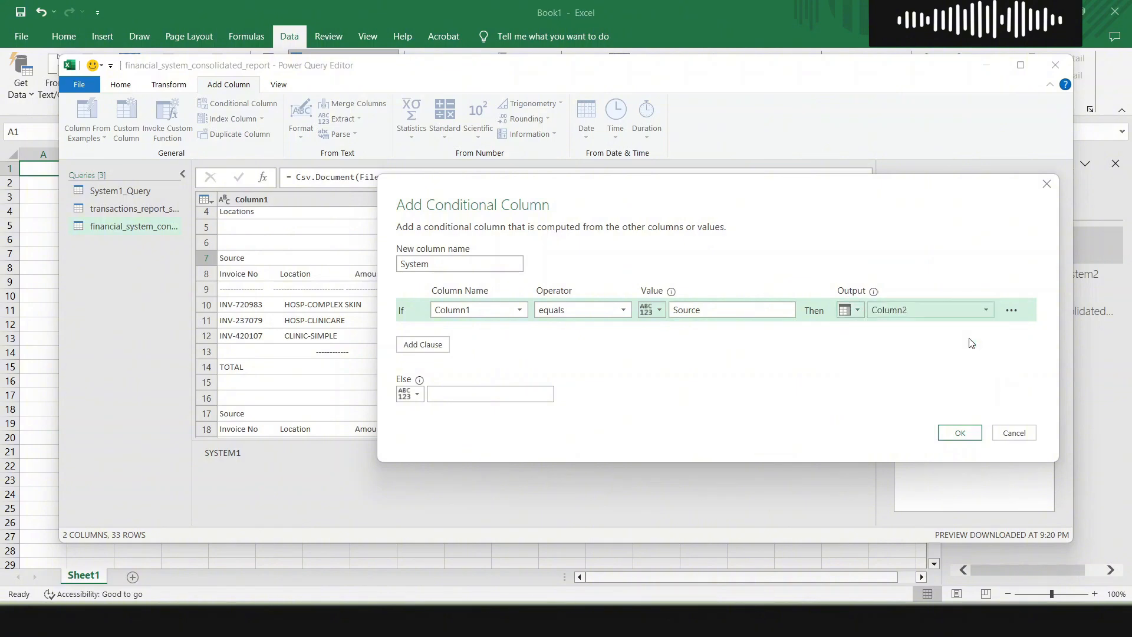
click(962, 434)
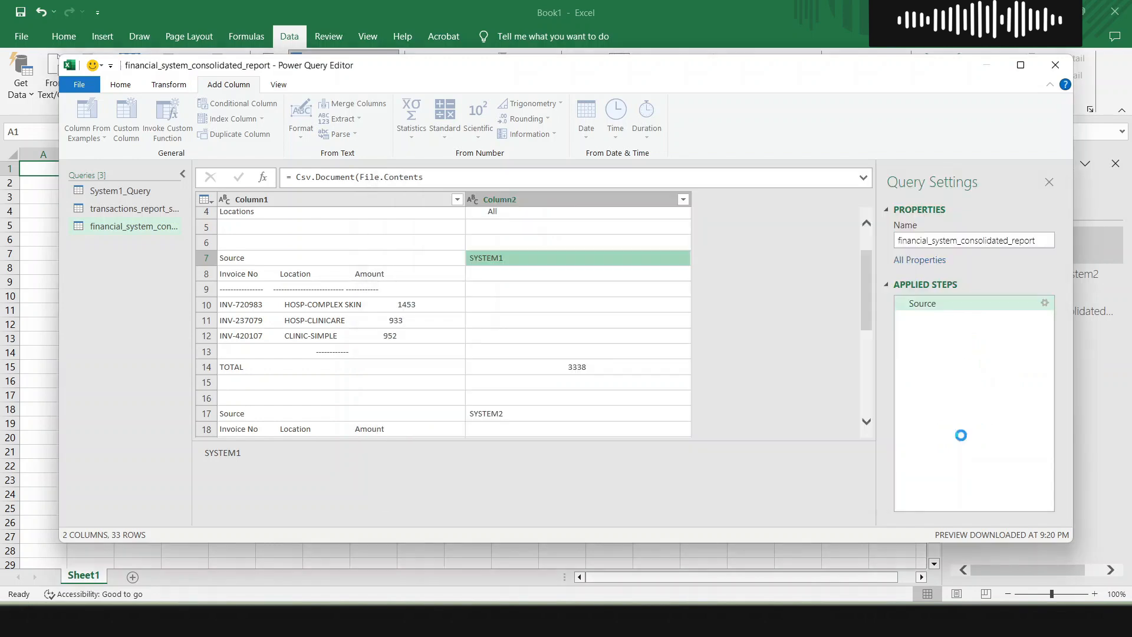
Fill the System column down so each row carries its source label, and review the filled rows
scroll(771, 321, down, 1)
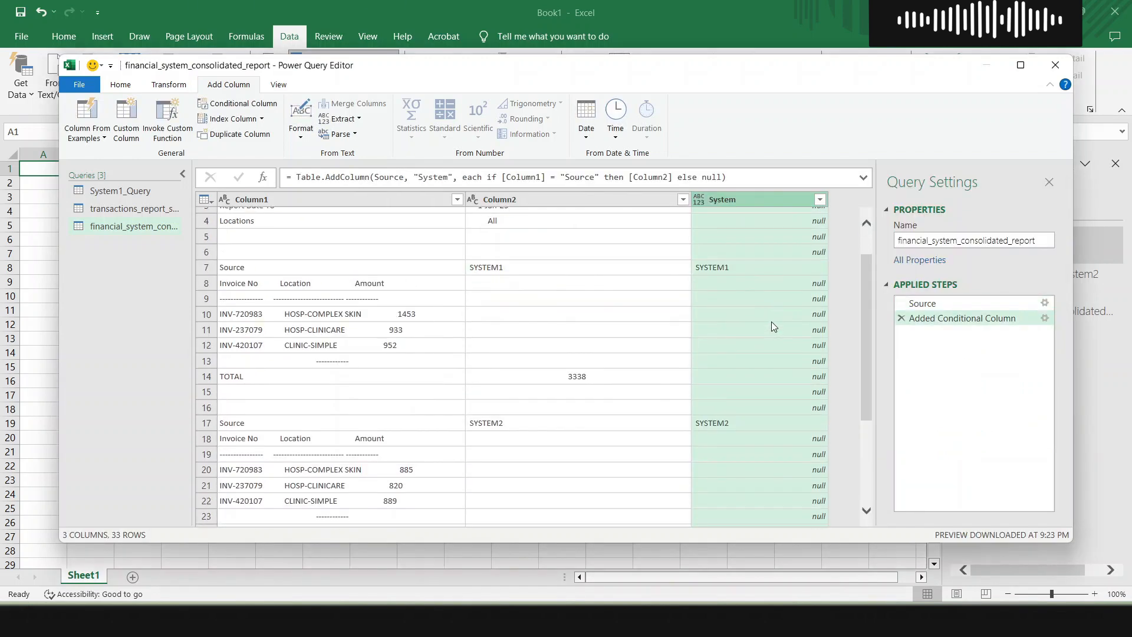
click(260, 270)
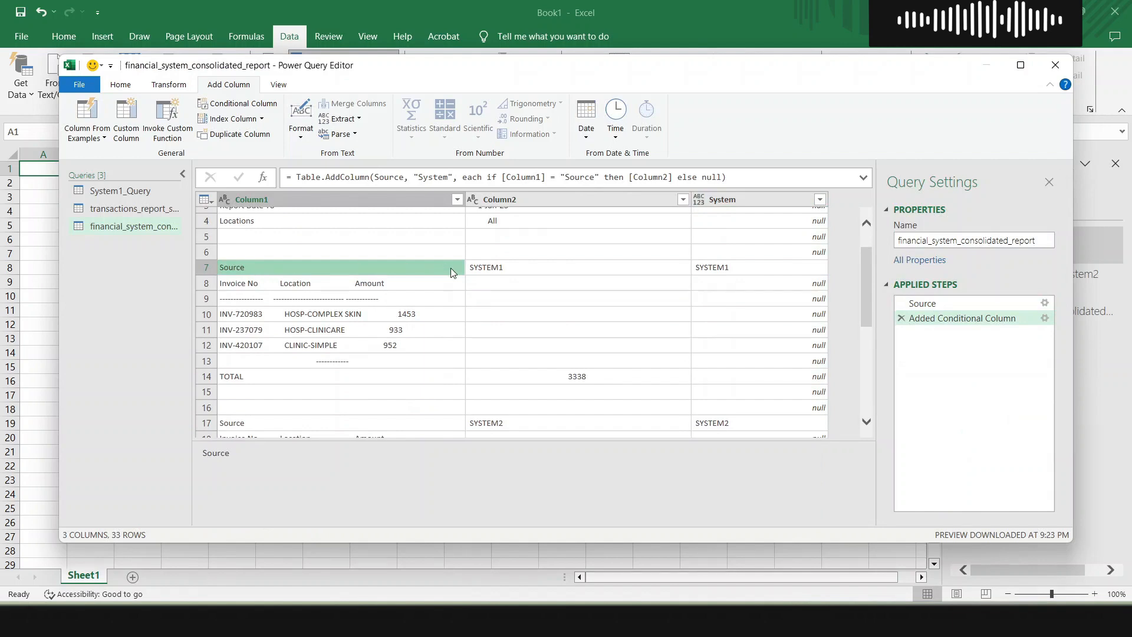
click(515, 268)
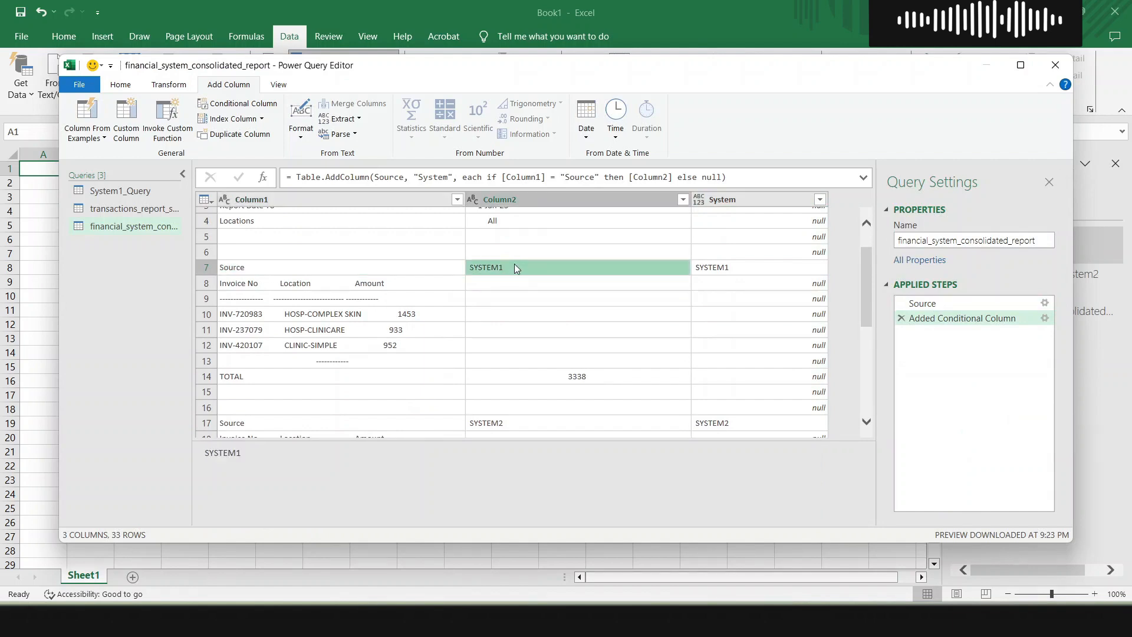
click(714, 269)
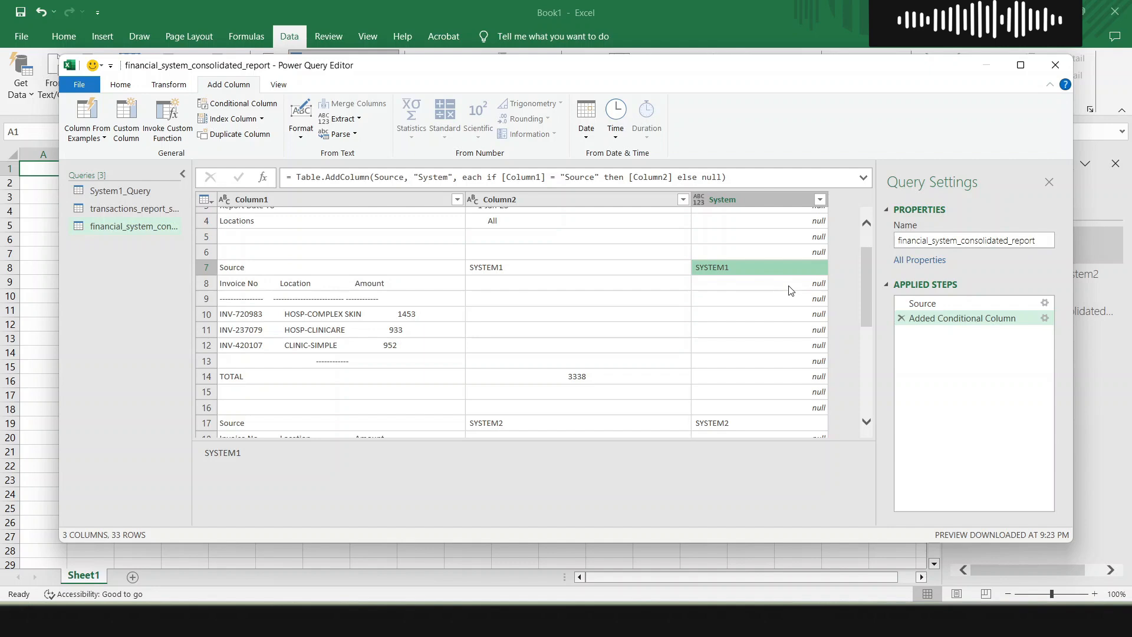
click(157, 87)
click(308, 118)
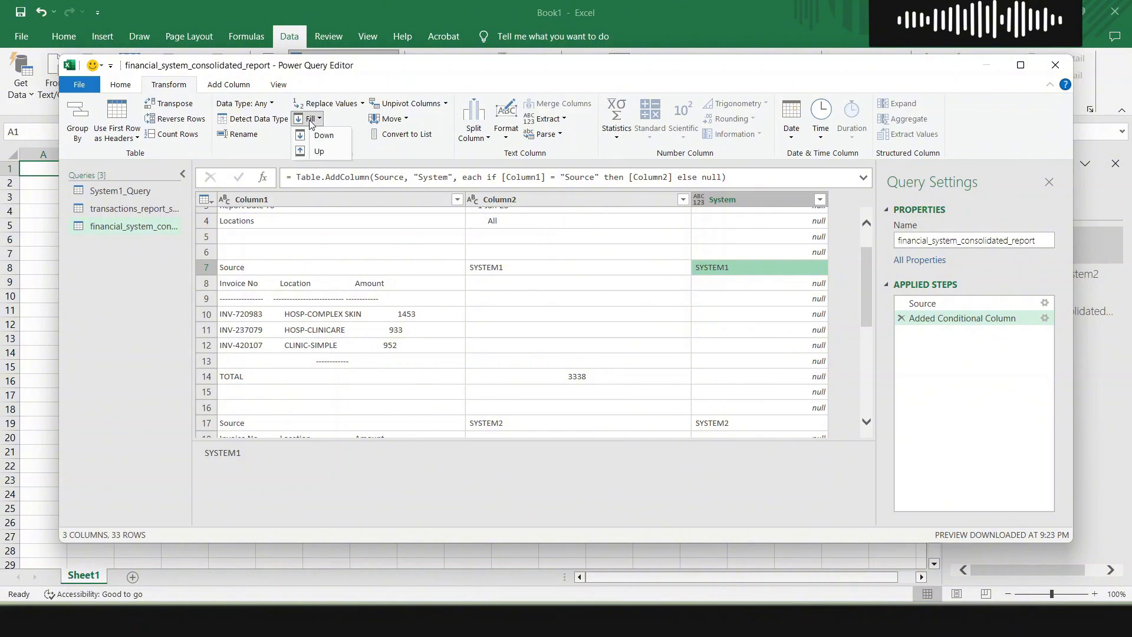
click(322, 135)
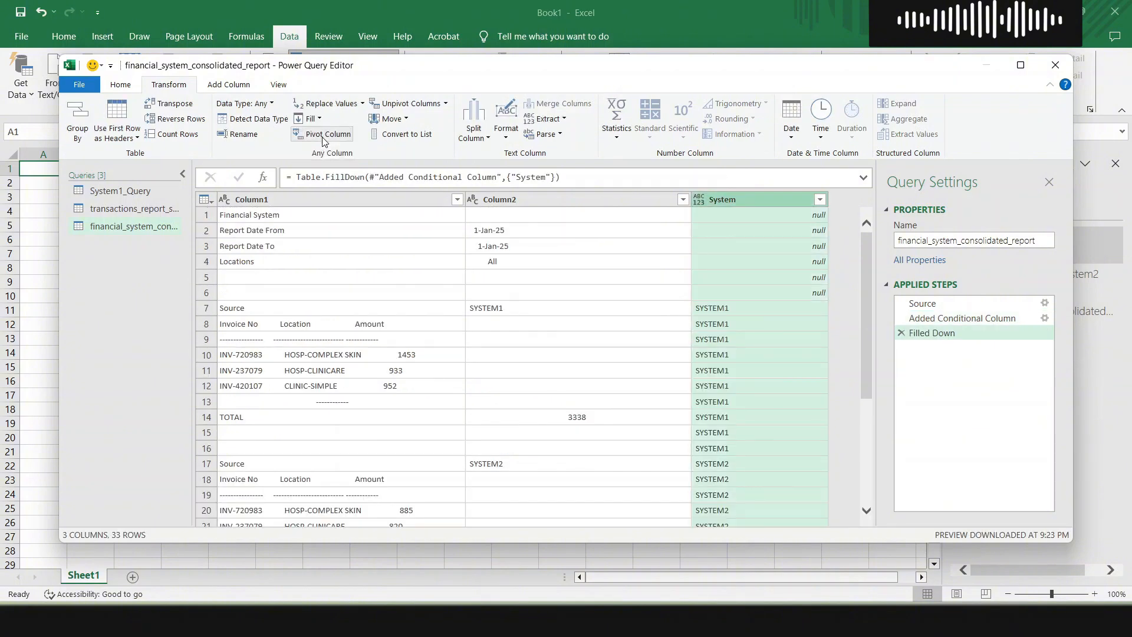
scroll(686, 352, down, 3)
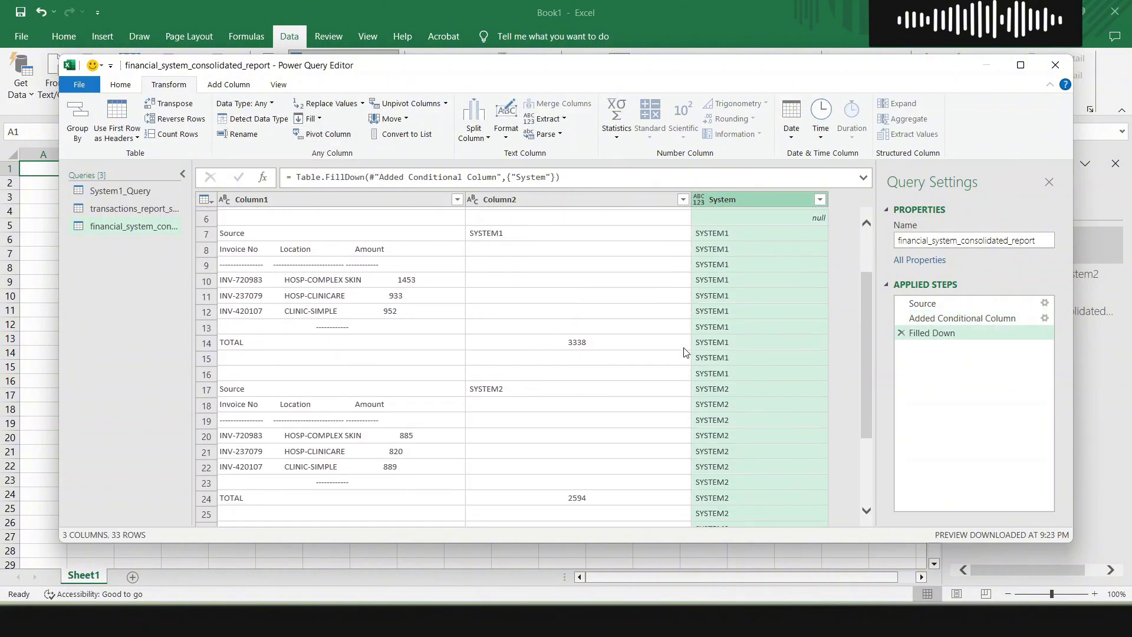
scroll(685, 352, up, 3)
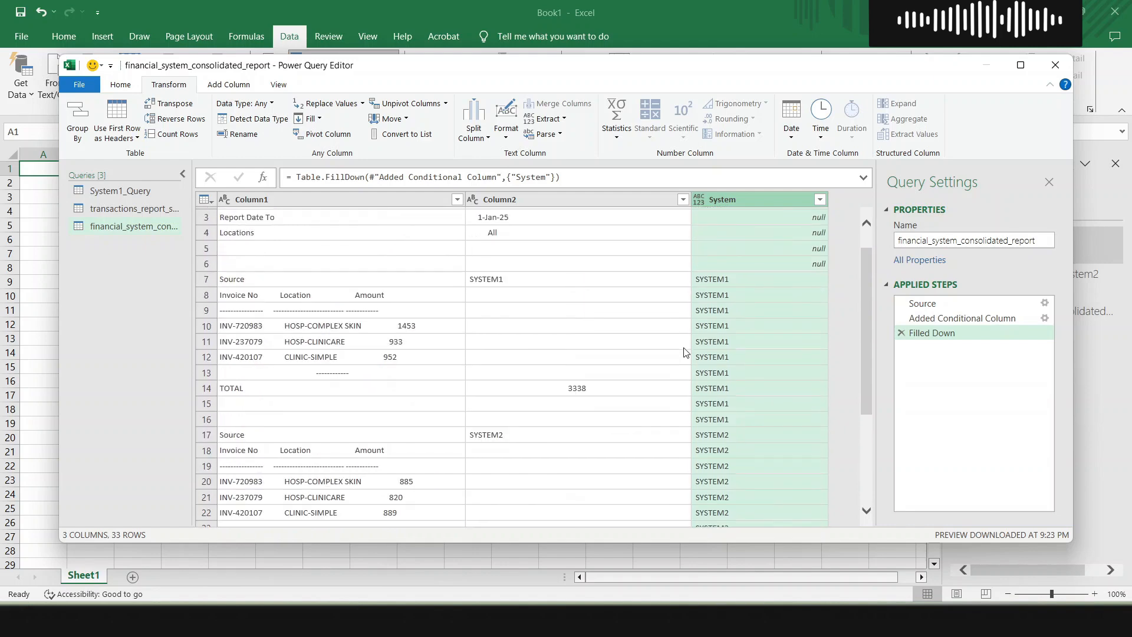
scroll(733, 384, down, 4)
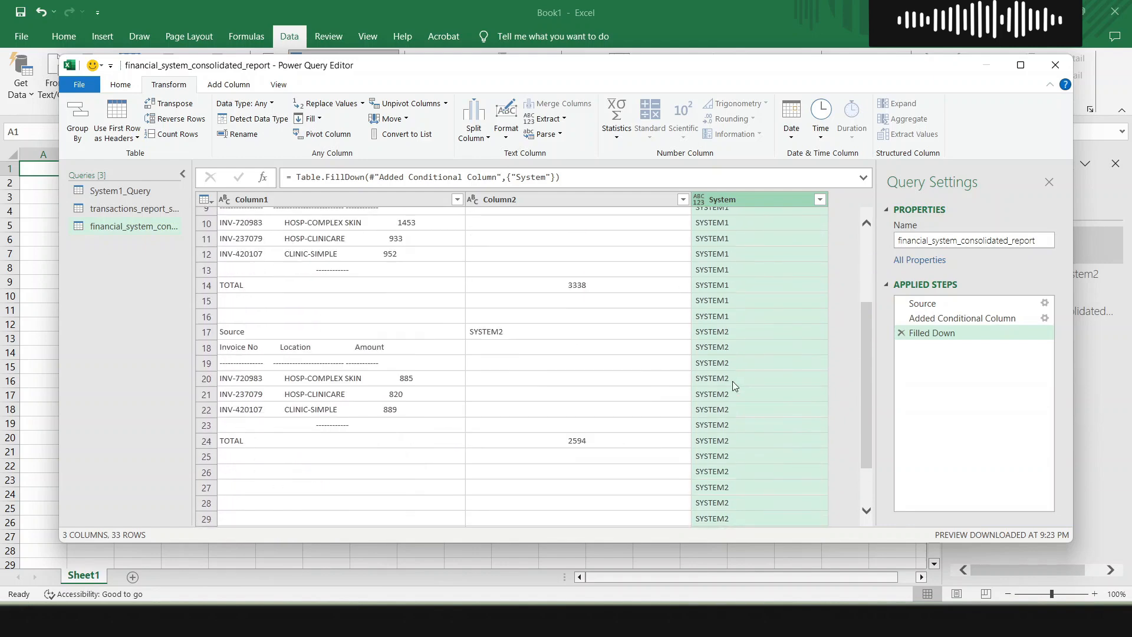
scroll(733, 384, up, 5)
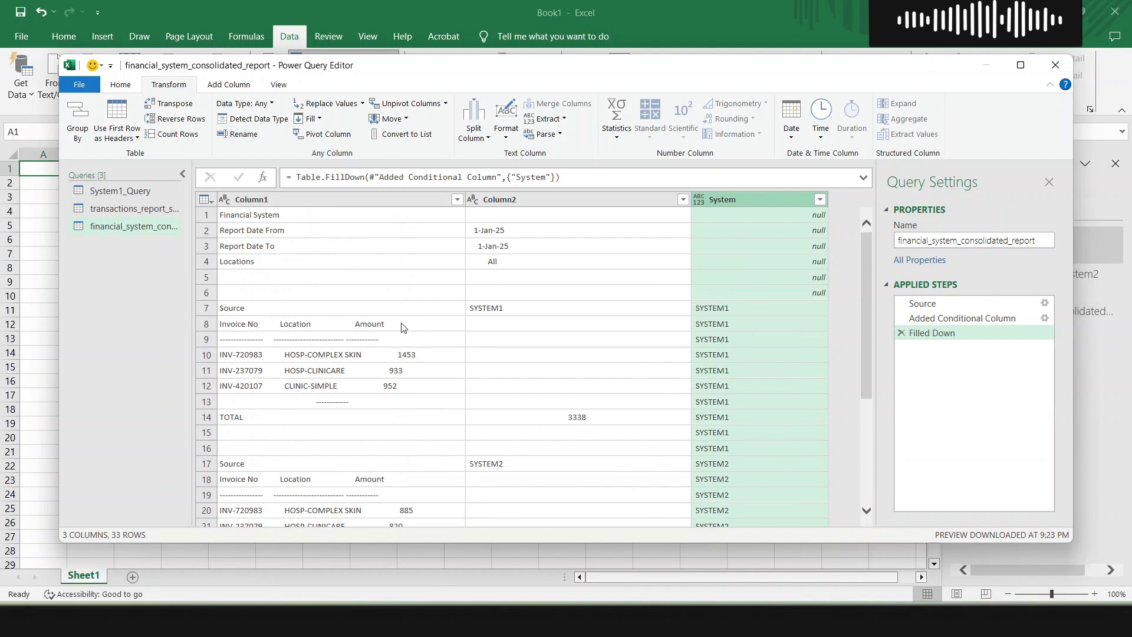
Remove the top 7 rows, from the report title through the first Source row
click(293, 216)
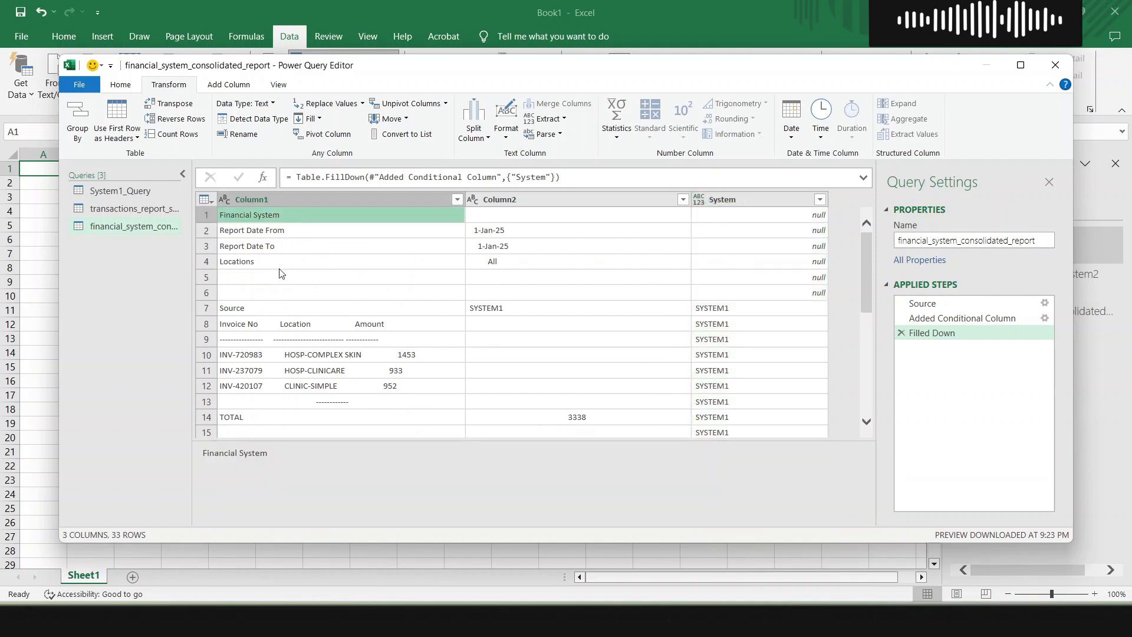
click(275, 313)
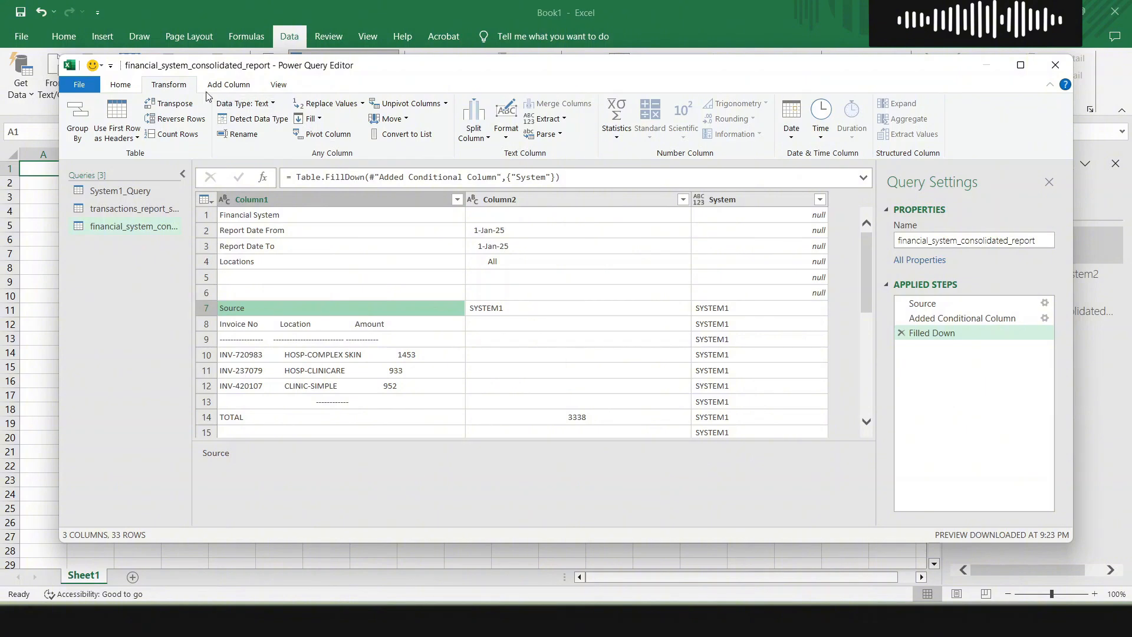
click(125, 84)
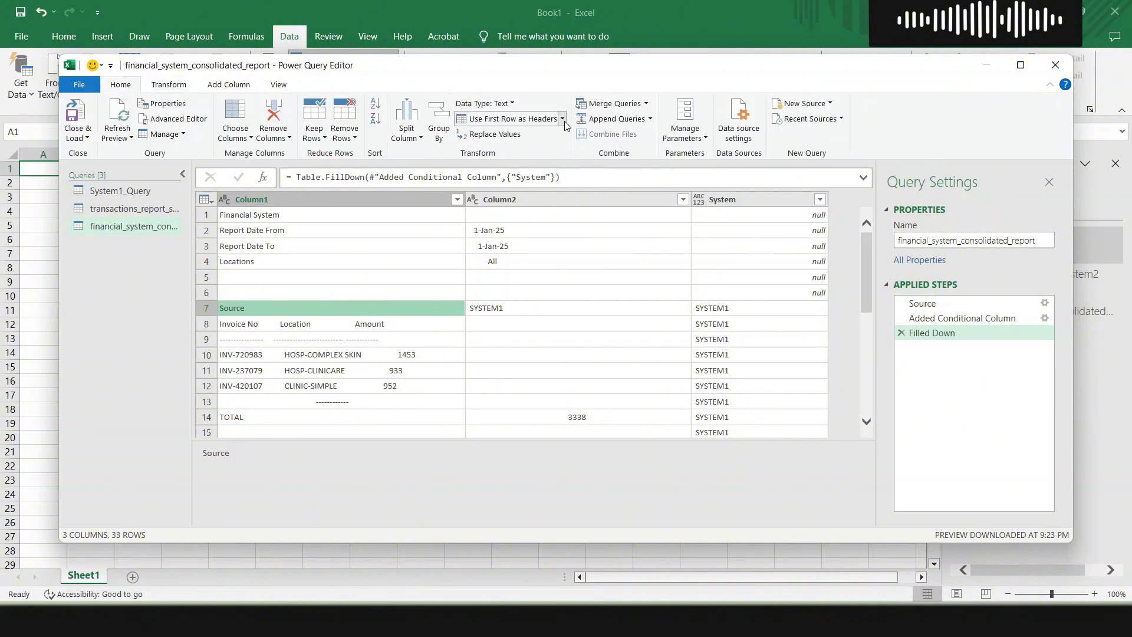
click(355, 140)
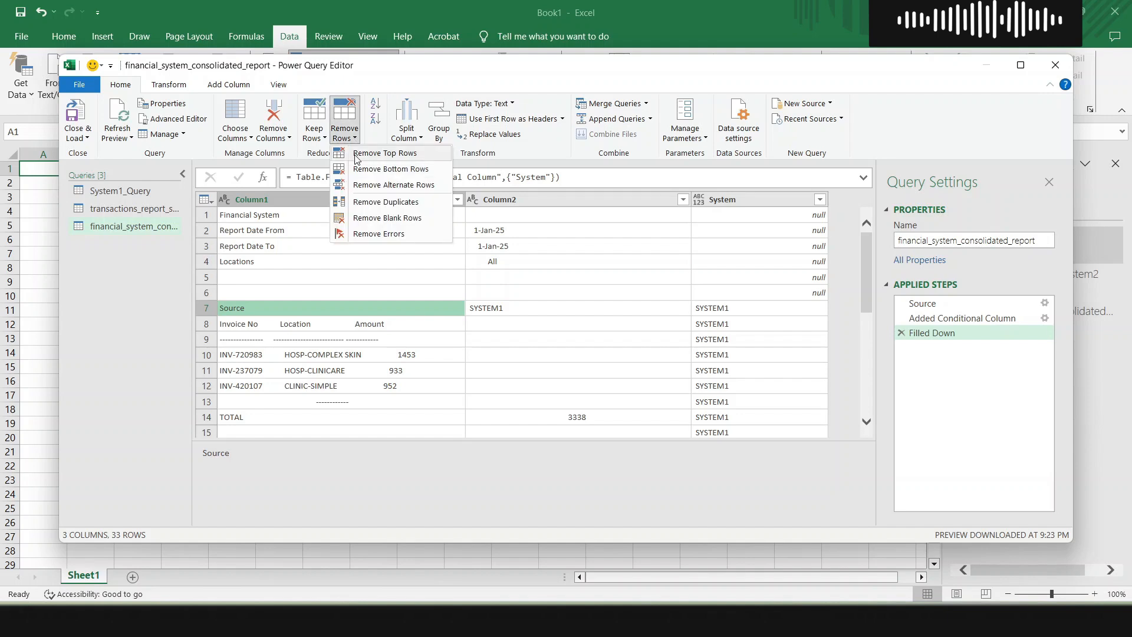
click(384, 153)
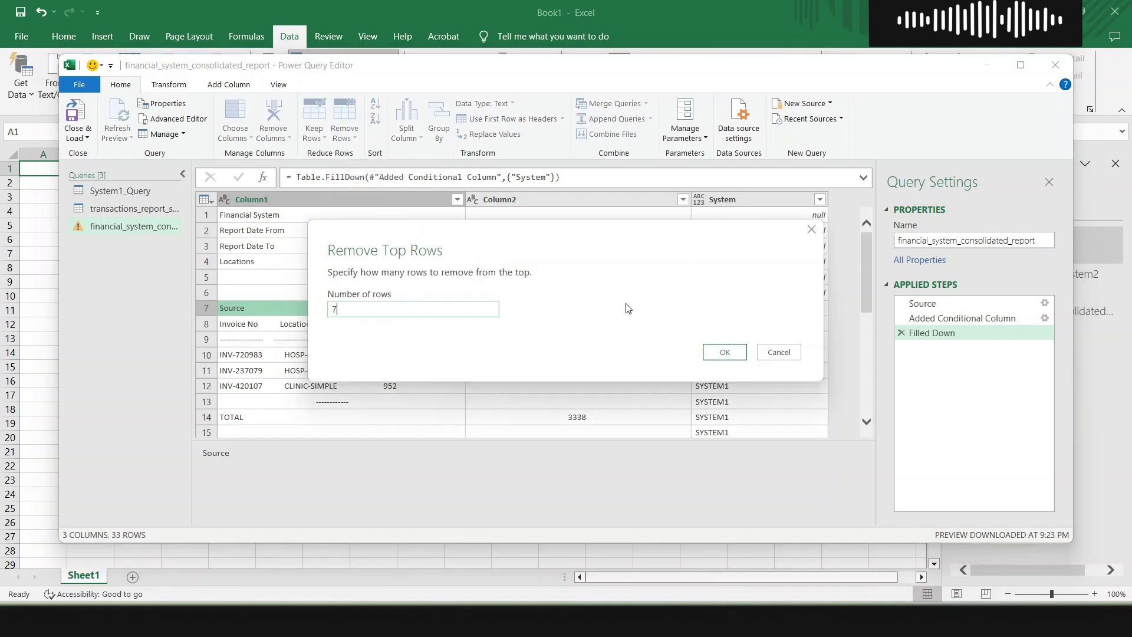
click(731, 354)
Remove Column2 from the financial_system_consolidated_report query
click(591, 200)
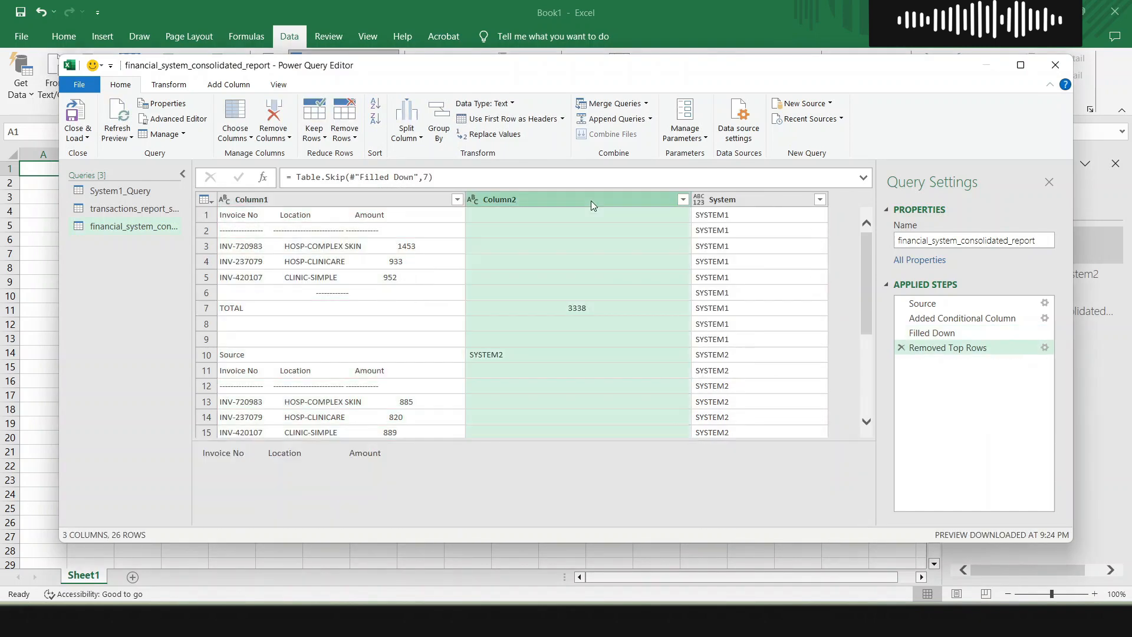
click(274, 135)
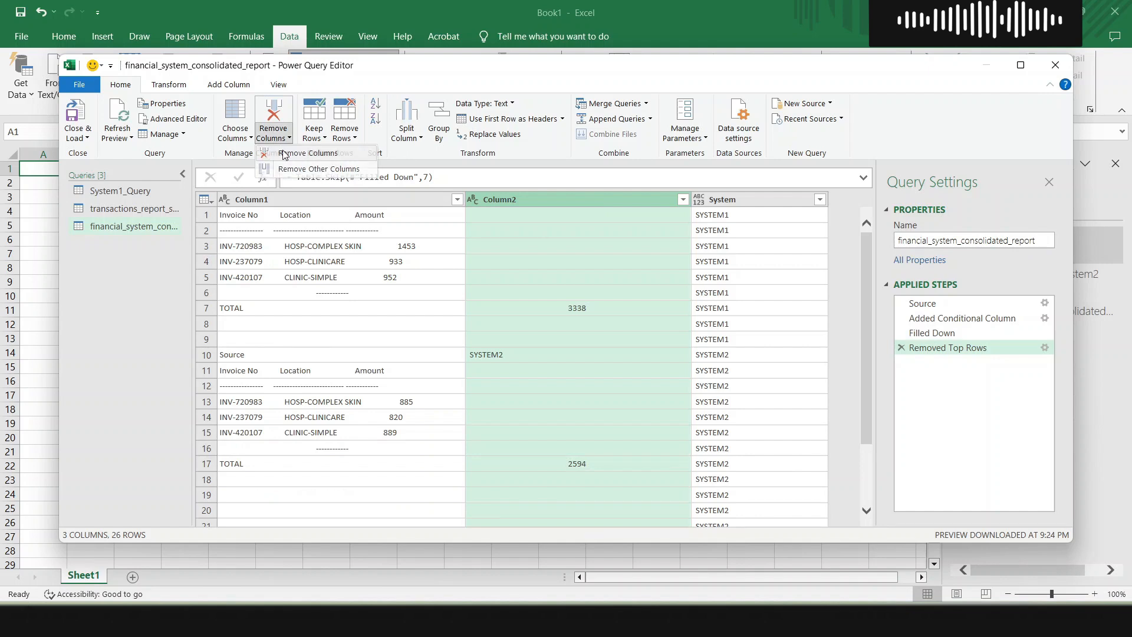
click(285, 154)
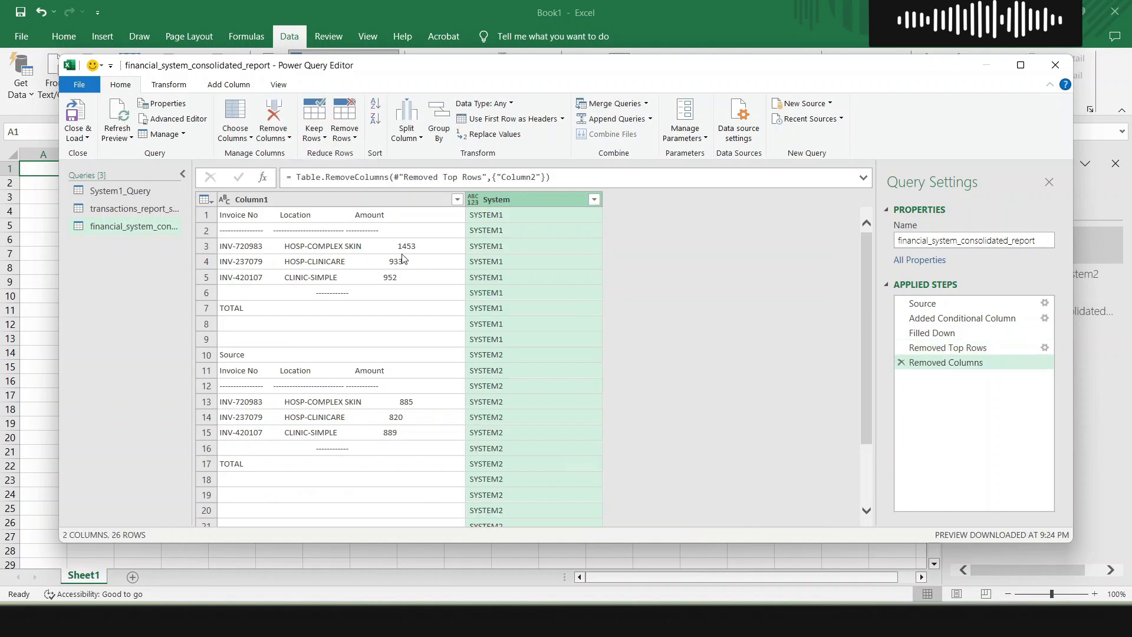
Inspect Column1, then switch to the consolidated report in Notepad and measure the Invoice No column's width in characters, including the trailing spaces
click(427, 247)
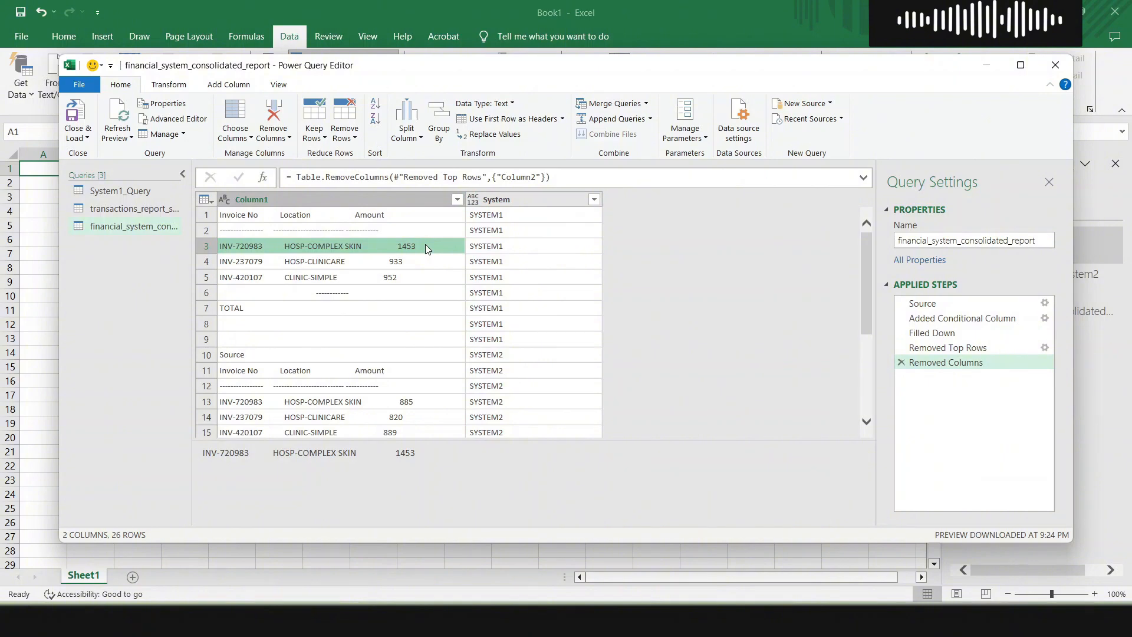
click(288, 200)
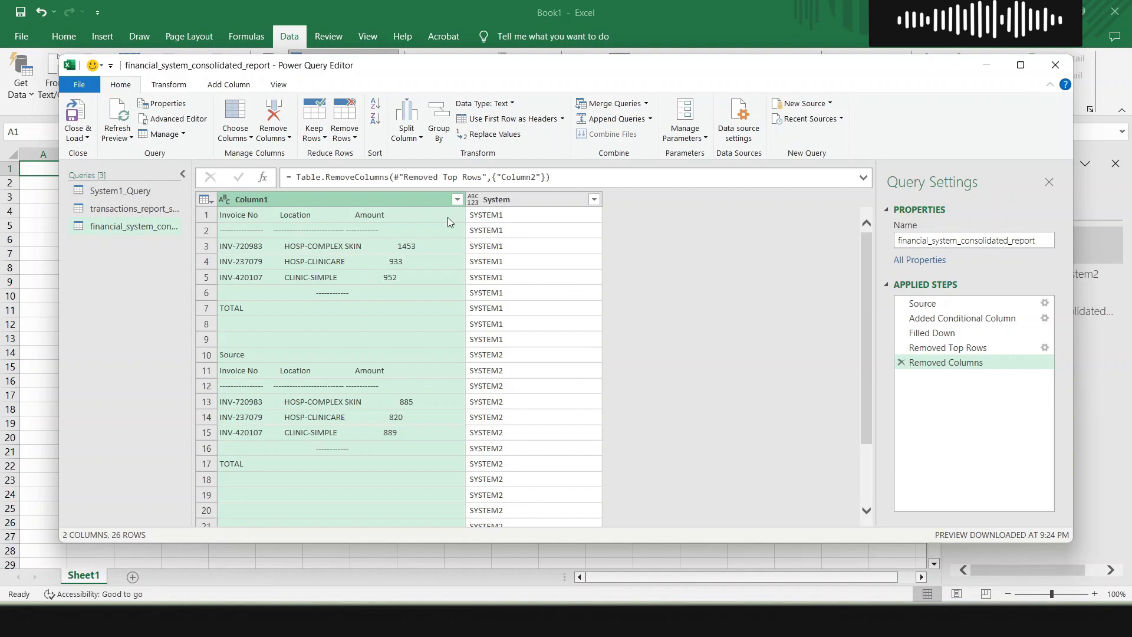
click(266, 220)
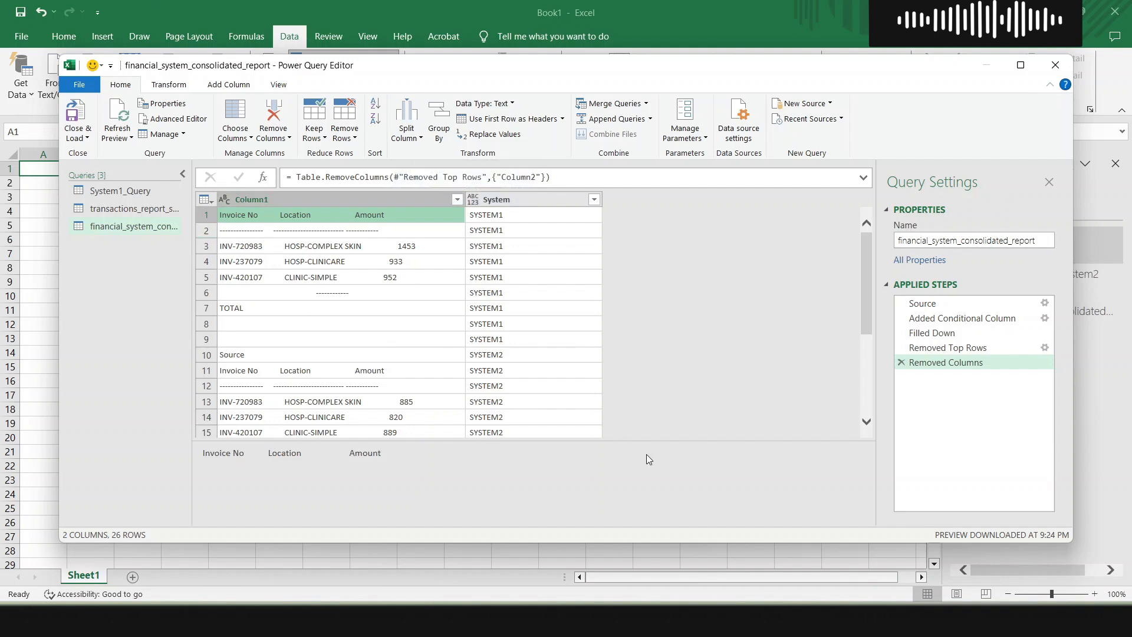
click(826, 620)
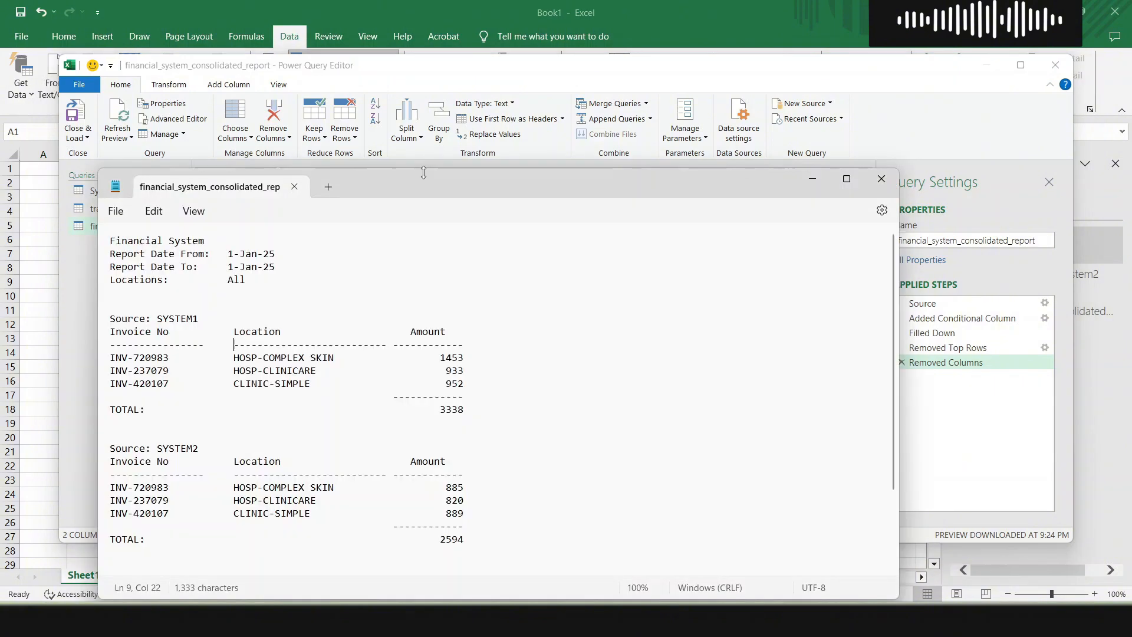
drag(392, 178, 388, 120)
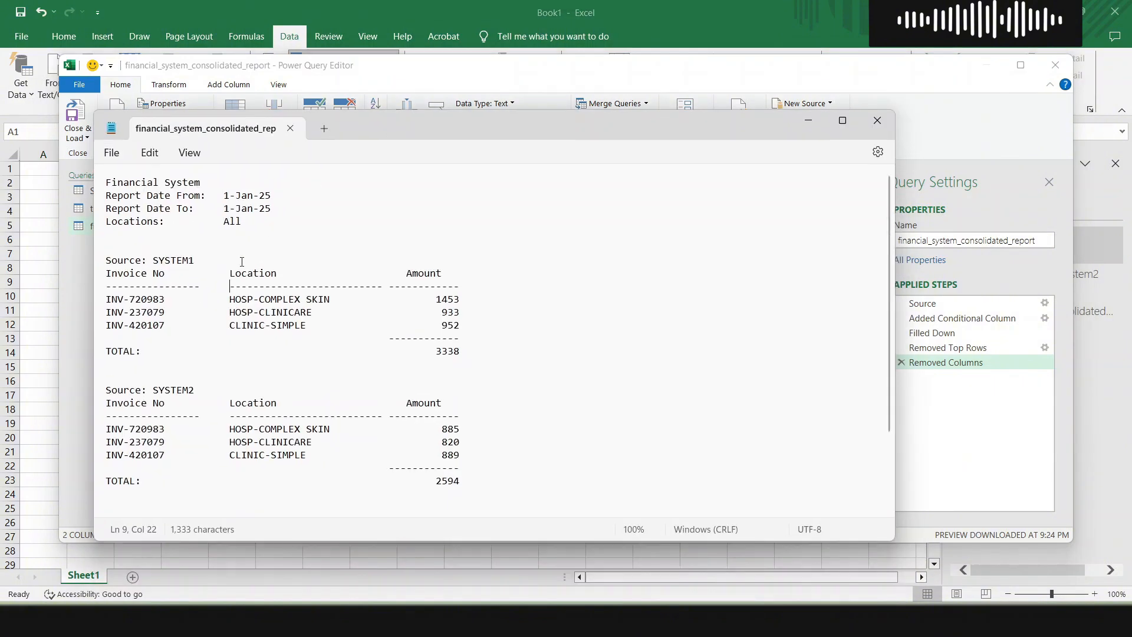
key(Left)
key(shift+Left)
key(shift+Left)
key(shift+Left)
key(shift+Left)
key(shift+Left)
key(shift+Left)
key(shift+Left)
key(shift+Left)
key(shift+Left)
key(shift+Left)
key(shift+Left)
key(shift+Left)
key(shift+Left)
key(shift+Left)
key(shift+Left)
key(shift+Left)
key(shift+Left)
key(shift+Left)
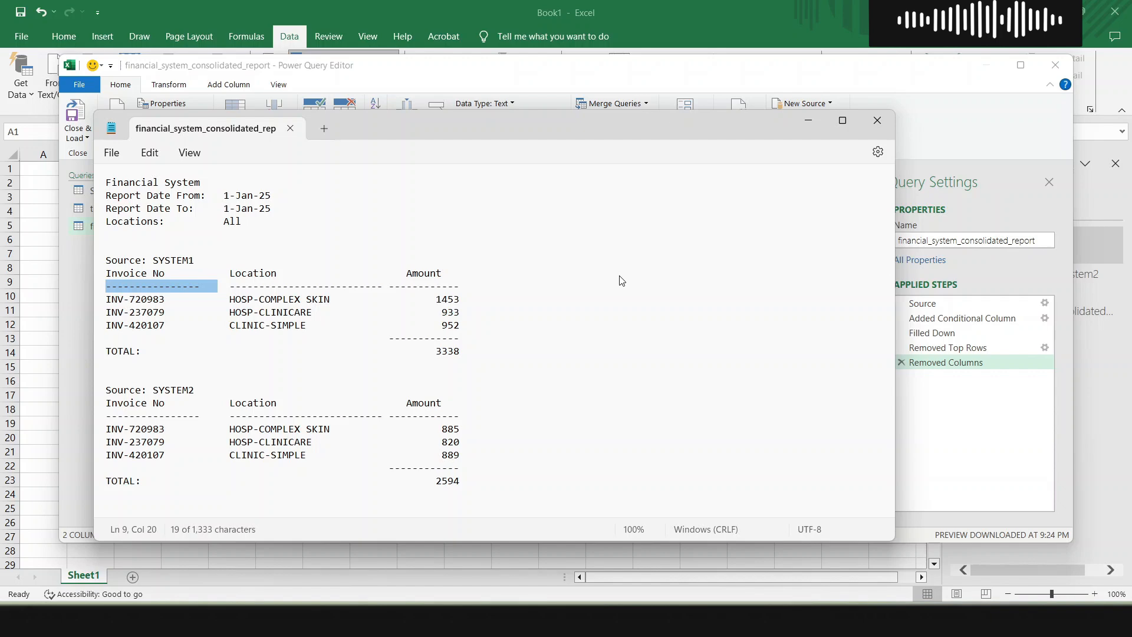
Back in Power Query Editor, split Column1 at 20 characters, once as far left as possible, and delete the automatic Changed Type step
key(alt+Tab)
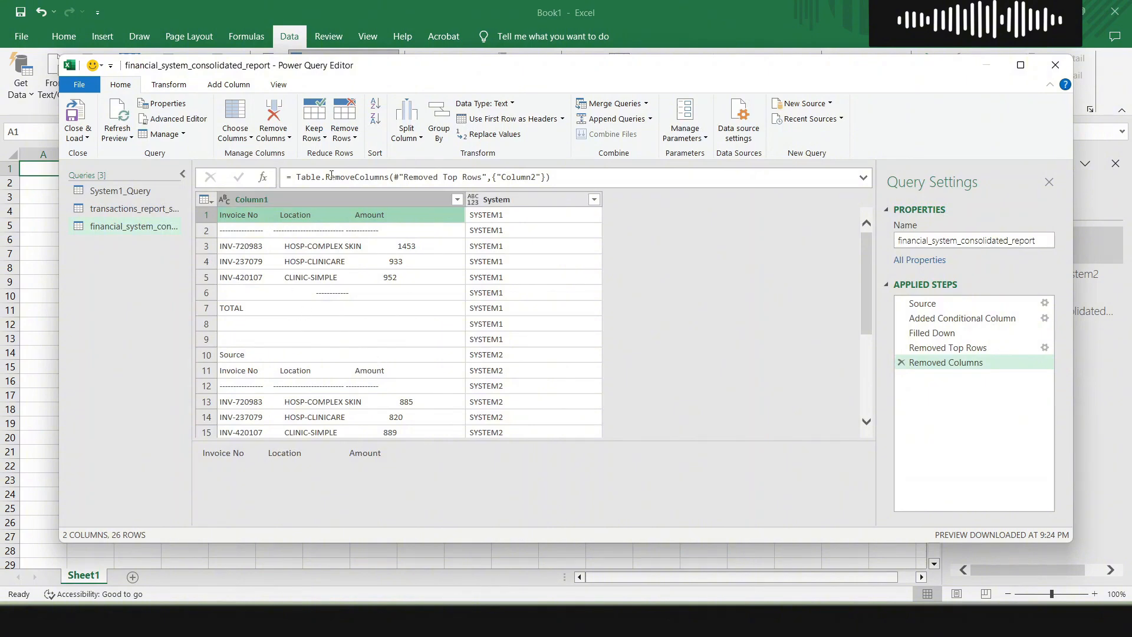
click(420, 137)
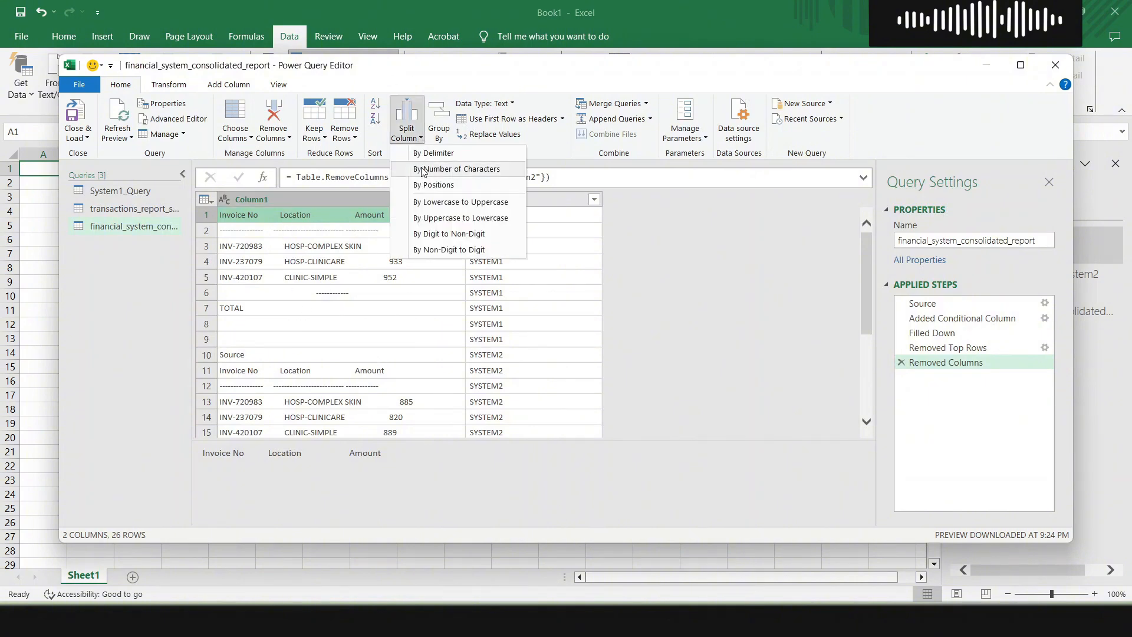
click(422, 170)
text(20)
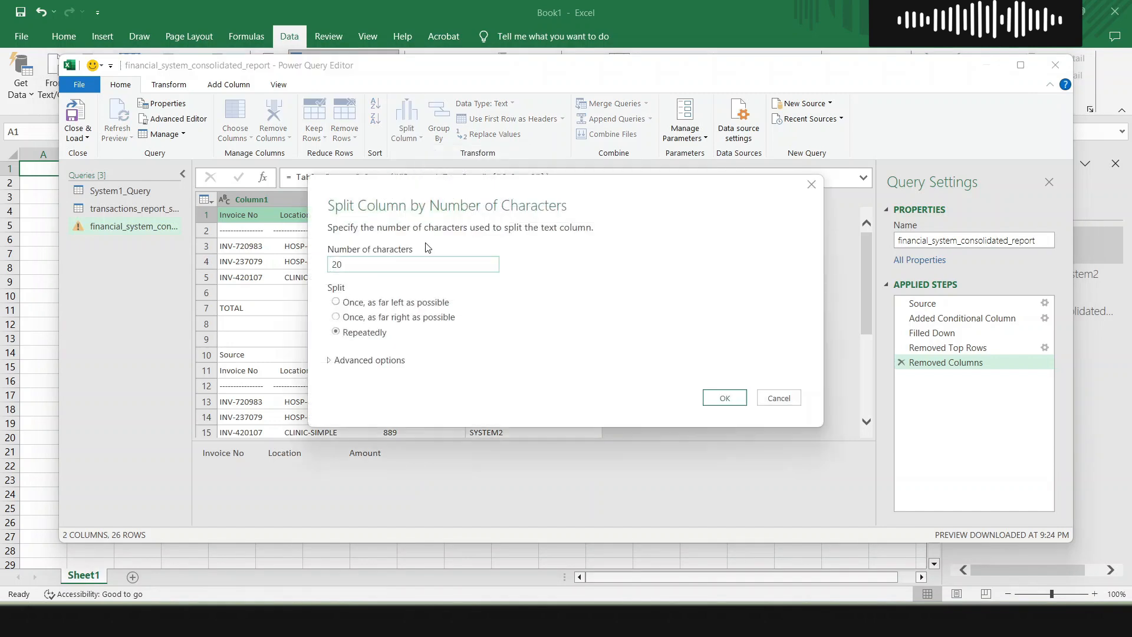
click(411, 303)
drag(425, 186, 484, 103)
click(784, 314)
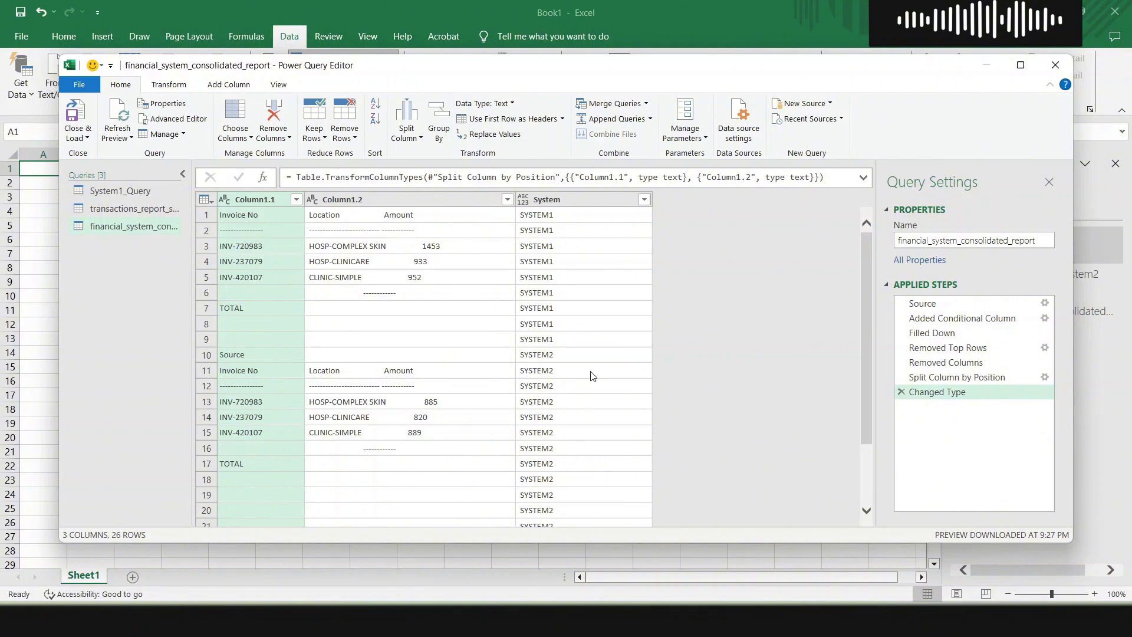
click(901, 392)
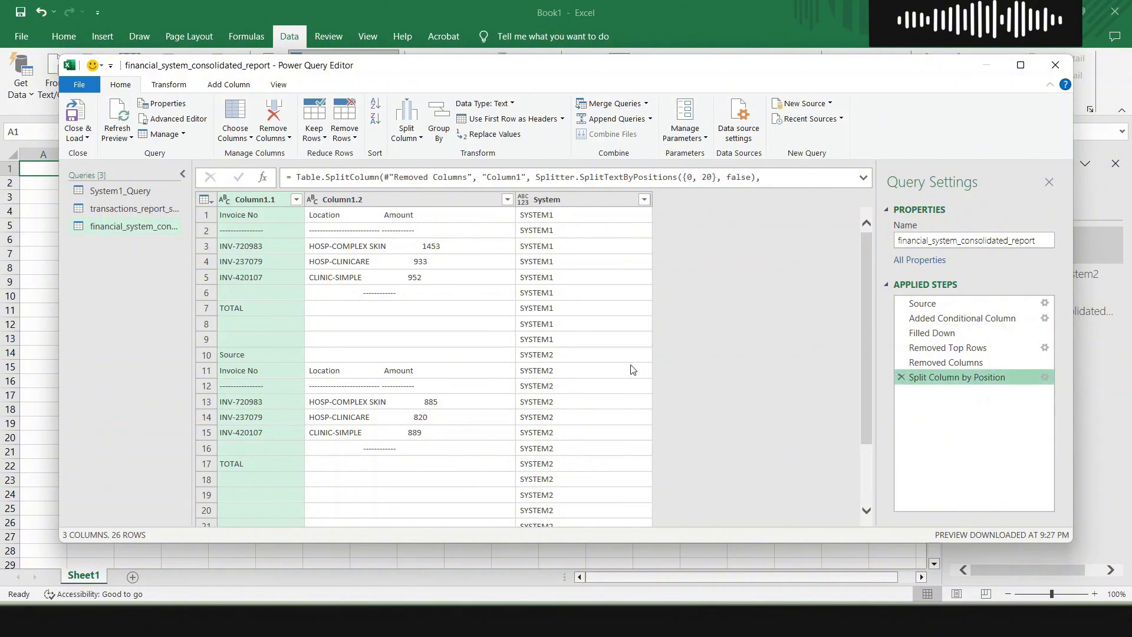
Switch to the report in Notepad, break the first dashed line after the Invoice No dashes, and count the Location column's width in characters
click(394, 218)
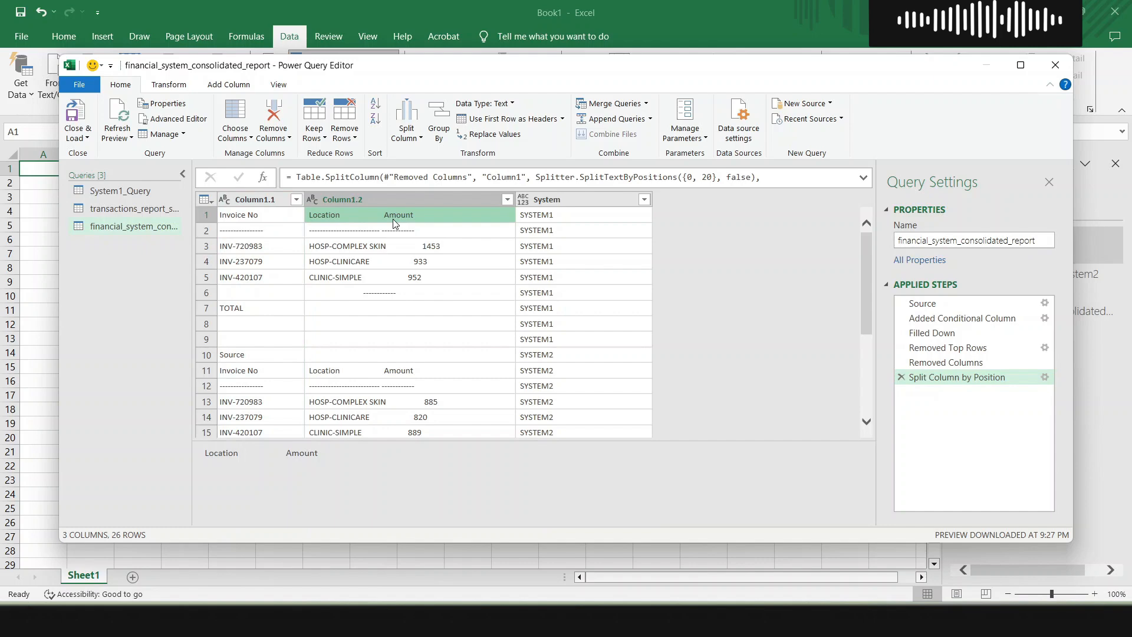
key(alt+Tab)
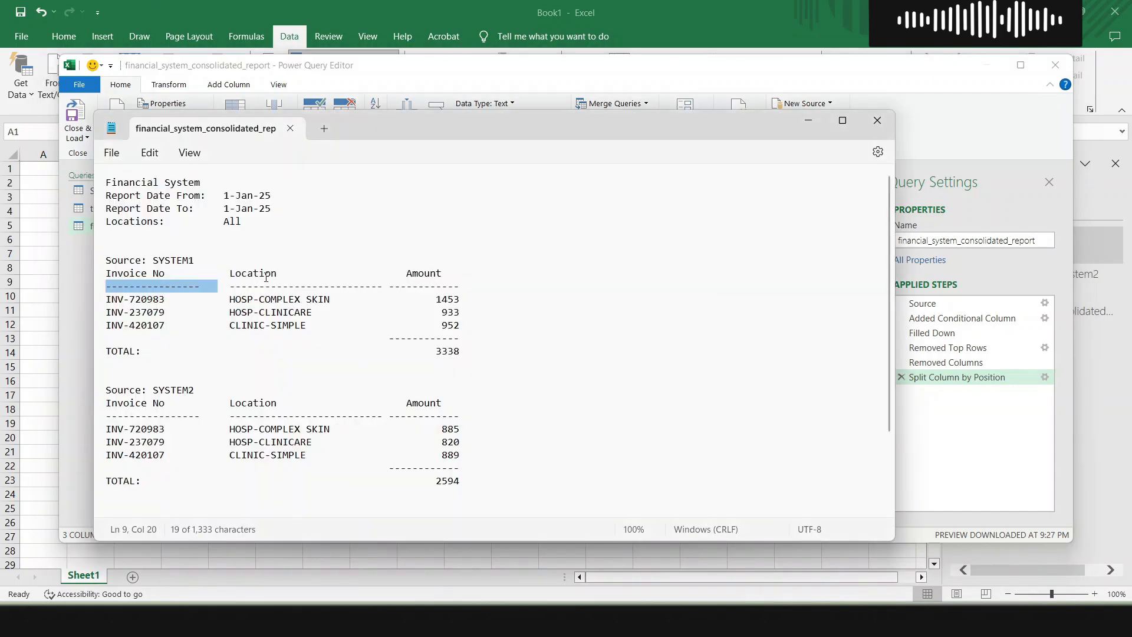
key(Delete)
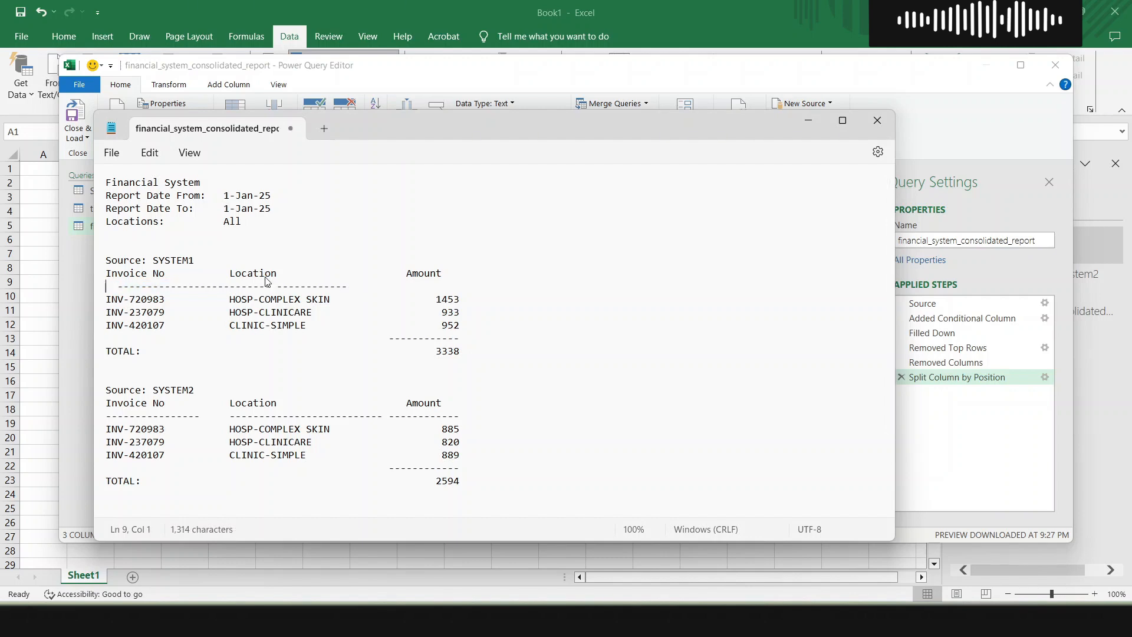
key(ctrl+z)
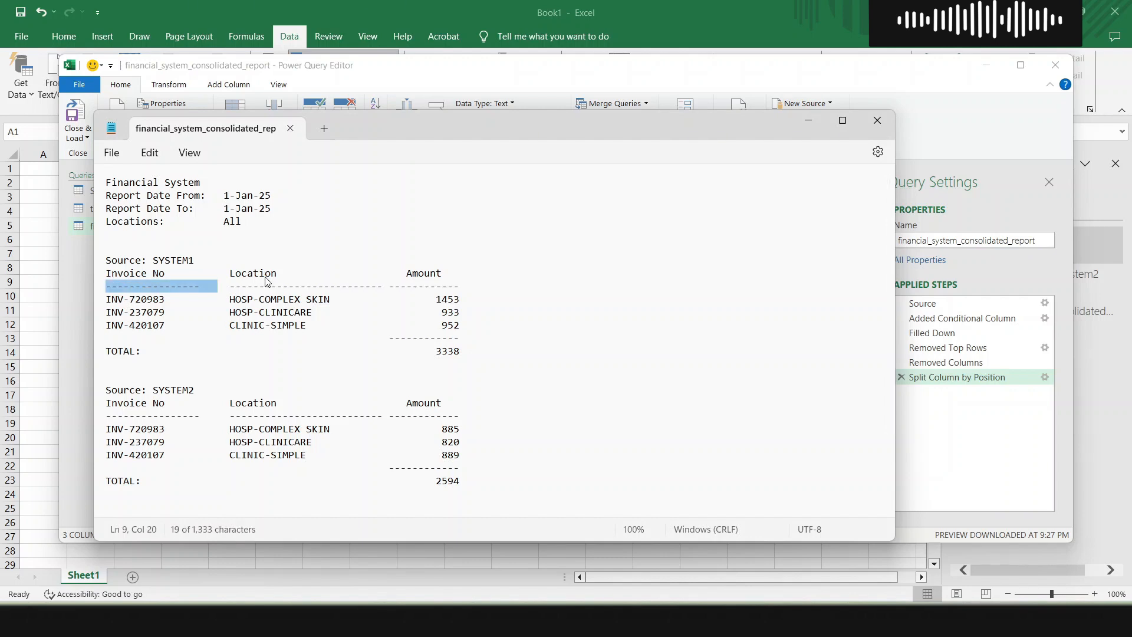
key(Right)
key(Return)
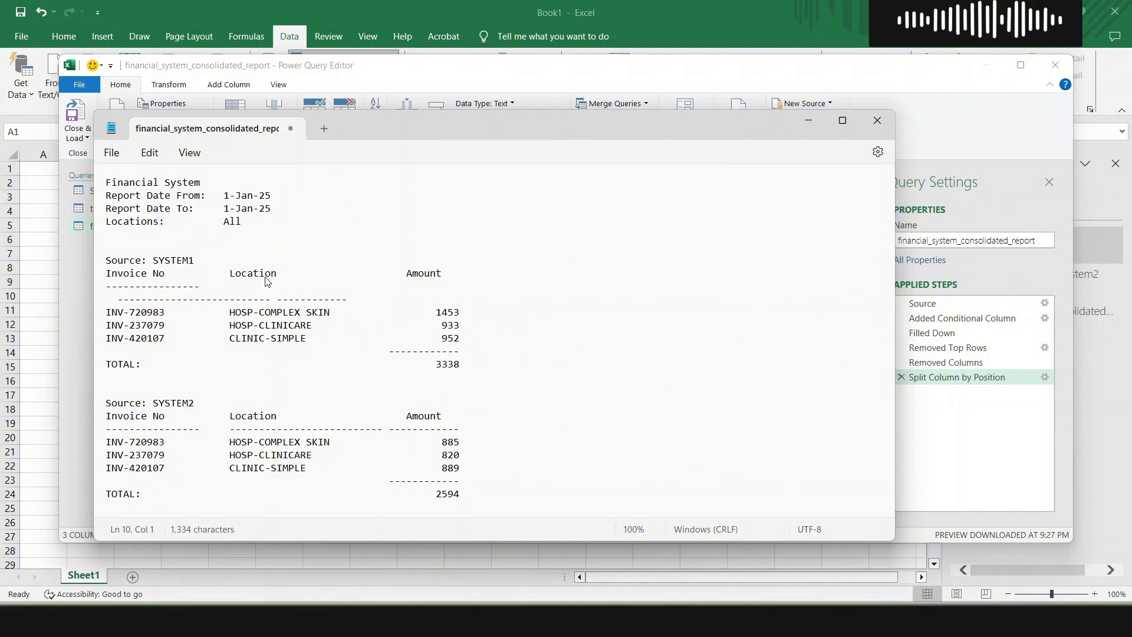
key(shift+Right)
key(shift+Right)
key(shift+Right)
key(shift+Right)
key(shift+Right)
key(Right)
key(Right)
key(Right)
key(Right)
key(Right)
key(Right)
key(Right)
key(Right)
key(Right)
key(Right)
key(Right)
key(Right)
key(Right)
key(Right)
key(Right)
key(Right)
key(Right)
key(Right)
key(Right)
key(Right)
key(Right)
Return to Power Query Editor and split Column1.2 at 29 characters, once as far left as possible
key(alt+Tab)
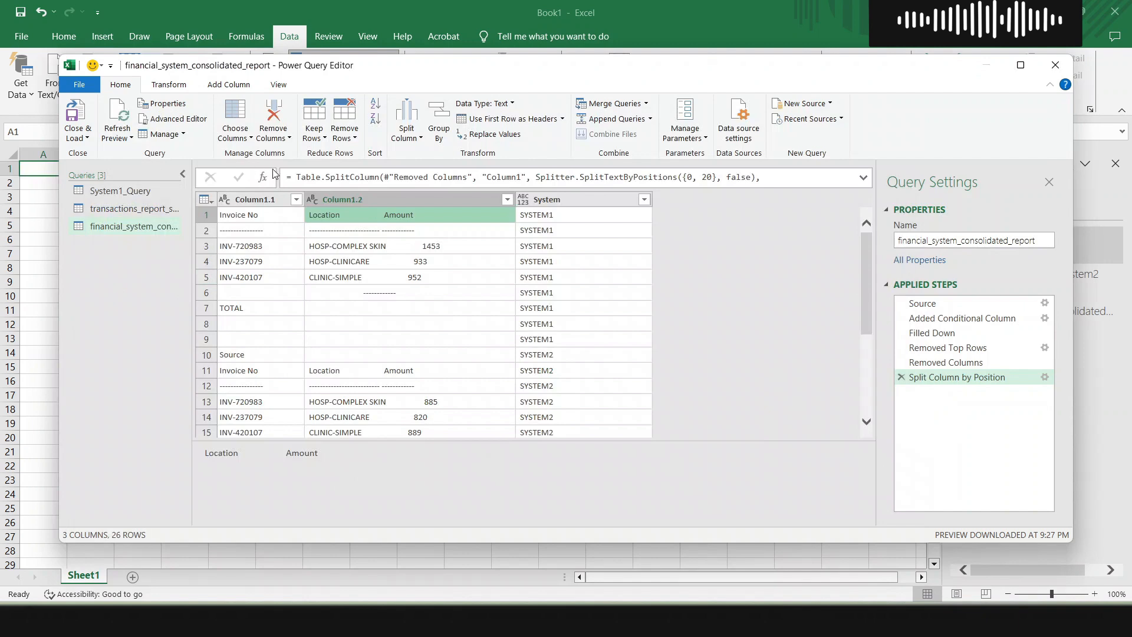
click(413, 136)
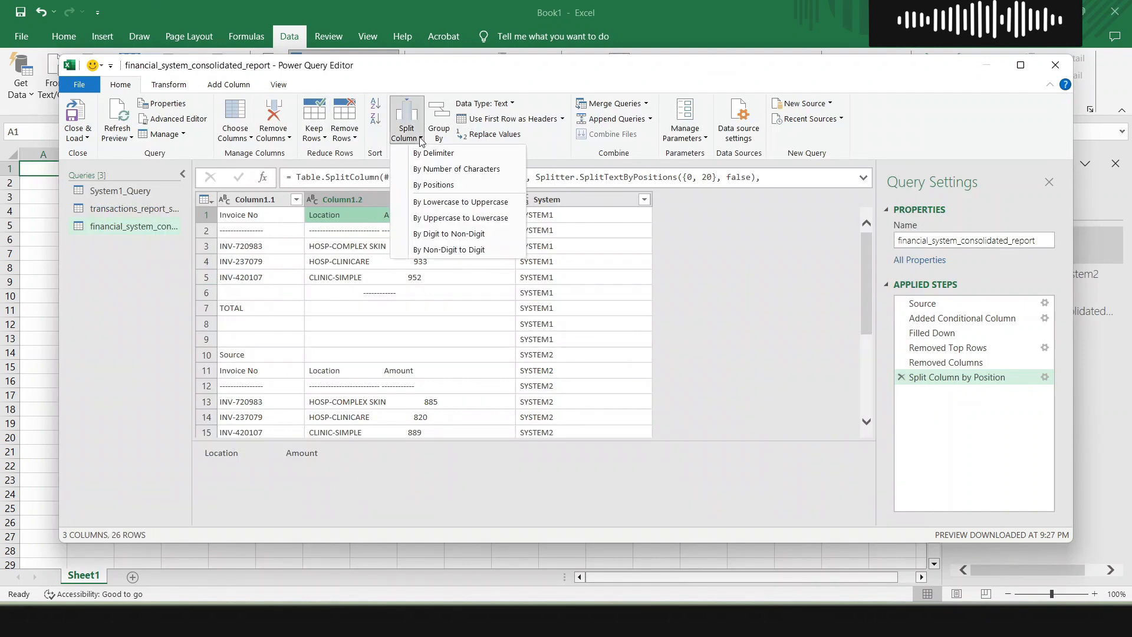
click(433, 168)
text(29)
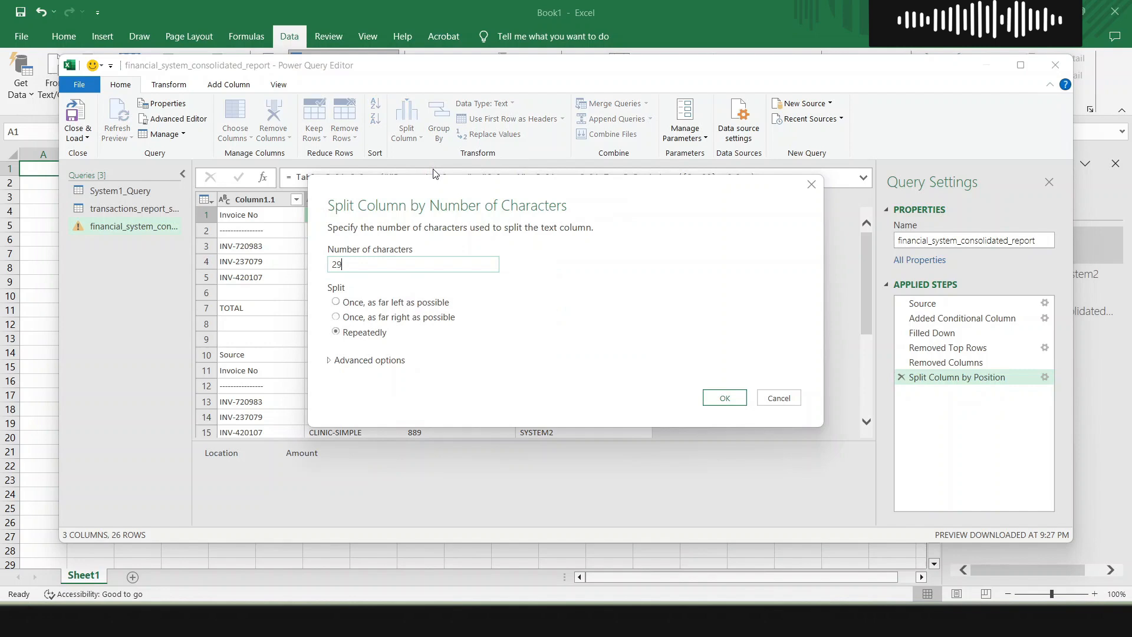
click(425, 303)
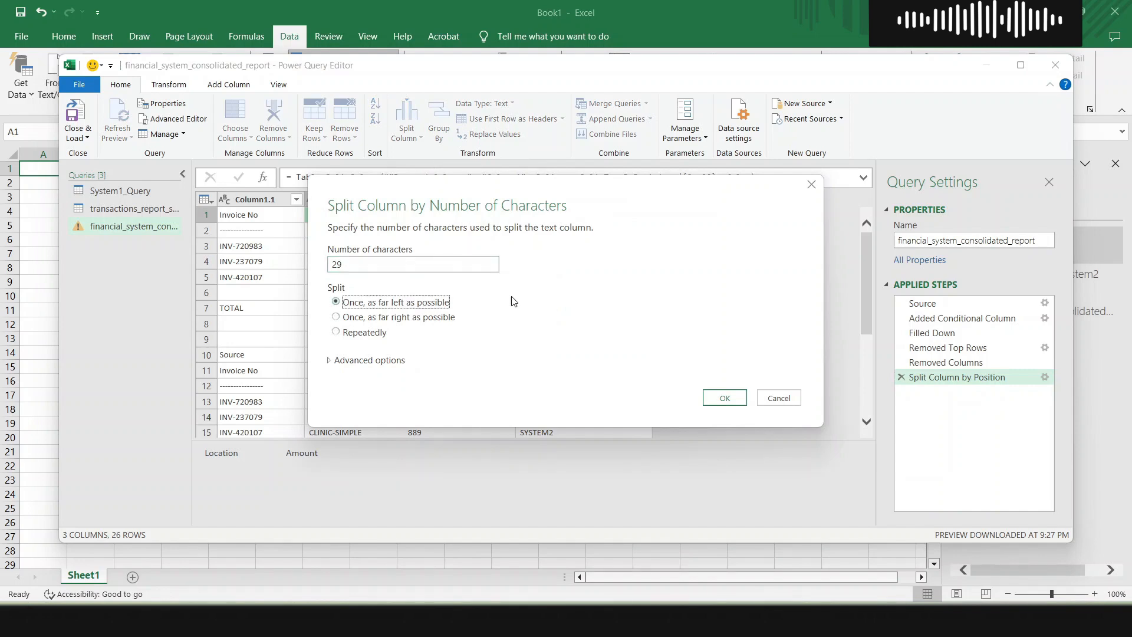
click(712, 399)
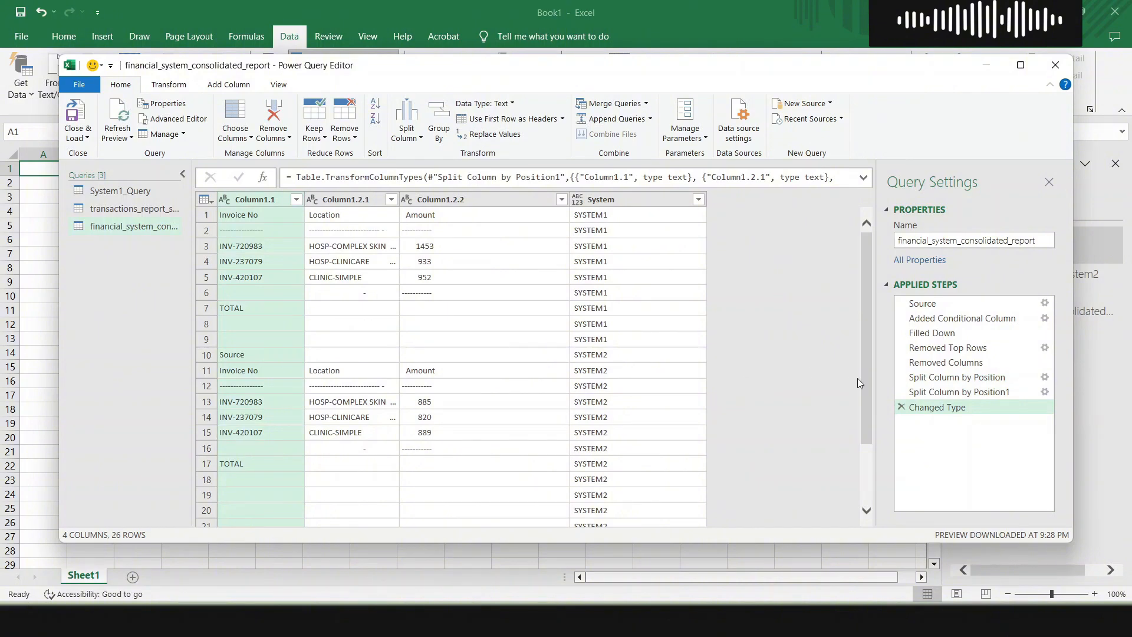
Set the second column split to 28 characters and widen Column1.2.1 to show the full location names
click(1046, 392)
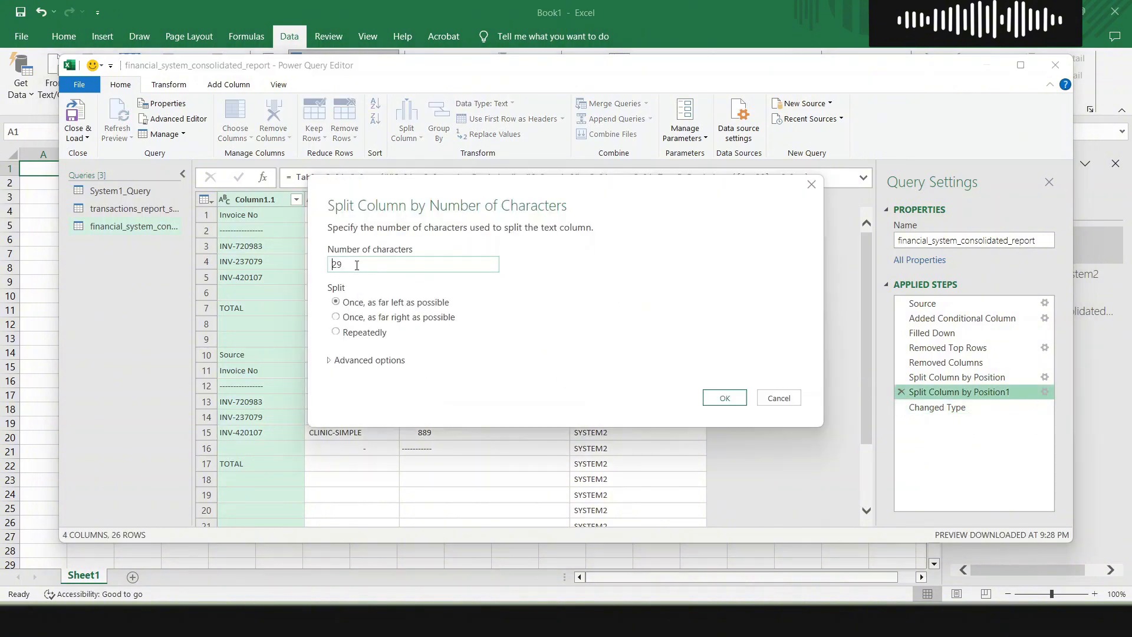
double_click(355, 265)
key(BackSpace)
text(28)
click(727, 399)
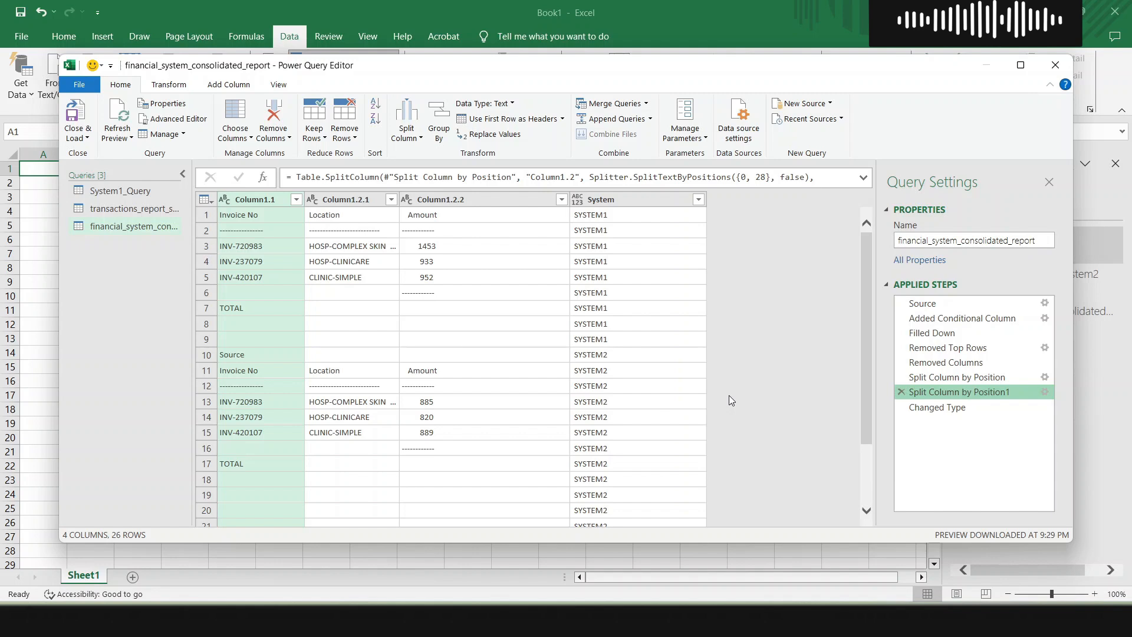
drag(400, 199, 476, 199)
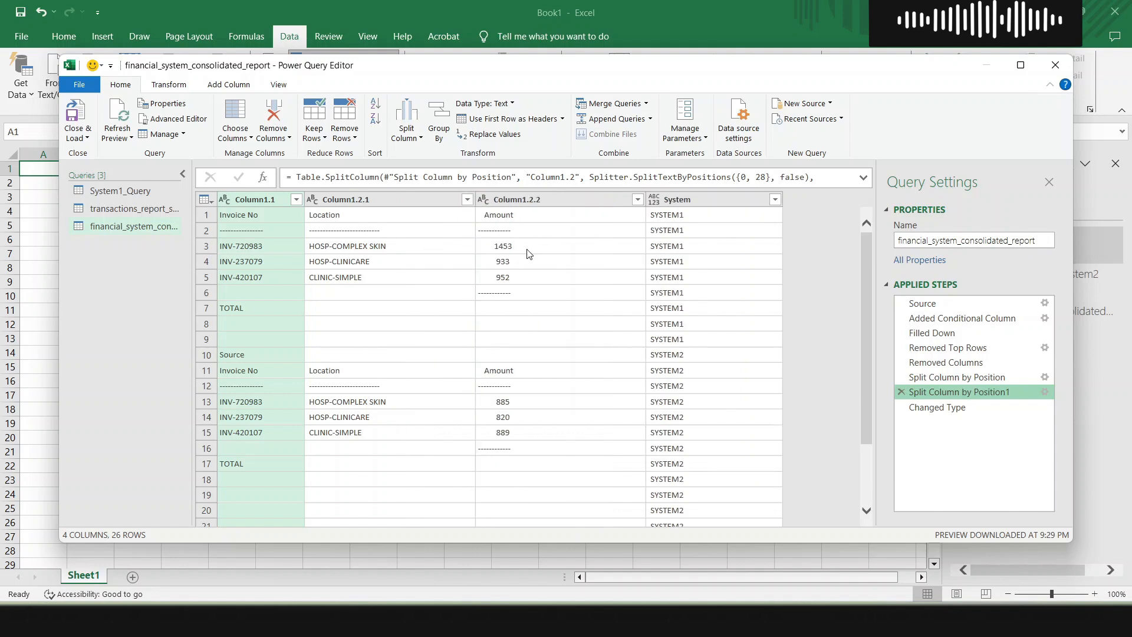
Trim the text in Column1.1, Column1.2.1 and Column1.2.2 as an inserted step, and delete the Changed Type step after it
click(436, 245)
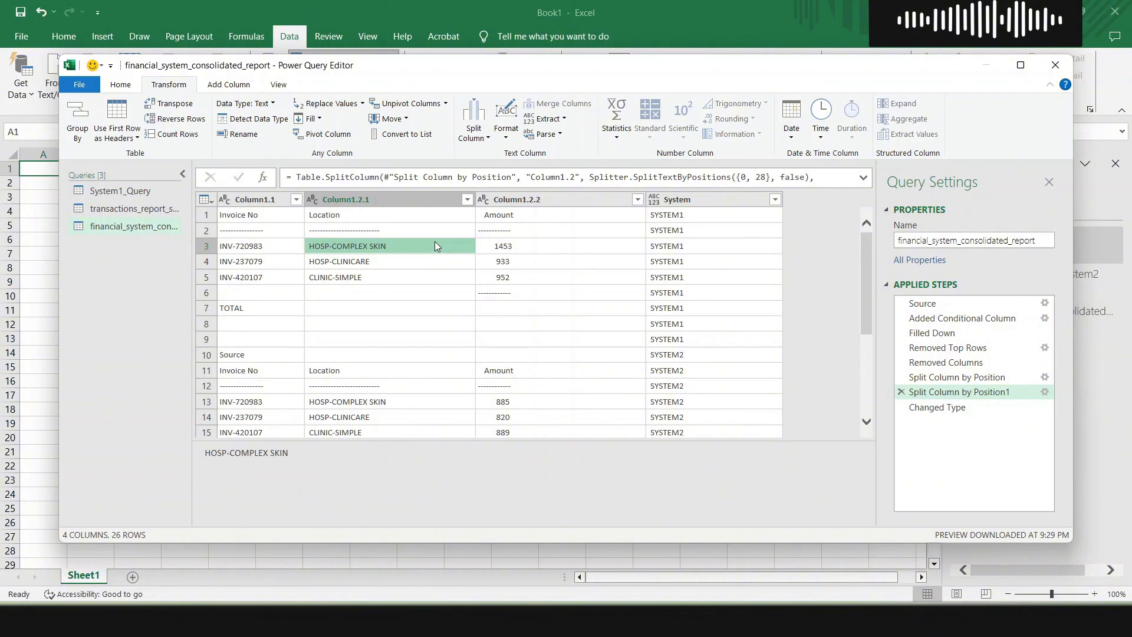
click(257, 201)
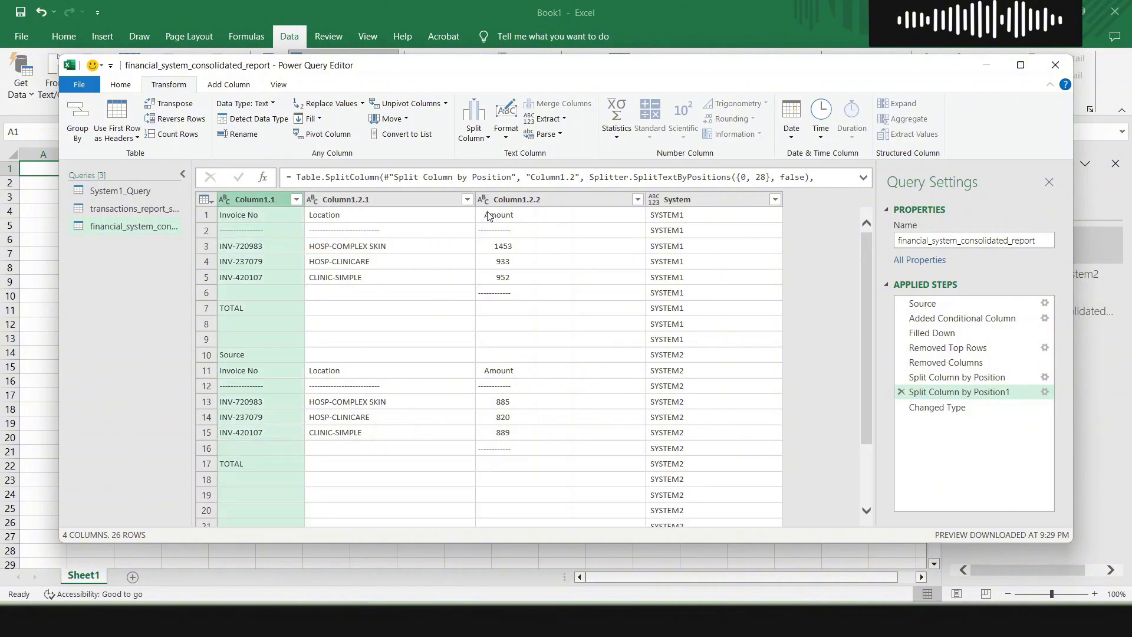
shift+click(538, 200)
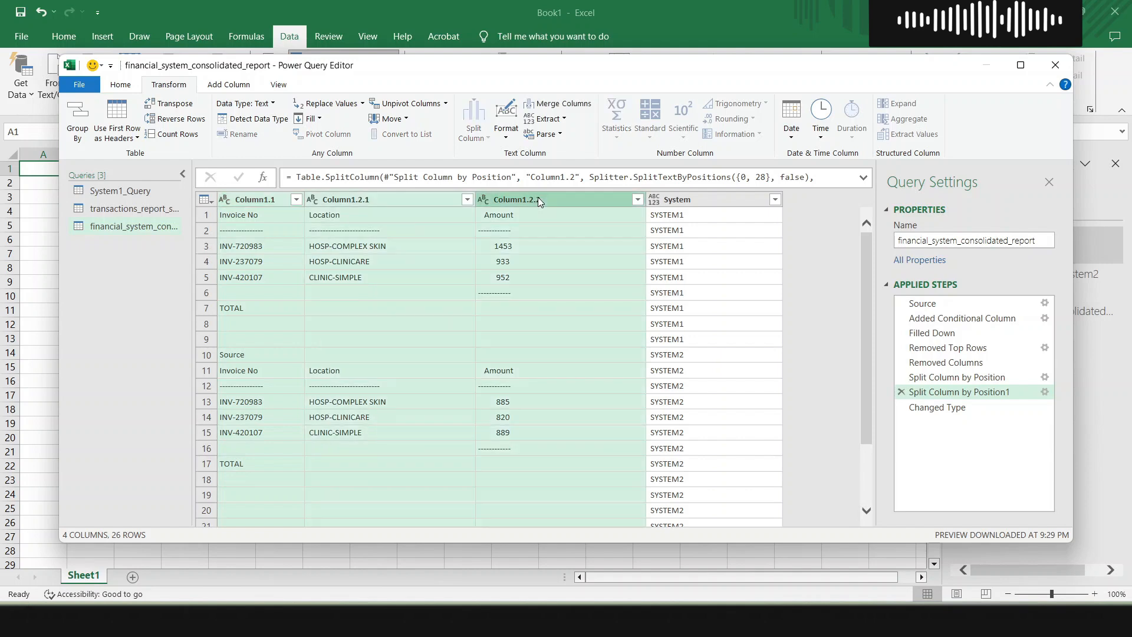
right_click(538, 199)
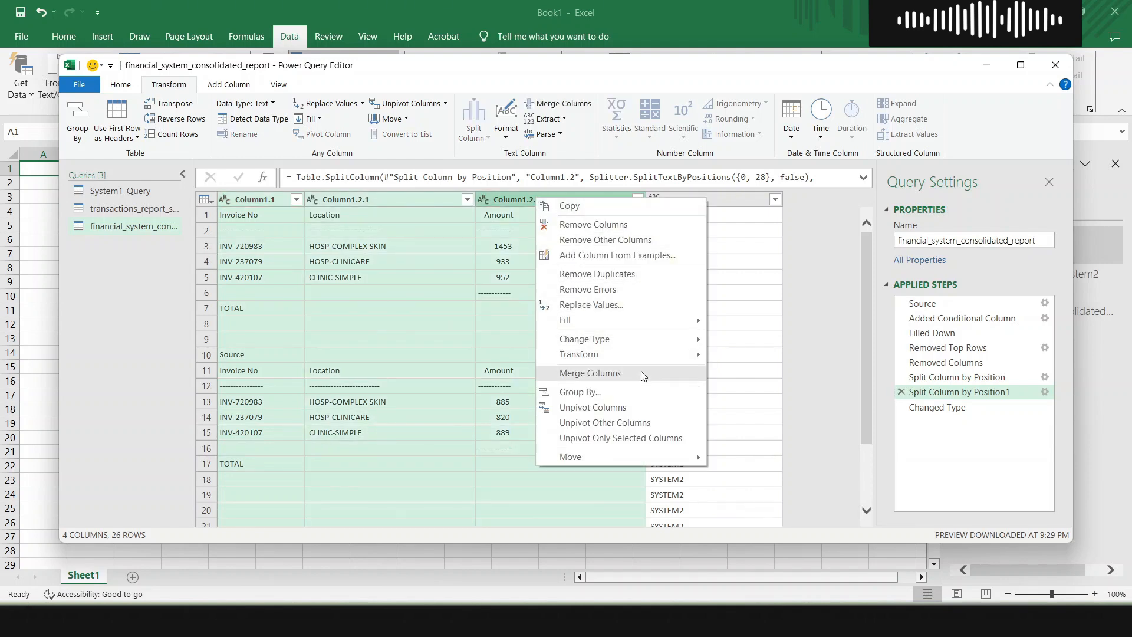
mouse_move(647, 363)
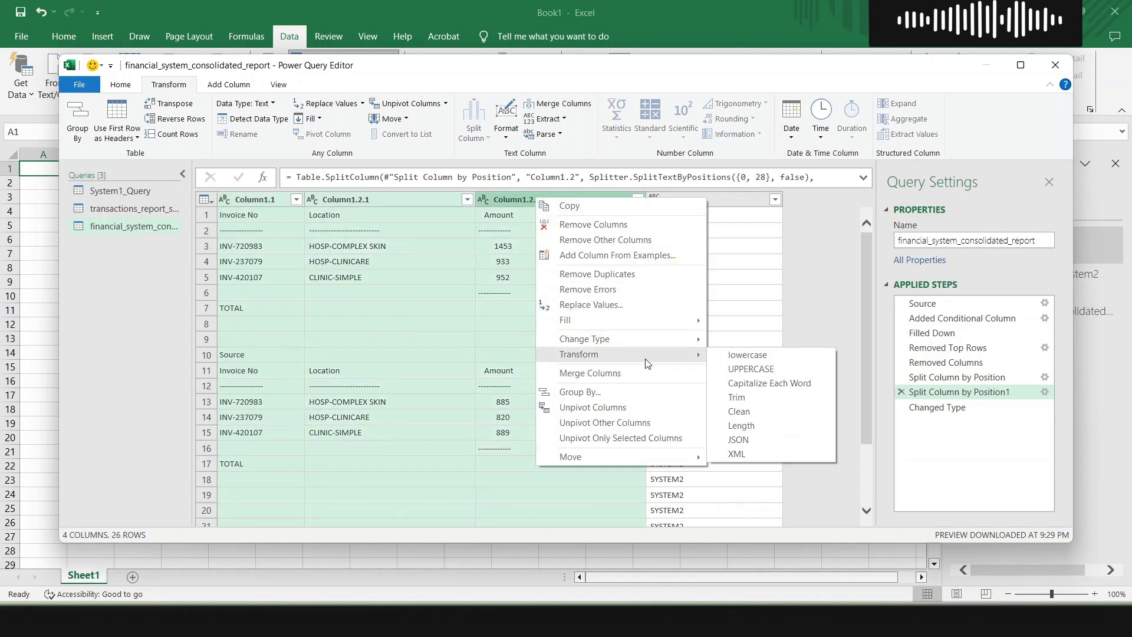
click(755, 399)
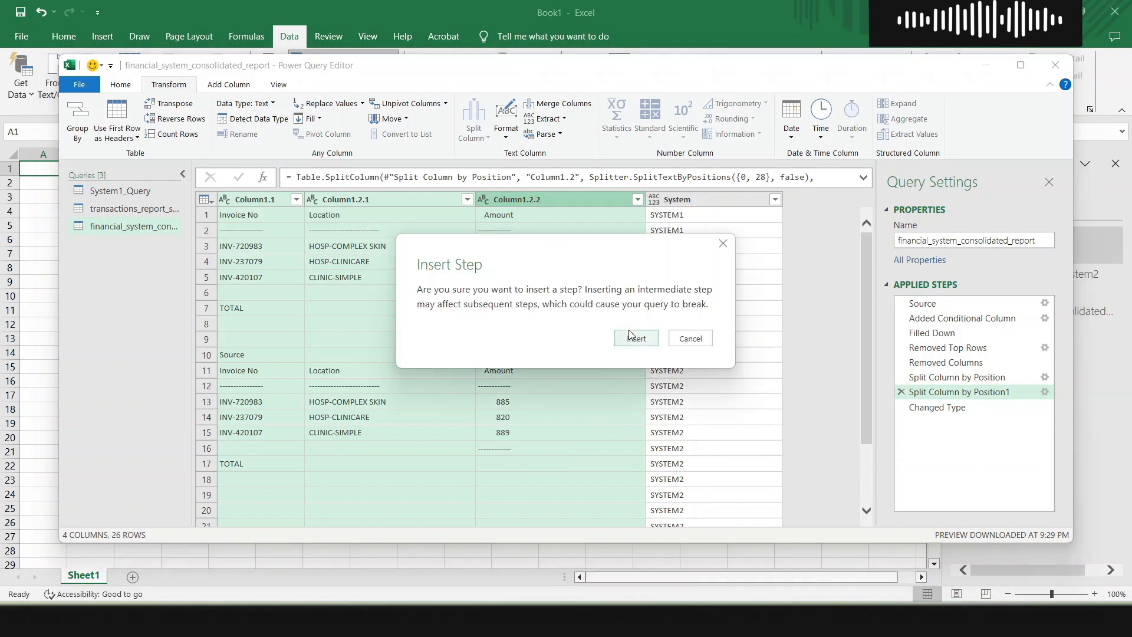
click(636, 340)
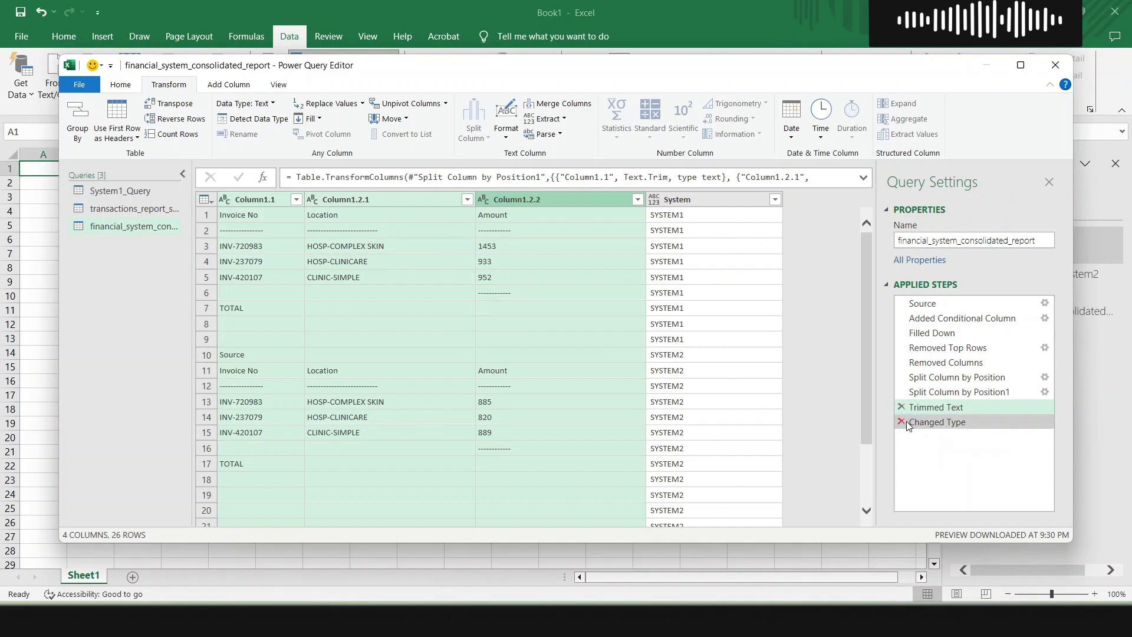
click(906, 421)
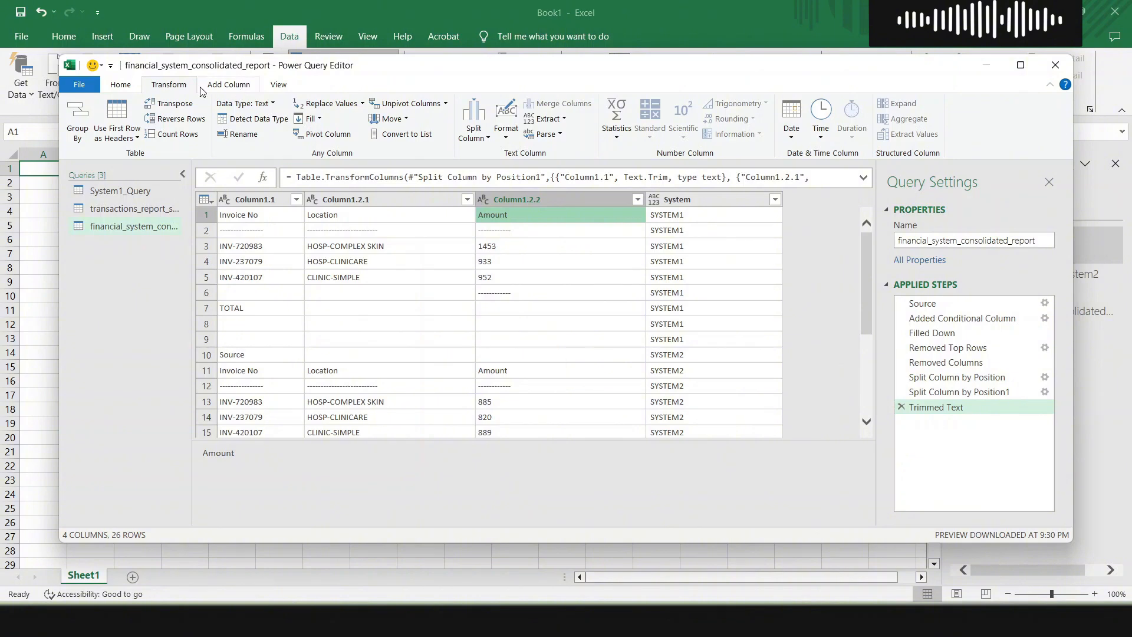
Promote the first row of the consolidated report to headers and rename the SYSTEM1 column to Source
click(121, 85)
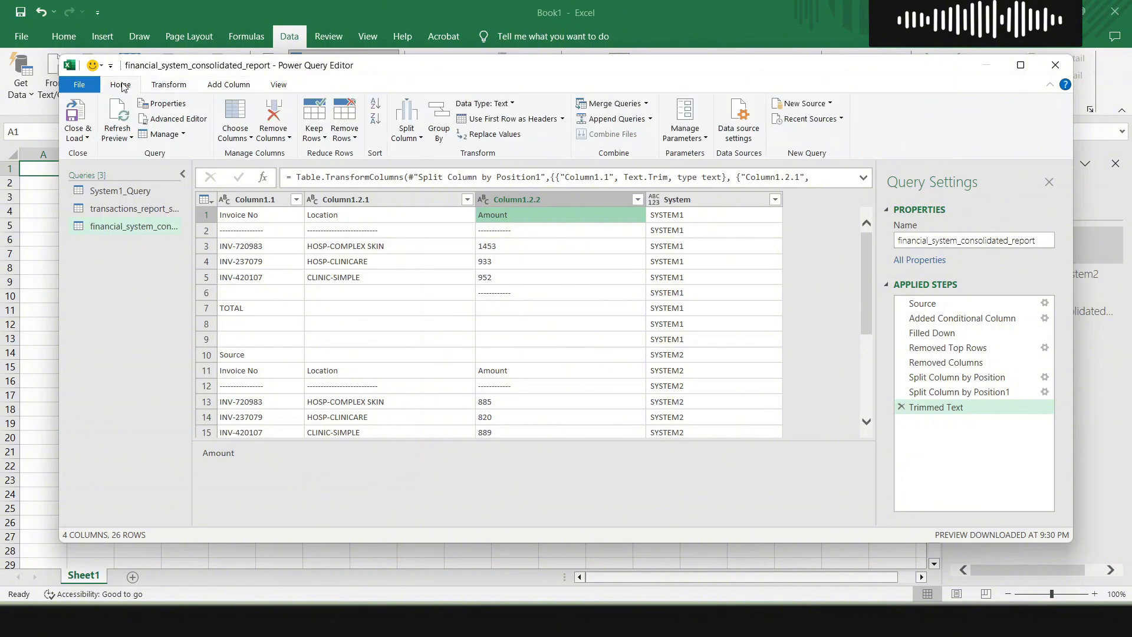
click(509, 120)
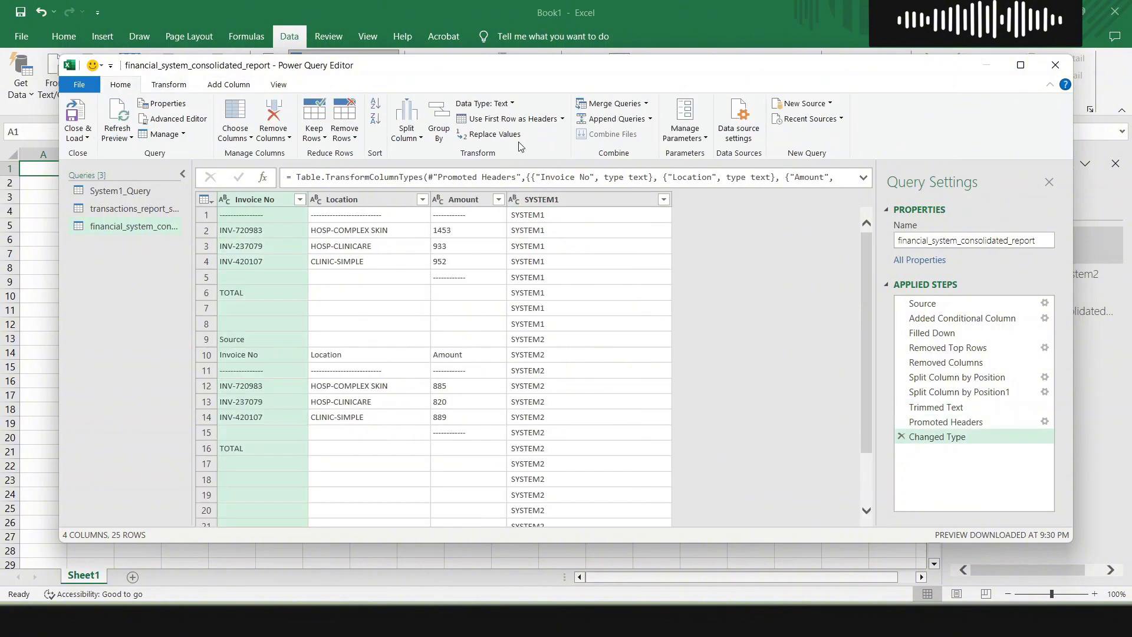
click(571, 202)
double_click(571, 201)
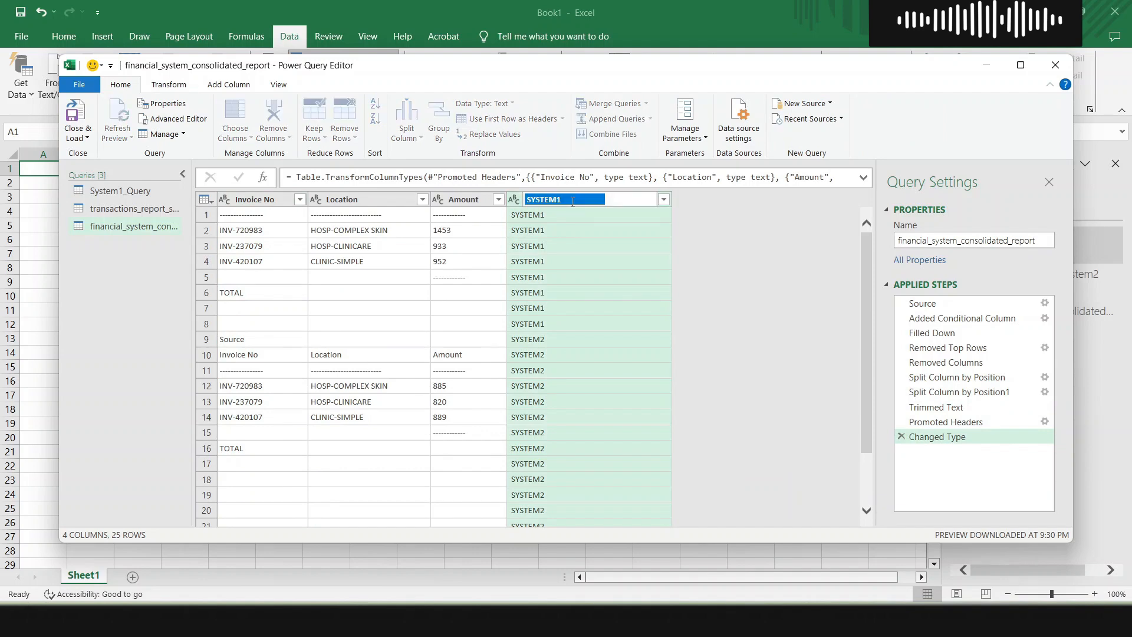
text(Source)
key(Return)
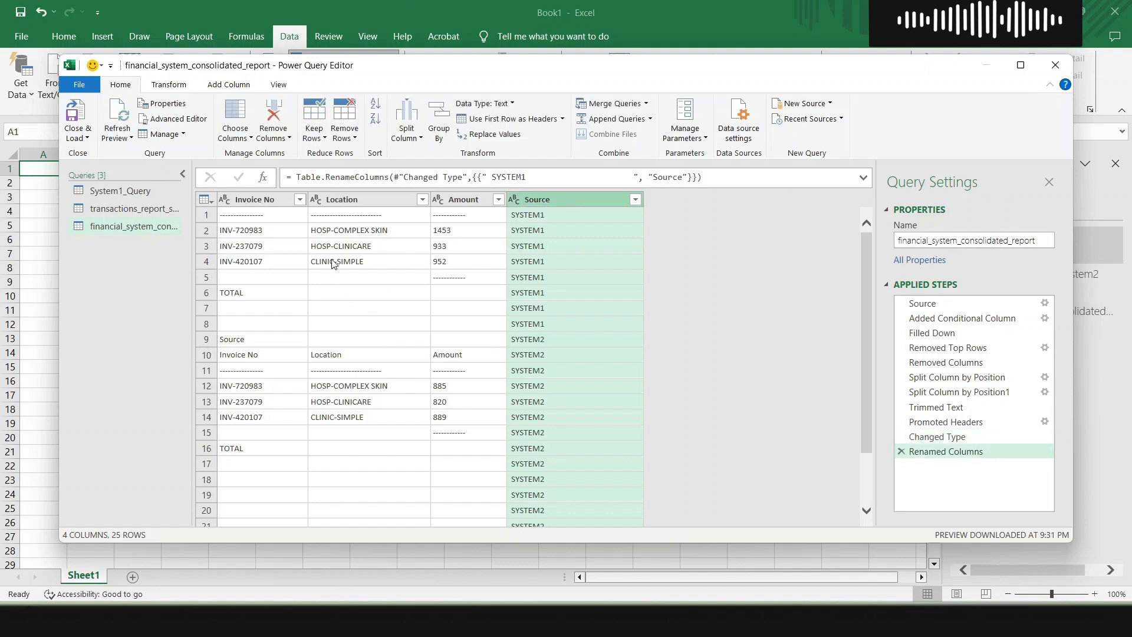
Change the Amount column's data type to Decimal Number and remove the rows with errors in that column
click(484, 247)
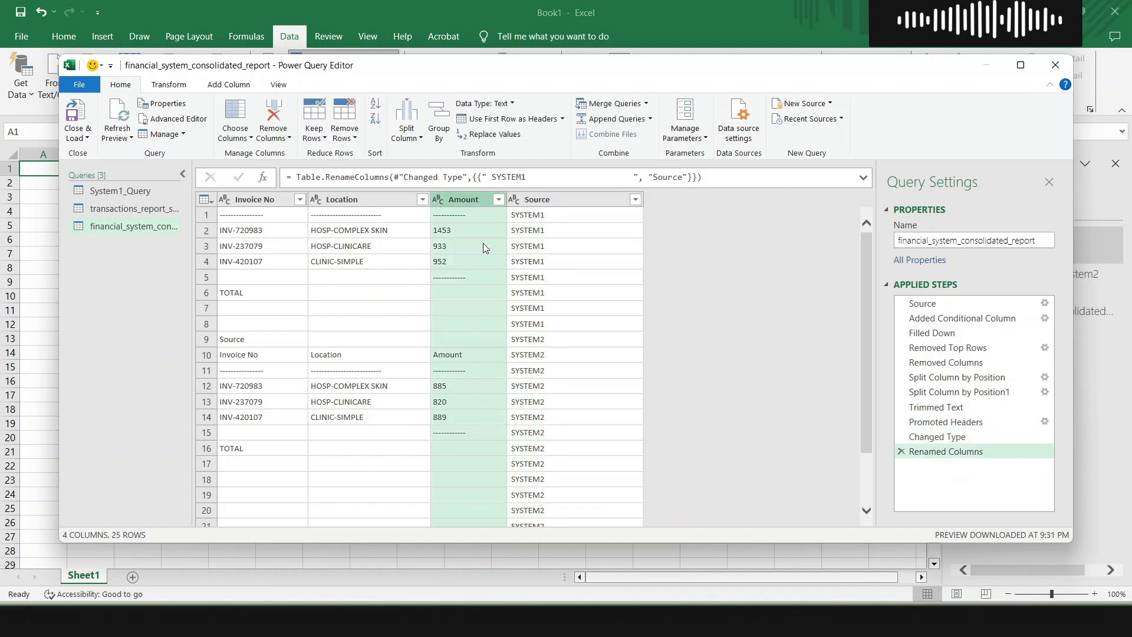
click(510, 105)
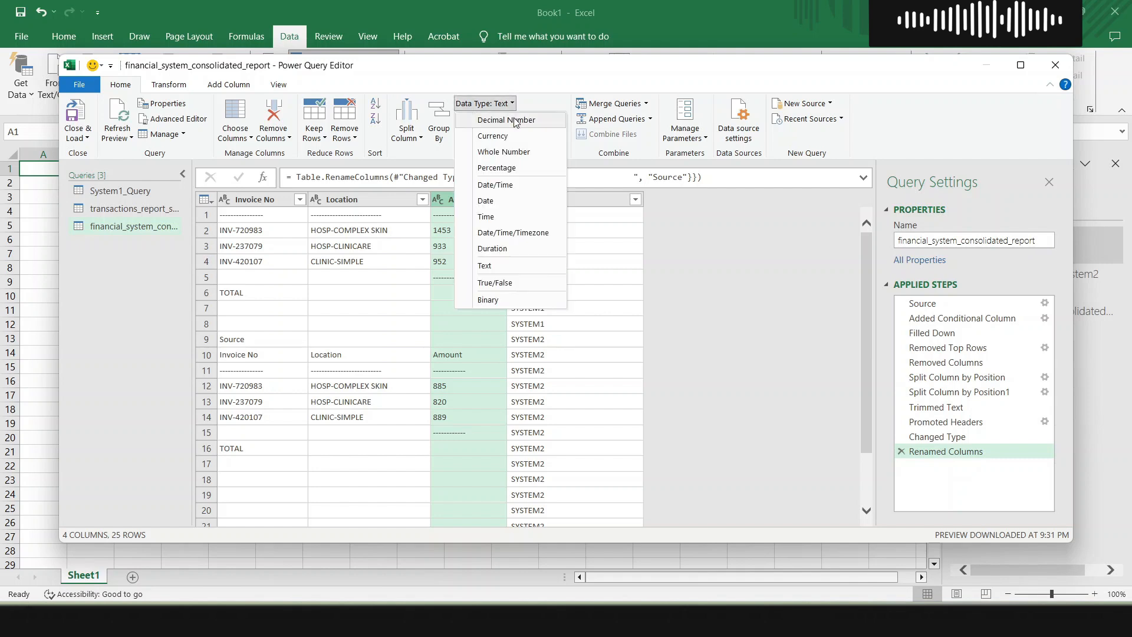
click(506, 120)
click(487, 215)
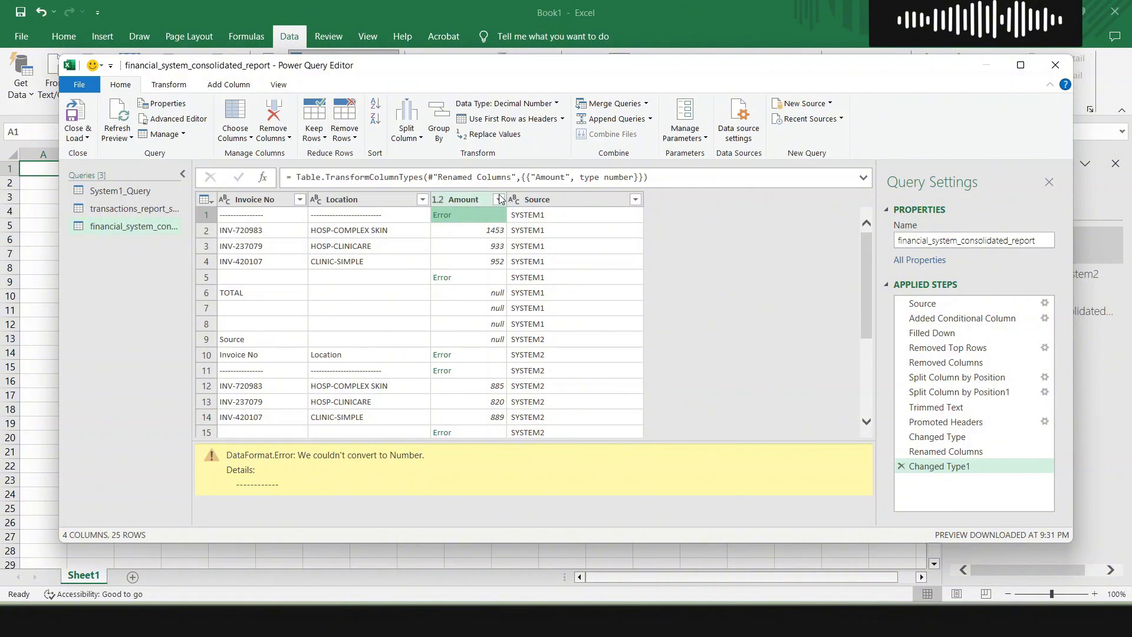
click(476, 200)
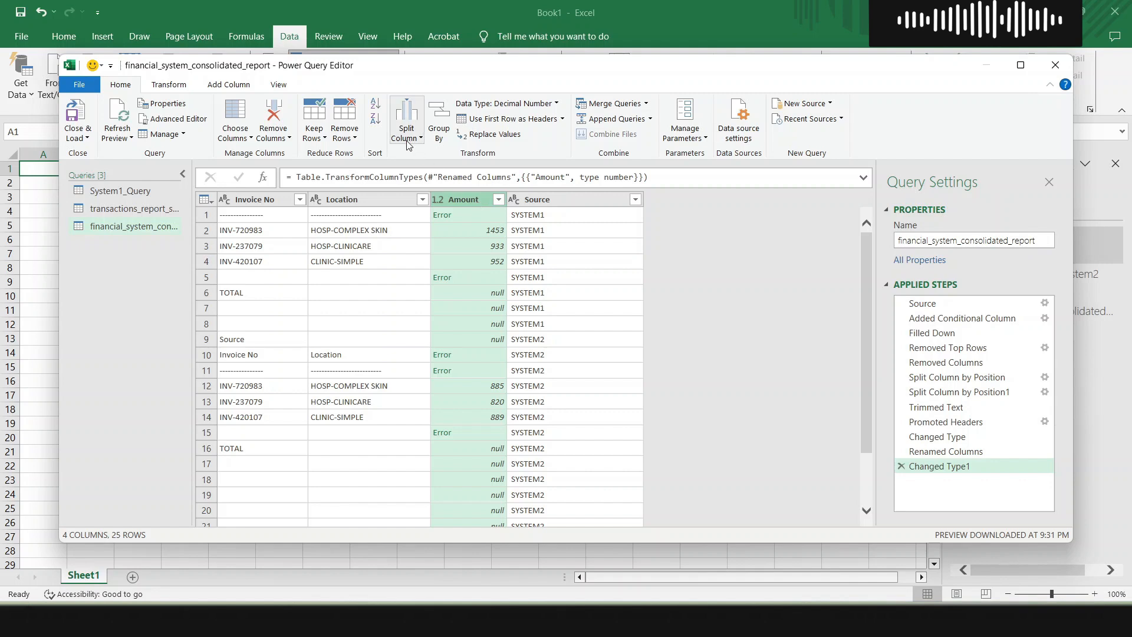
click(354, 139)
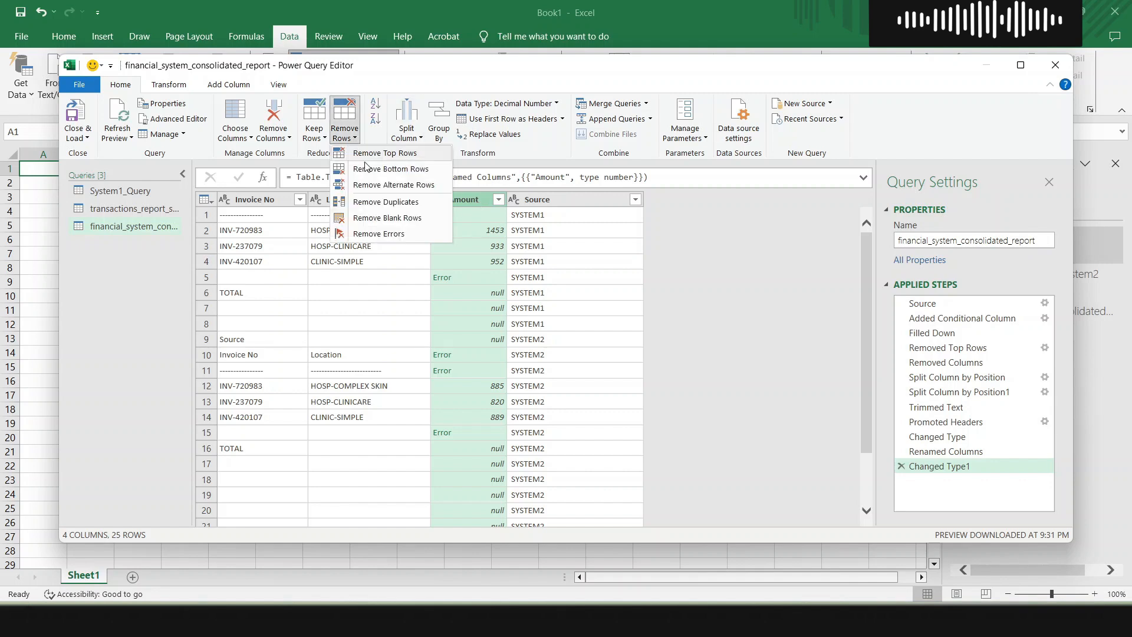
click(374, 234)
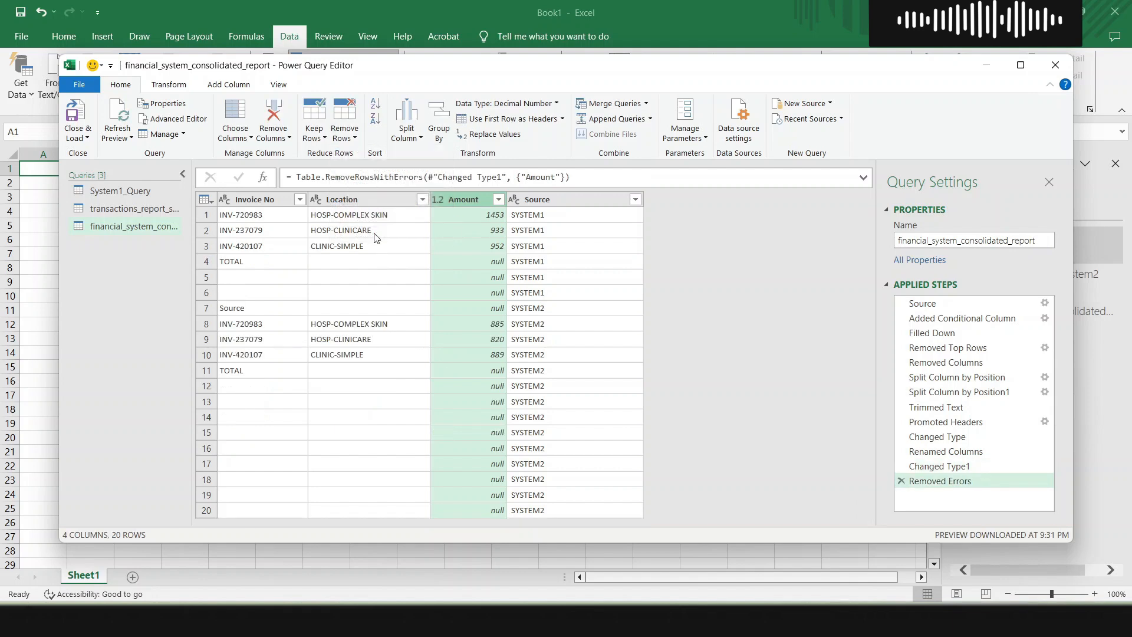
Filter the null values out of the Amount column
click(500, 200)
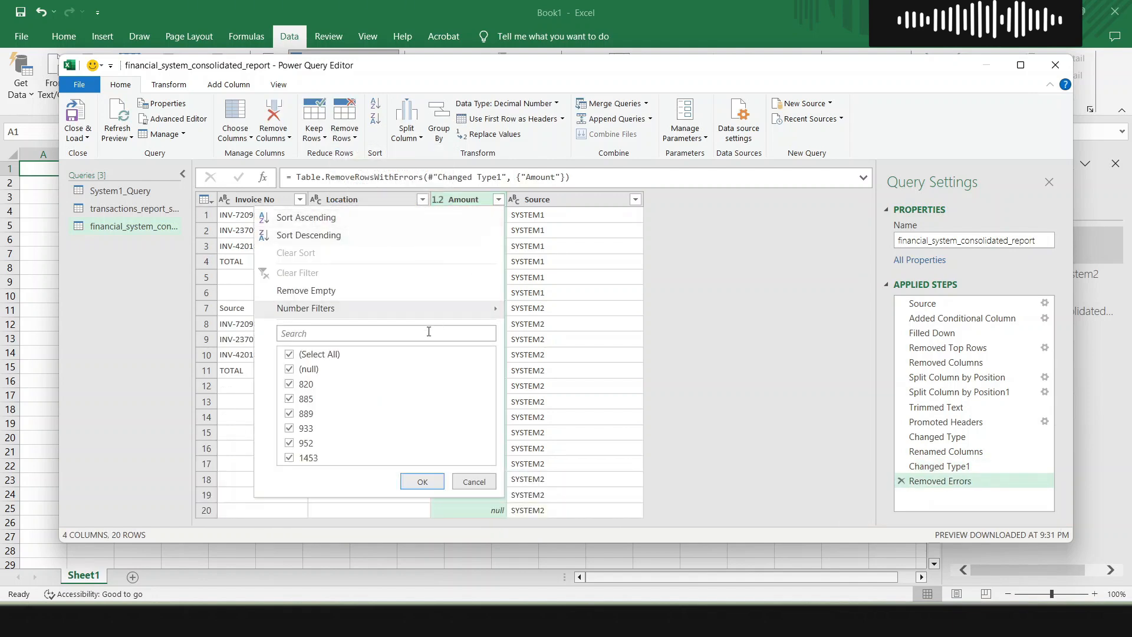
click(289, 372)
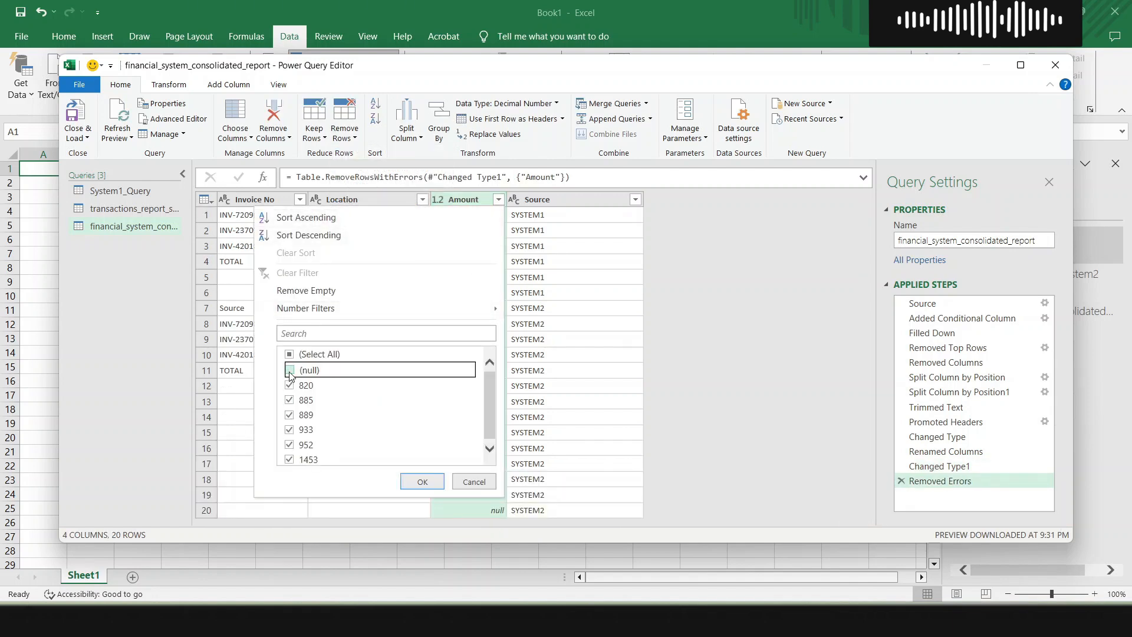
click(422, 483)
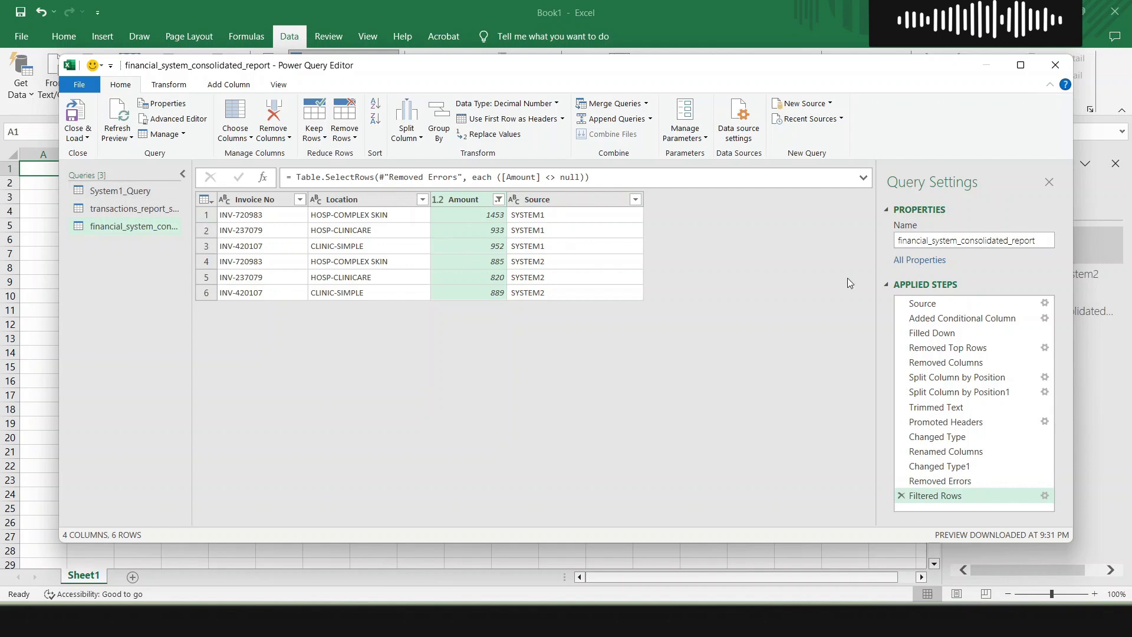
Rename the consolidated report query as financial_system_query
triple_click(974, 237)
text(finan)
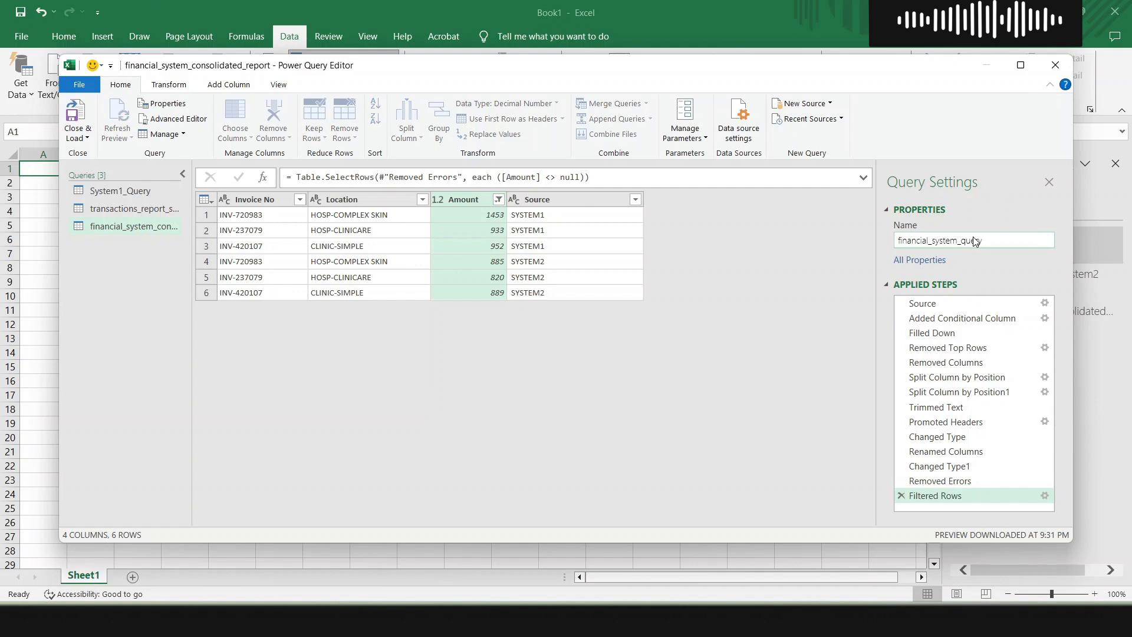
text(cial_system_query)
key(Return)
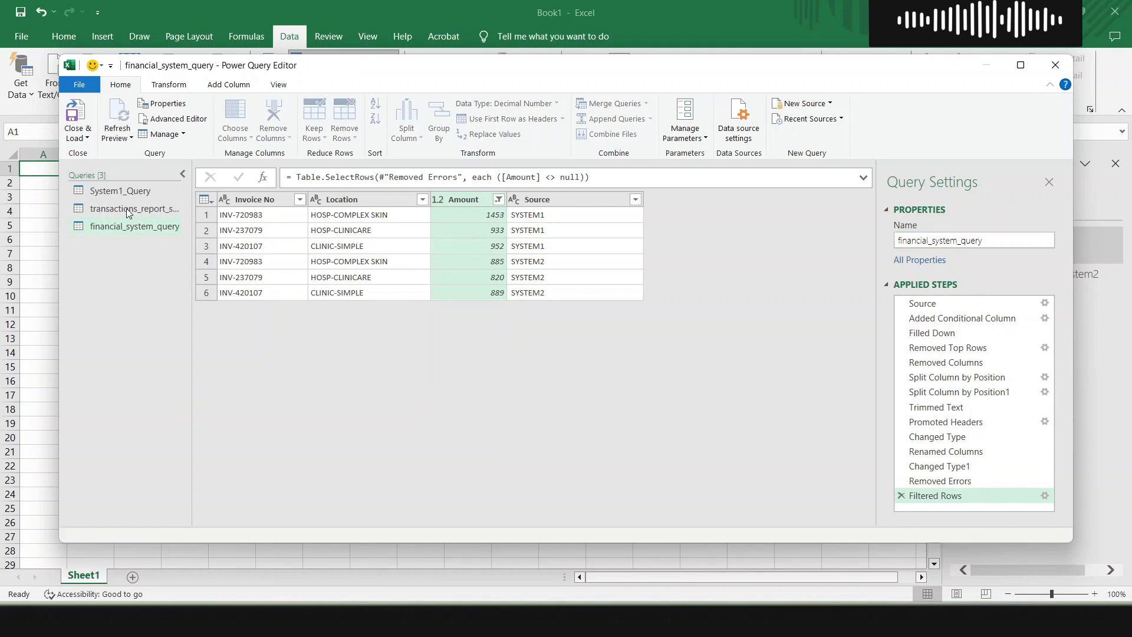
Rename the transactions_report_system2 query as System2_query and accept recreating its Data Model table
click(128, 209)
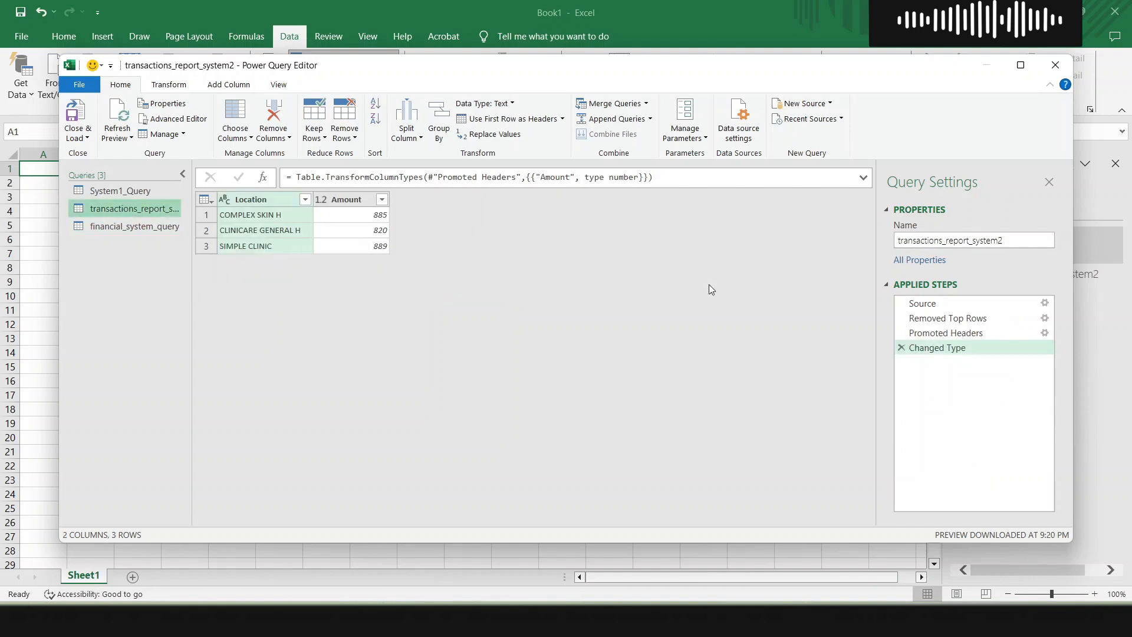
click(1017, 241)
key(ctrl+shift+Left)
key(BackSpace)
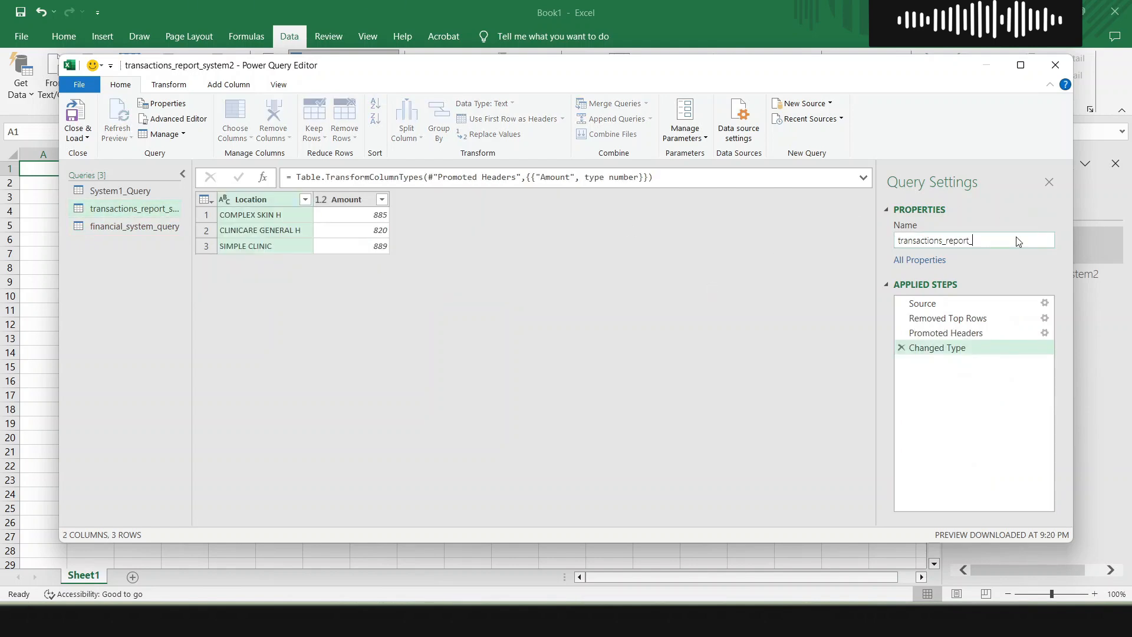
key(BackSpace)
key(BackSpace)
key(BackSpace)
key(BackSpace)
key(BackSpace)
key(BackSpace)
key(BackSpace)
key(BackSpace)
key(BackSpace)
key(BackSpace)
key(BackSpace)
key(BackSpace)
key(BackSpace)
key(BackSpace)
key(BackSpace)
key(BackSpace)
key(BackSpace)
key(Return)
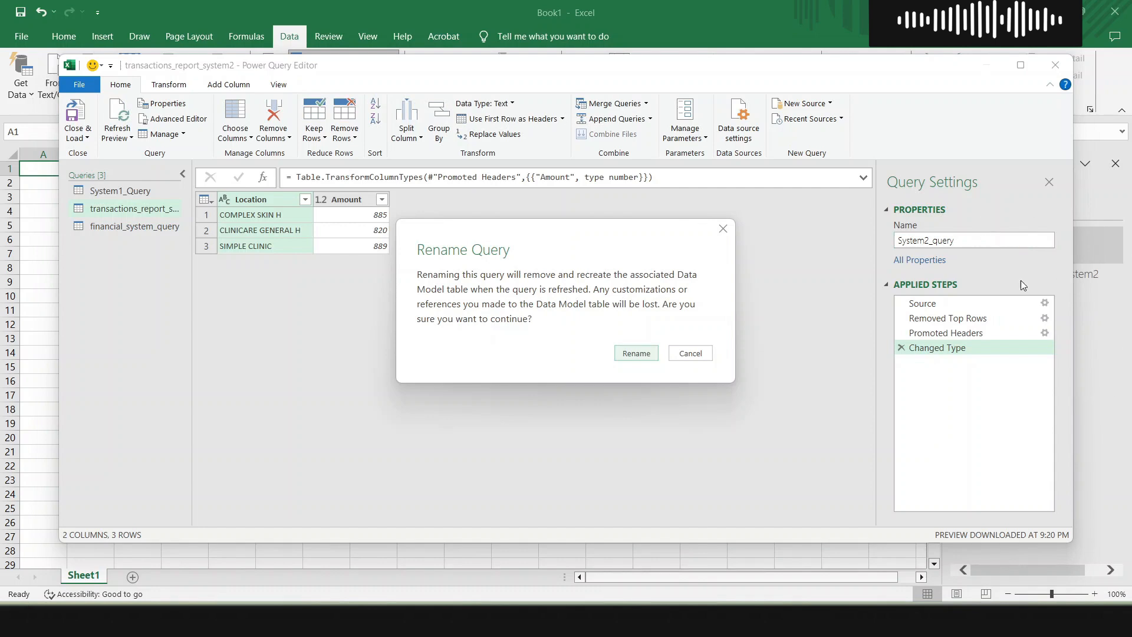
click(634, 353)
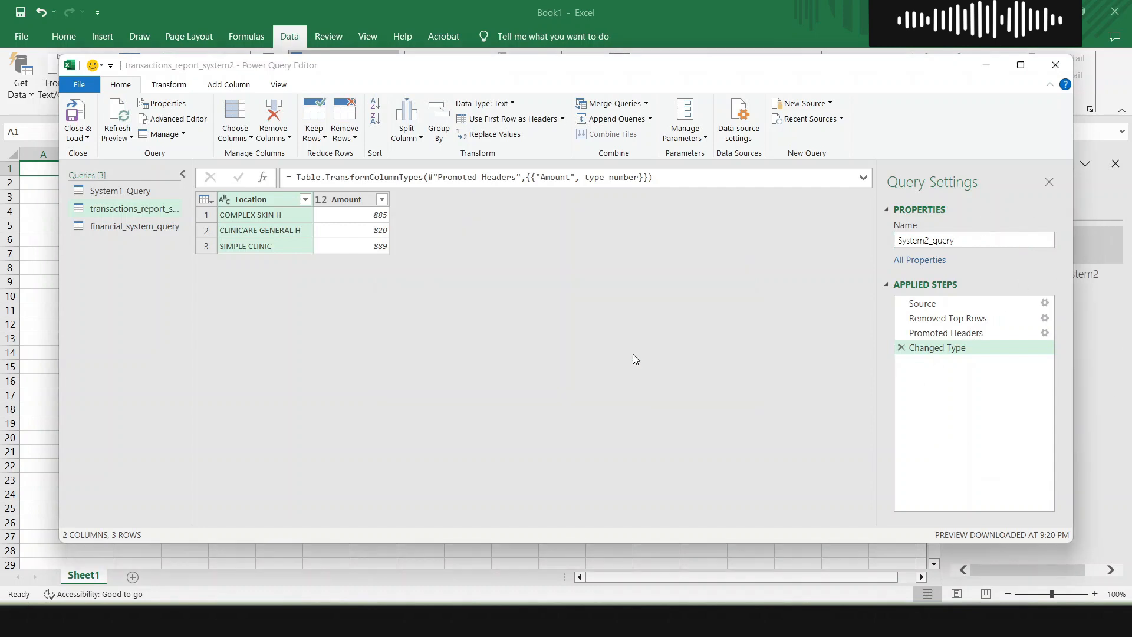
Close Power Query Editor and load financial_system_query as a connection only, adding it to the Data Model
click(126, 228)
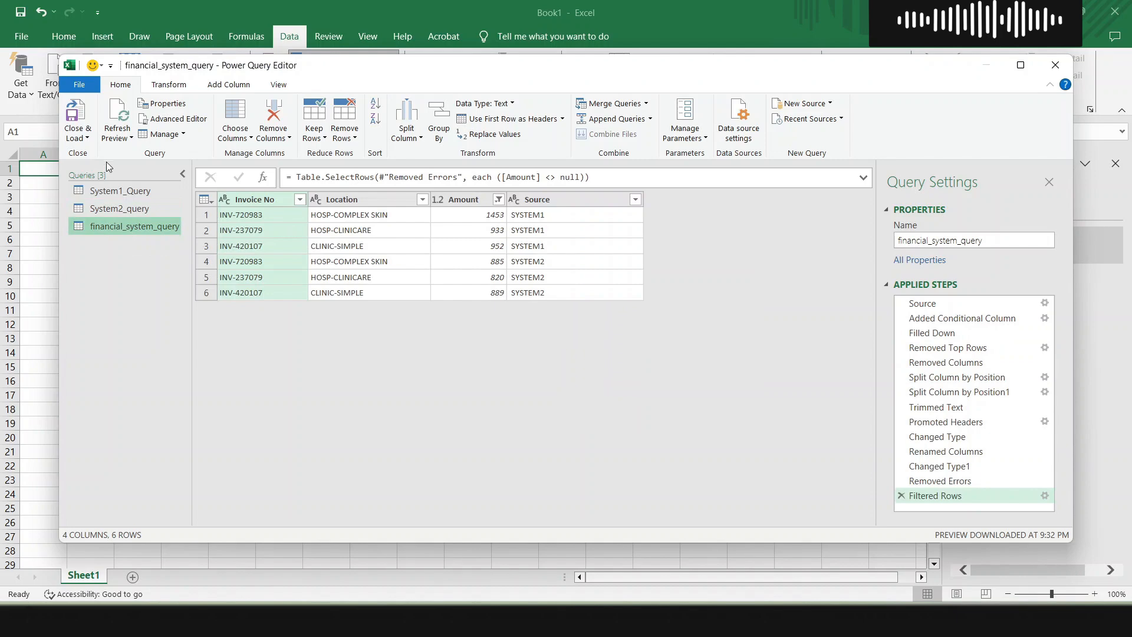
click(91, 138)
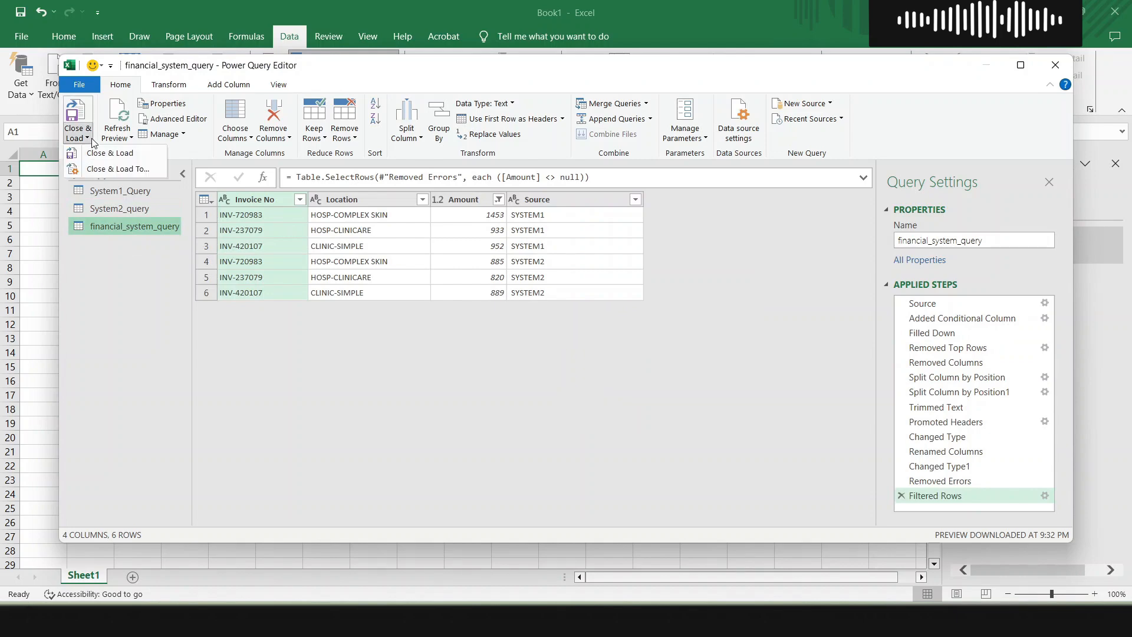
click(108, 170)
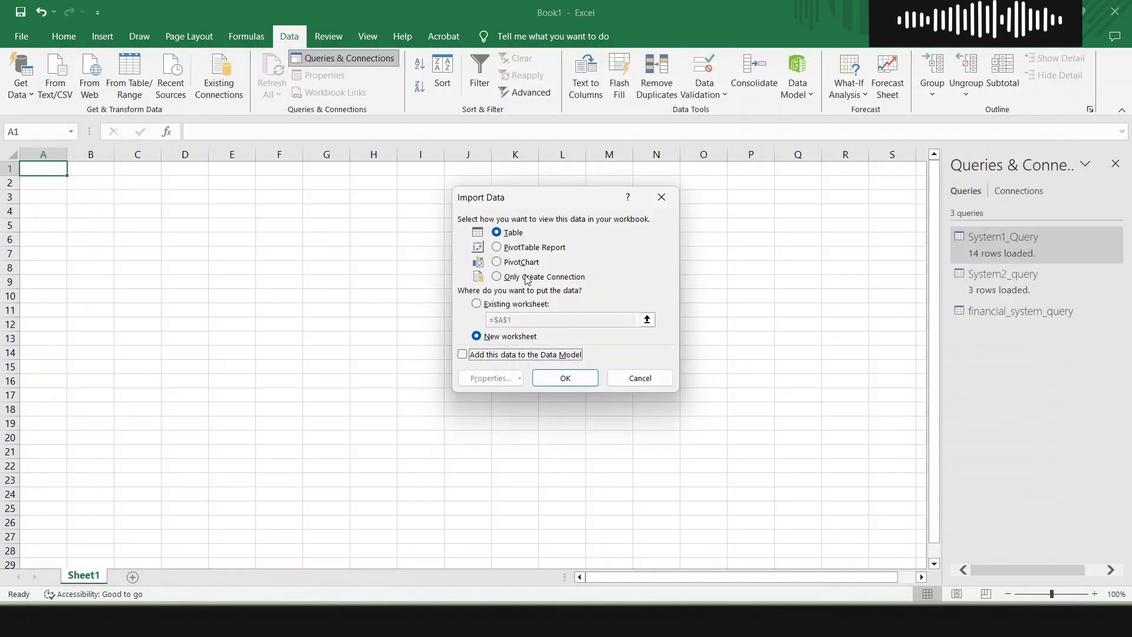
click(528, 277)
click(518, 356)
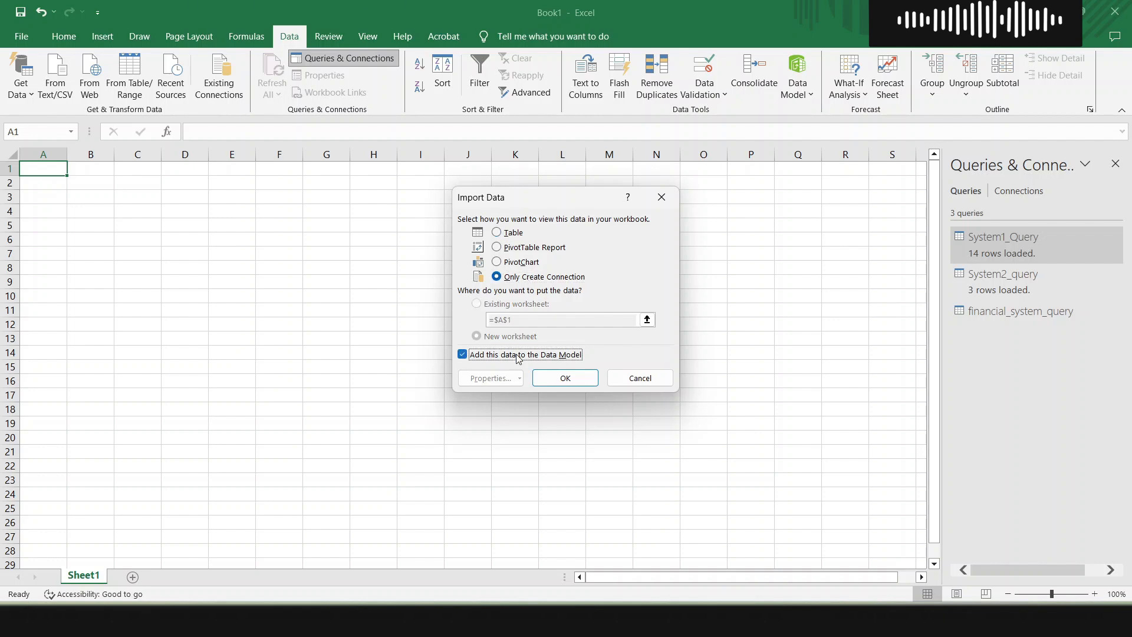
click(577, 378)
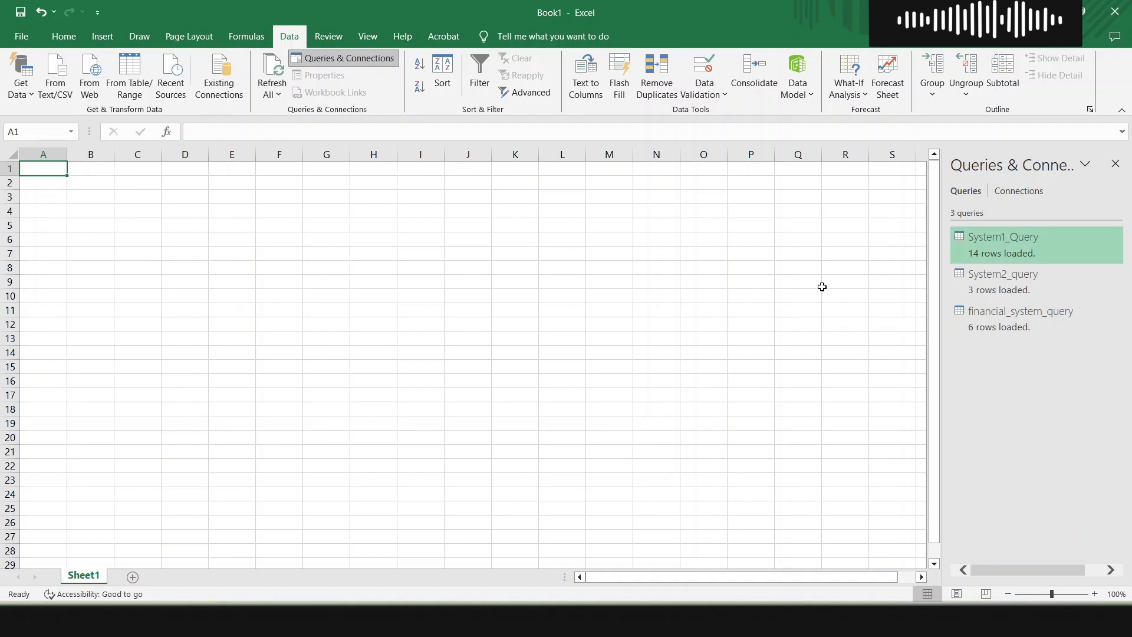
Insert a PivotTable from the Data Model at cell B3 of the existing Sheet1
mouse_move(997, 246)
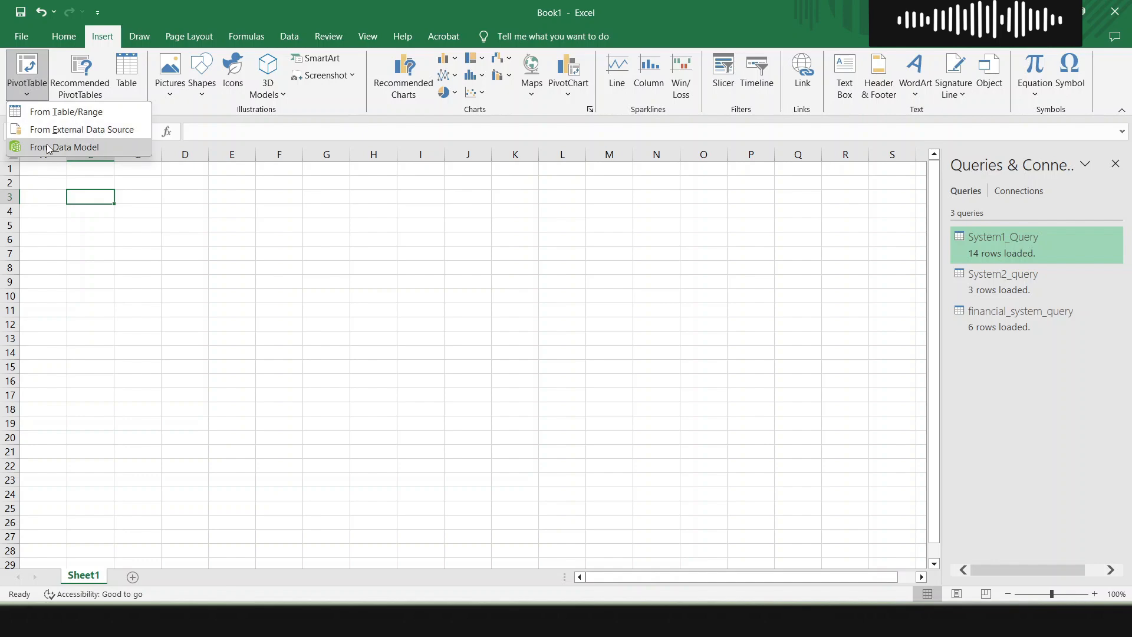
click(48, 148)
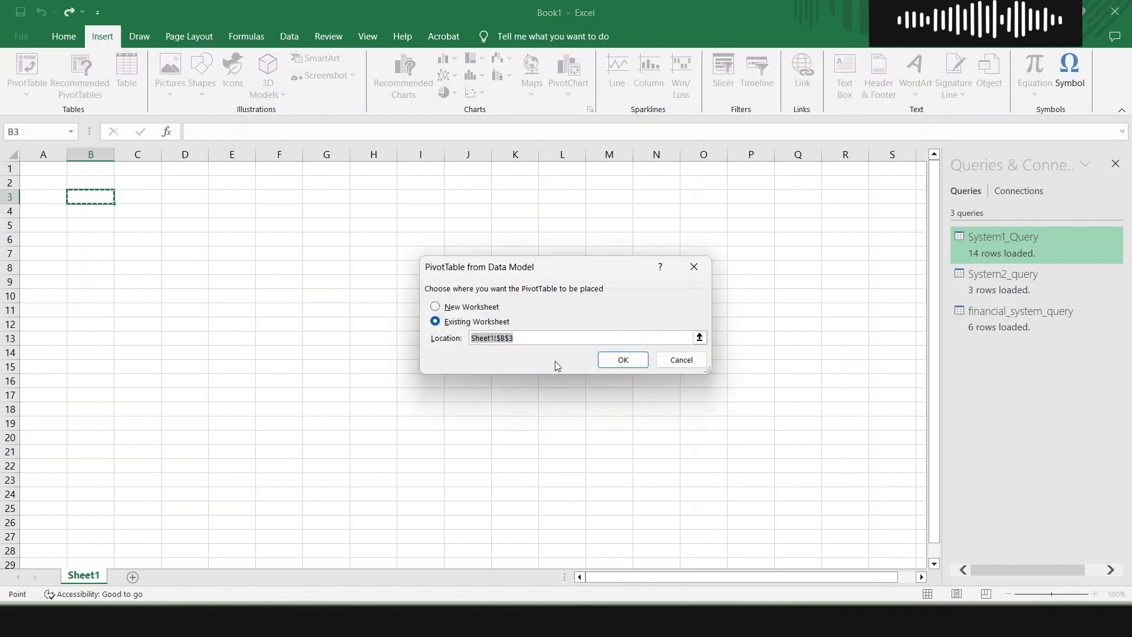
click(630, 365)
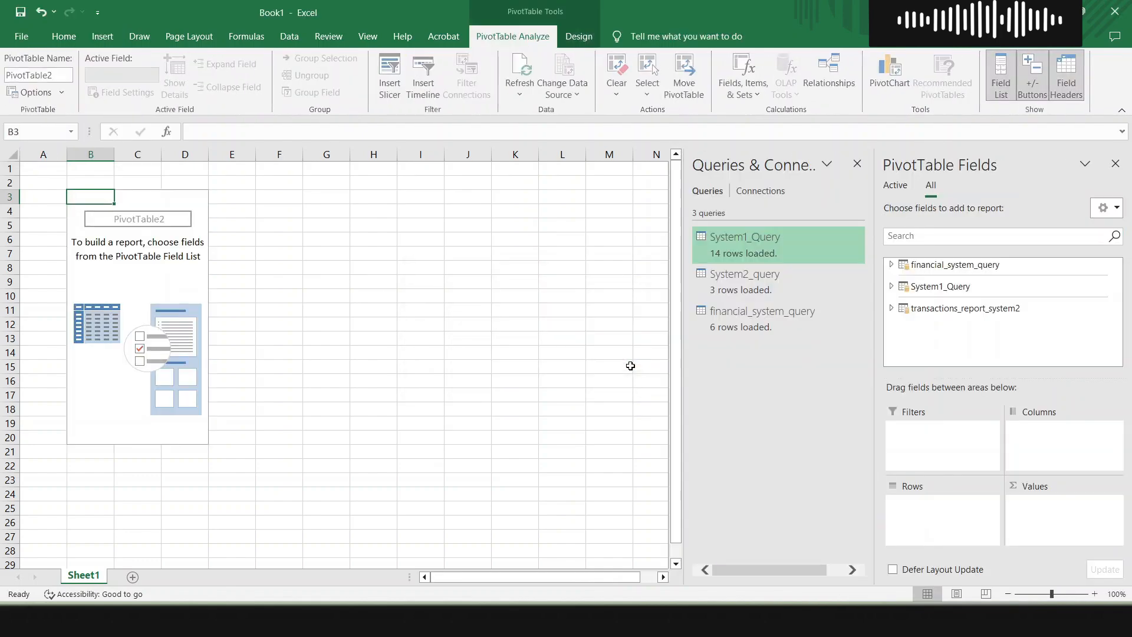
Build the PivotTable from System1_Query with Location as rows and the sum of Amount as values
click(893, 288)
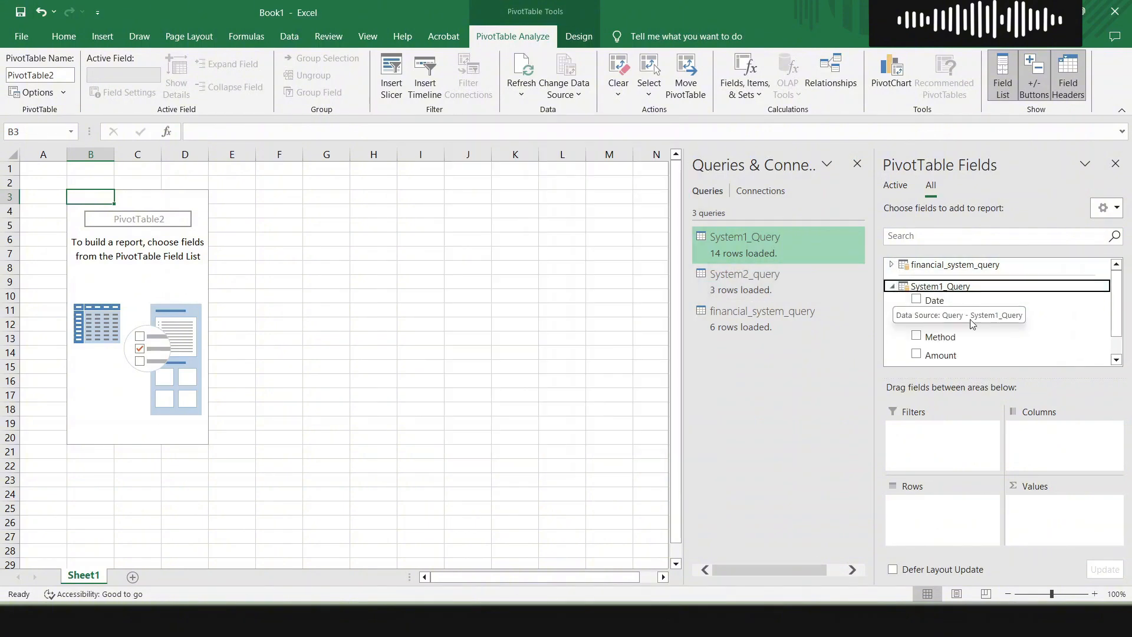
drag(1115, 314, 1115, 329)
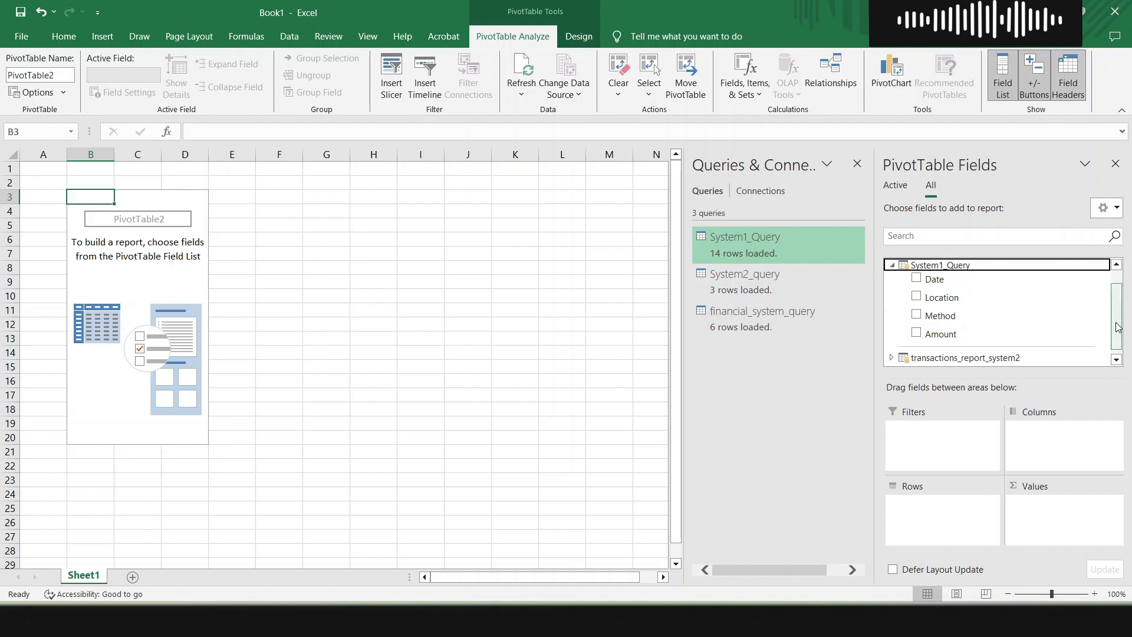
drag(952, 300, 946, 522)
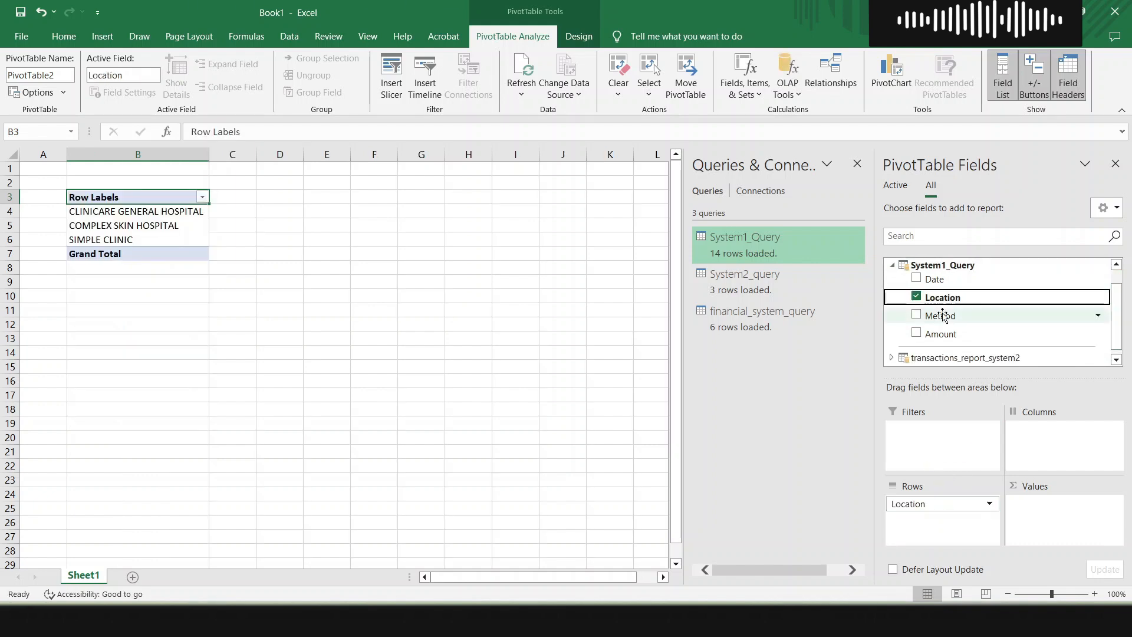
drag(940, 334, 1053, 525)
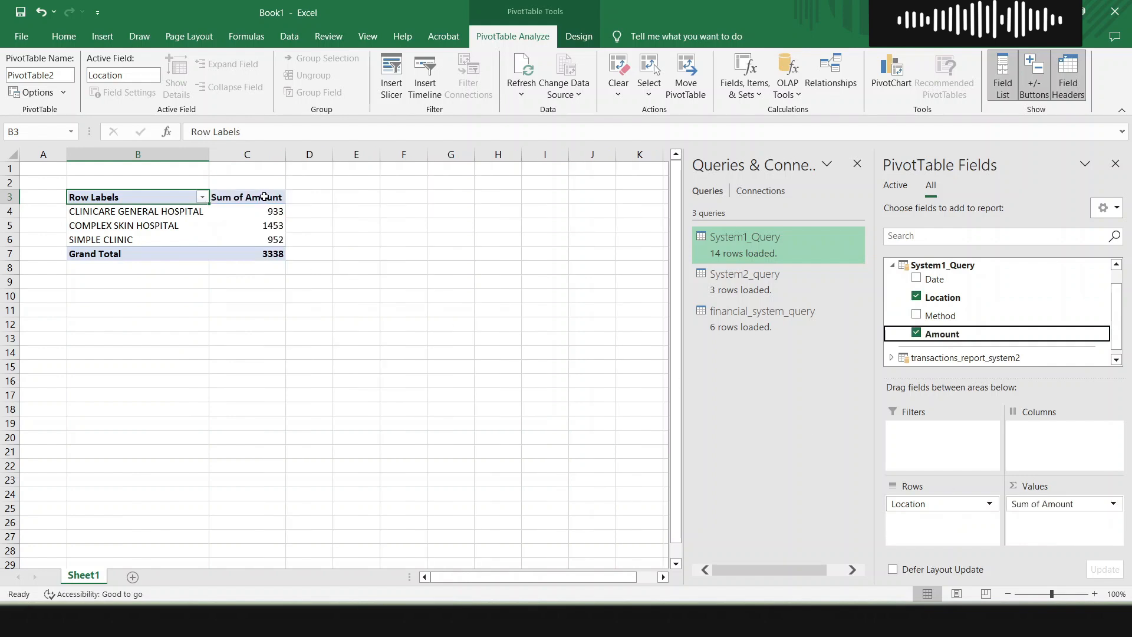
Apply the comma number style to the PivotTable's Sum of Amount column, including the grand total
drag(264, 199, 268, 254)
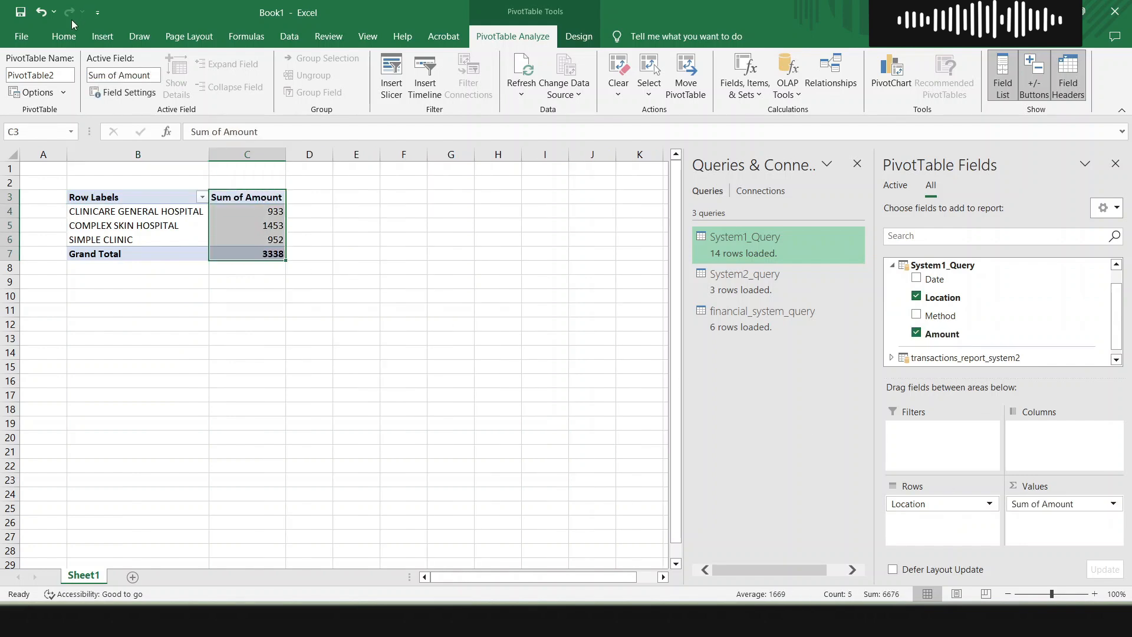
click(64, 36)
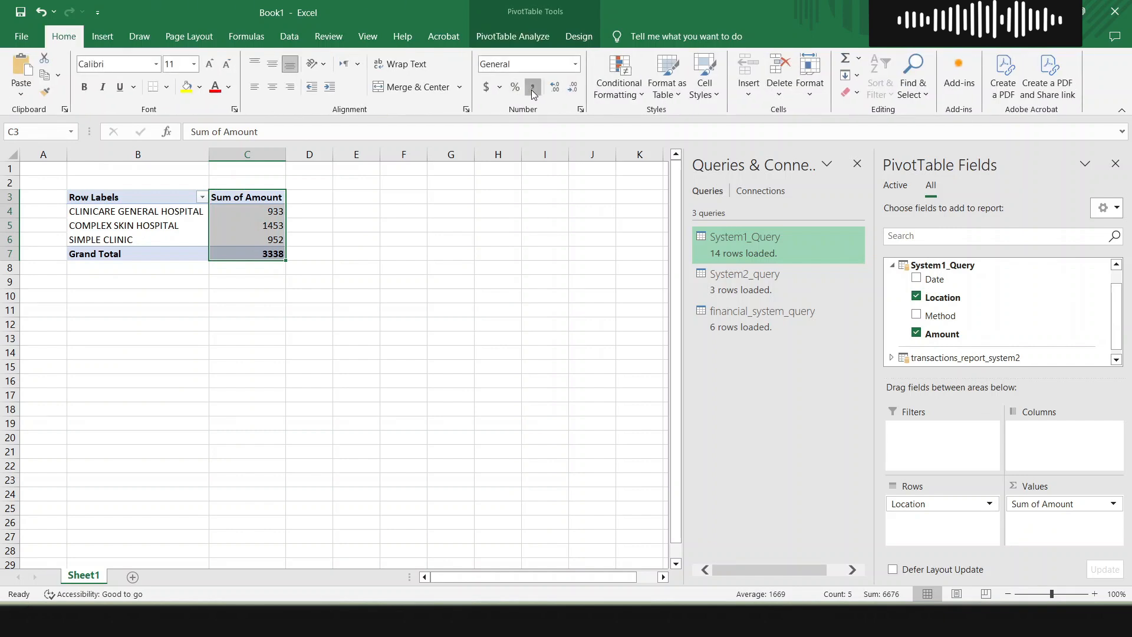
click(532, 88)
click(253, 228)
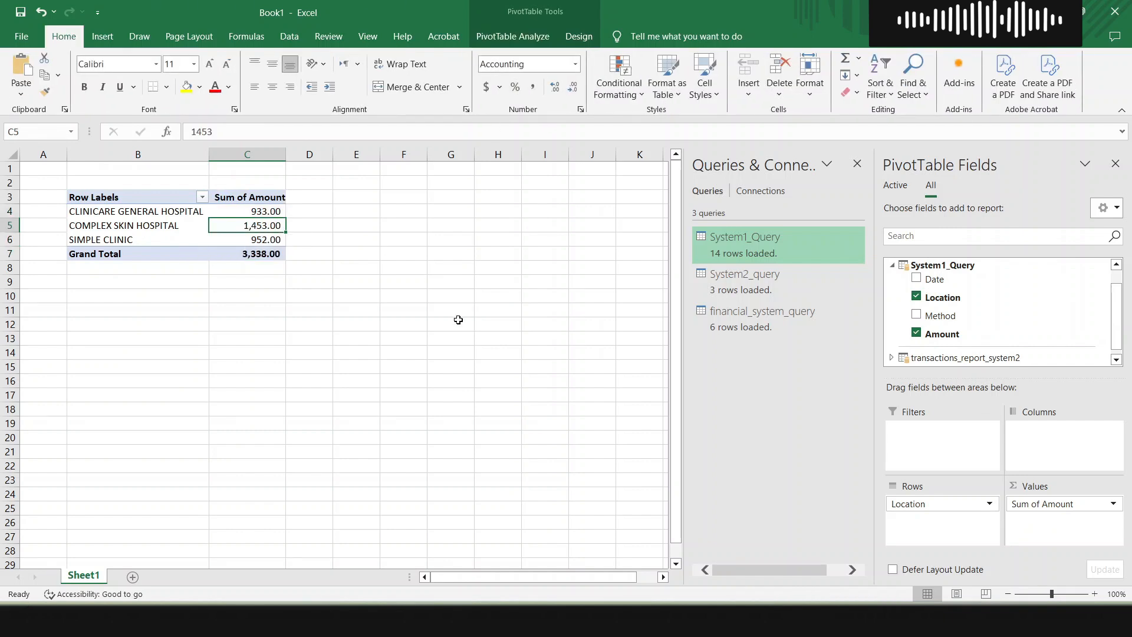
Insert a second PivotTable from the Data Model at cell B10 of the existing Sheet1
click(99, 299)
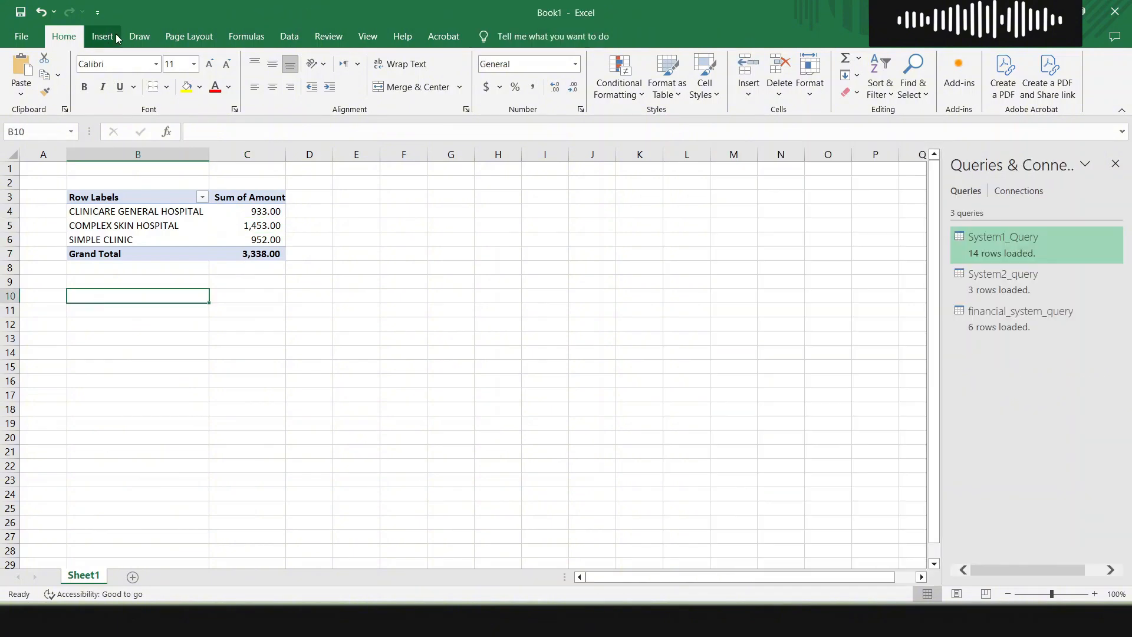
click(117, 39)
click(26, 89)
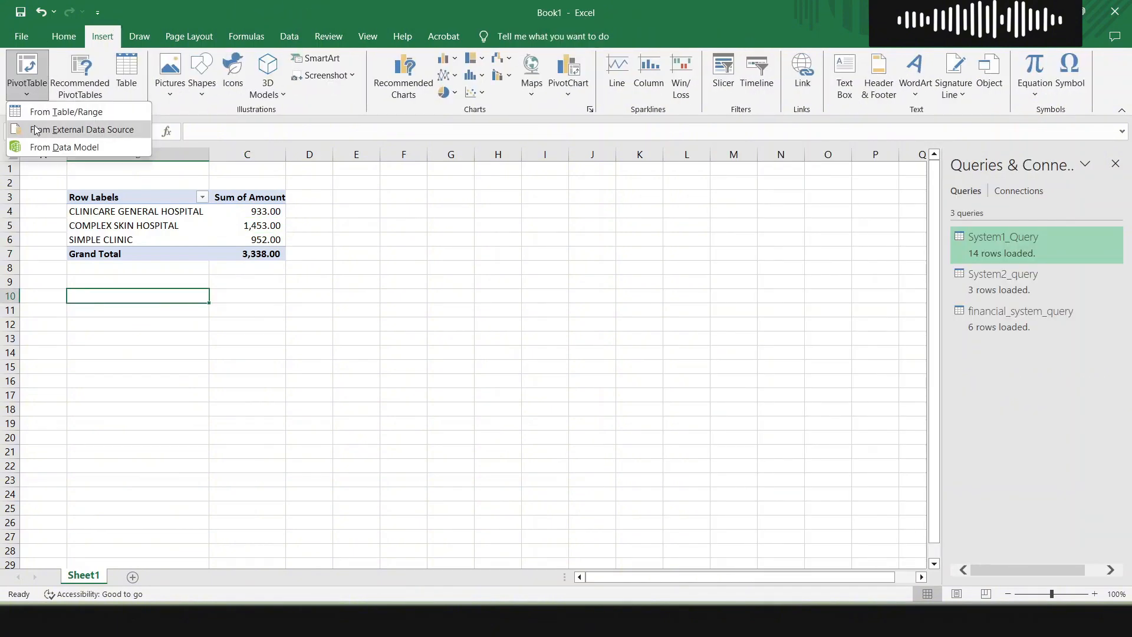
click(37, 147)
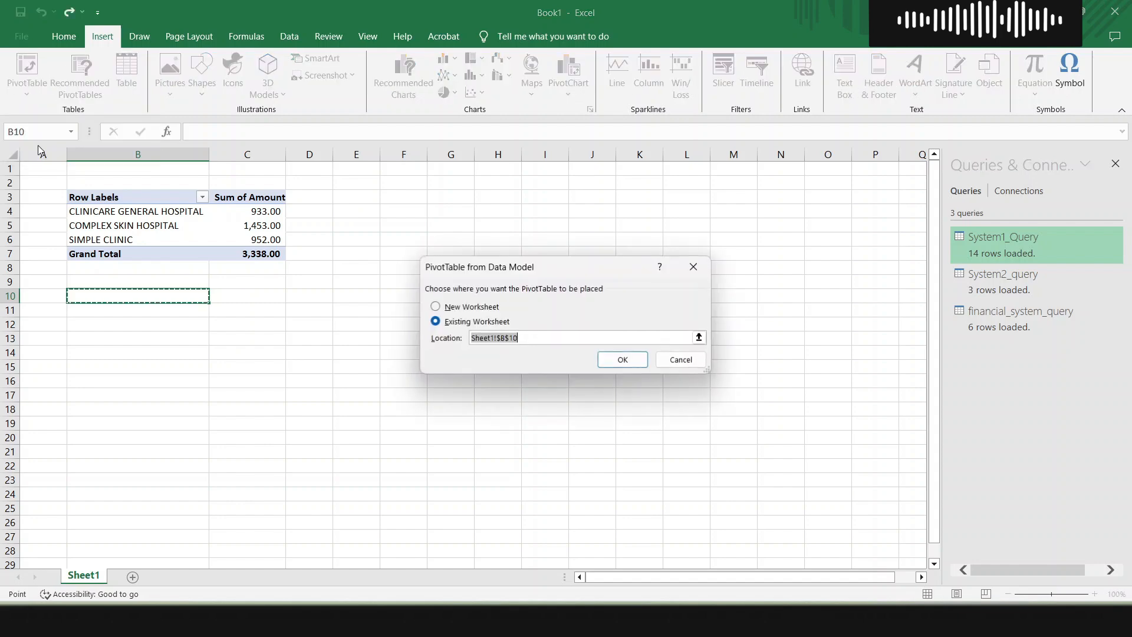
click(620, 363)
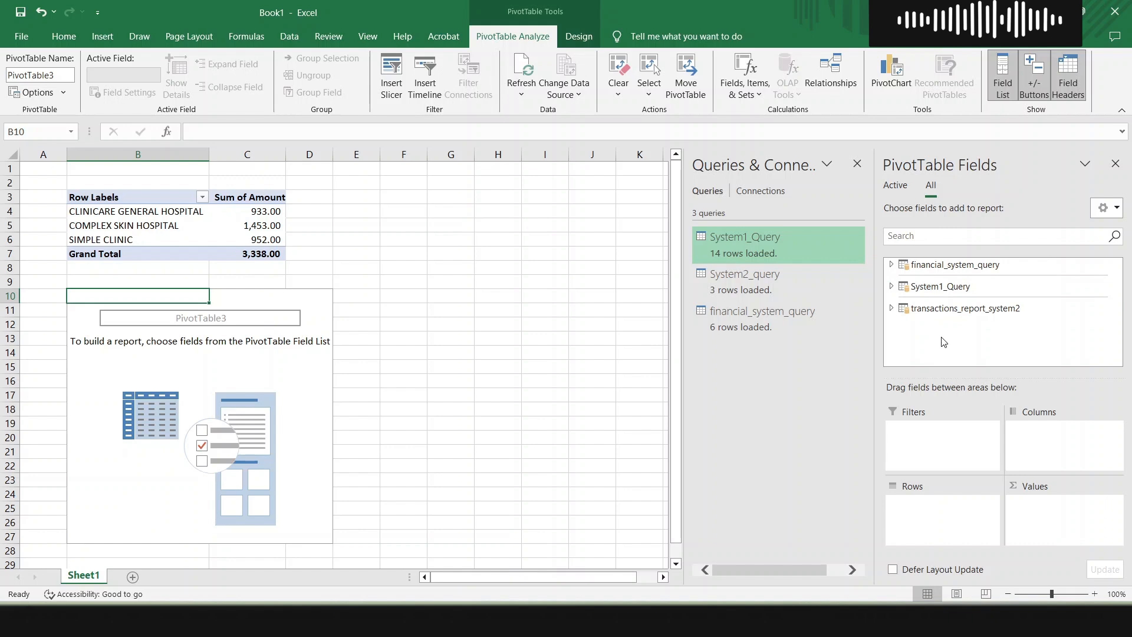
Build the PivotTable at B10 from transactions_report_system2 with Location as rows and the sum of Amount as values
click(892, 308)
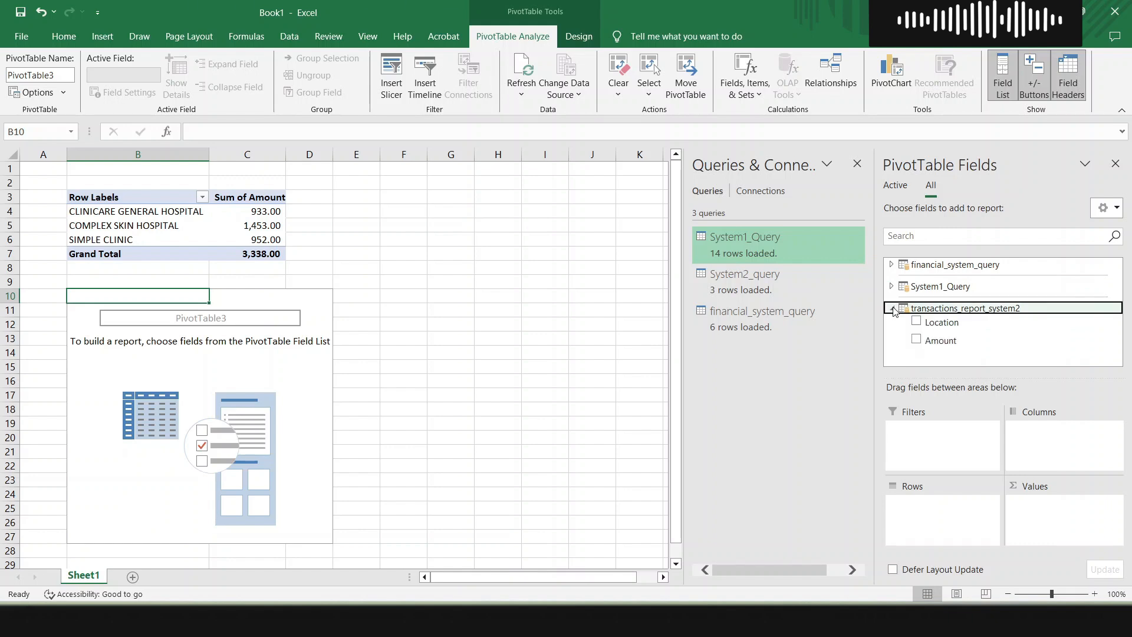
click(917, 322)
click(917, 340)
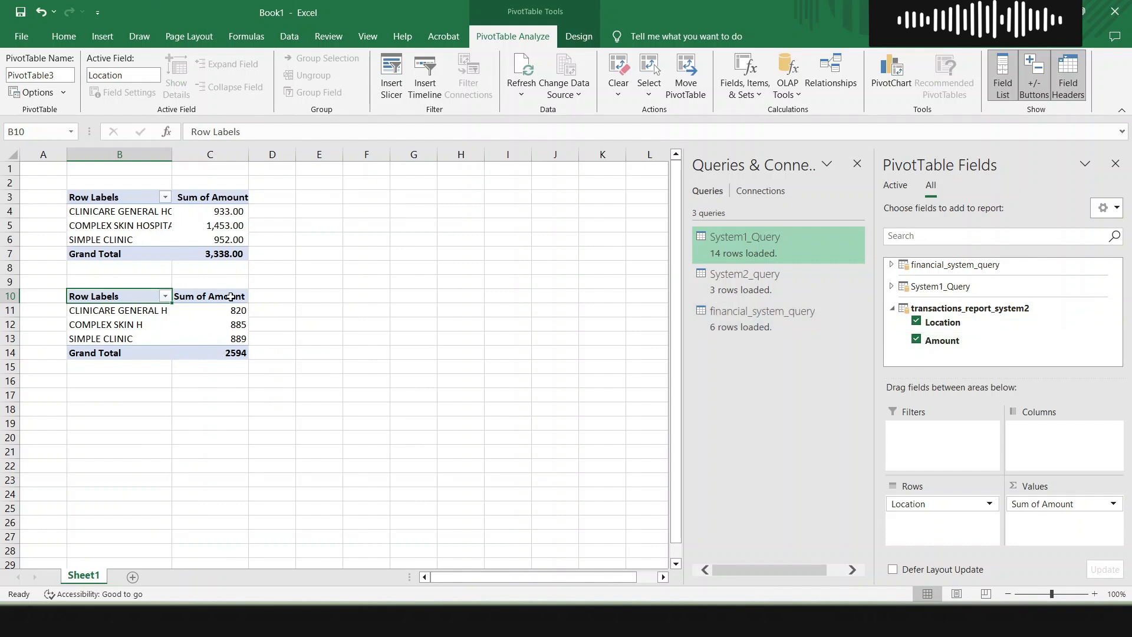
Apply the comma number style to the Sum of Amount column of the System2 PivotTable, including the grand total
drag(230, 296, 227, 352)
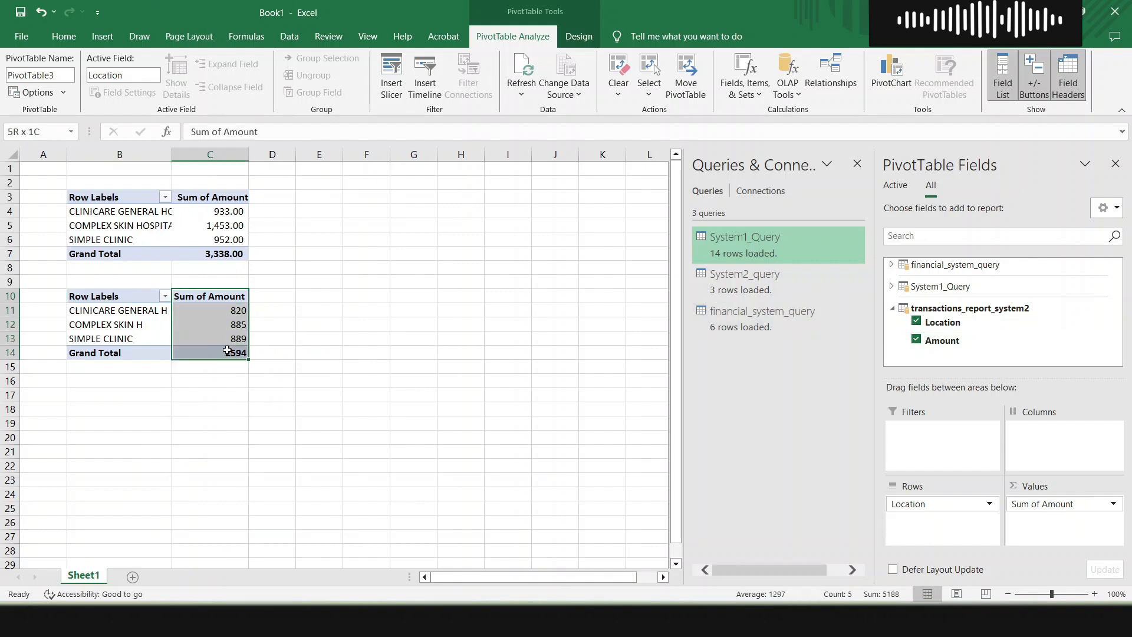
click(73, 36)
click(533, 88)
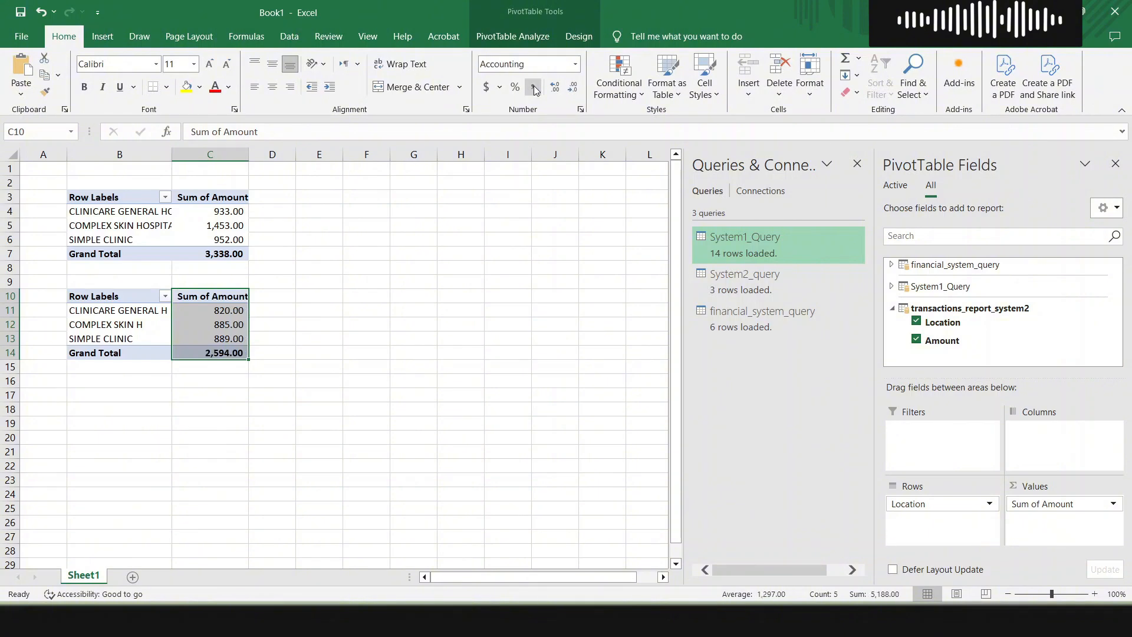
Insert a third PivotTable from the Data Model at cell G3 of the existing Sheet1
click(397, 200)
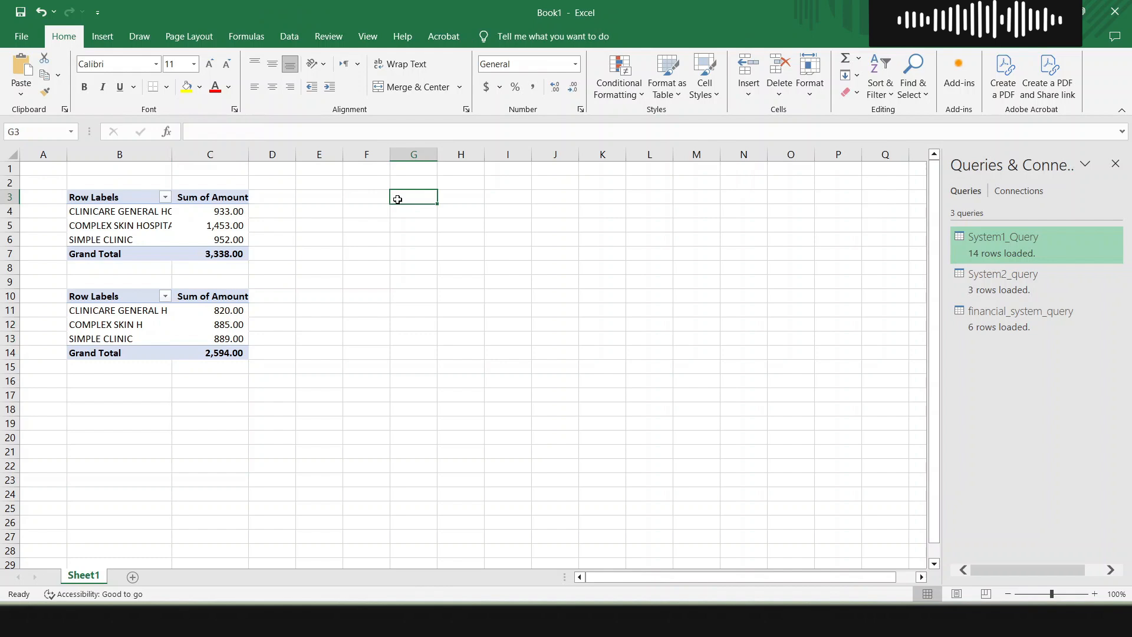
click(104, 37)
click(25, 96)
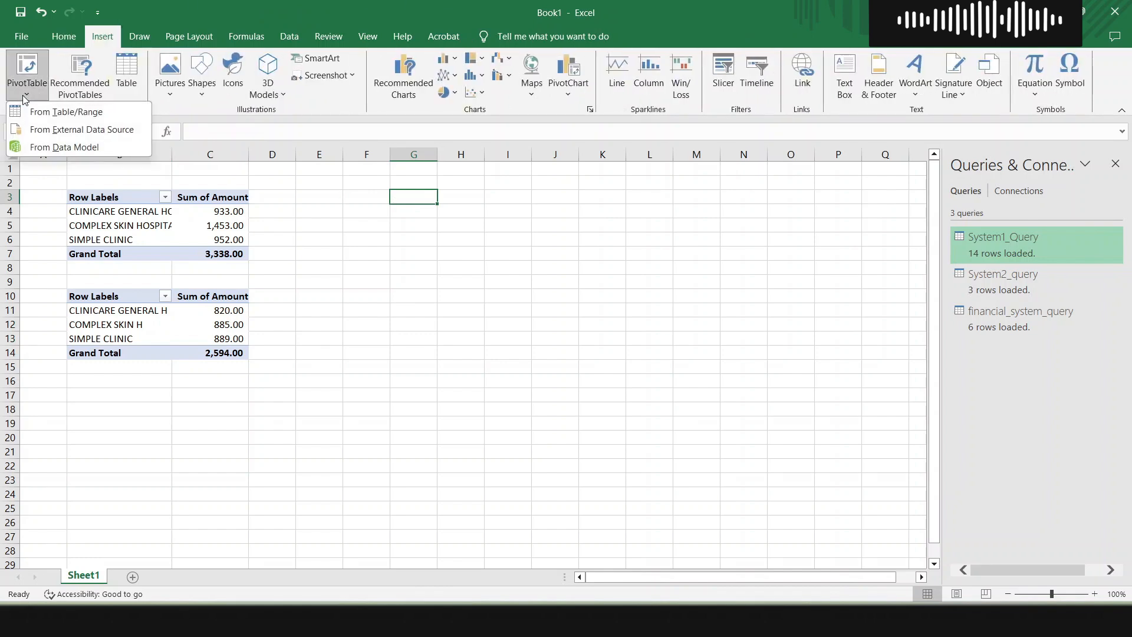
click(34, 147)
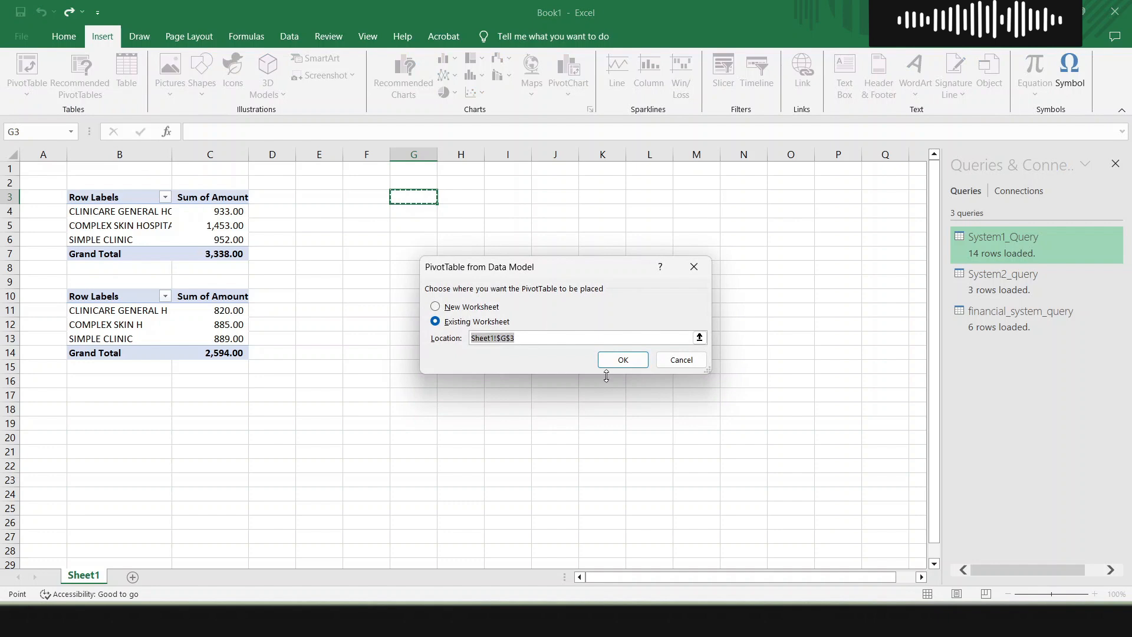
click(616, 368)
Build the PivotTable at G3 from financial_system_query with Location as rows and the sum of Amount as values
click(913, 309)
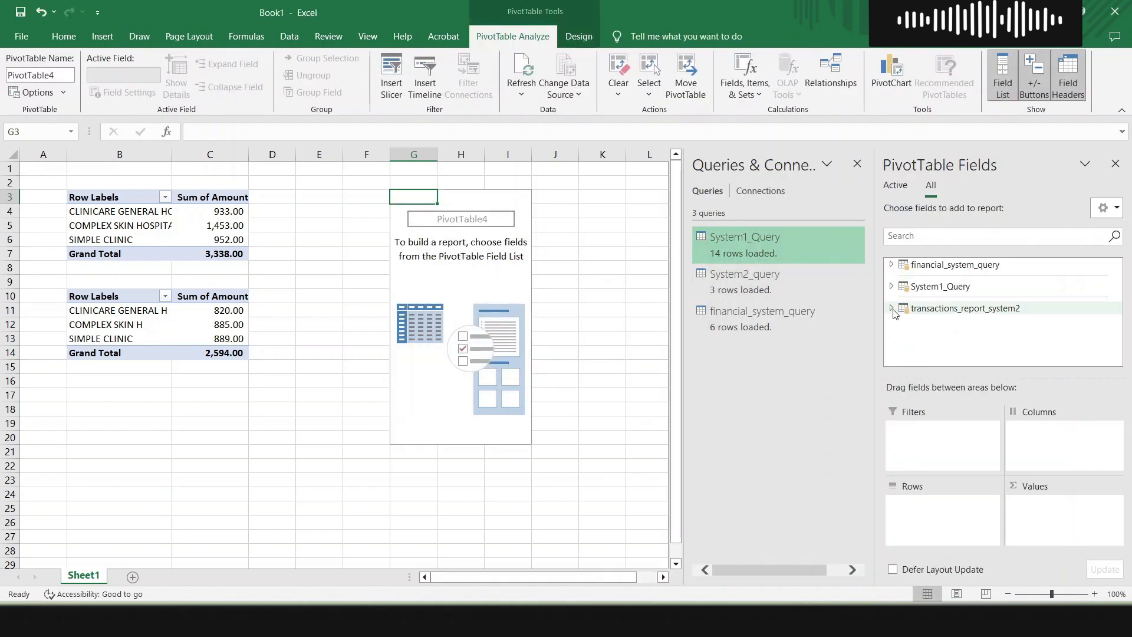
click(893, 308)
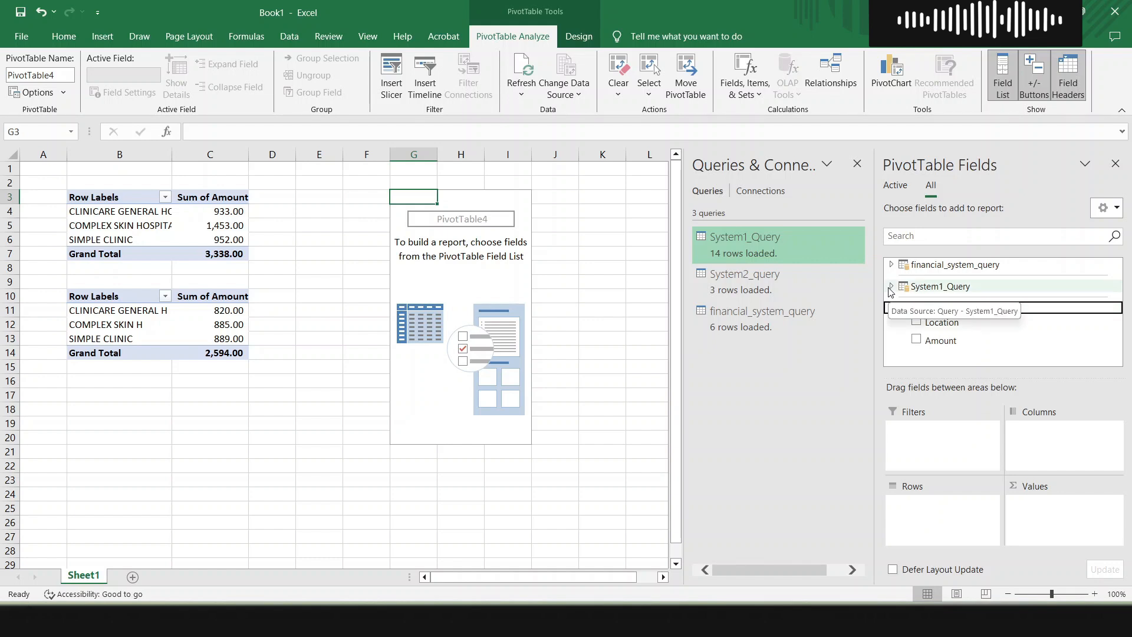
click(892, 265)
click(893, 264)
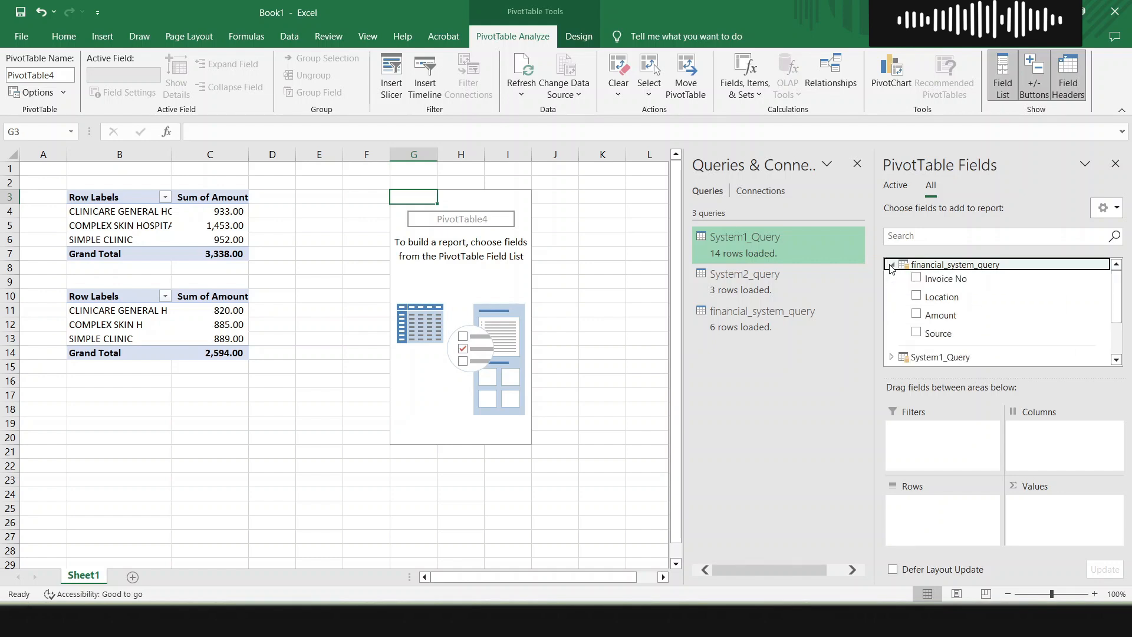
click(917, 296)
click(916, 315)
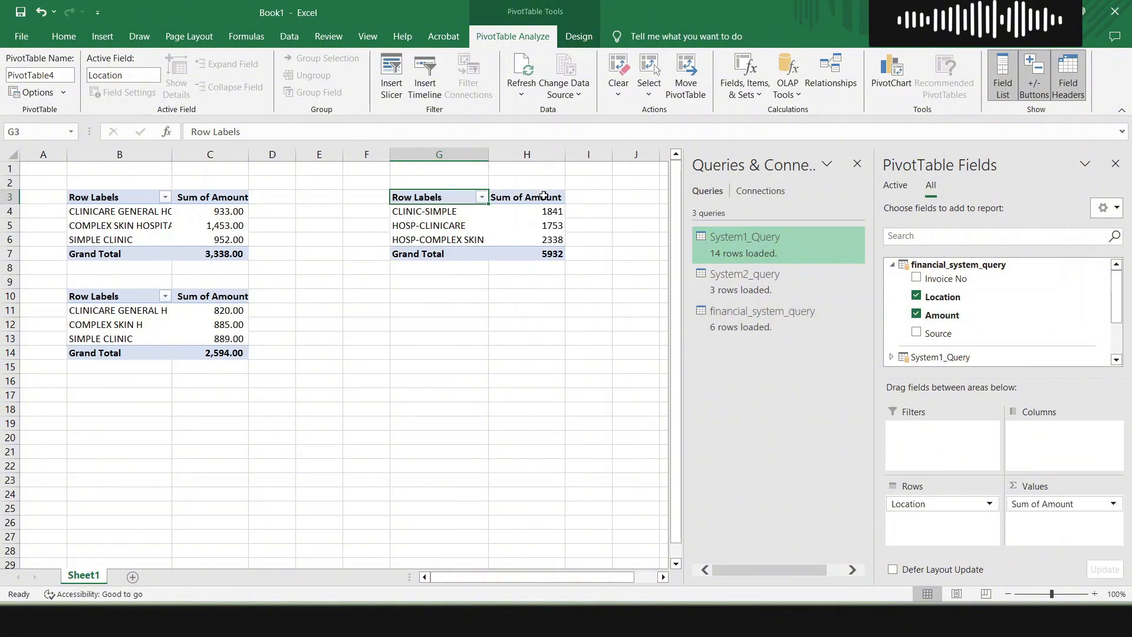
Apply the comma number style to the Sum of Amount column of the financial system PivotTable in H3:H7
drag(538, 253, 535, 200)
click(63, 37)
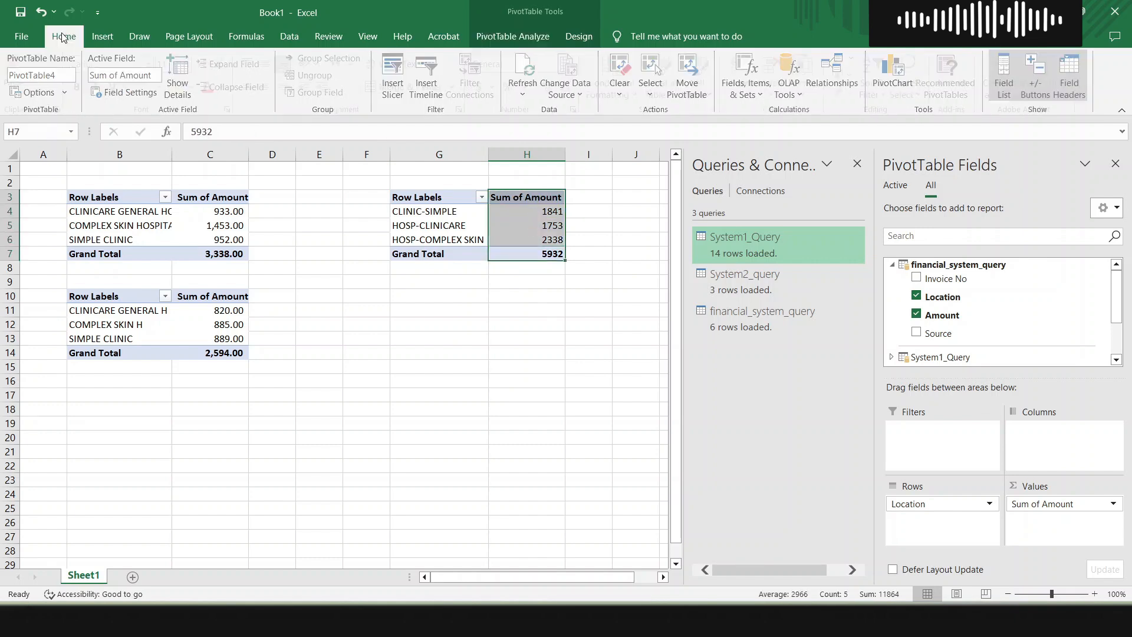
click(537, 86)
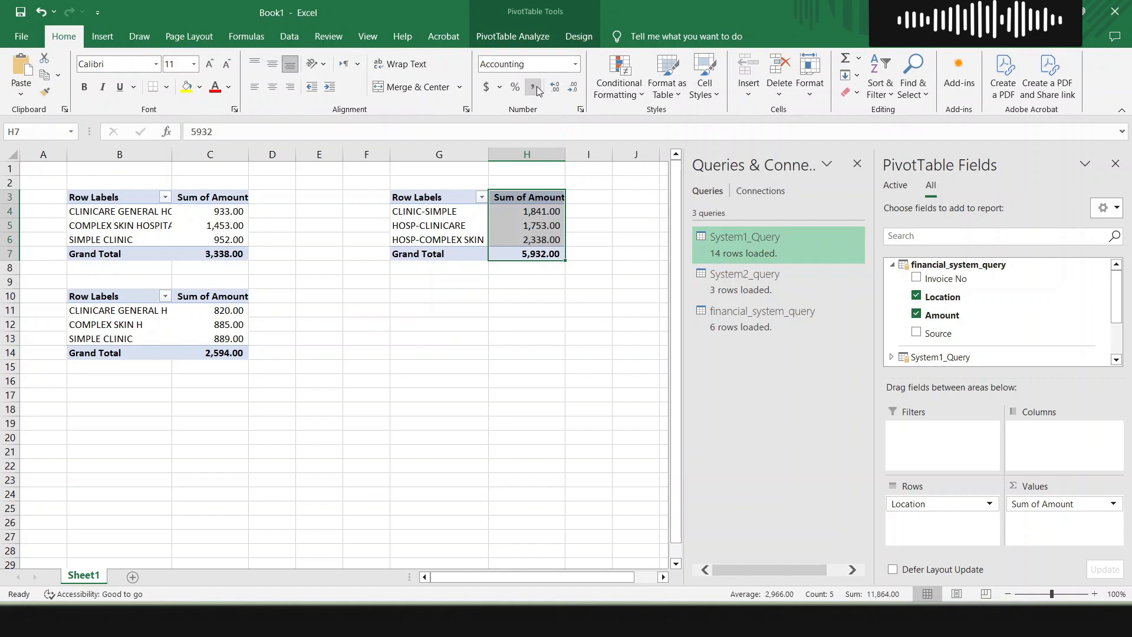
click(535, 254)
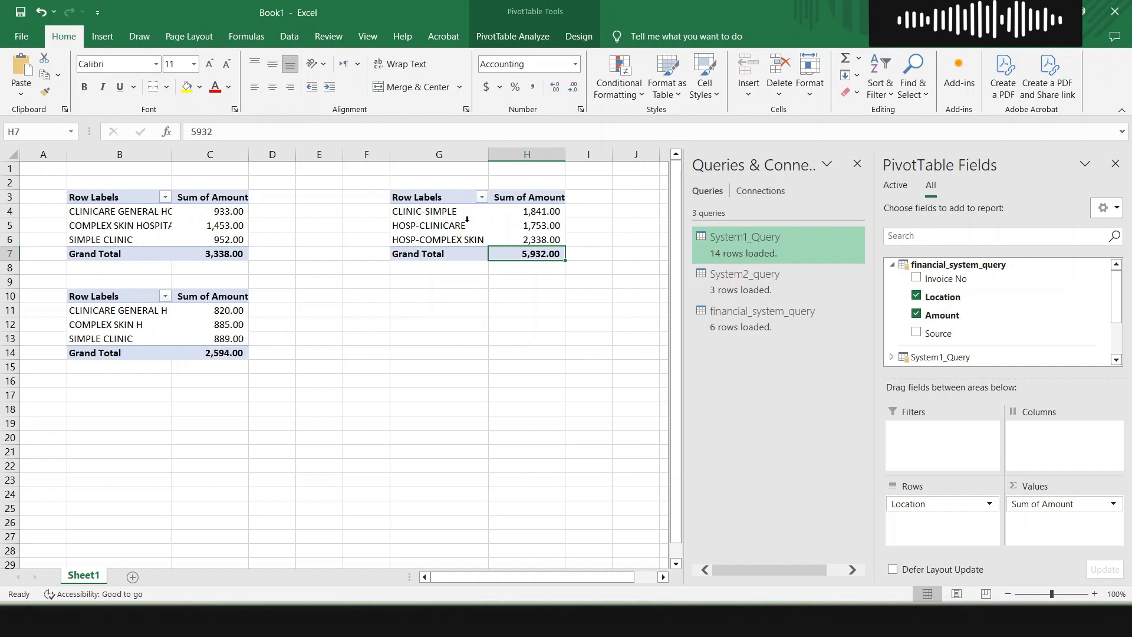
Add Source as a report filter to the financial system PivotTable and filter it to SYSTEM1
click(473, 206)
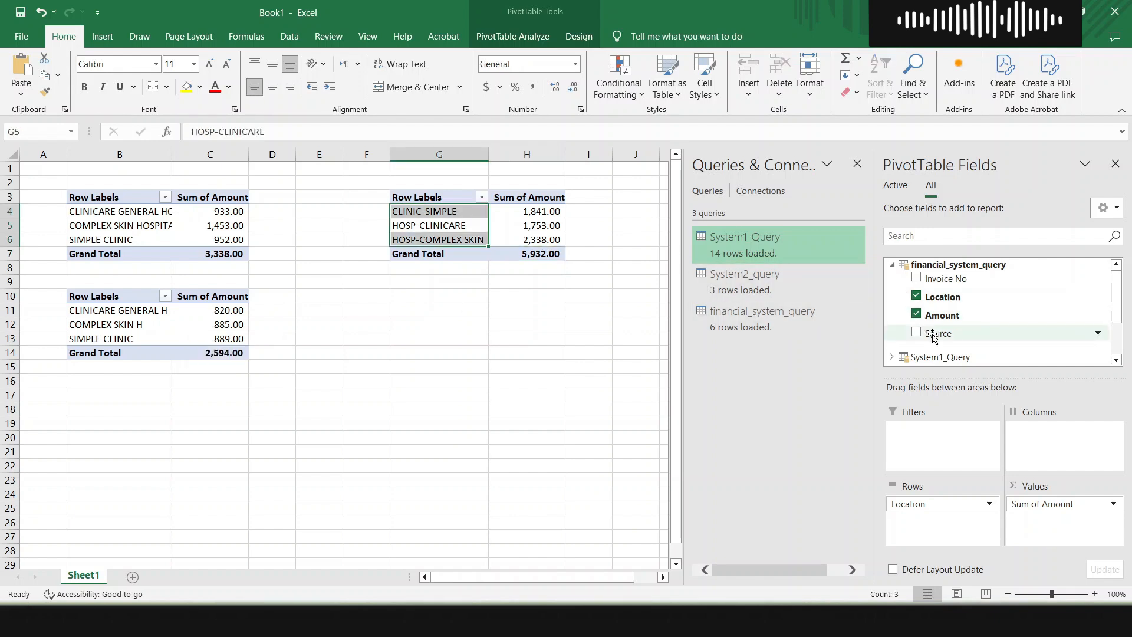
drag(932, 335, 929, 463)
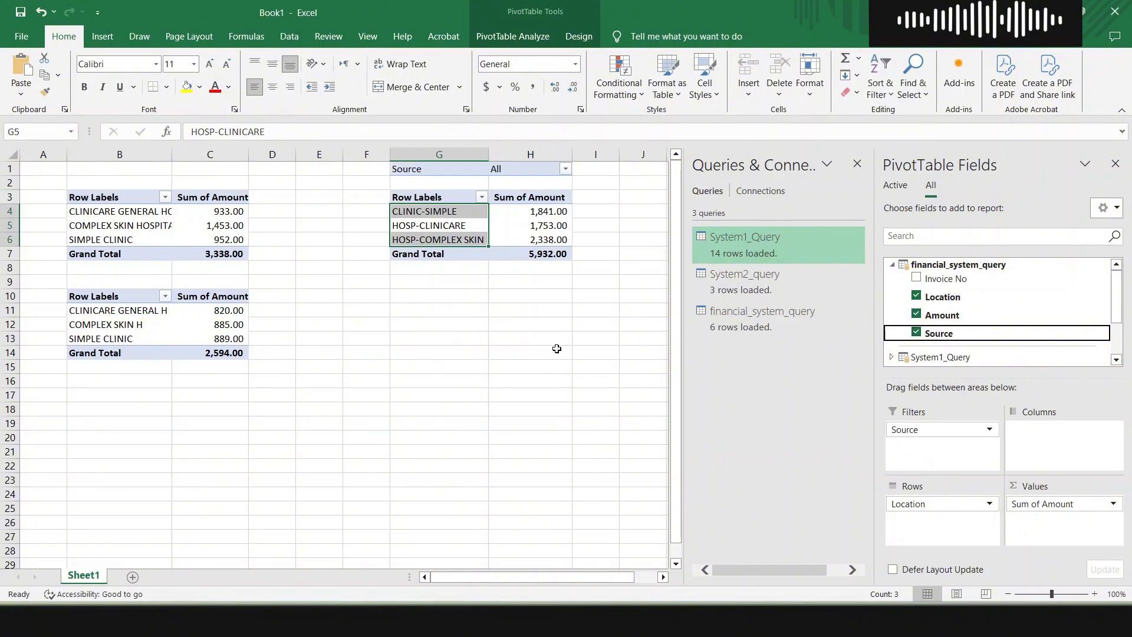
click(566, 169)
click(405, 207)
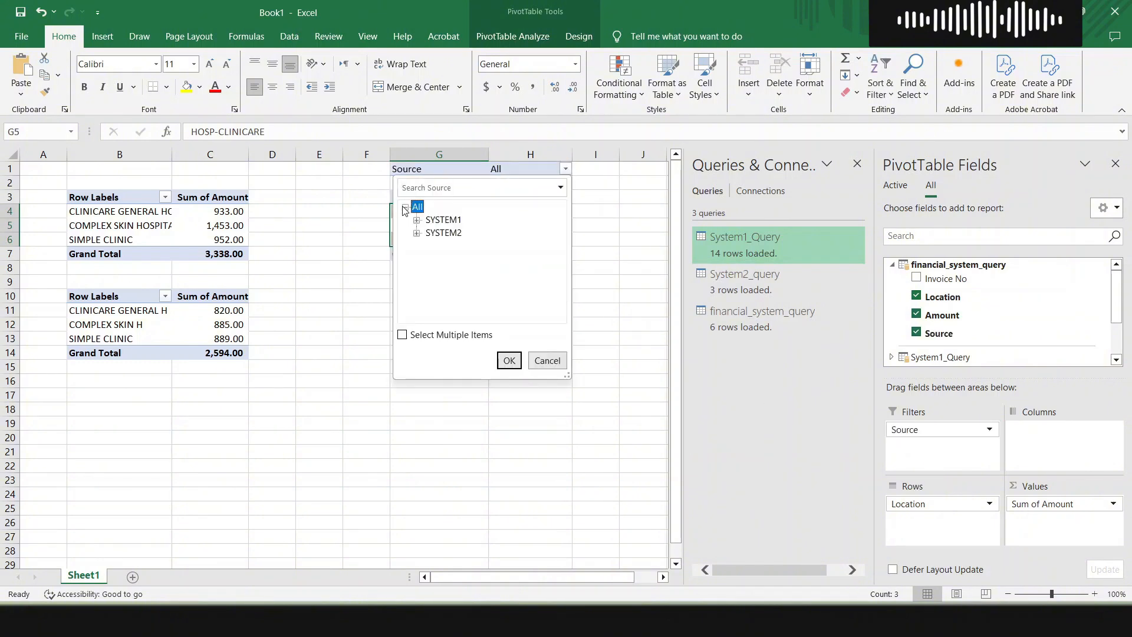
click(442, 220)
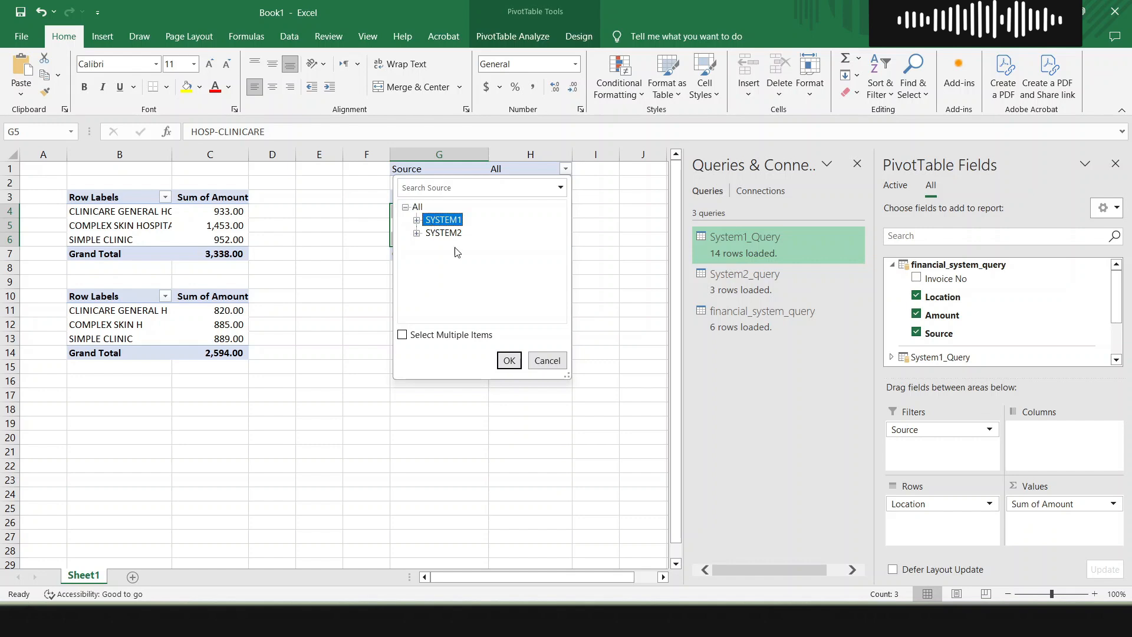
click(509, 360)
click(591, 315)
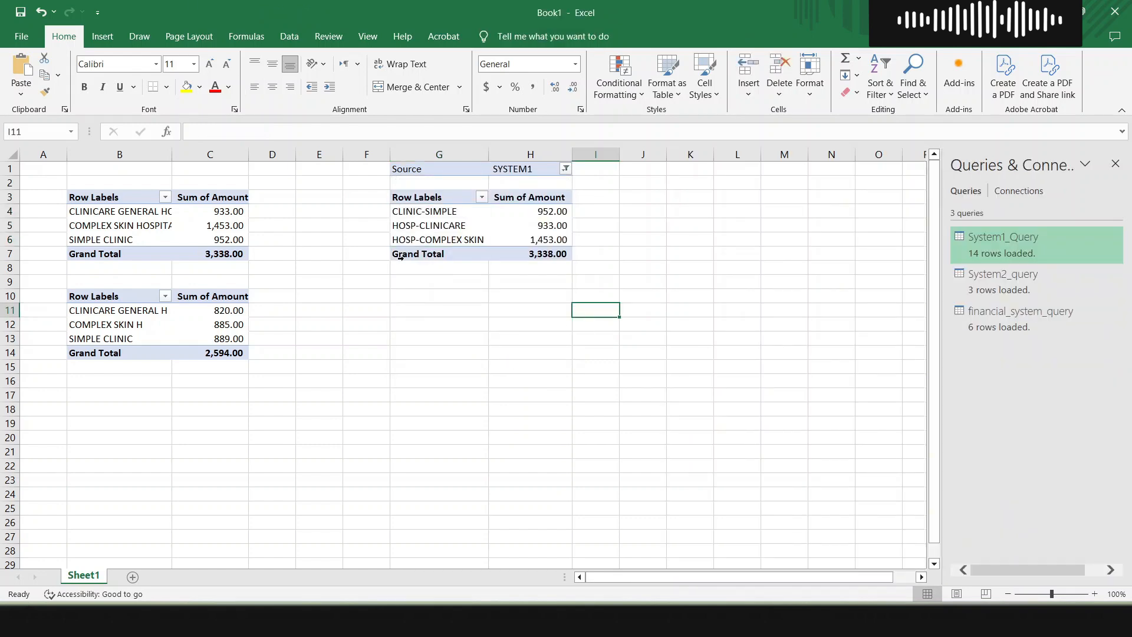
Copy the SYSTEM1-filtered PivotTable range G1:I8 and paste it at cell G10
drag(536, 232, 431, 139)
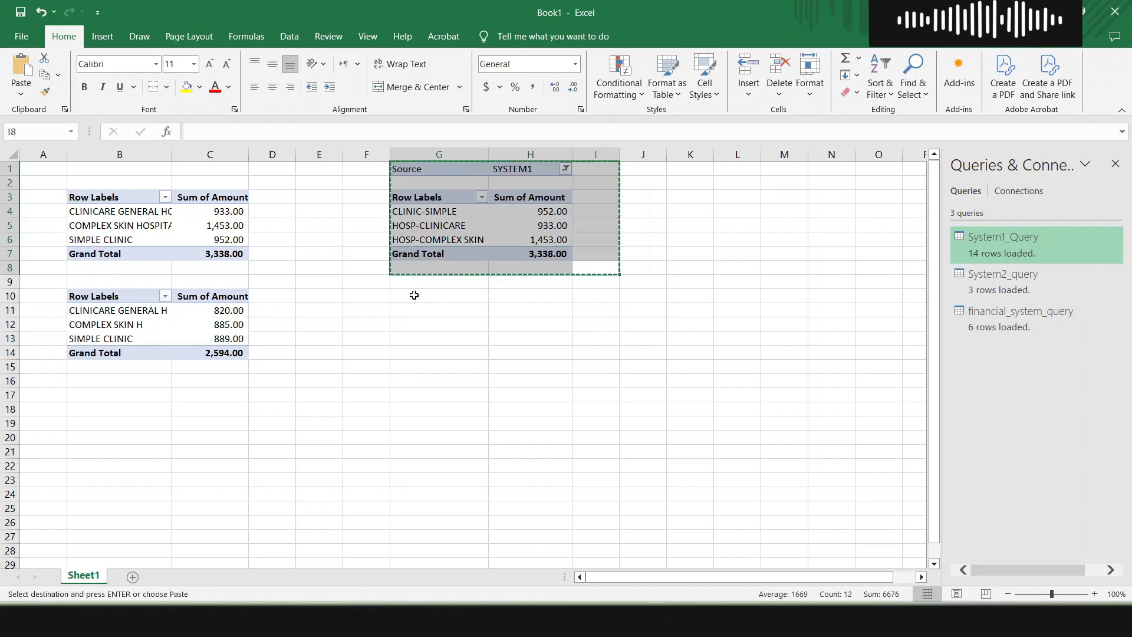
click(414, 295)
key(ctrl+v)
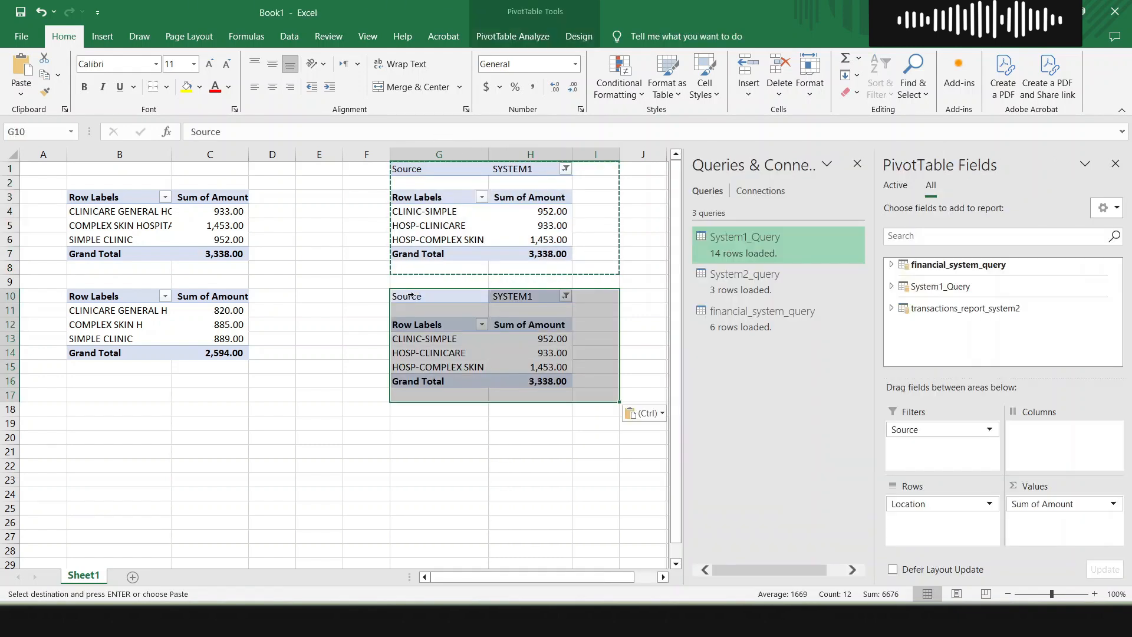
Change the Source filter of the copied PivotTable at G10 to SYSTEM2 and clear the copy selection
click(543, 296)
click(565, 298)
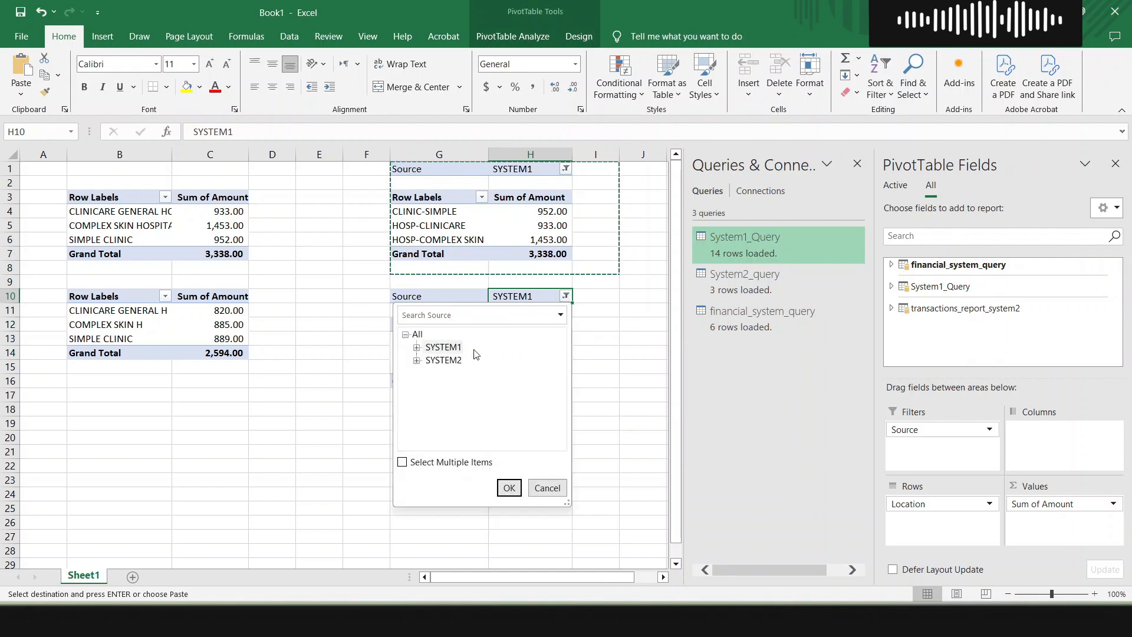
click(442, 360)
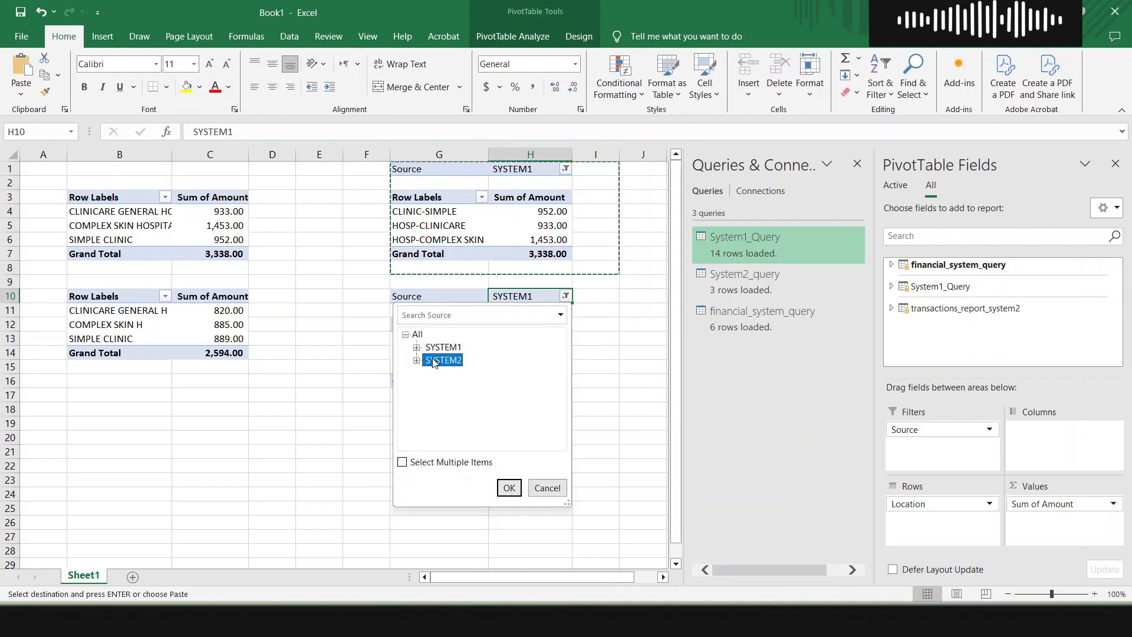
click(509, 487)
click(268, 282)
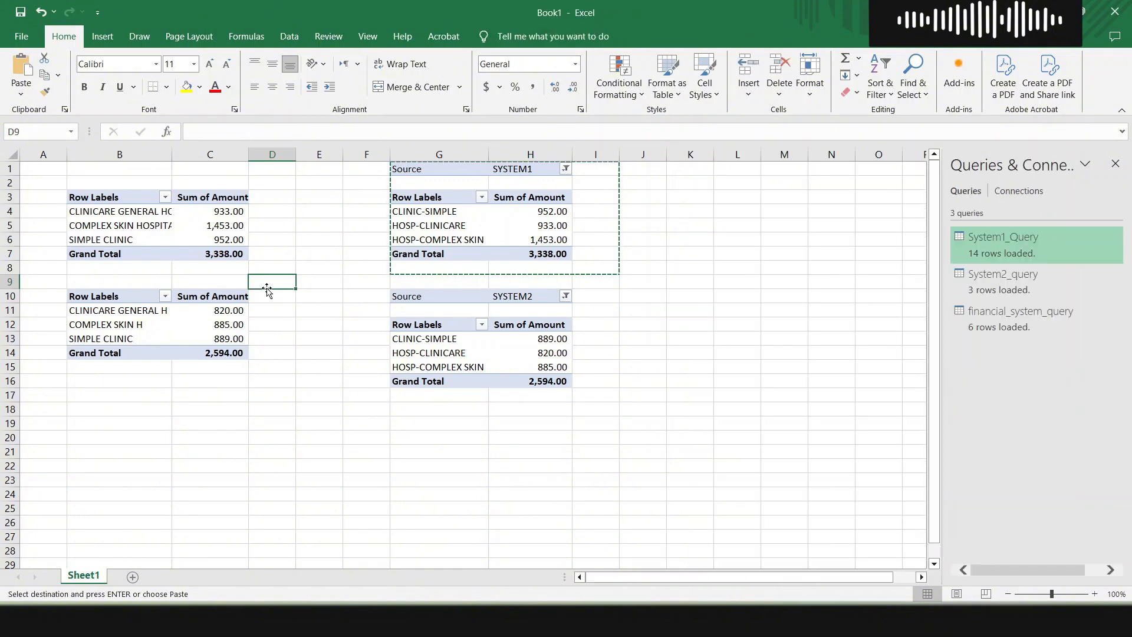
key(Escape)
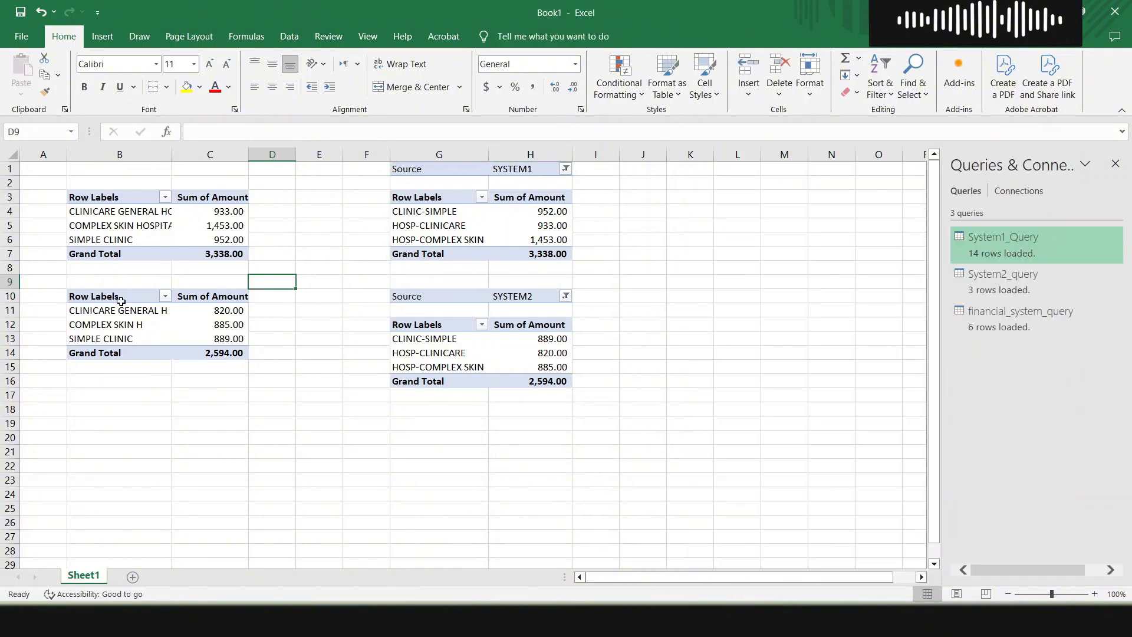
Insert two rows of cells at A10:D10, shifting cells down to align the System2 PivotTable's header with row 12
click(267, 296)
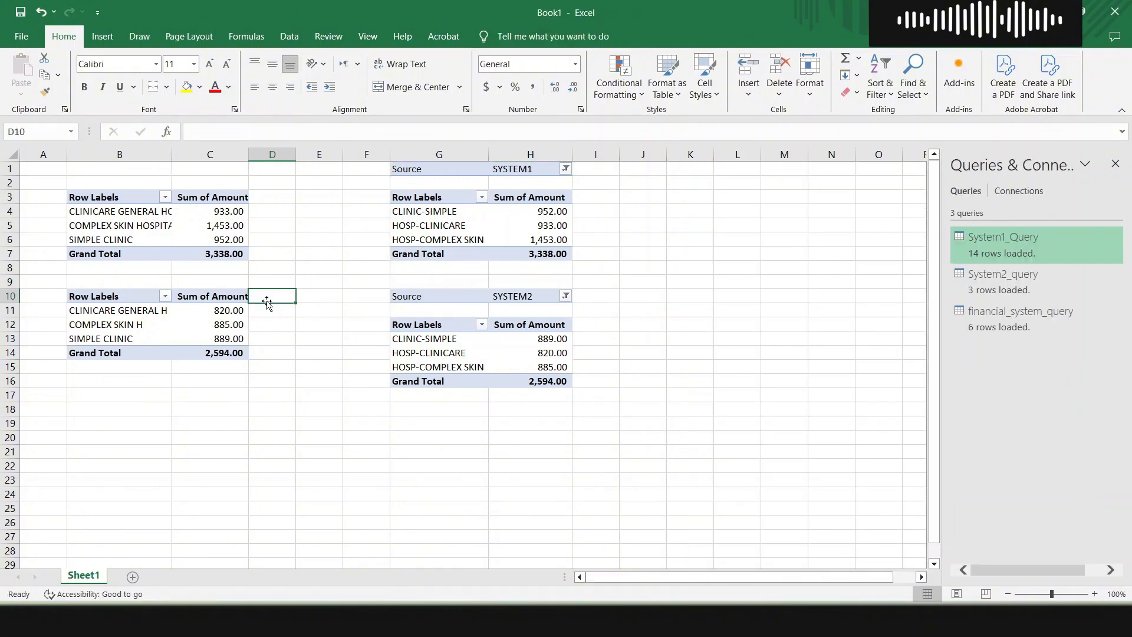
key(shift+Left)
key(shift+Left)
key(shift+Left)
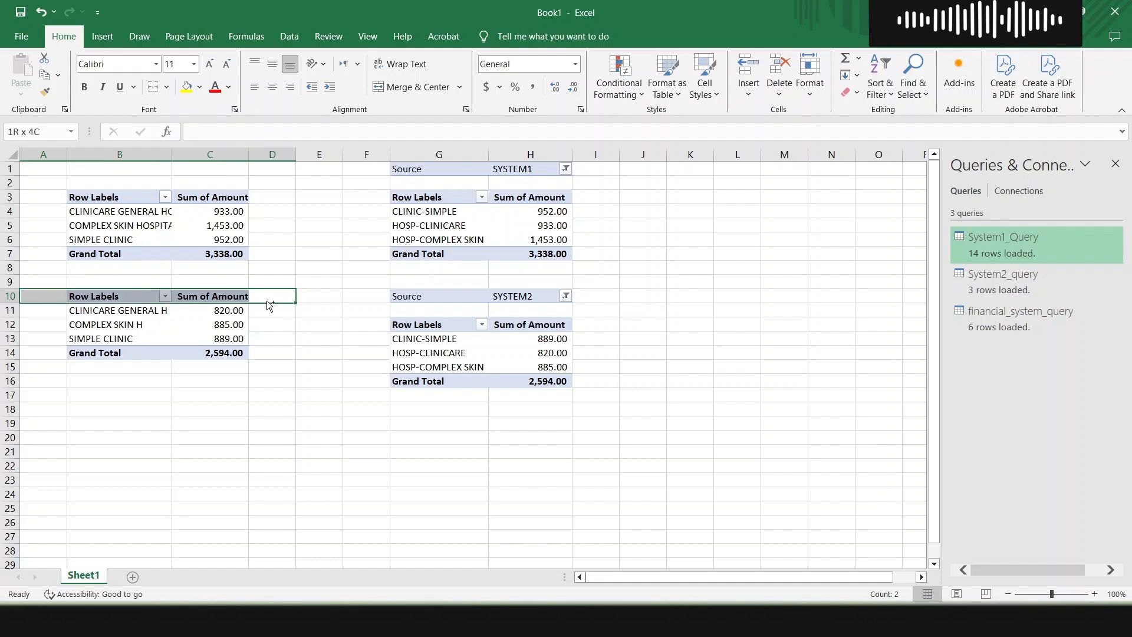
key(ctrl+shift+plus)
key(Down)
key(Return)
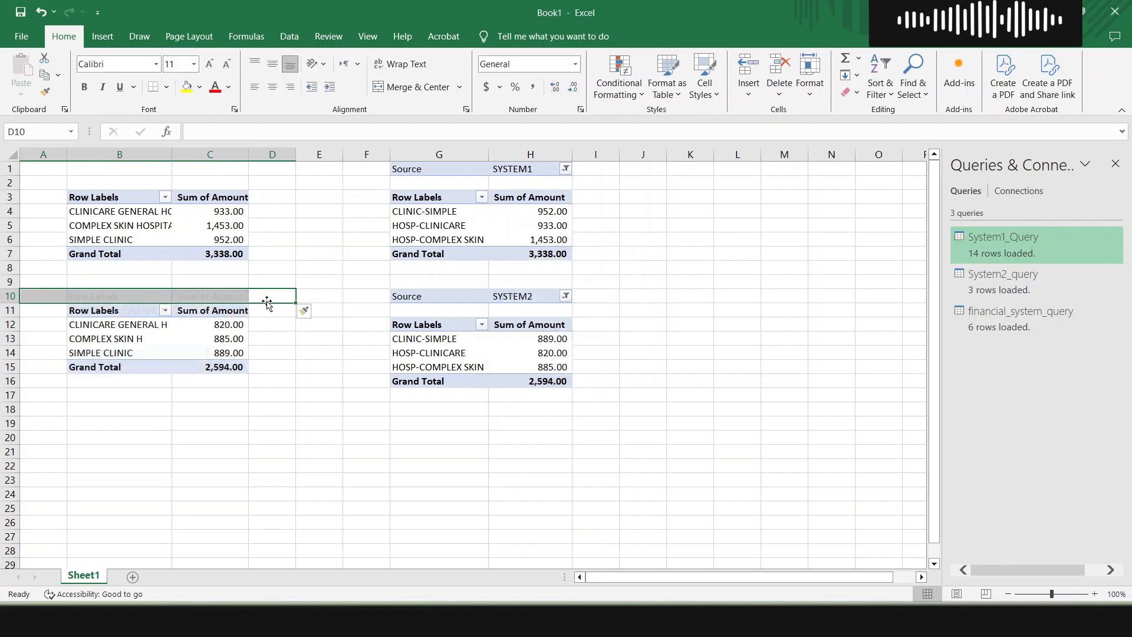
key(F4)
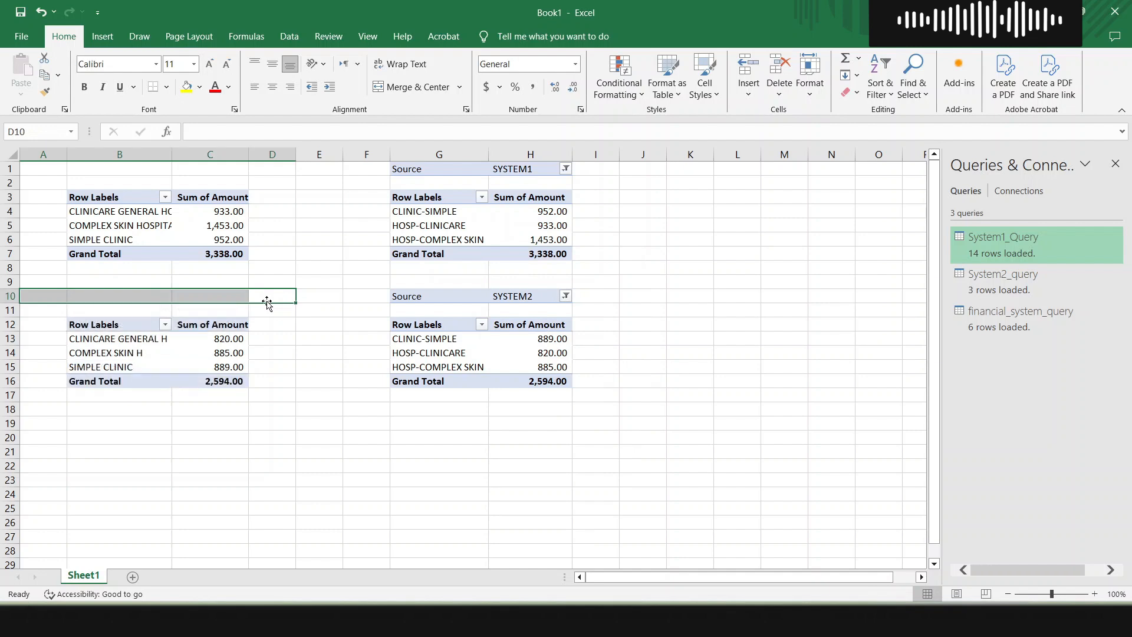
click(301, 335)
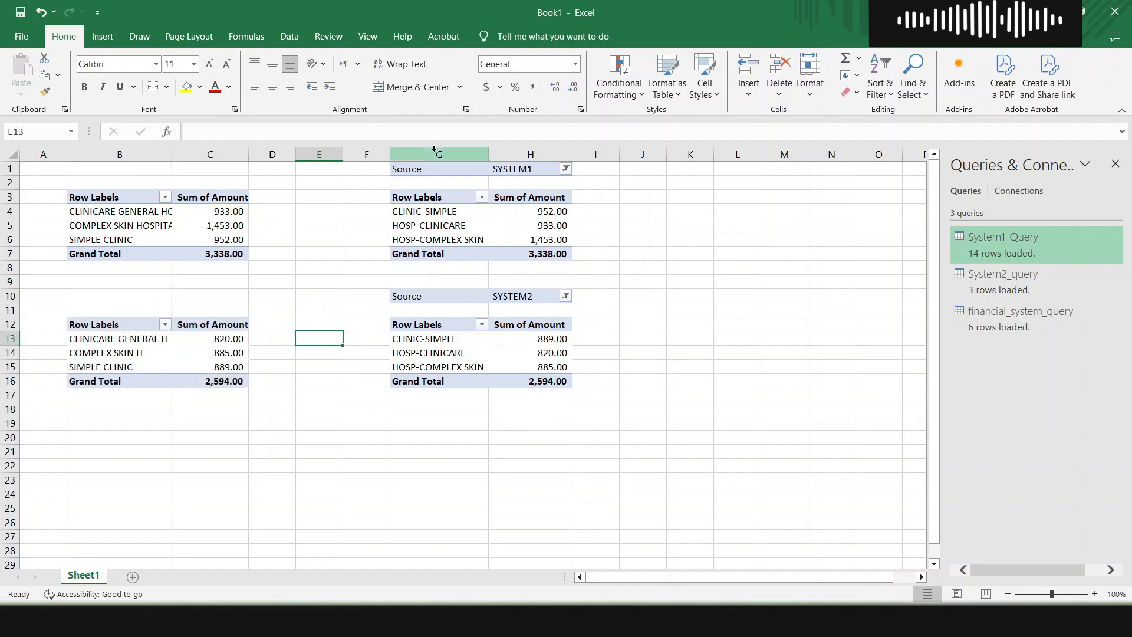
key(Up)
key(Up)
key(Up)
key(Up)
key(Up)
key(Up)
key(Up)
key(Up)
key(Up)
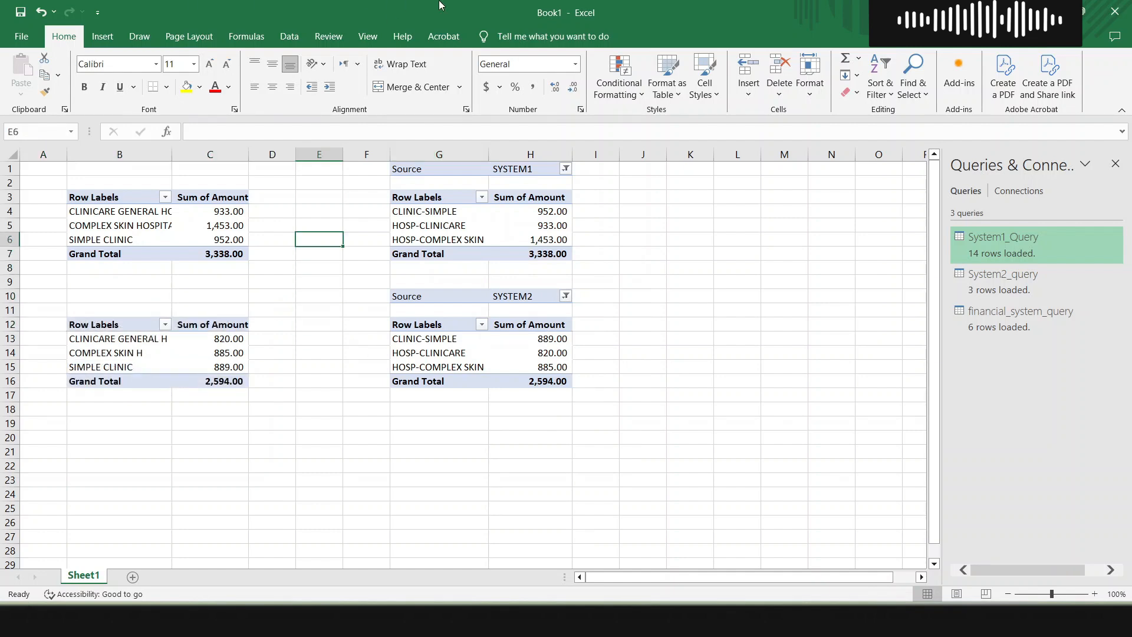
Enter the formula =B4=G4 in E4 to compare the first location labels of the two System1 PivotTables
text(=)
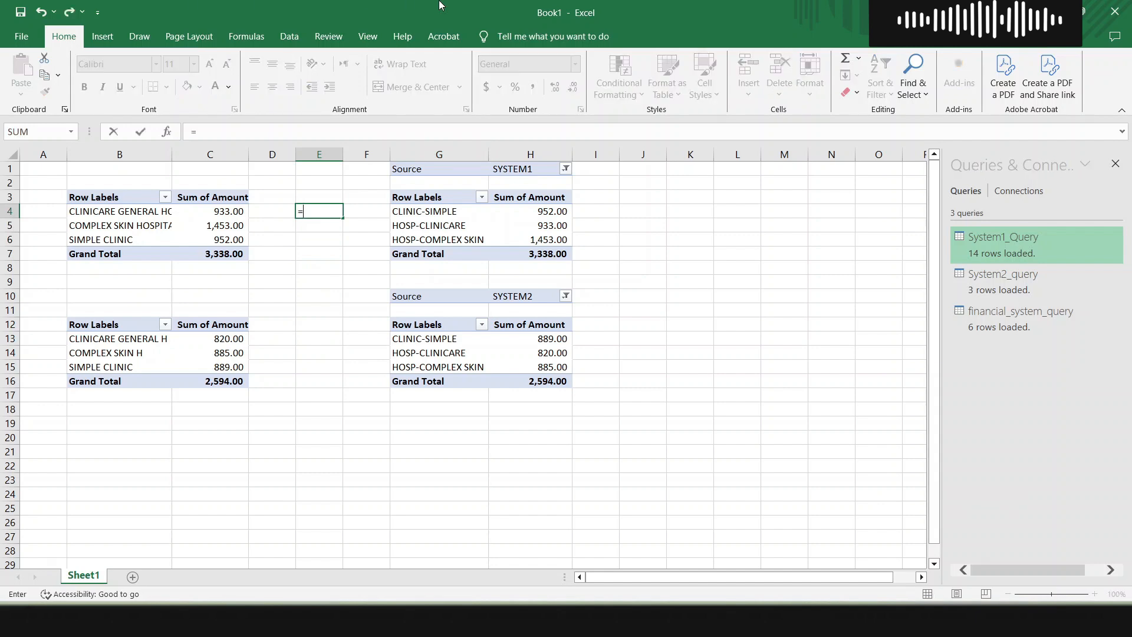
key(Left)
key(Left)
key(Left)
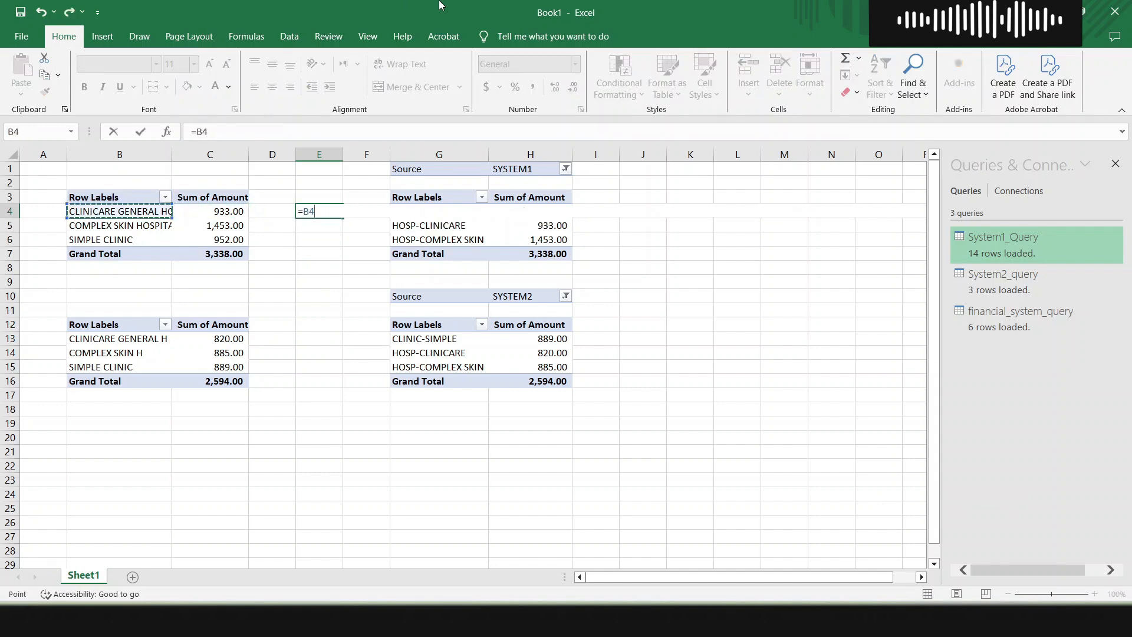
text(=)
key(Right)
key(Right)
key(Return)
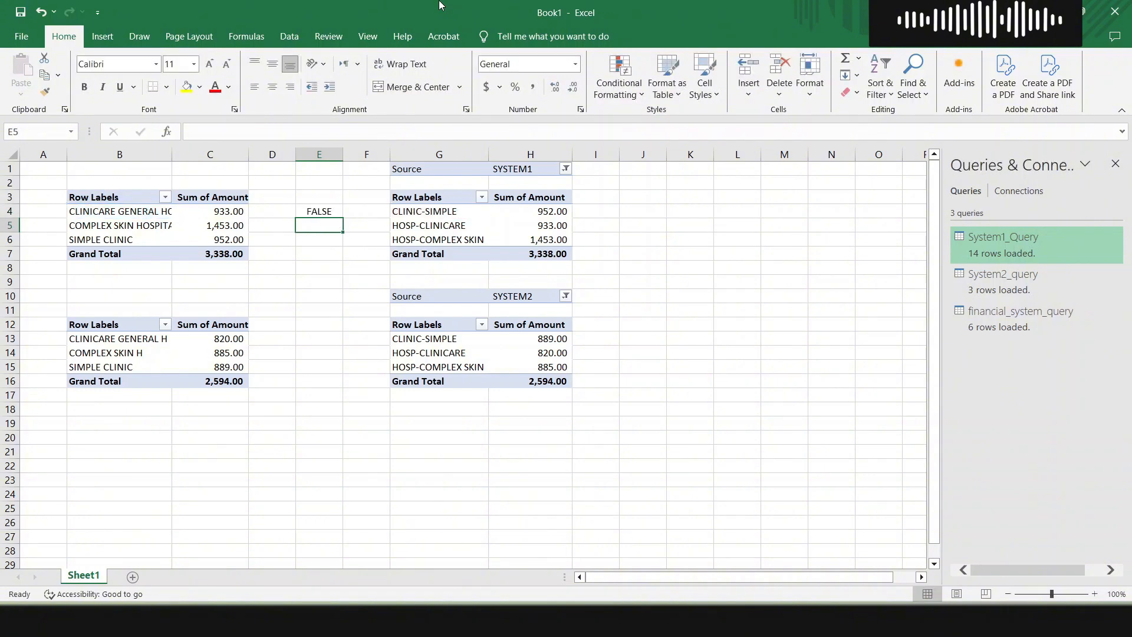
Copy the comparison formula in E4 down through E6
key(Up)
key(ctrl+c)
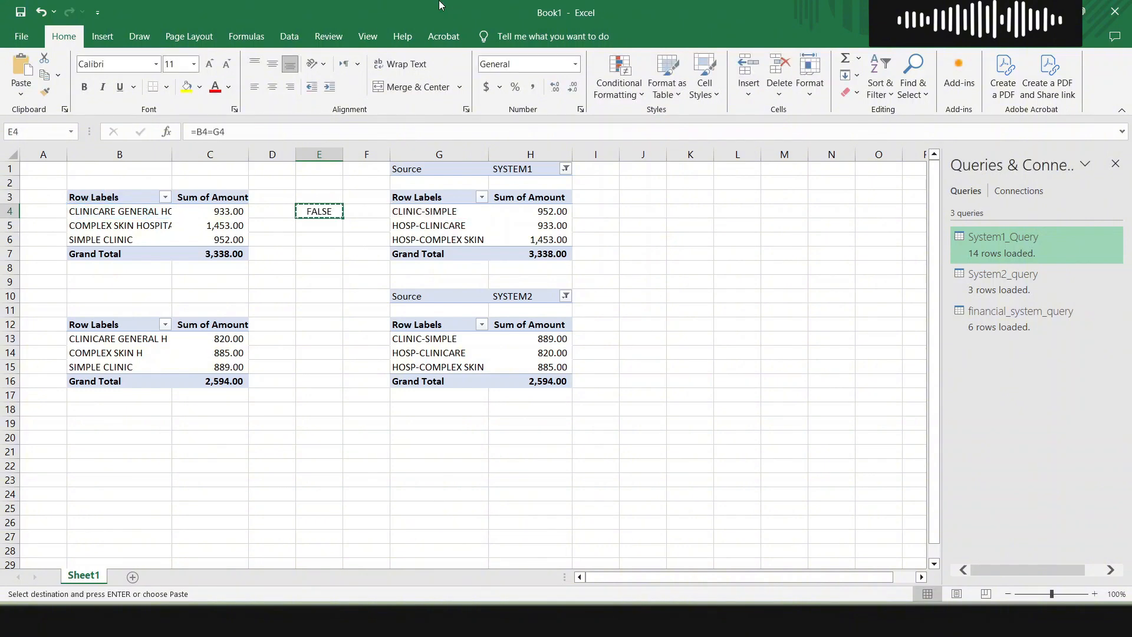
key(shift+Down)
key(shift+Down)
key(ctrl+v)
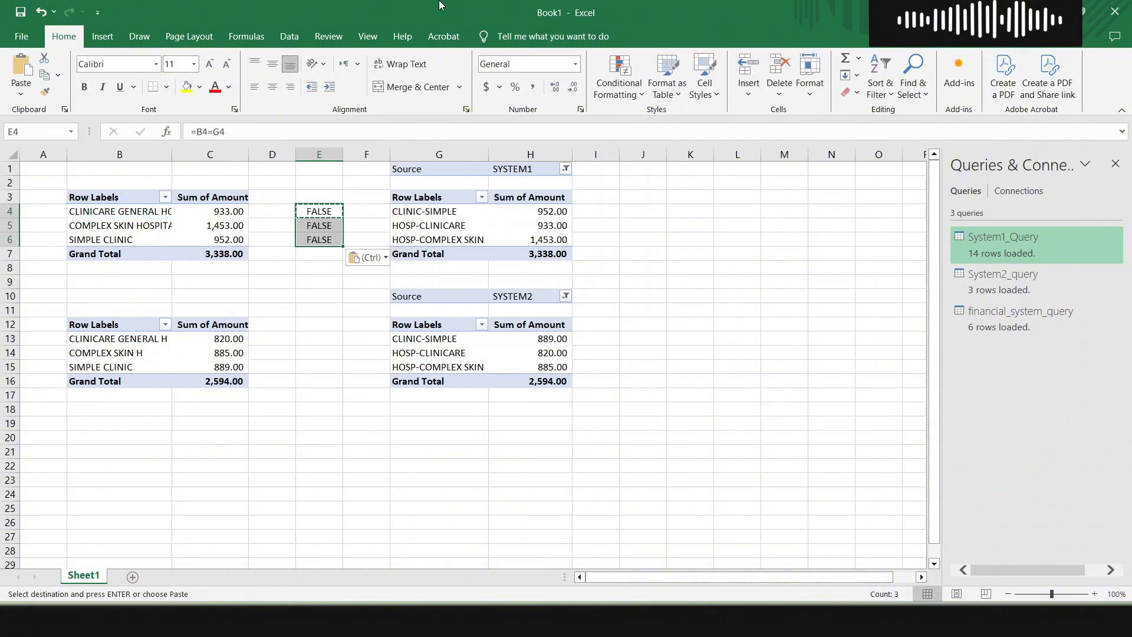
Paste the copied comparison formula into E13:E15 between the two System2 PivotTables
key(Down)
key(Down)
key(Down)
key(Down)
key(Down)
key(Down)
key(Down)
key(Down)
key(Down)
key(shift+Down)
key(shift+Down)
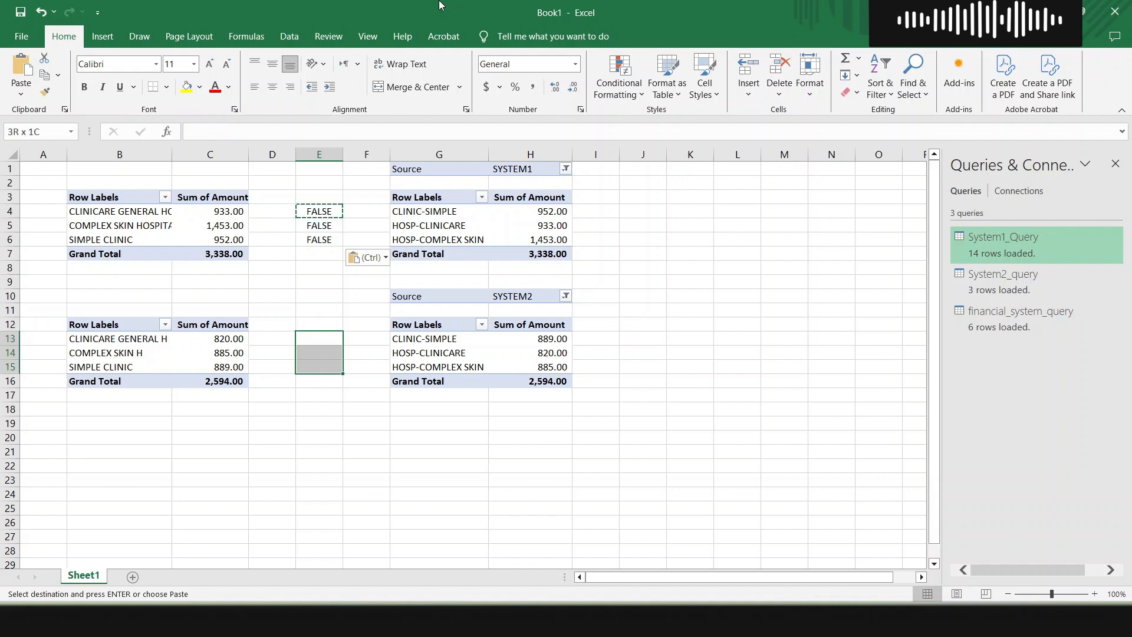
key(ctrl+v)
Clear the copy selection and insert a new sheet column at F beside the comparison results
key(Up)
key(Up)
key(Up)
key(Up)
key(Up)
key(Up)
key(Up)
key(Up)
key(Up)
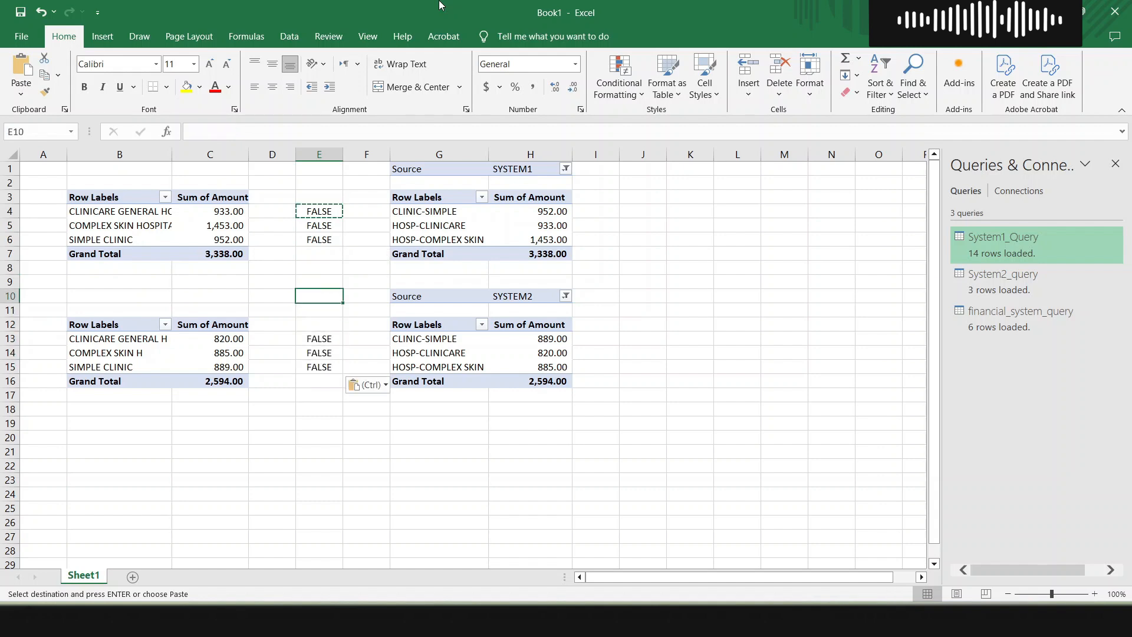
key(Escape)
key(Right)
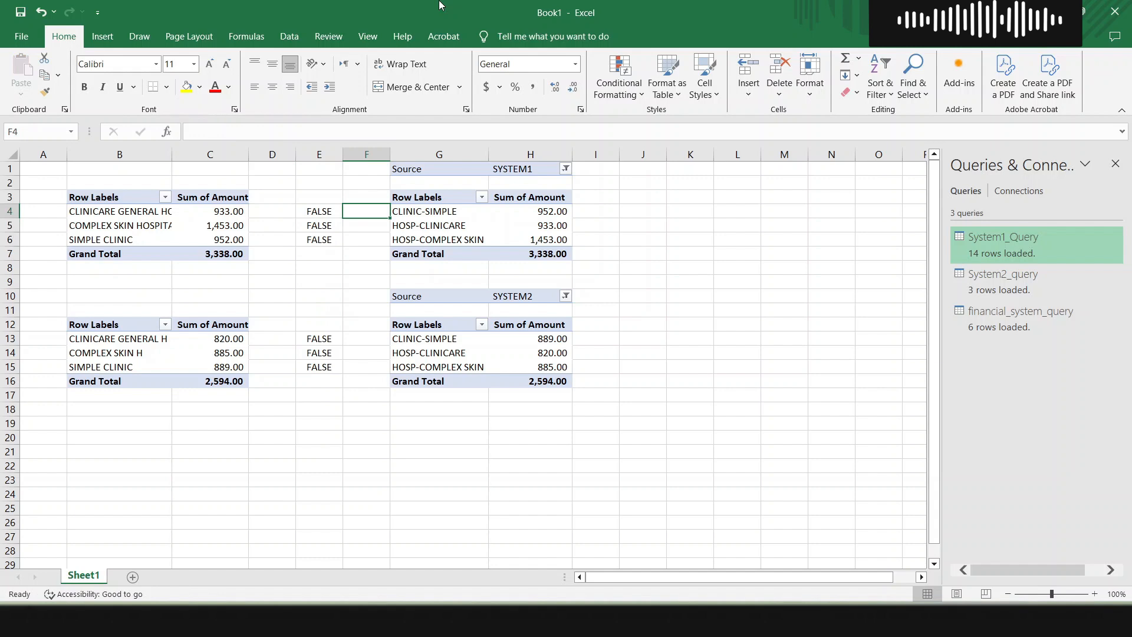
key(alt+h)
key(i)
key(c)
key(Left)
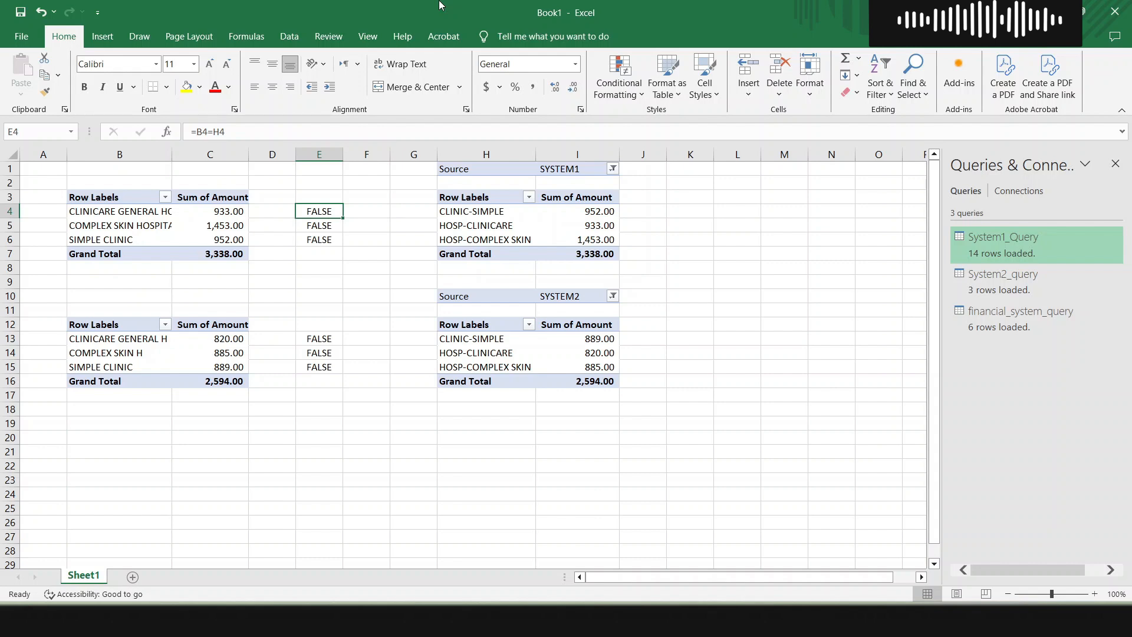
Autofit the widths of all sheet columns so the full location names fit
click(9, 157)
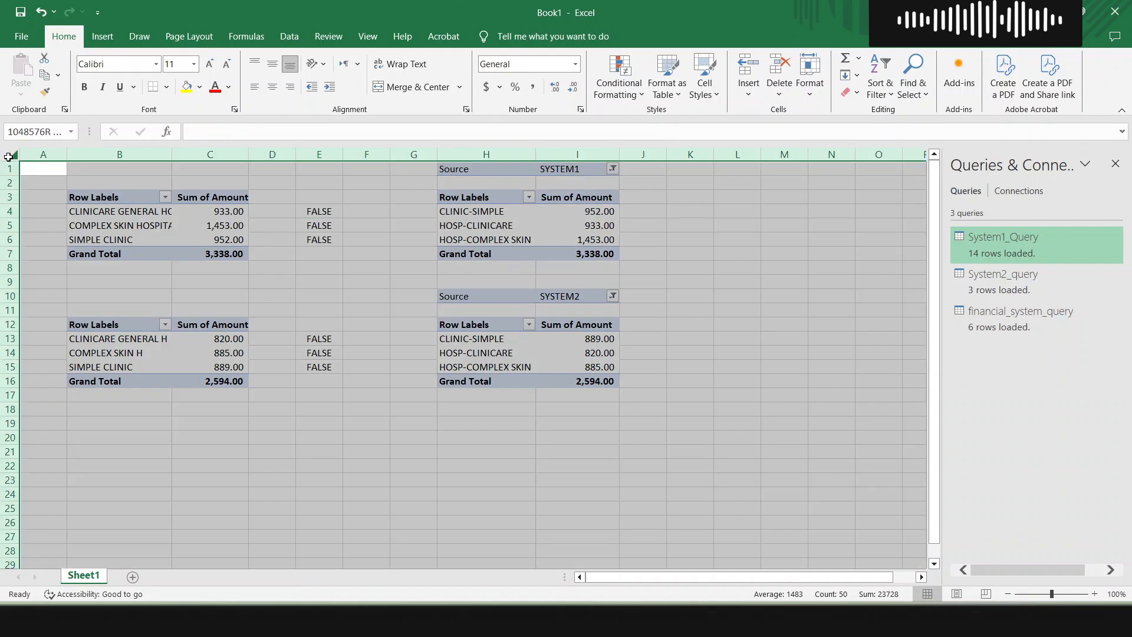
double_click(66, 154)
click(131, 214)
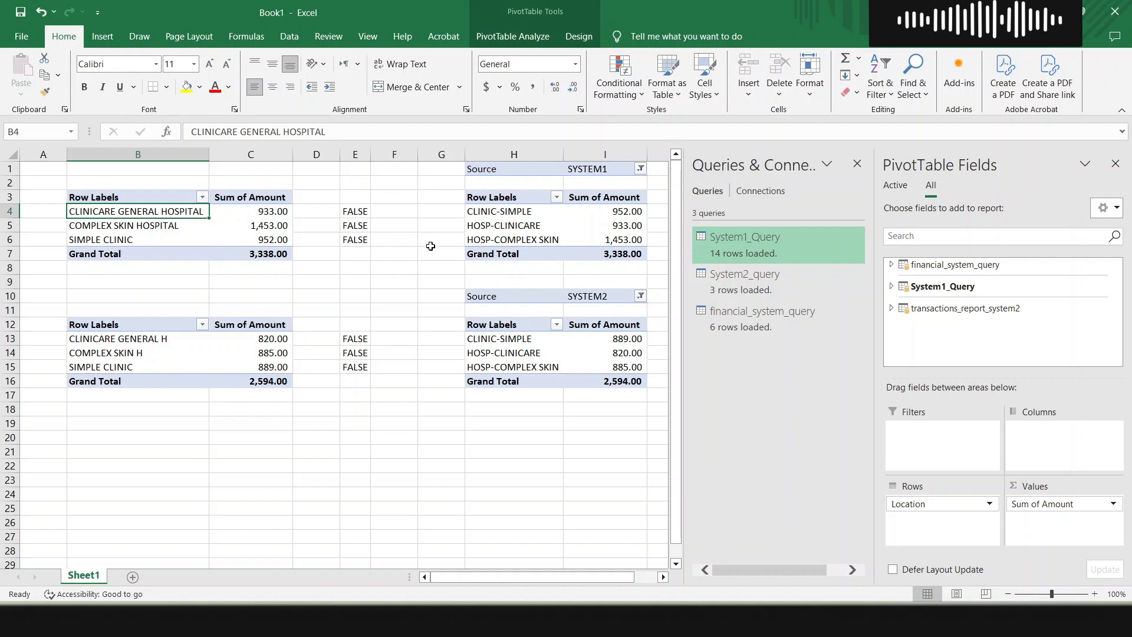
Examine how the location names in the System1 and System2 PivotTables differ from those in the financial system PivotTables
click(533, 227)
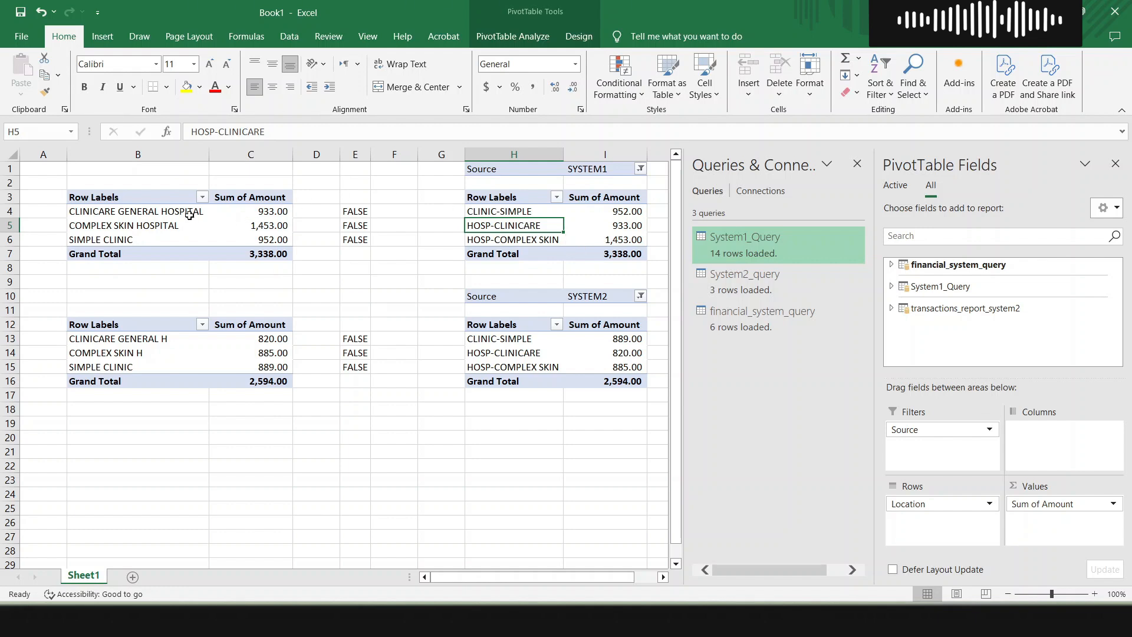
click(165, 212)
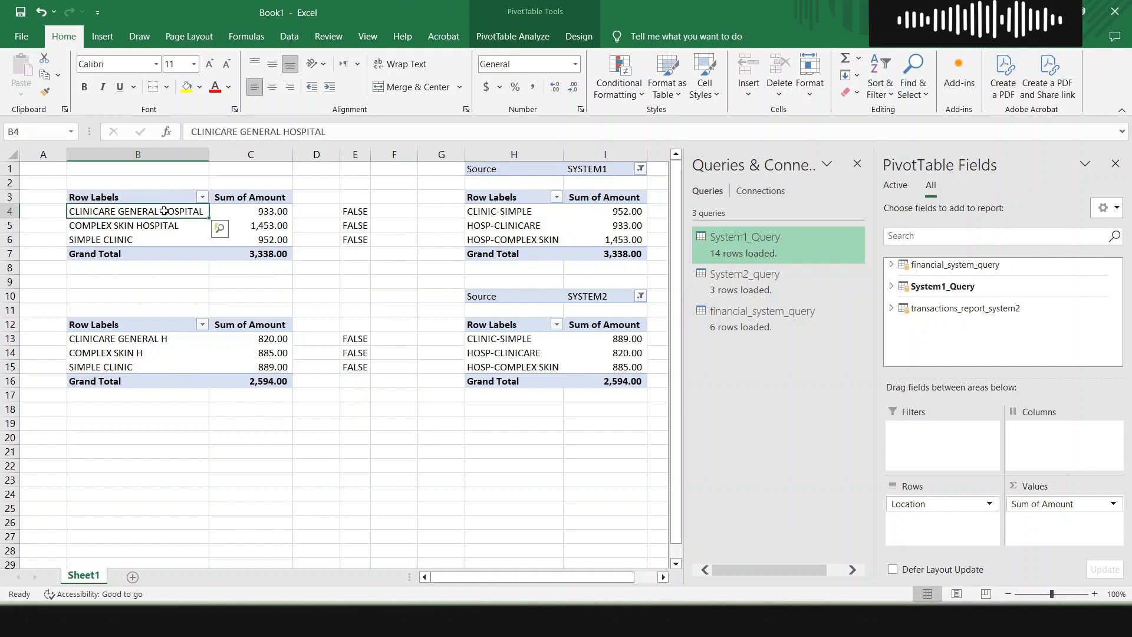
click(175, 344)
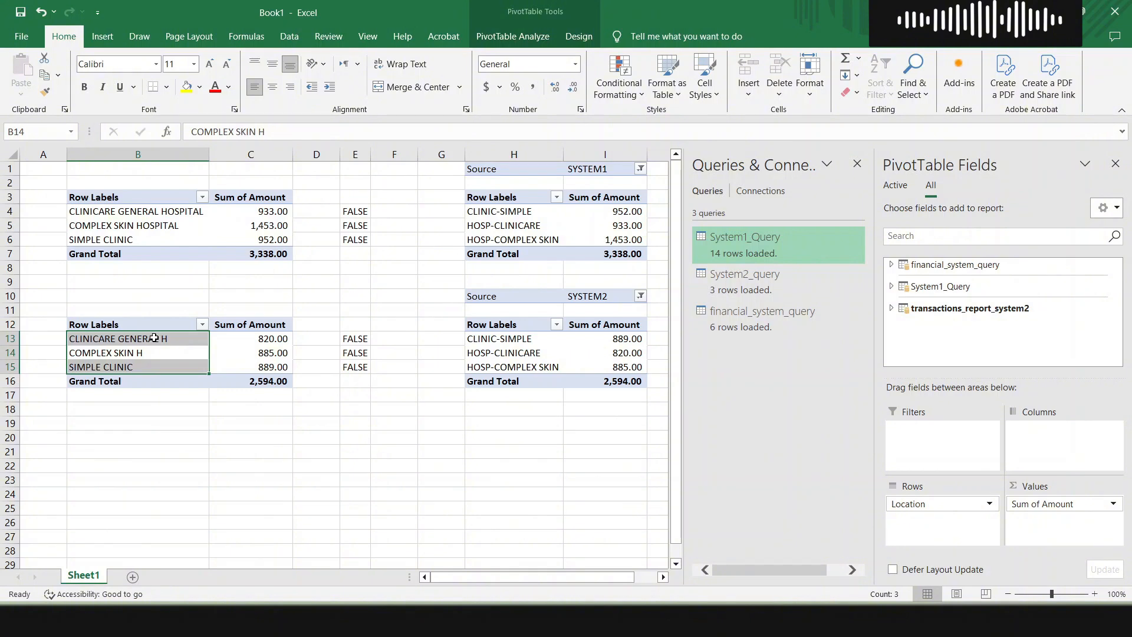
Compare the location names in the two system pivot tables in column B with those in the financial system pivot tables in column H
click(154, 339)
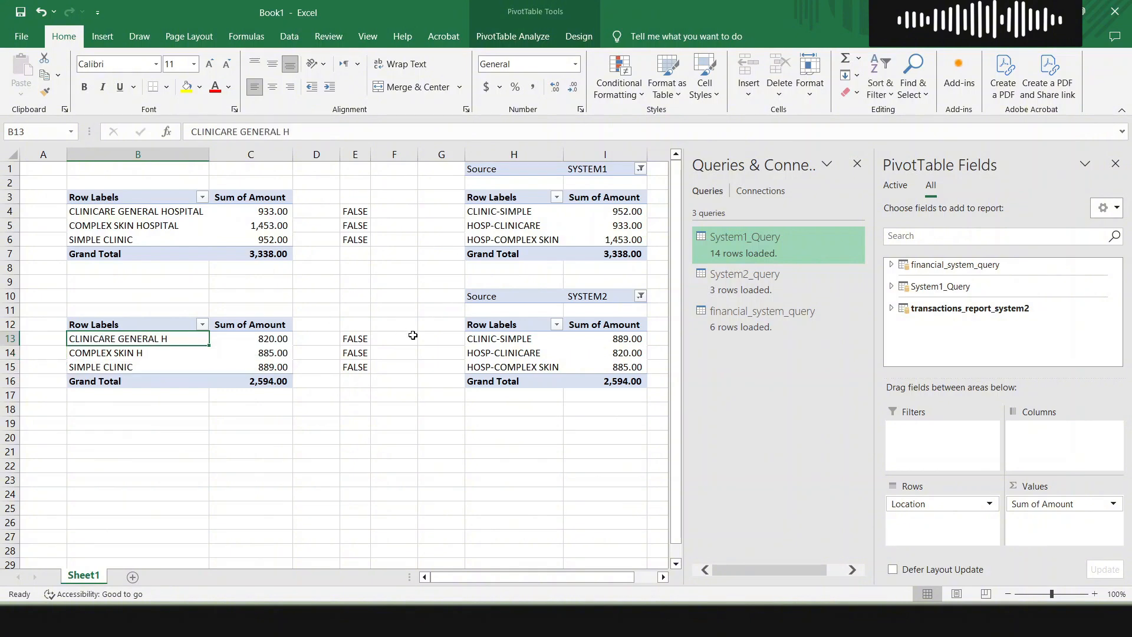
mouse_move(582, 377)
mouse_move(544, 369)
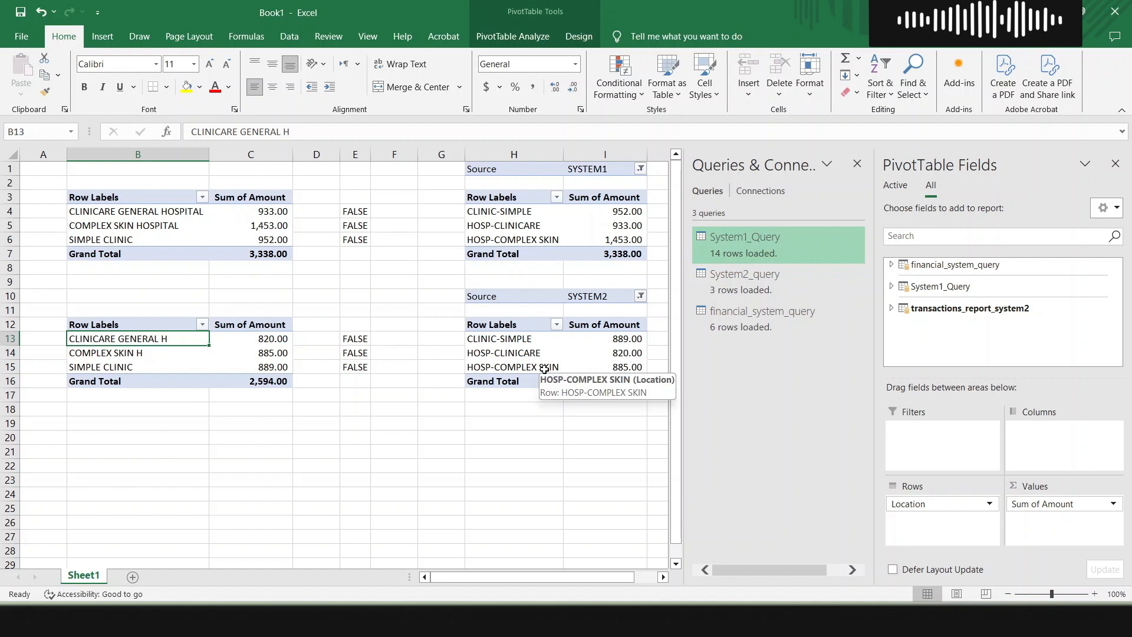
click(521, 348)
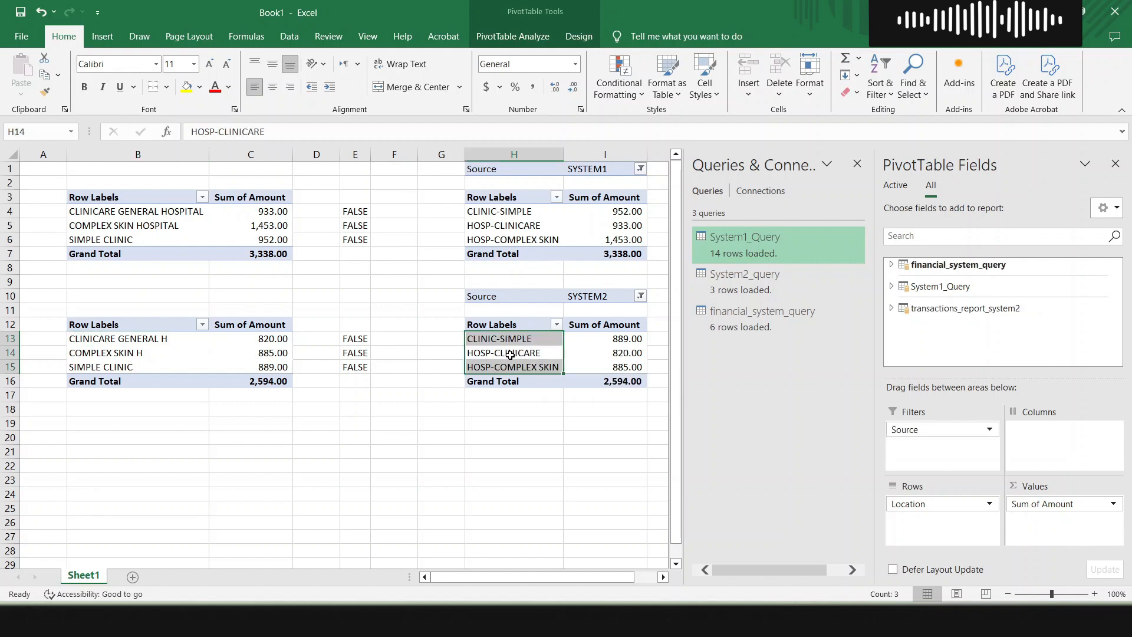
click(511, 354)
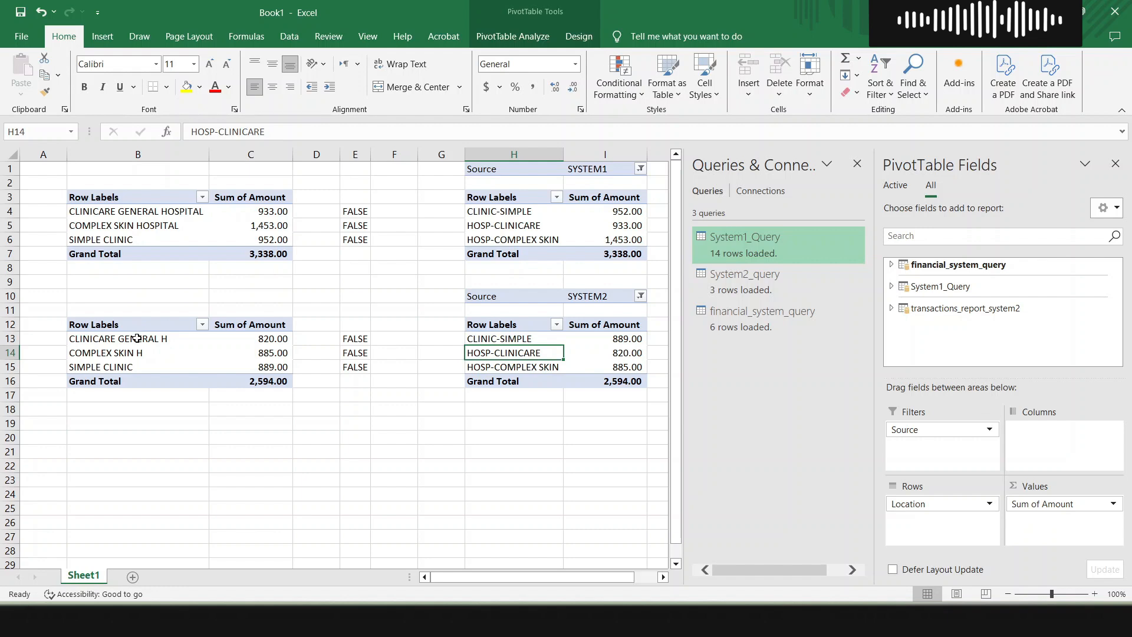
click(171, 169)
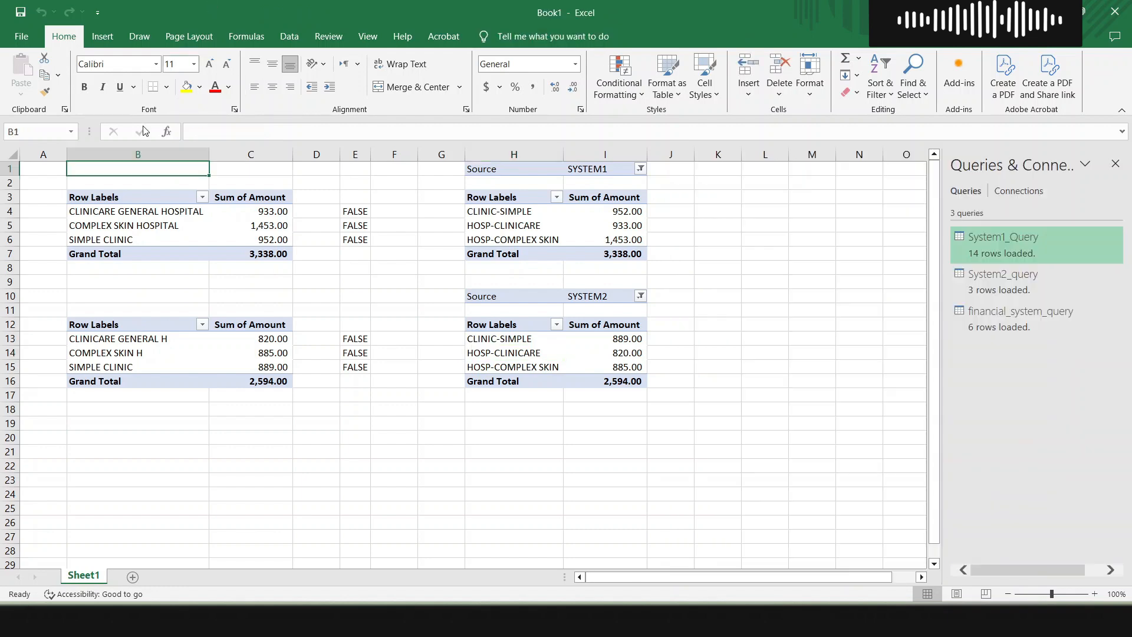
click(133, 215)
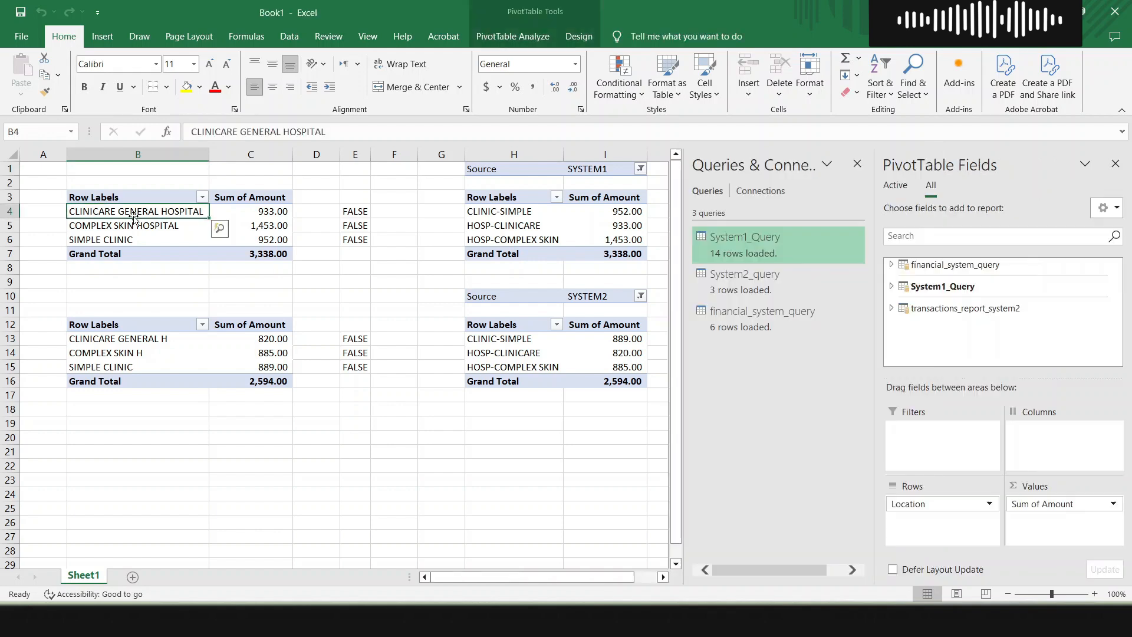
click(514, 212)
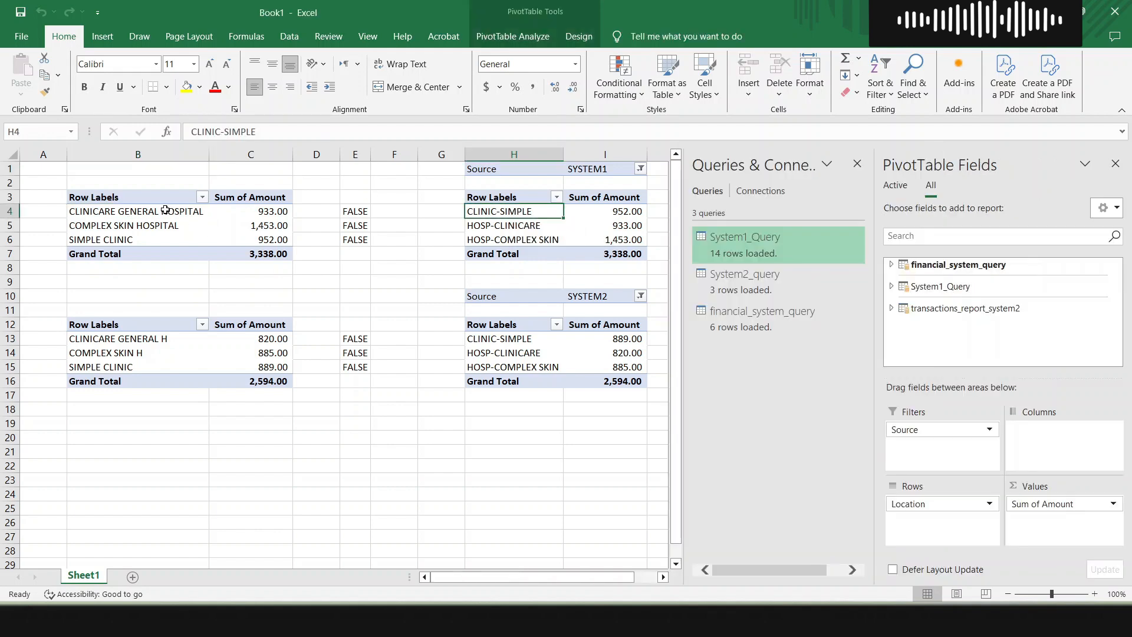
click(165, 211)
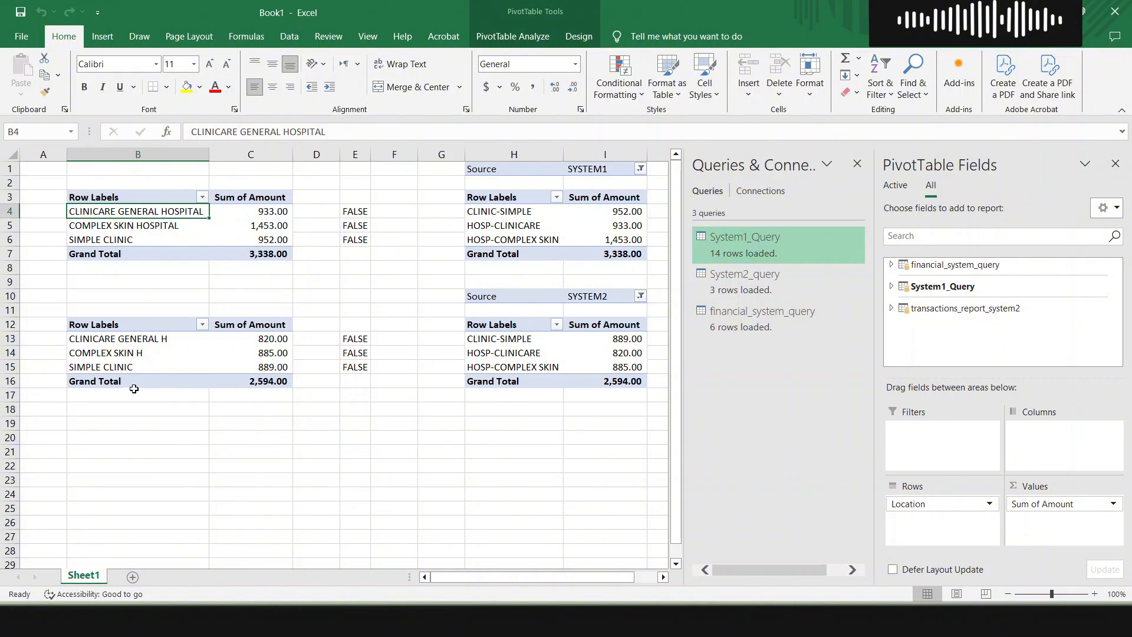
click(143, 339)
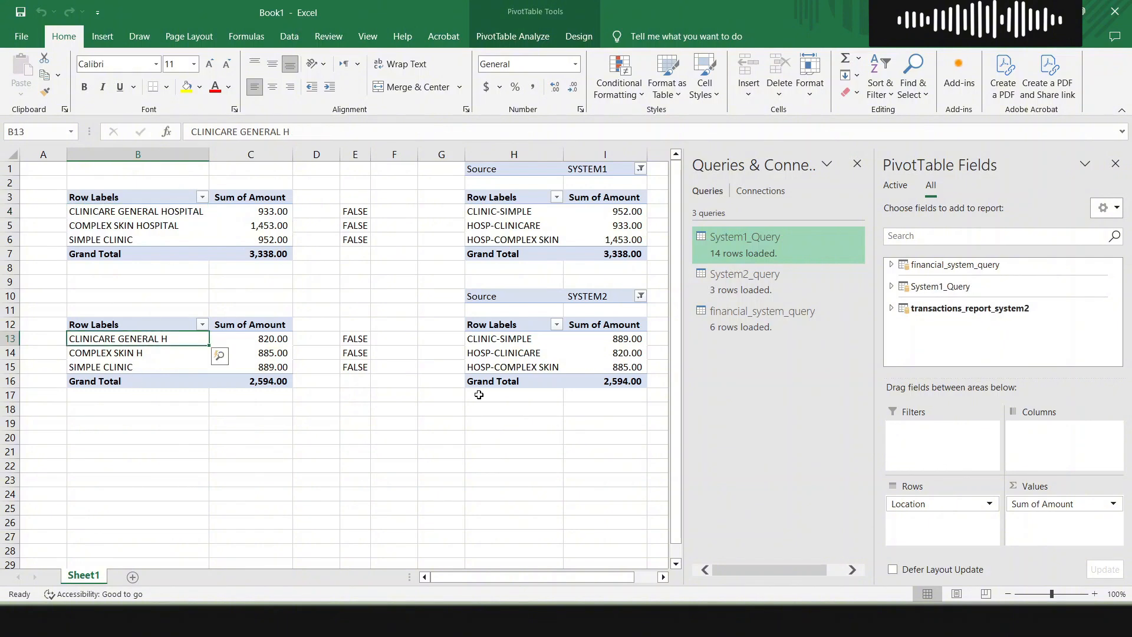
click(531, 356)
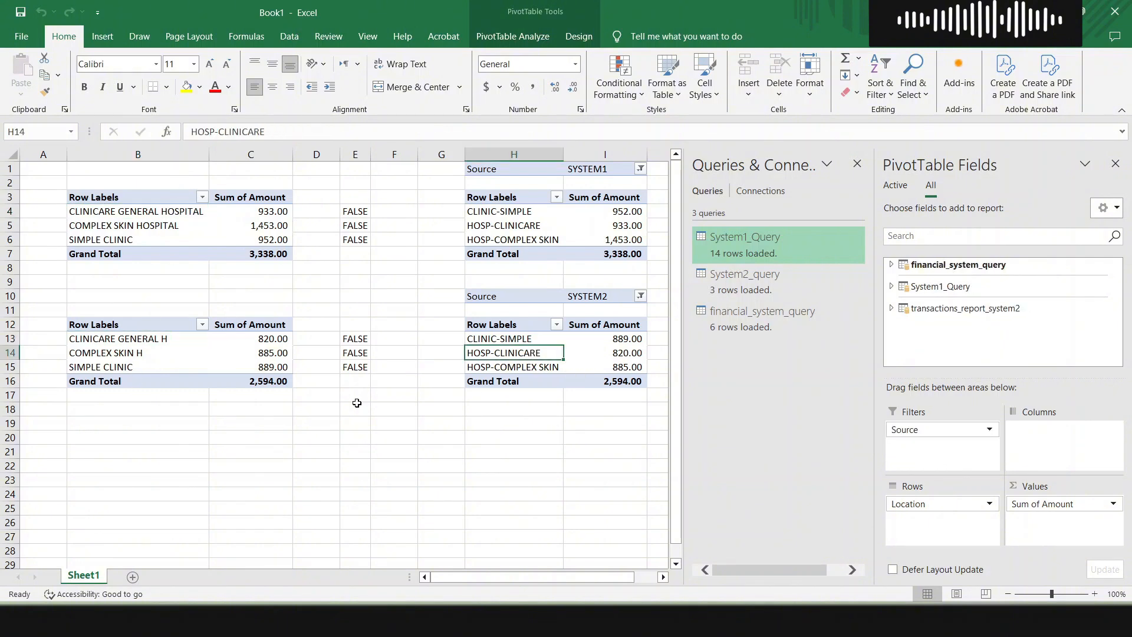
Add a new worksheet and name it Mapping_Sheet
click(132, 578)
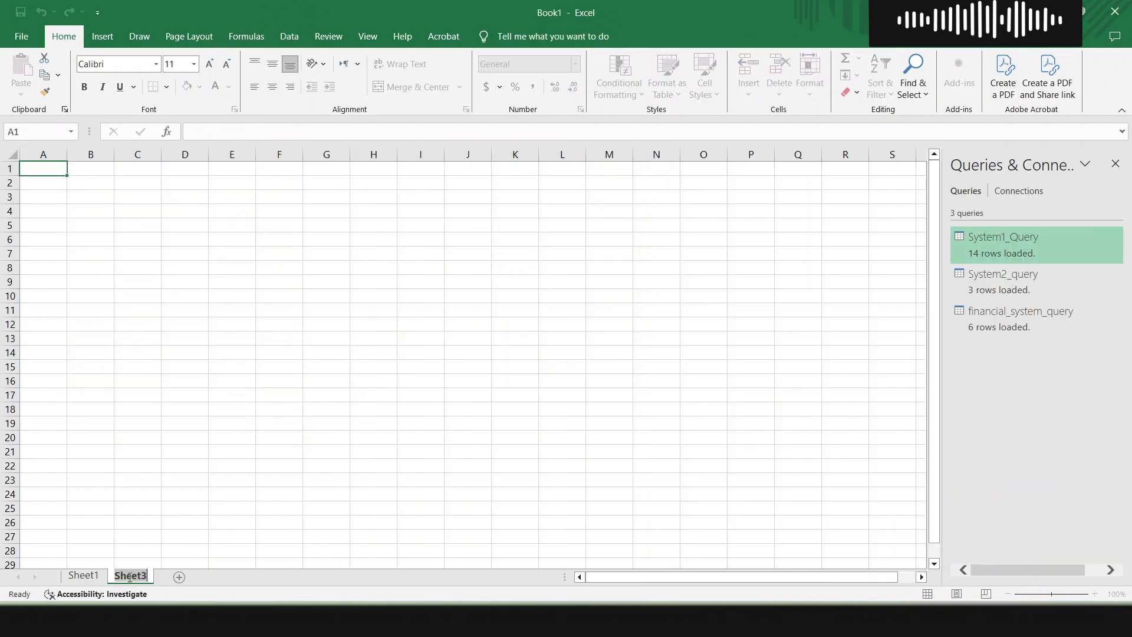
text(Mapping_S)
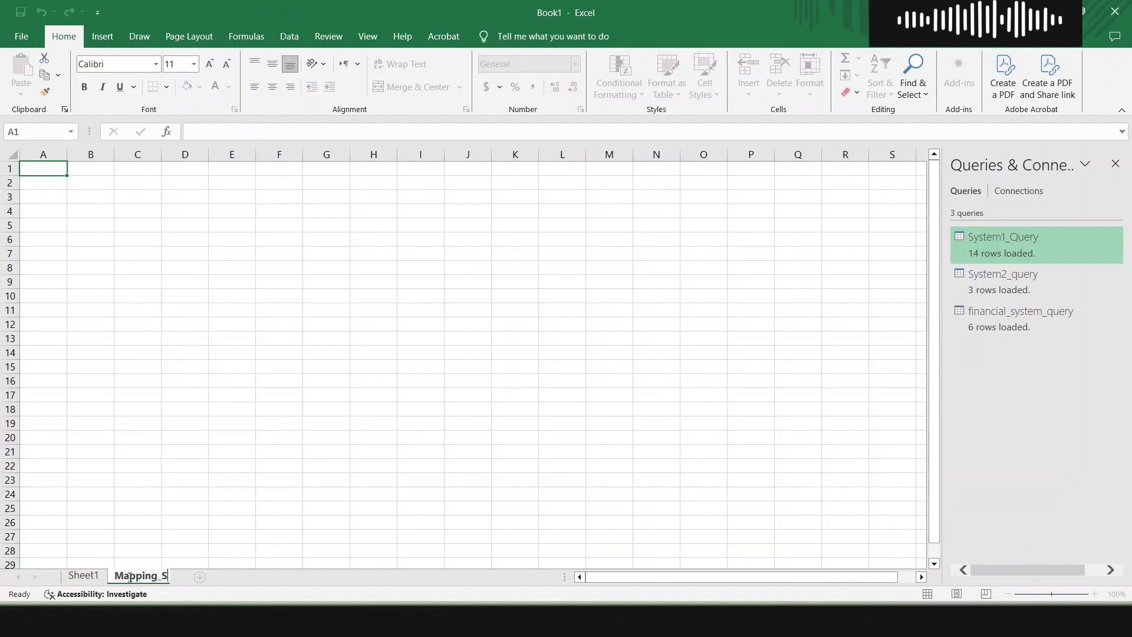
text(heet)
key(Return)
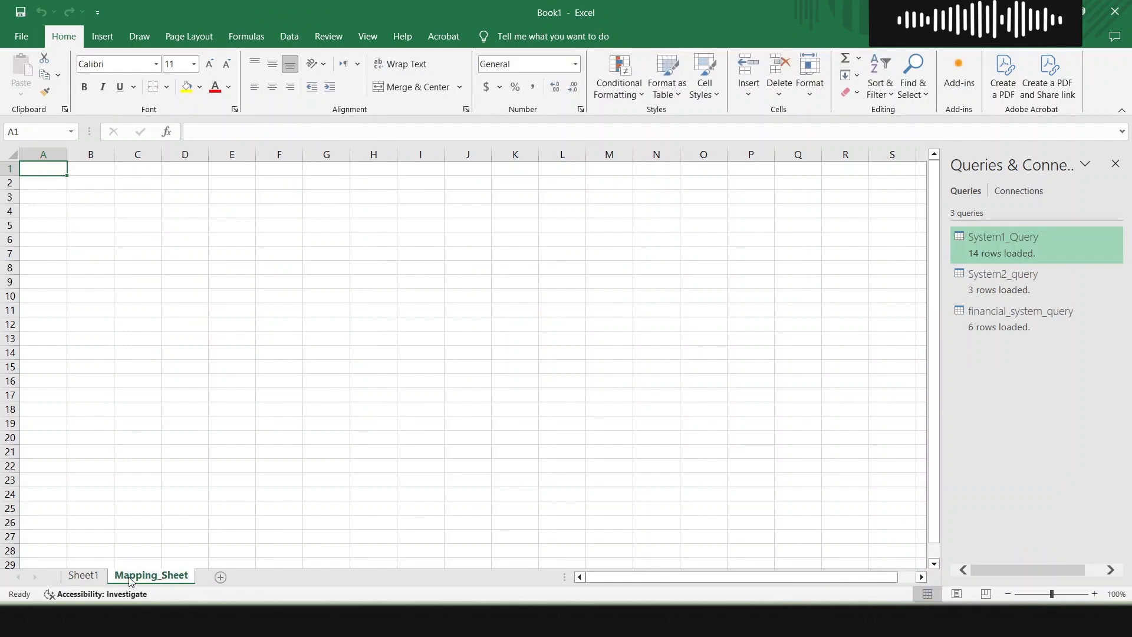
Copy the location names in Sheet1 H4:H6 into Mapping_Sheet from A2 as values only, and autofit column A
click(93, 579)
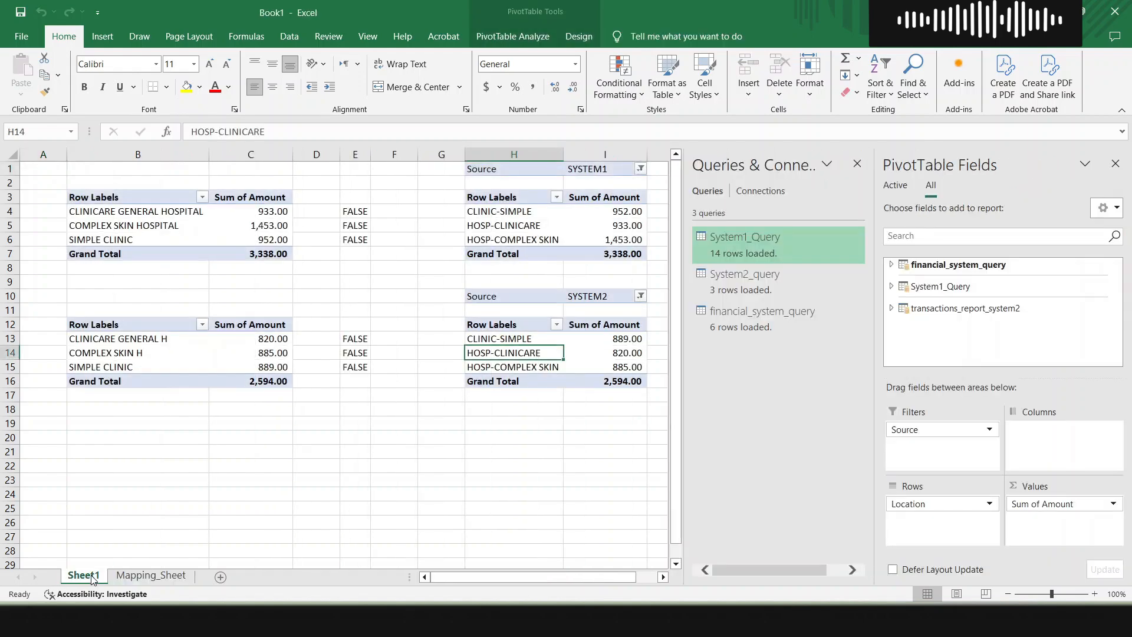
click(517, 213)
key(shift+Down)
key(shift+Down)
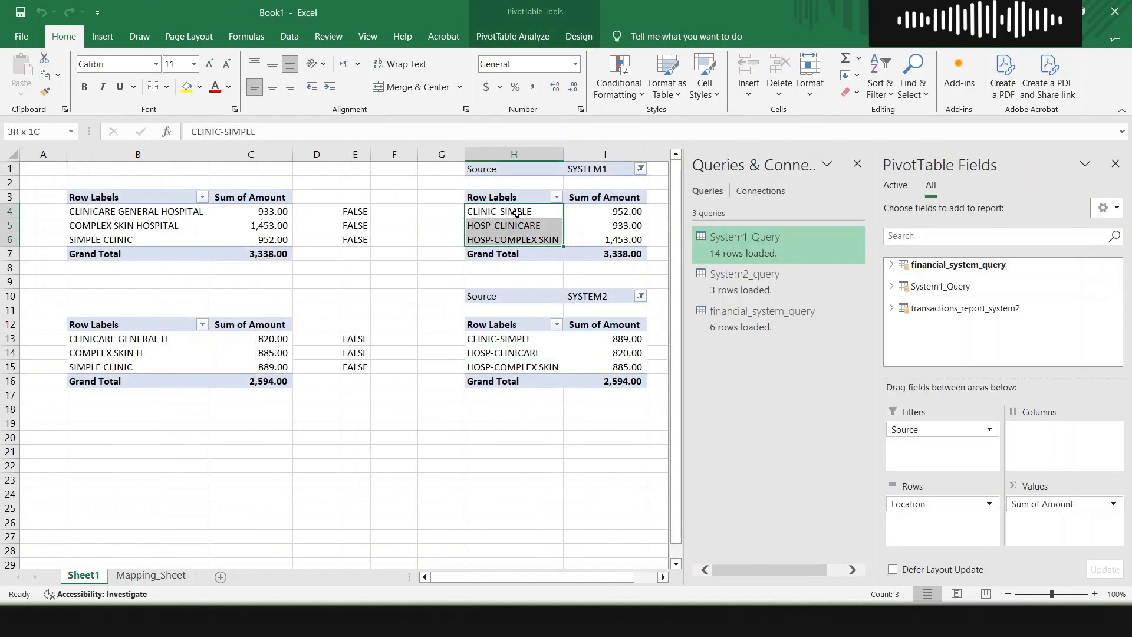
key(ctrl+c)
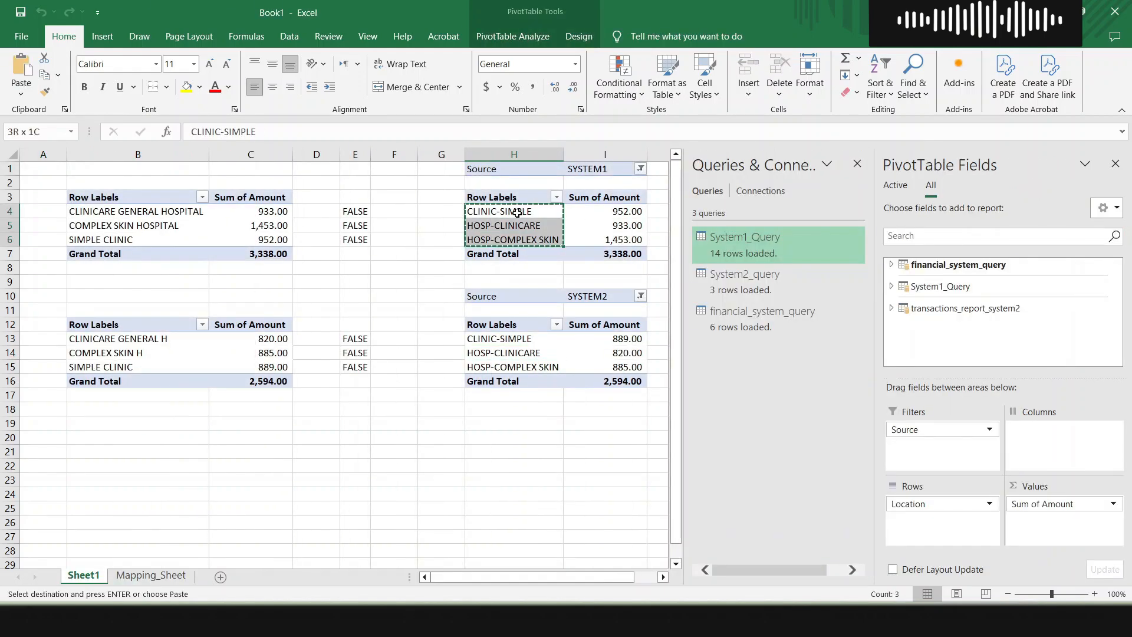
click(138, 584)
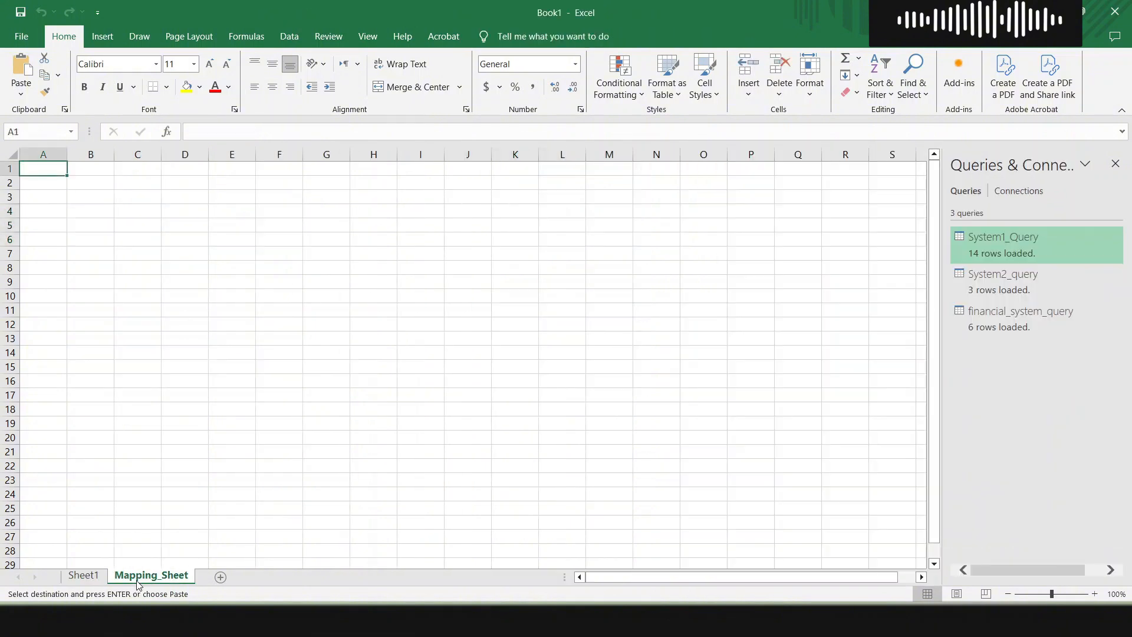
click(51, 187)
key(alt+e)
key(s)
key(v)
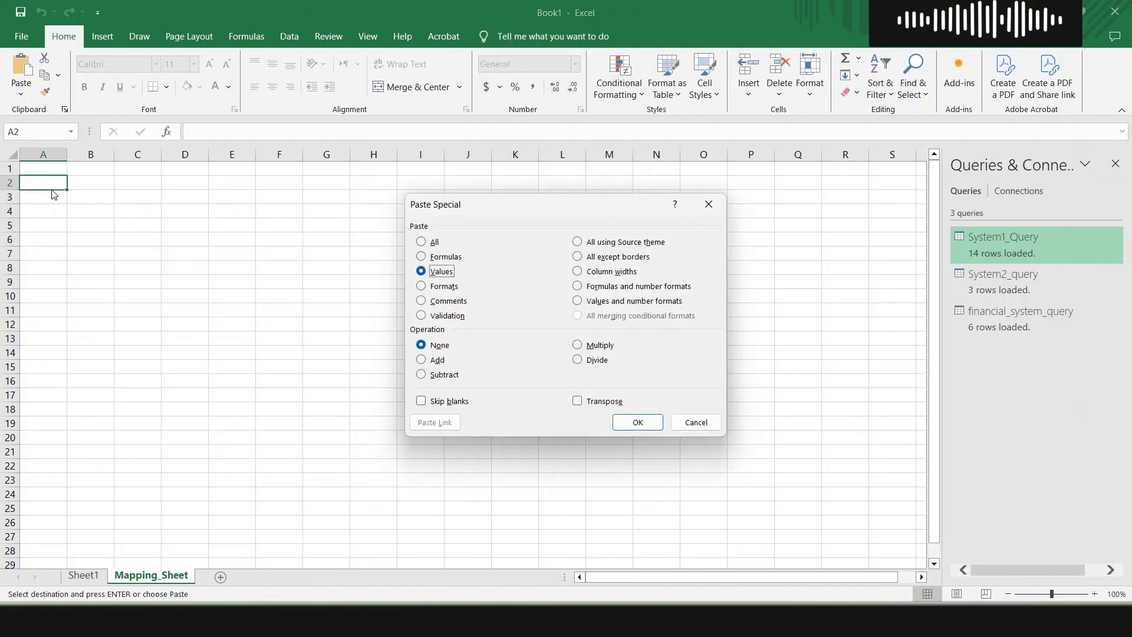
key(Return)
key(alt+o)
key(c)
key(a)
Enter the header "Location Name (Financial)" in A1 and autofit column A to it
key(Up)
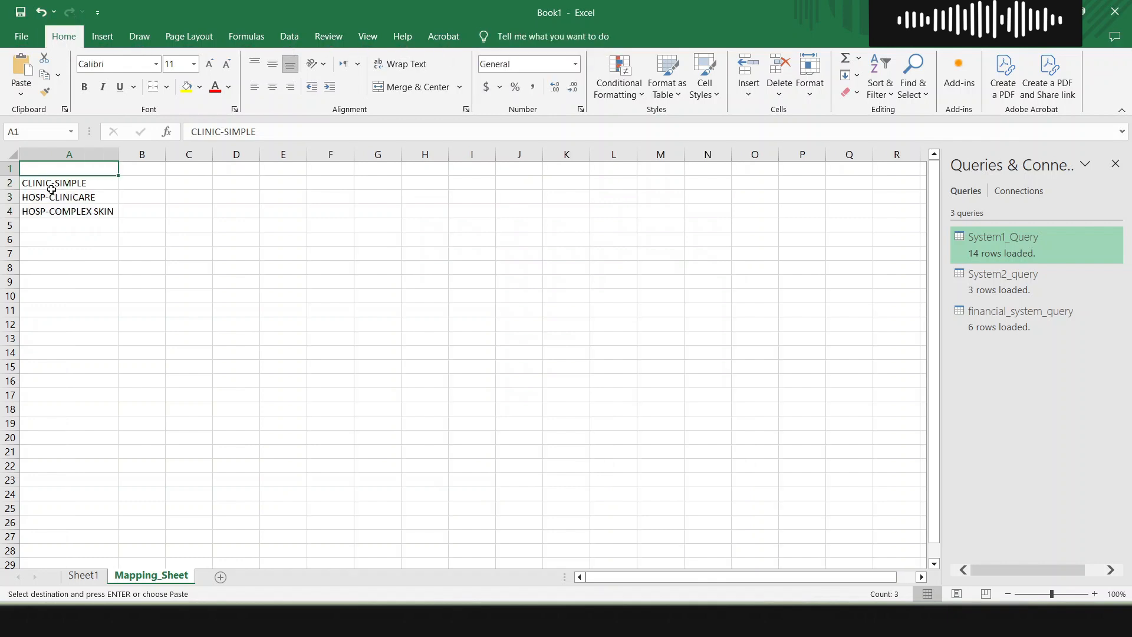
text(Locat)
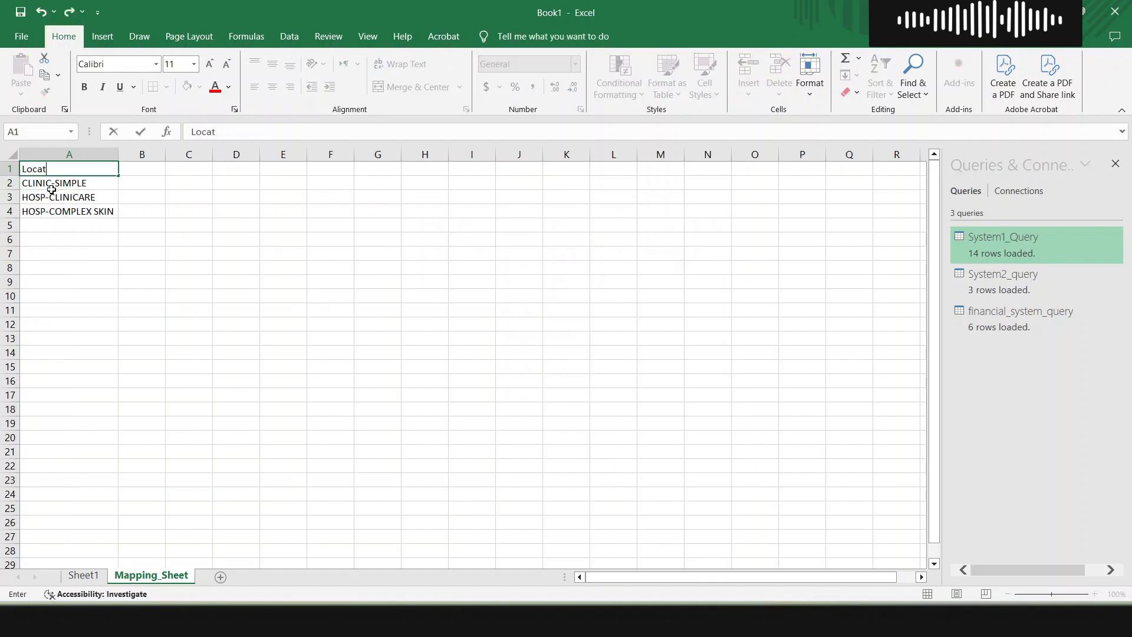
text(ion Name (Financial)
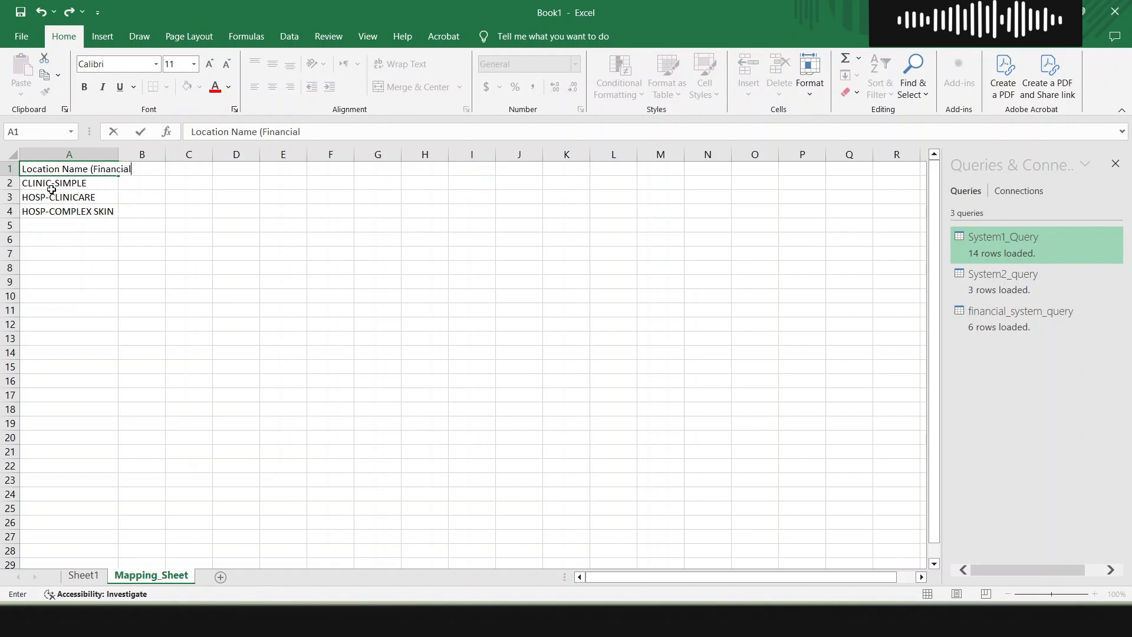
key(Return)
key(Up)
key(alt)
key(h)
key(o)
key(i)
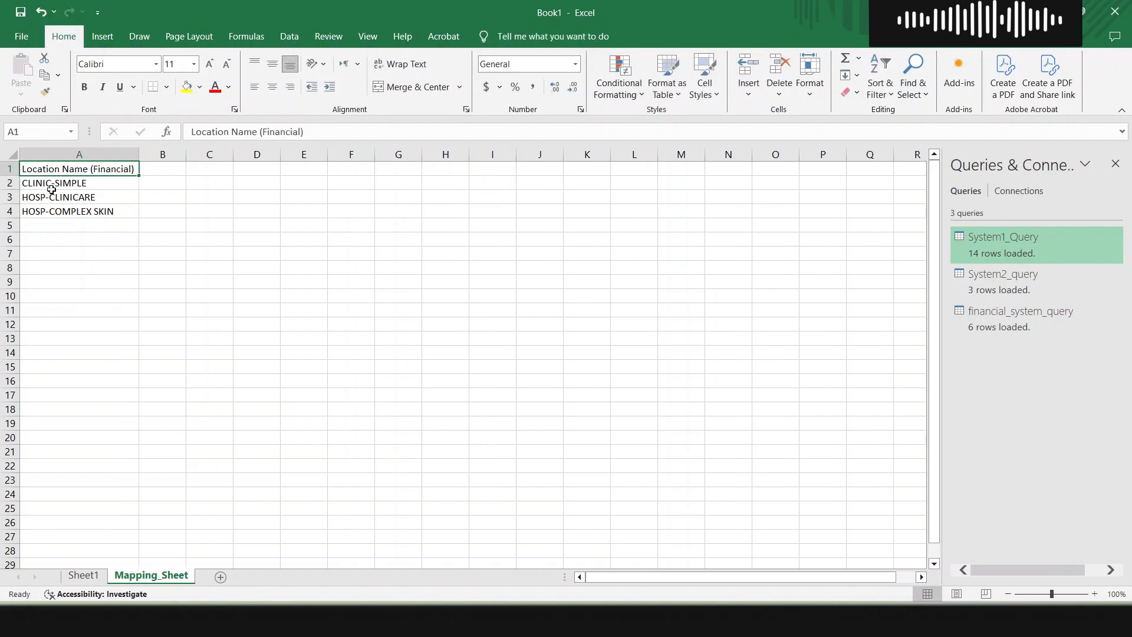
Enter the header "Common Name" in B1 and autofit column B to it
key(Right)
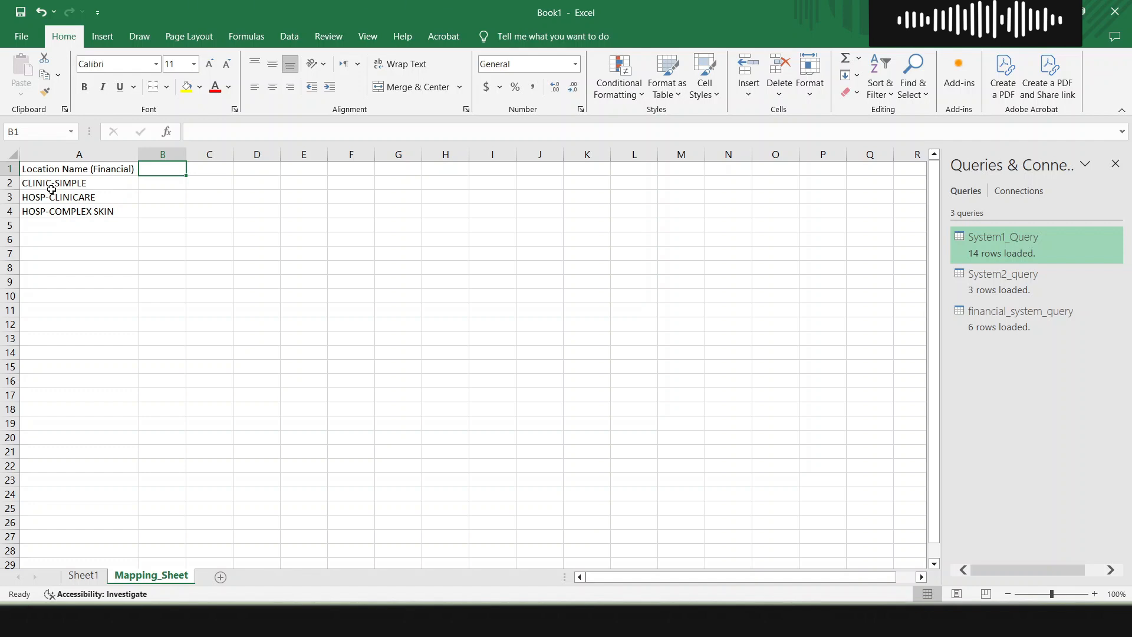
text(Common N)
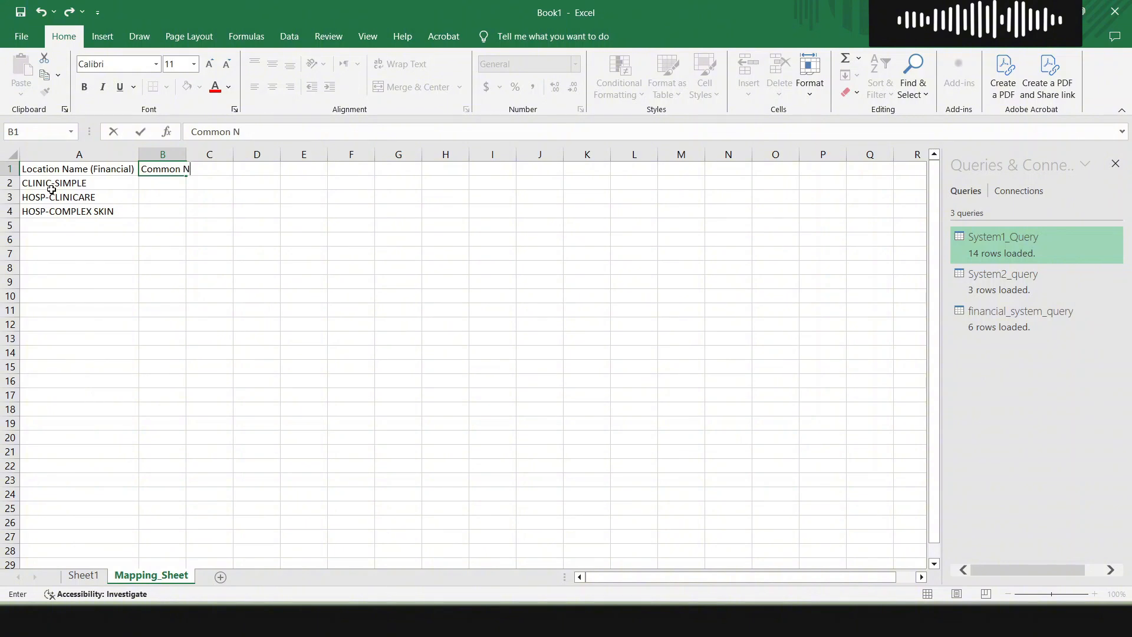
text(ame)
key(Return)
key(Up)
key(alt)
key(h)
key(o)
key(i)
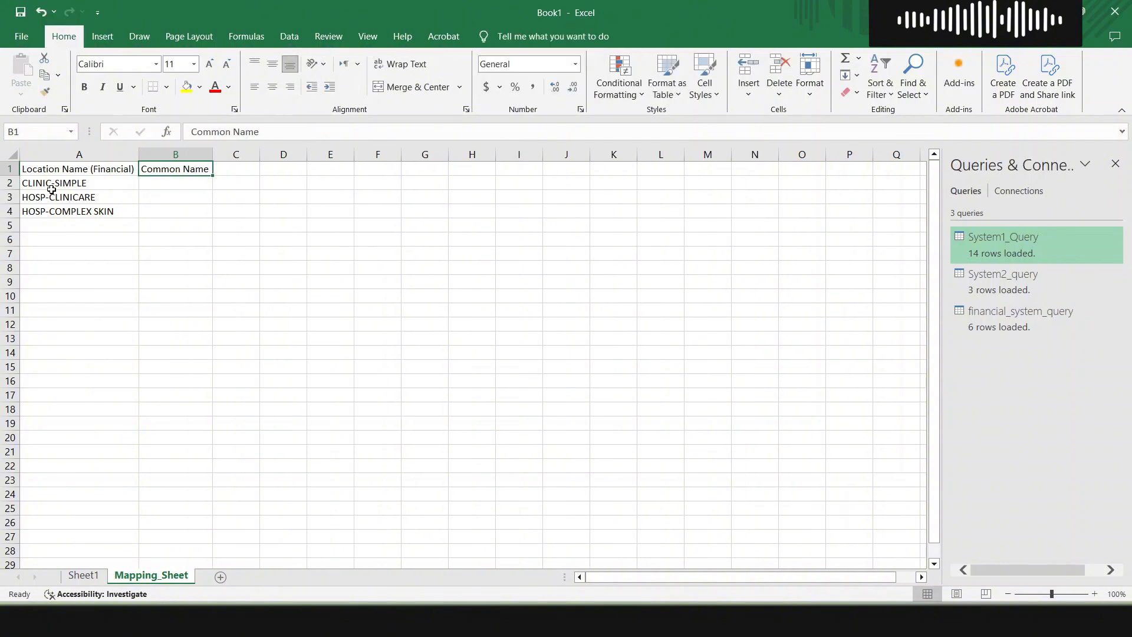
Map CLINIC-SIMPLE by linking B2 of Mapping_Sheet to the SIMPLE CLINIC label in Sheet1 cell B6
key(Down)
key(Left)
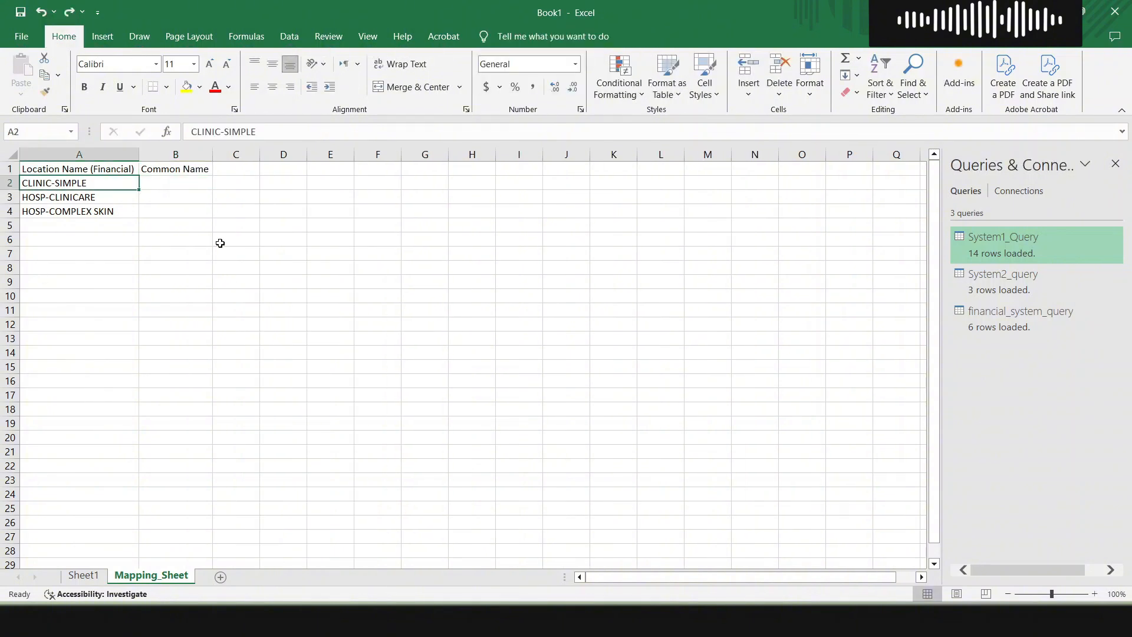
key(Right)
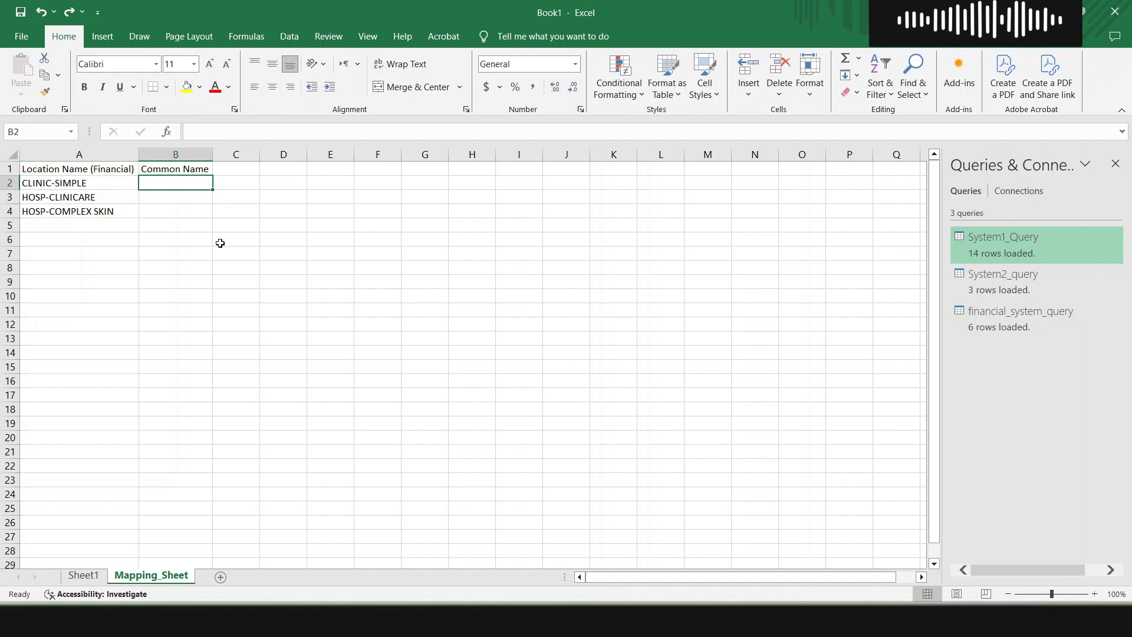
text(=)
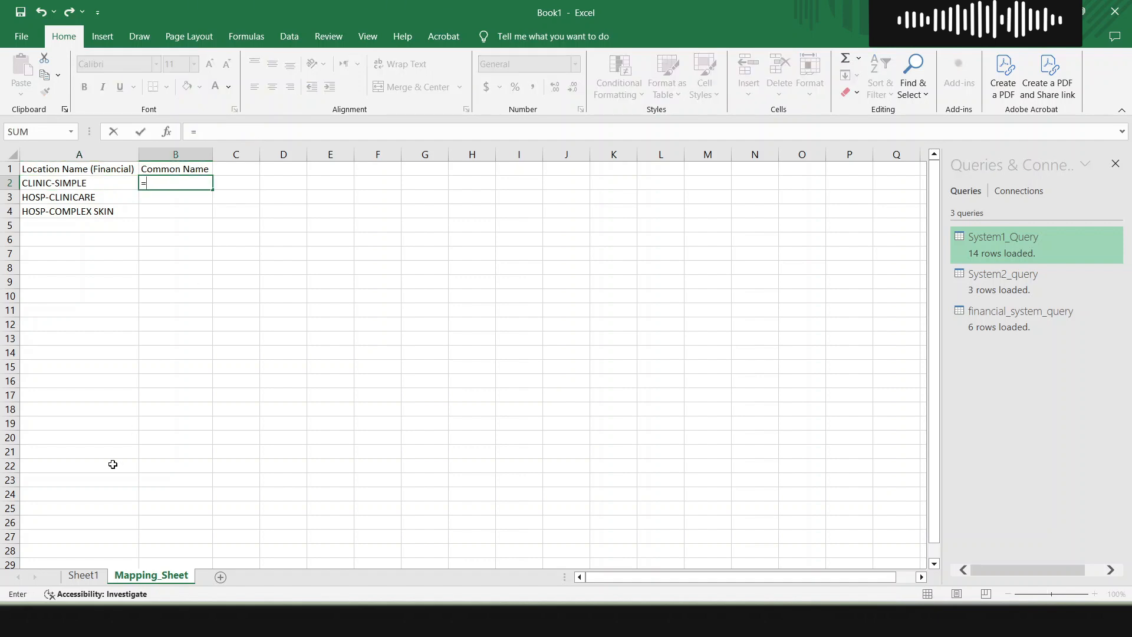
click(95, 578)
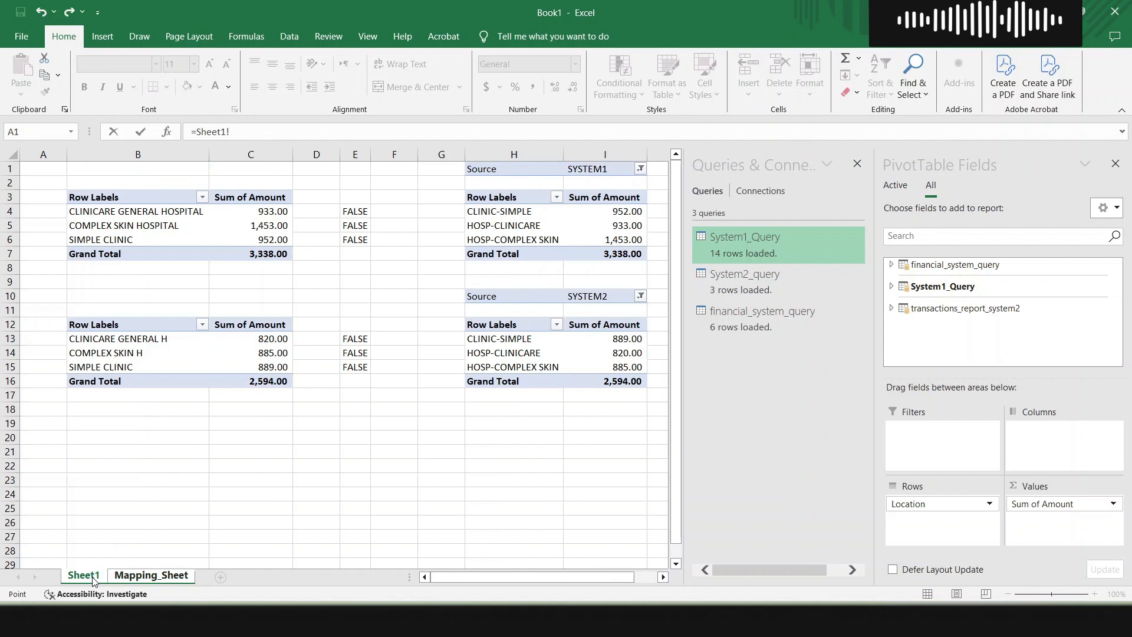
click(135, 239)
key(Return)
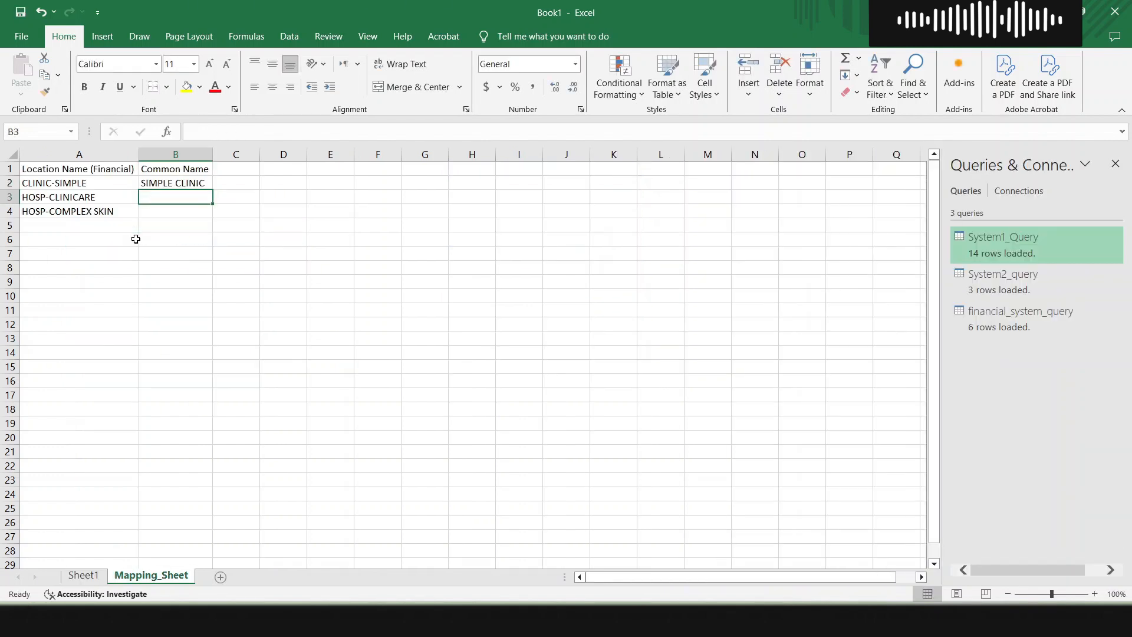
Map HOSP-CLINICARE by linking B3 to the CLINICARE GENERAL HOSPITAL label in Sheet1 cell B4
text(=)
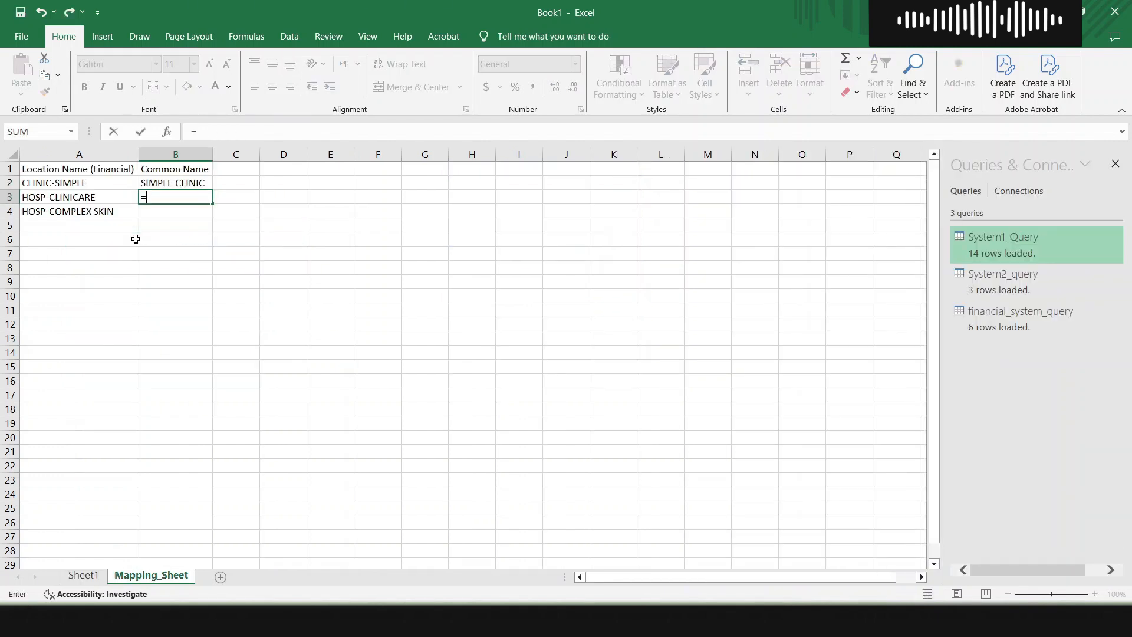
click(86, 578)
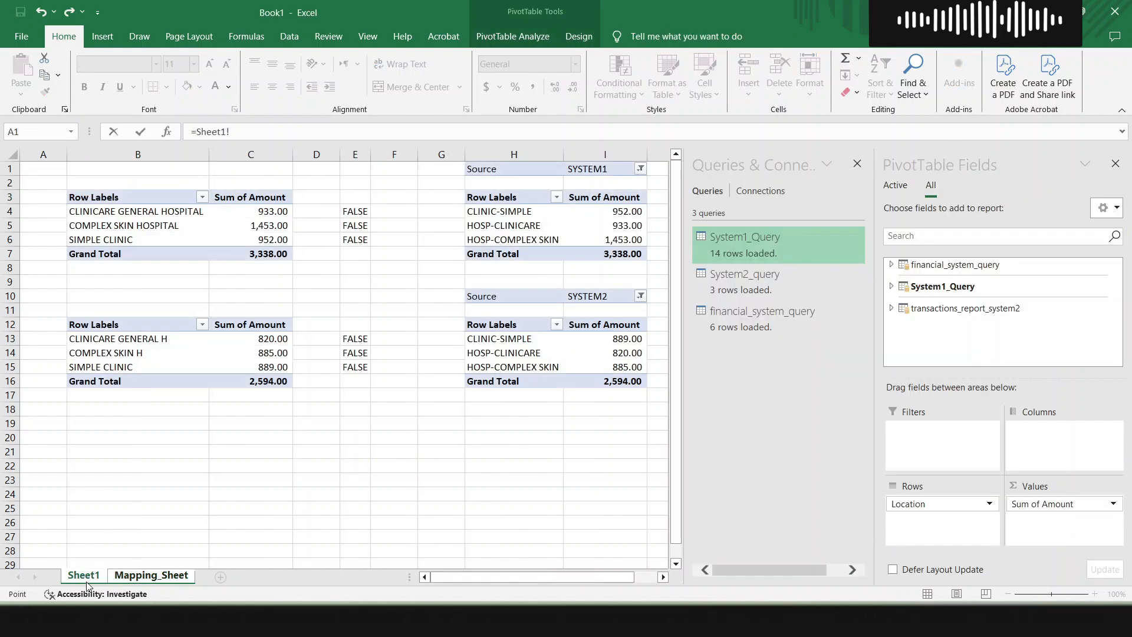
click(137, 211)
key(Return)
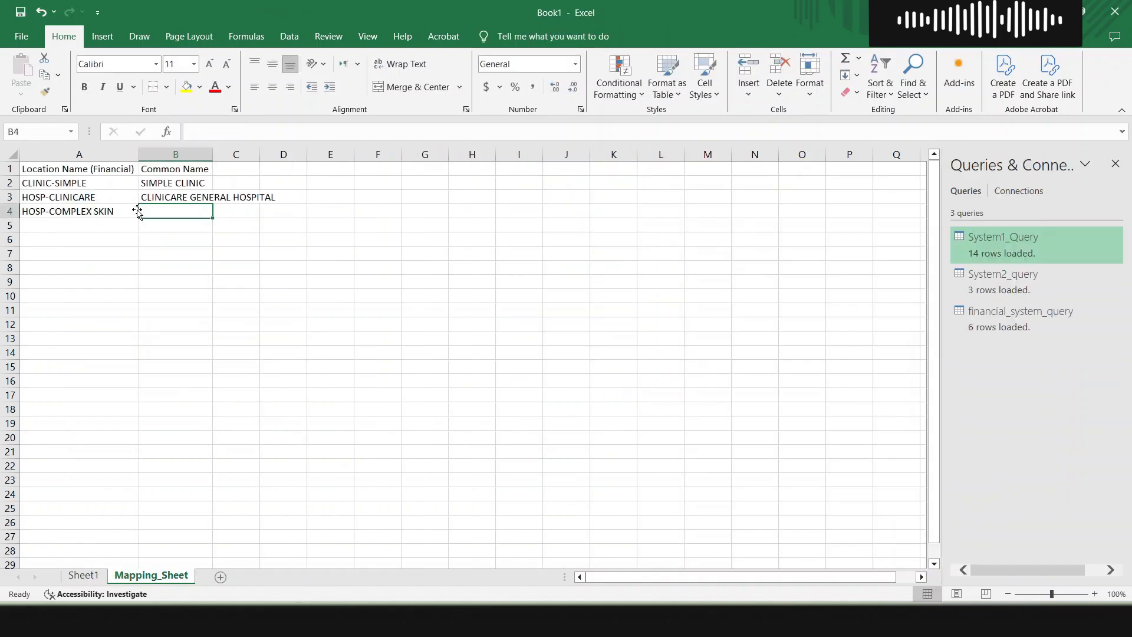
Map HOSP-COMPLEX SKIN by linking B4 to the COMPLEX SKIN HOSPITAL label in Sheet1 cell B5
text(=)
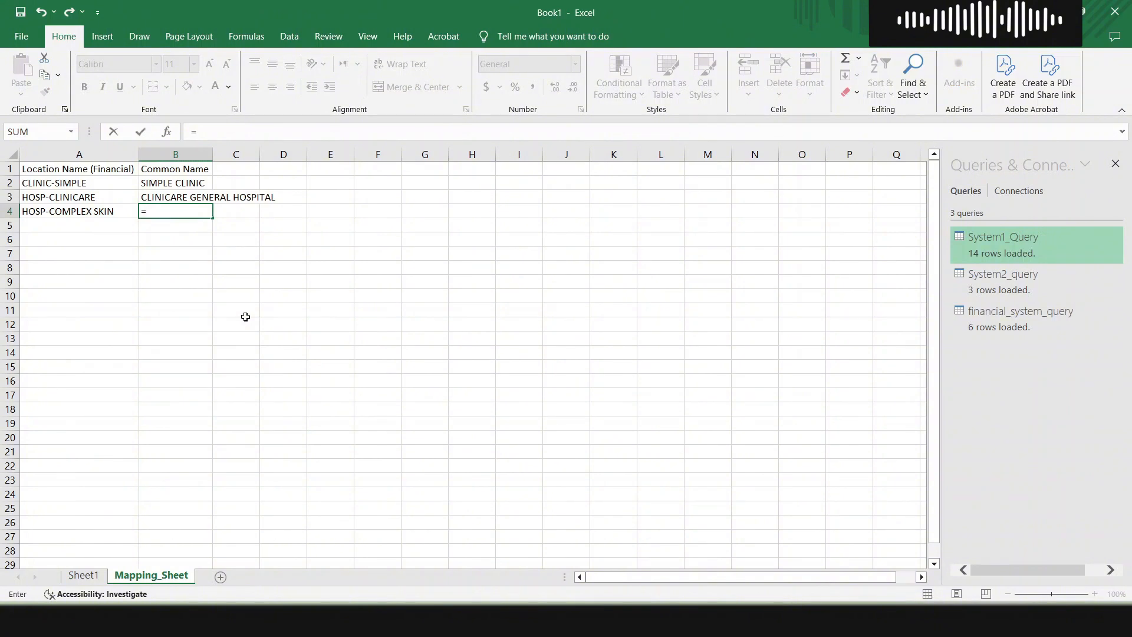
click(98, 577)
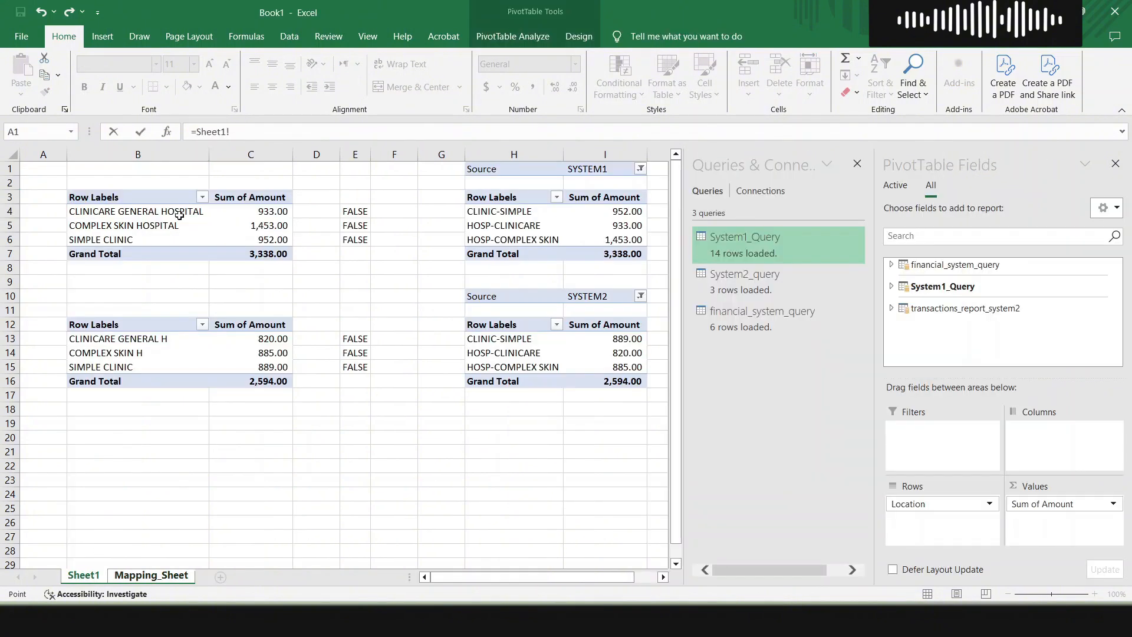
click(177, 227)
key(Return)
key(Up)
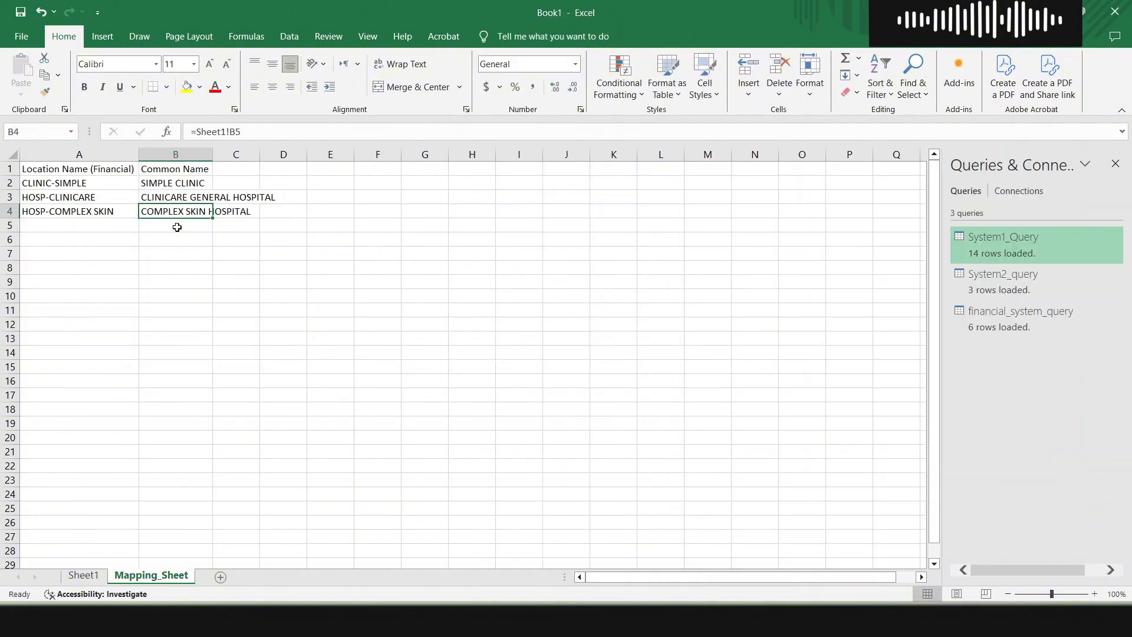
Replace the link formulas in B1:B4 of Mapping_Sheet with their static values using Paste Special Values
key(ctrl+shift+Up)
key(ctrl+c)
key(ctrl+alt+v)
key(v)
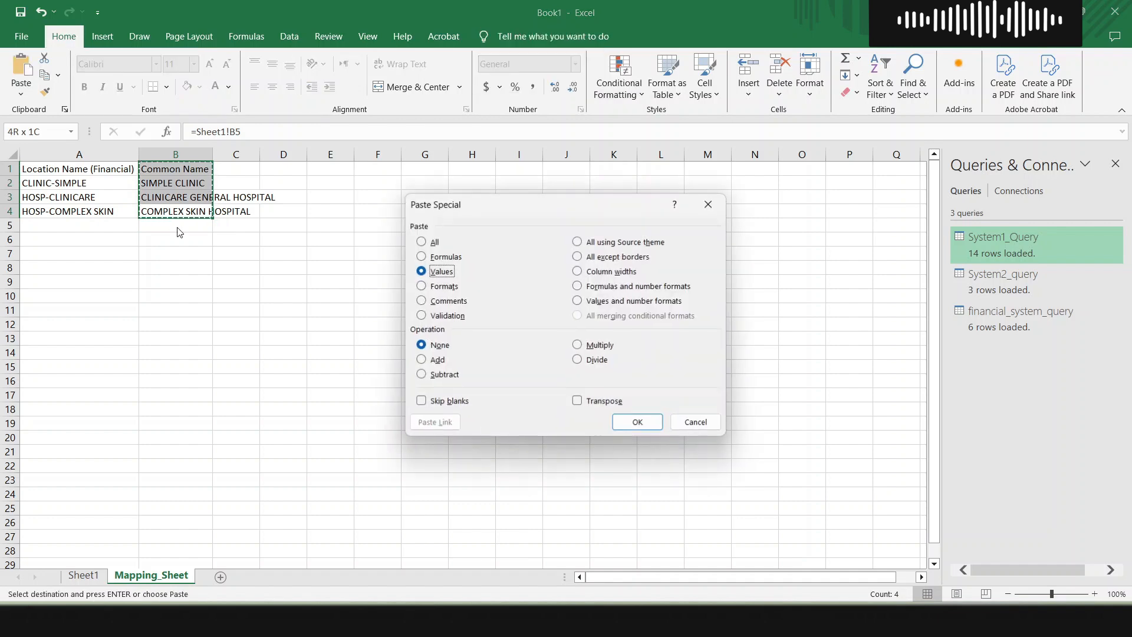
key(Return)
key(Up)
key(Up)
key(Escape)
Make the header row bold, covering both Location Name (Financial) and Common Name
key(Up)
key(shift+space)
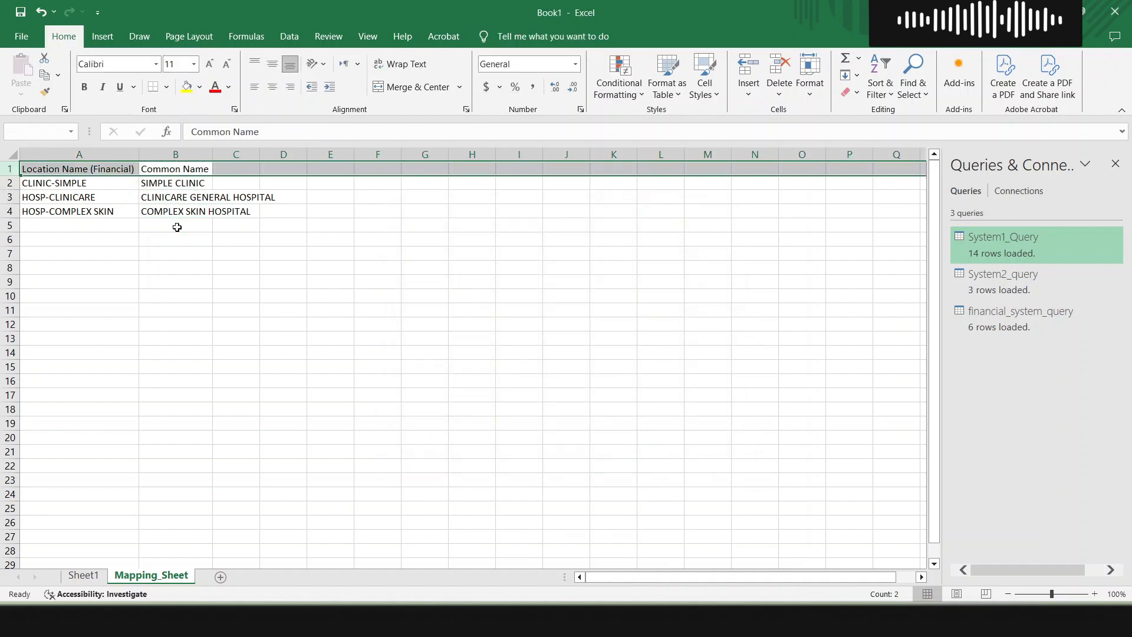
key(ctrl+a)
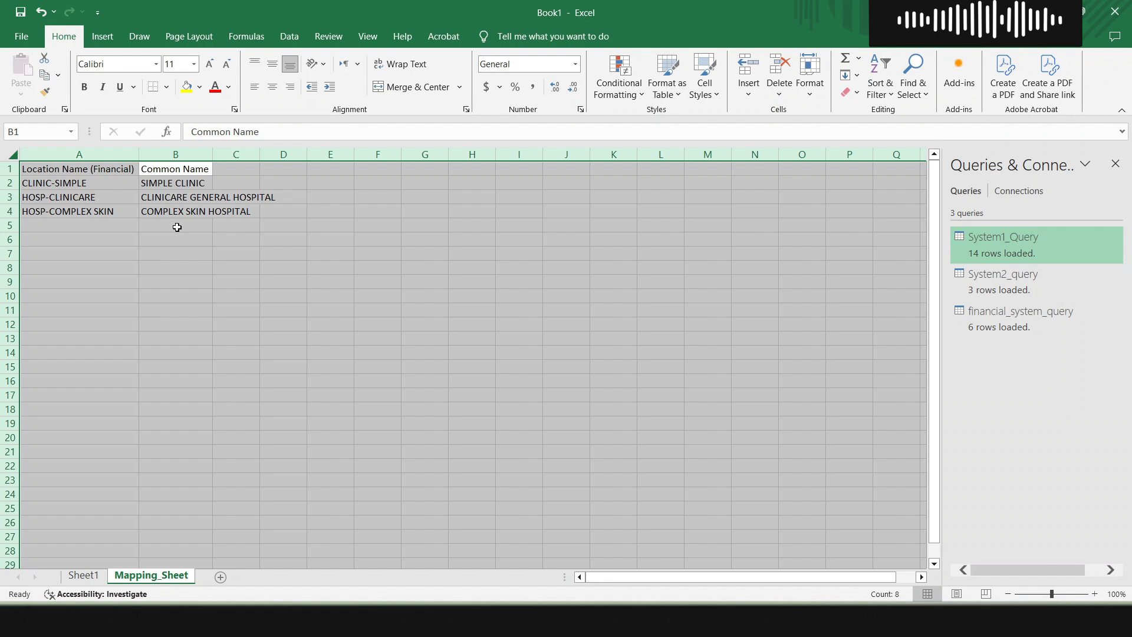
key(Up)
key(ctrl+b)
key(Left)
key(shift+space)
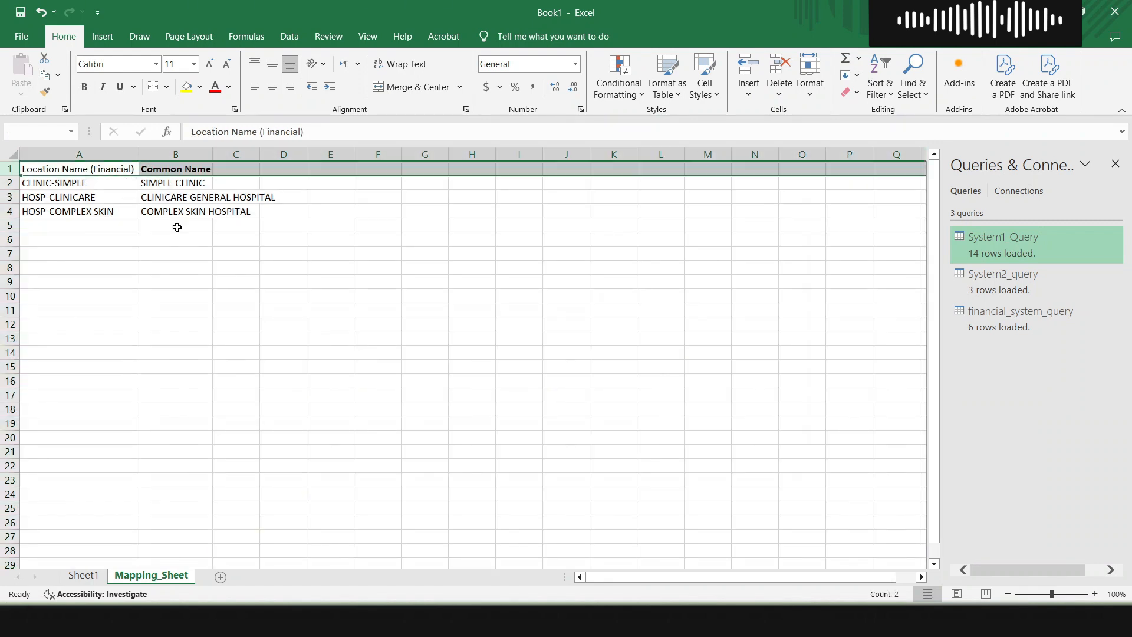
key(ctrl+b)
Autofit the widths of all columns on Mapping_Sheet
key(ctrl+a)
key(alt+h)
key(o)
key(i)
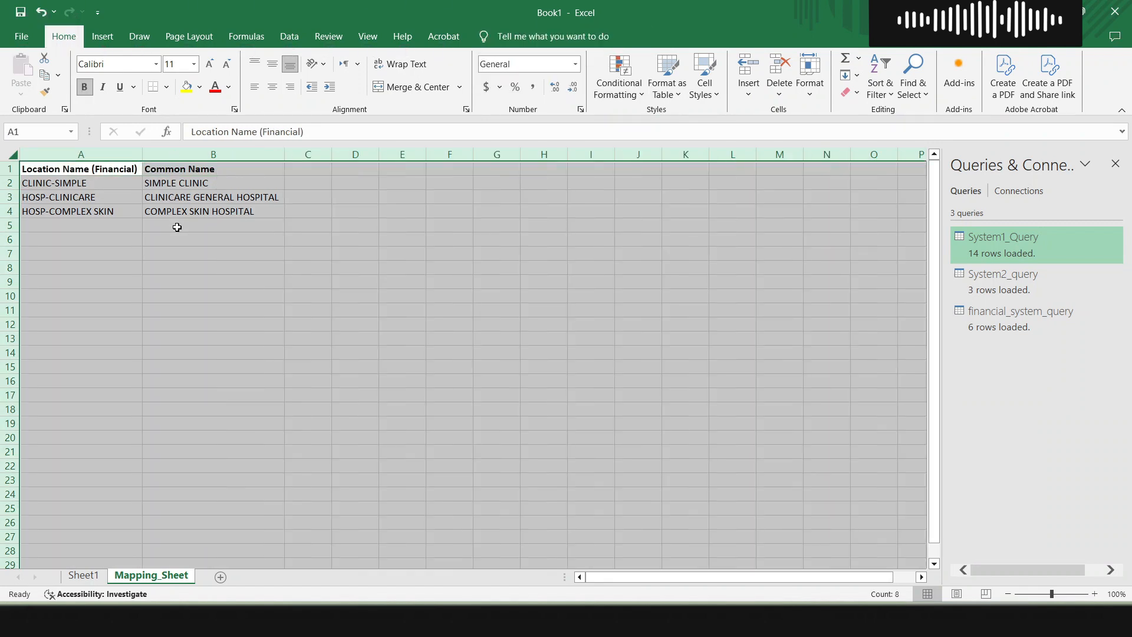
key(Up)
key(Right)
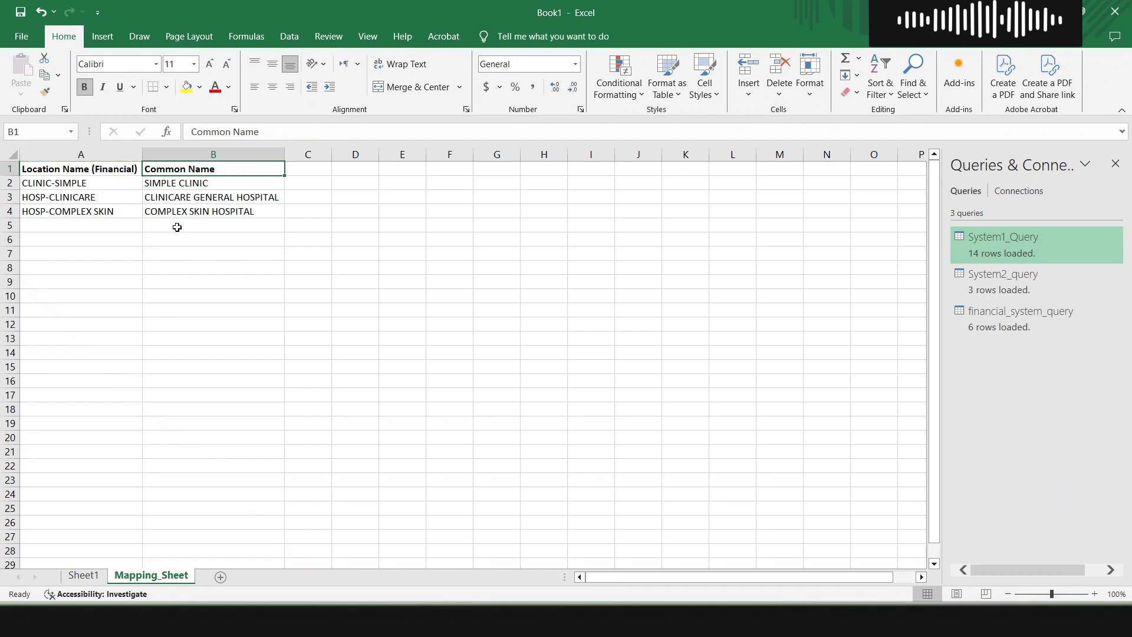
Convert the range A1:B4 into a table that has headers
key(Left)
key(ctrl+shift+Down)
key(shift+Right)
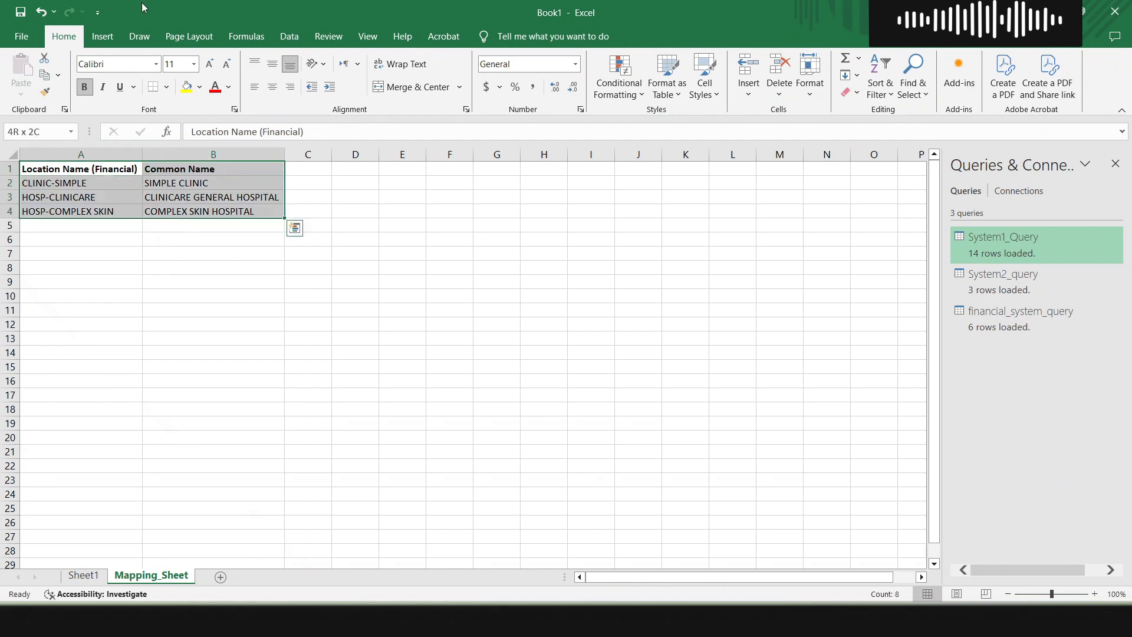
click(112, 36)
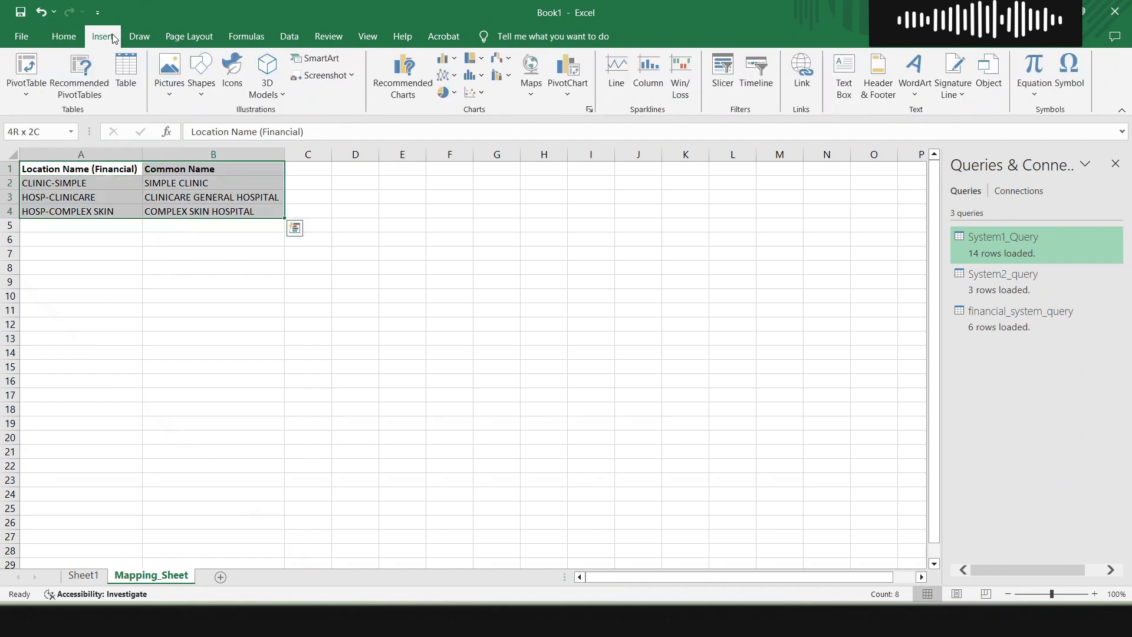
click(124, 71)
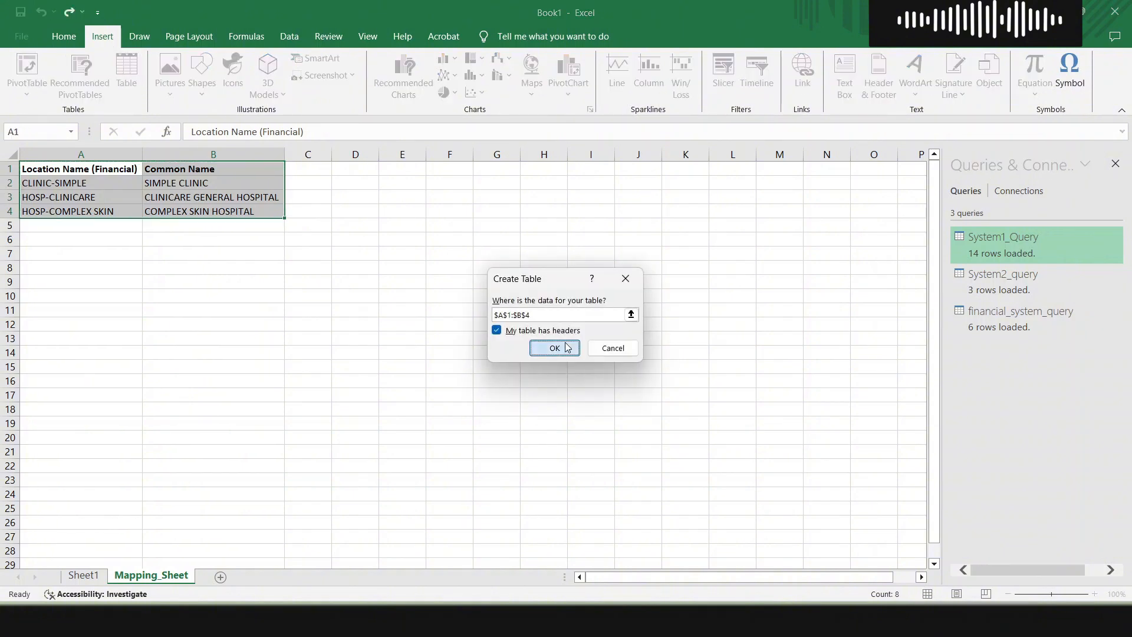
click(567, 348)
Rename the new mapping table to tbl_Financial_Common_Name
click(67, 75)
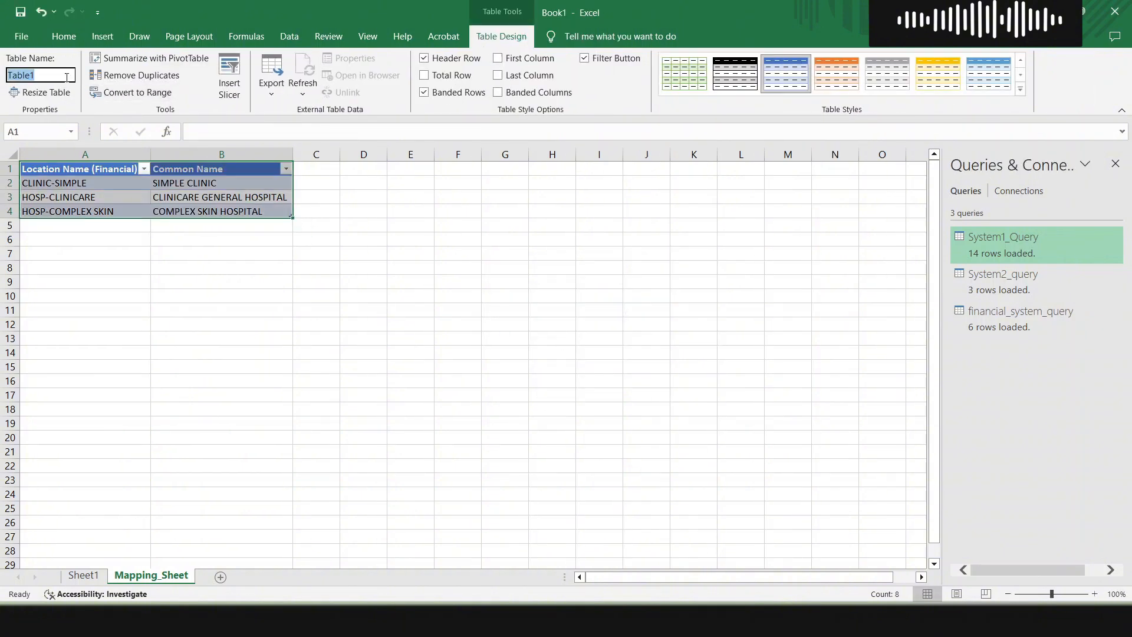
text(tml_Financial_Common_Name)
key(Return)
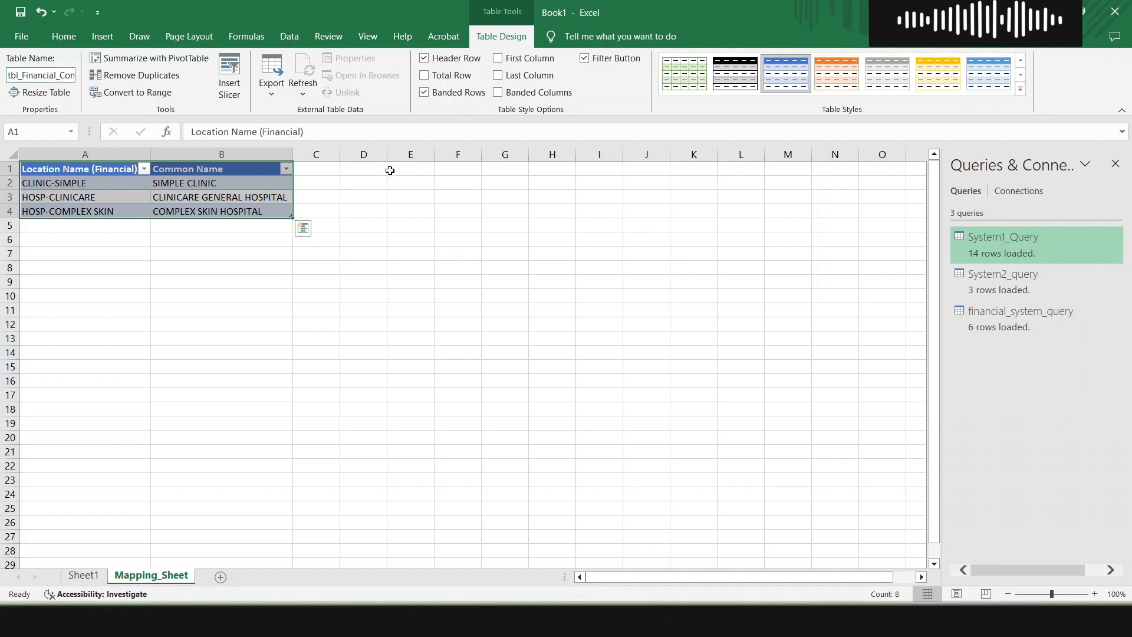
click(416, 172)
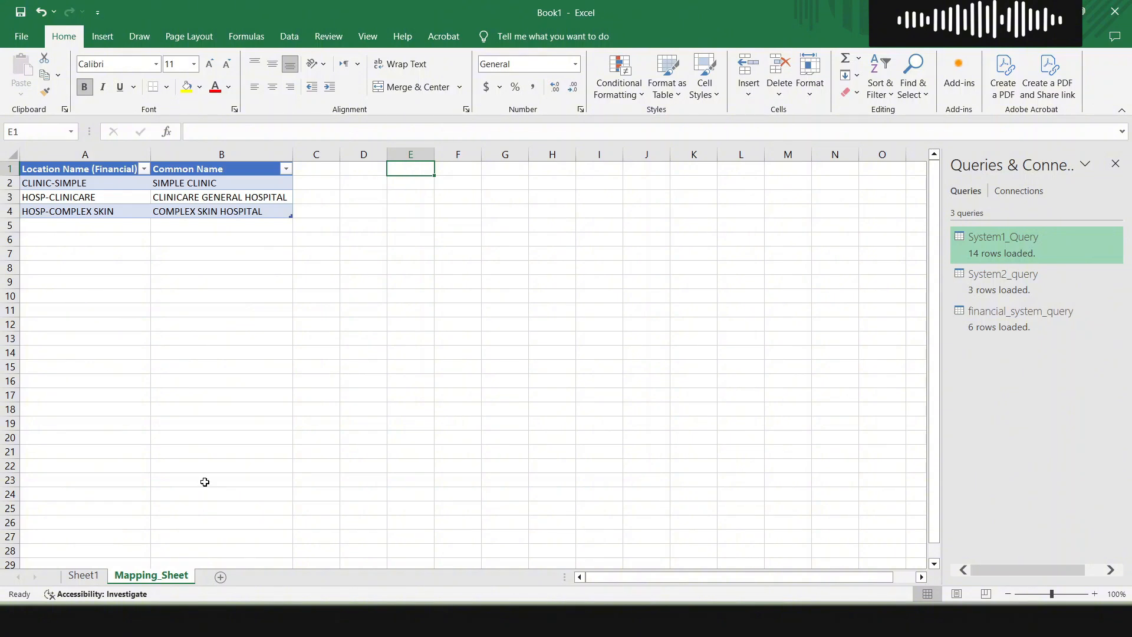
Copy the system 2 location labels from Sheet1 B13:B15 and paste them into Mapping_Sheet starting at E2
click(91, 576)
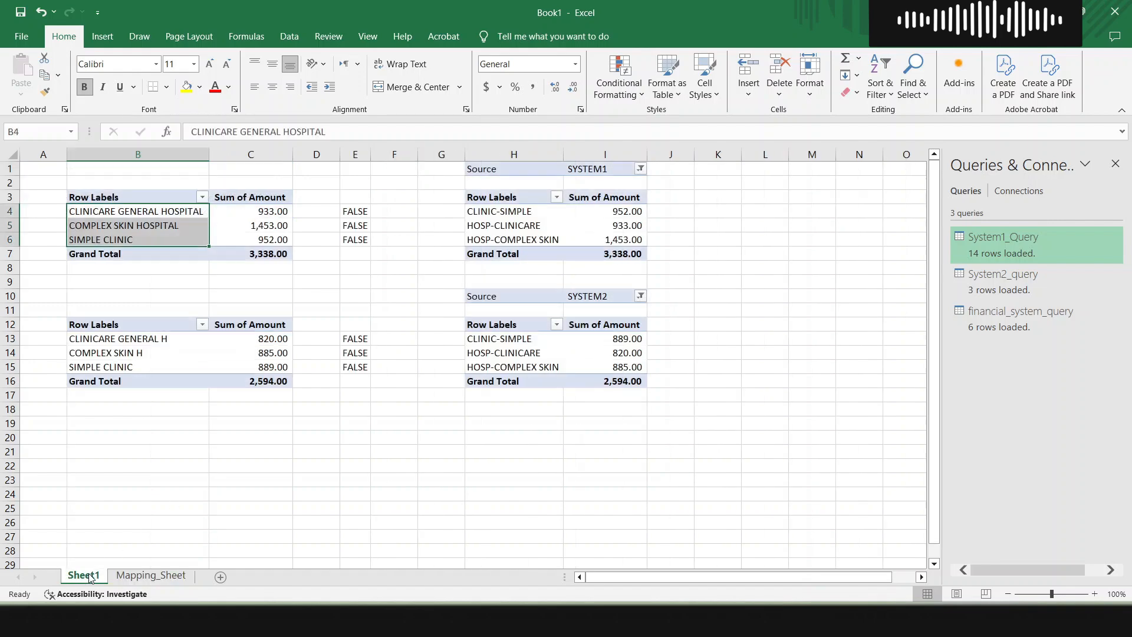
click(149, 342)
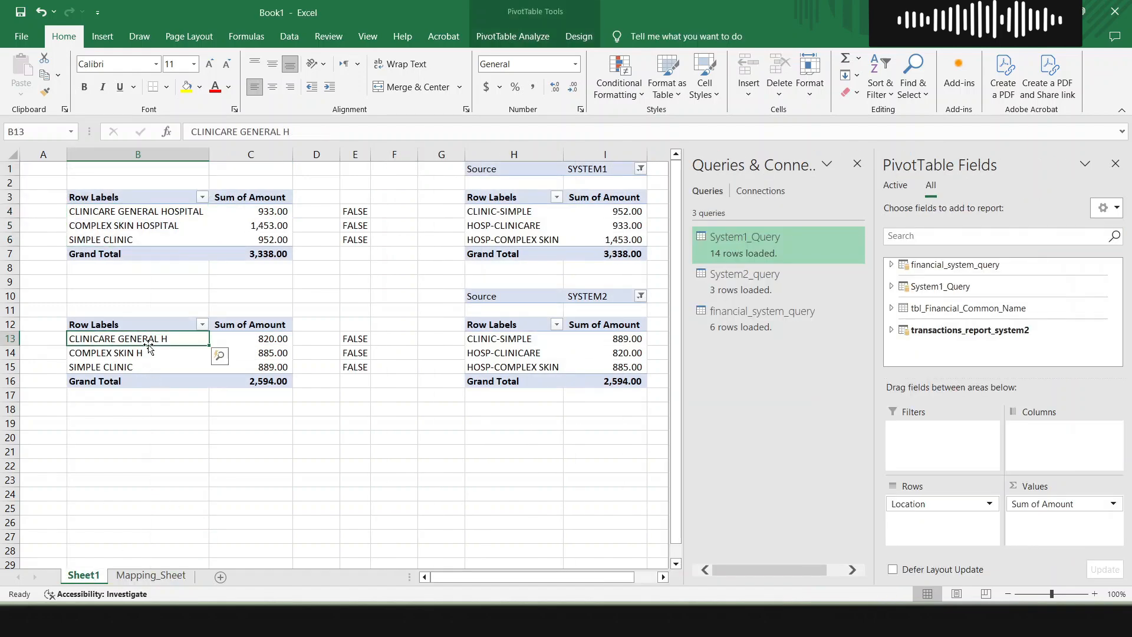
drag(148, 348, 148, 343)
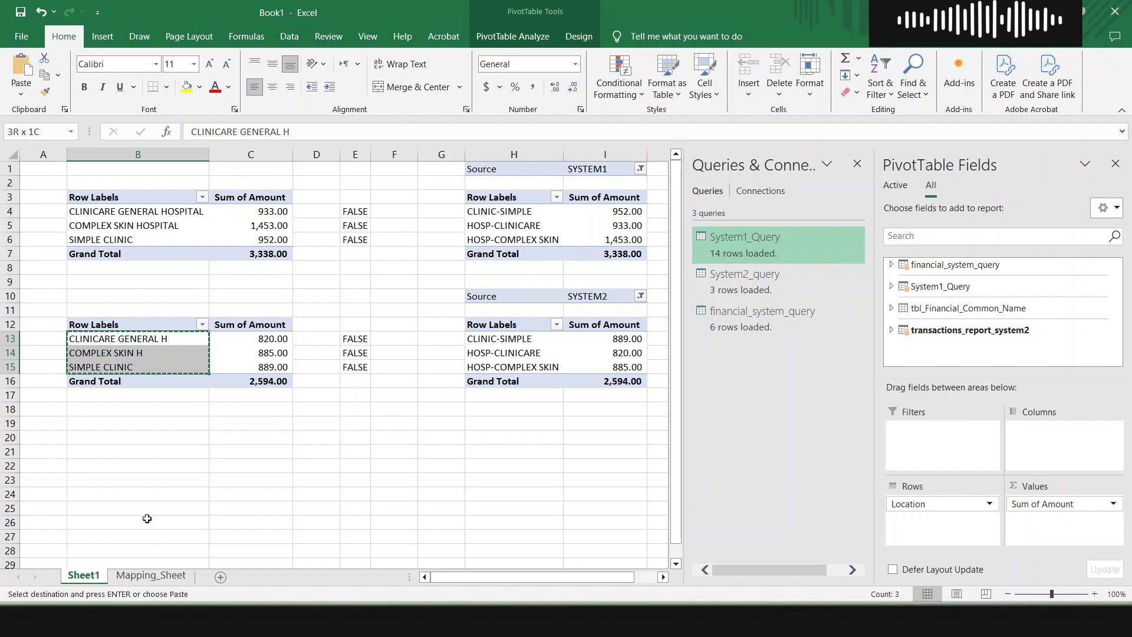
click(151, 576)
key(ctrl+alt+v)
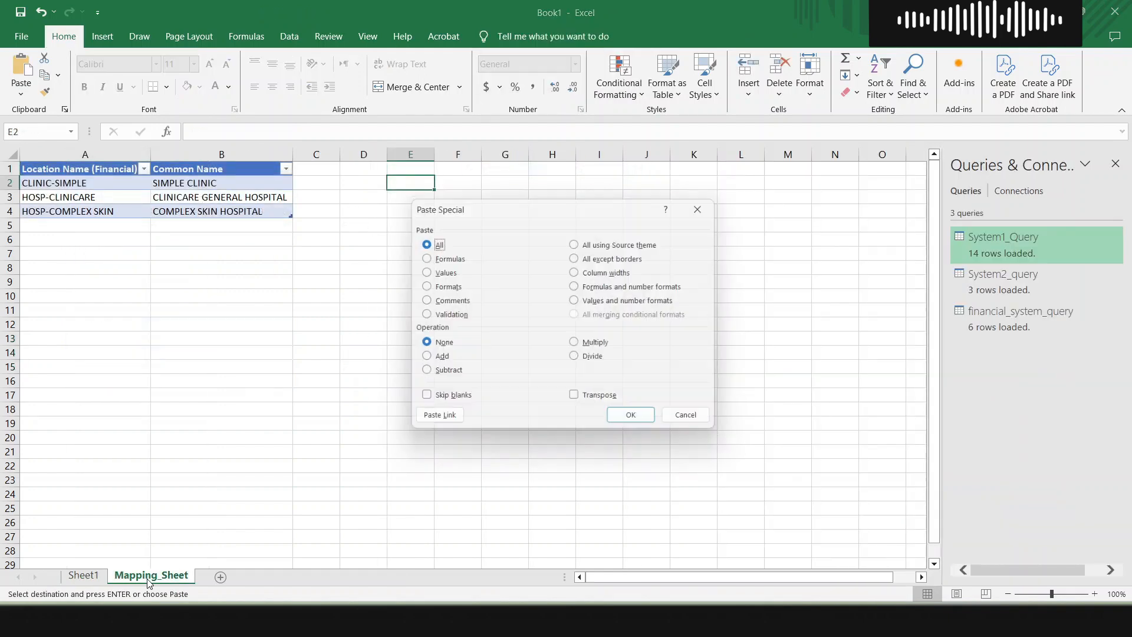
key(Return)
Autofit column E to the pasted system 2 location names
key(alt+h)
key(o)
key(i)
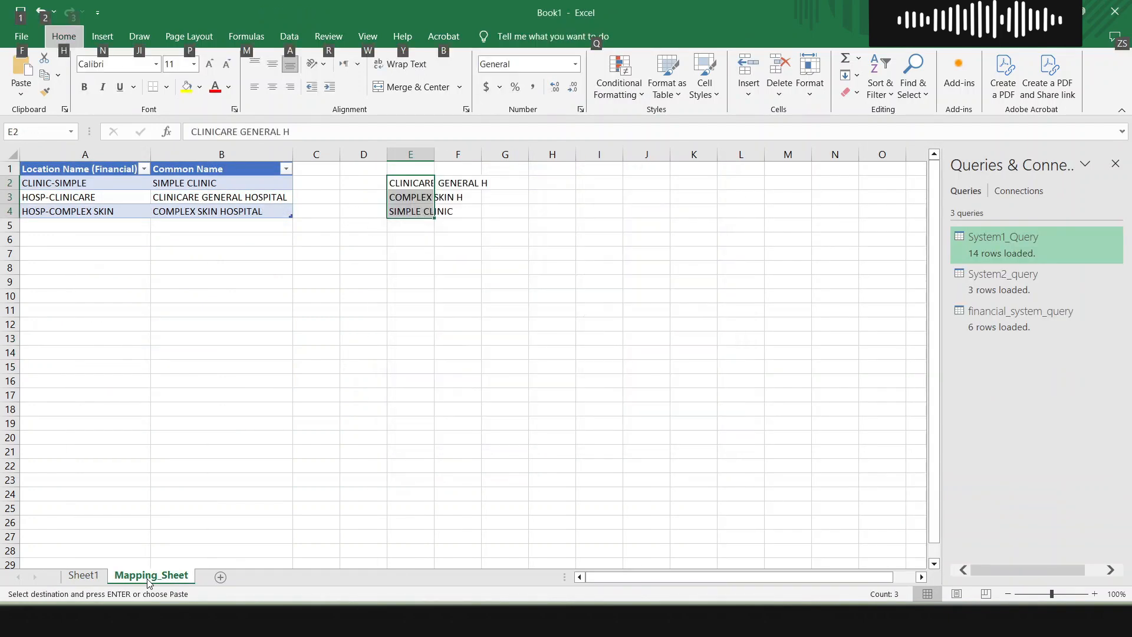
key(Escape)
key(Right)
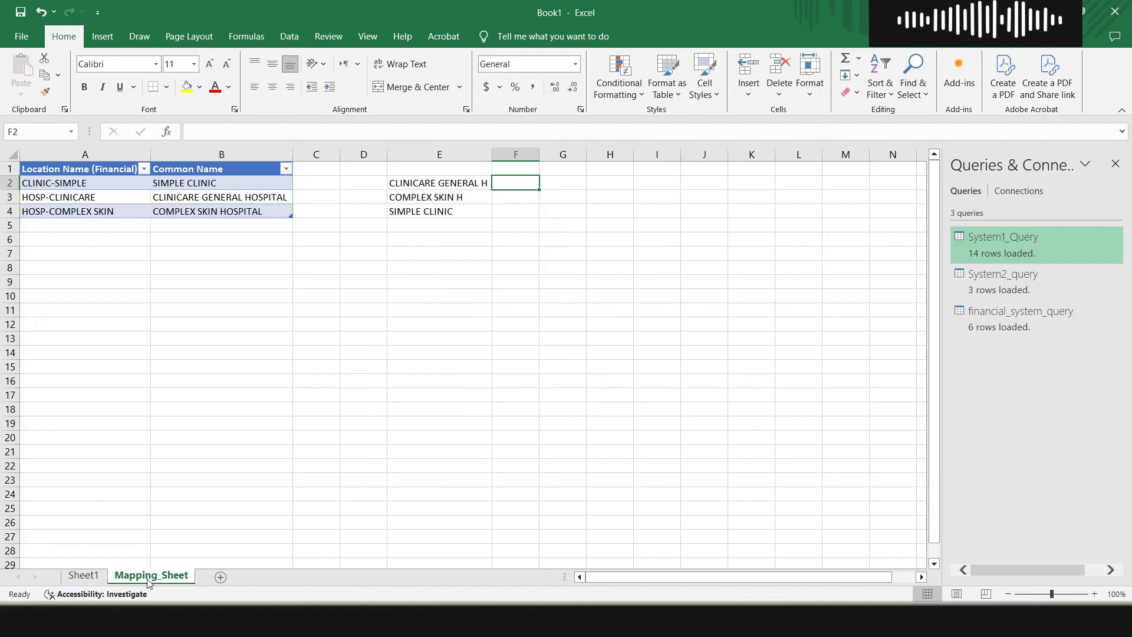
text(=)
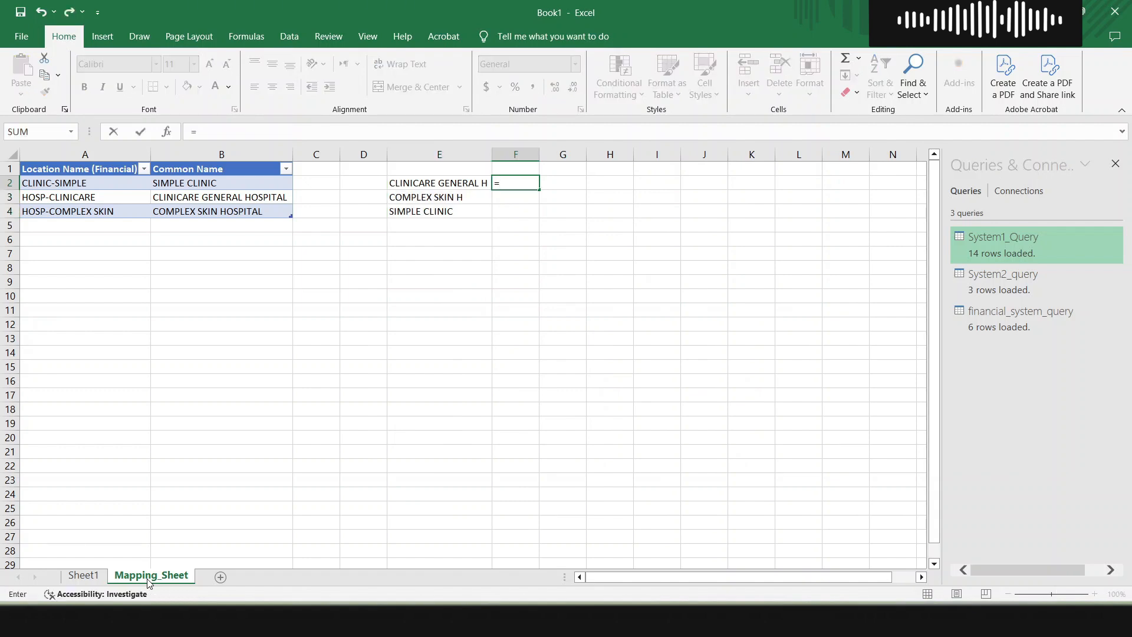
key(Escape)
key(Left)
key(Right)
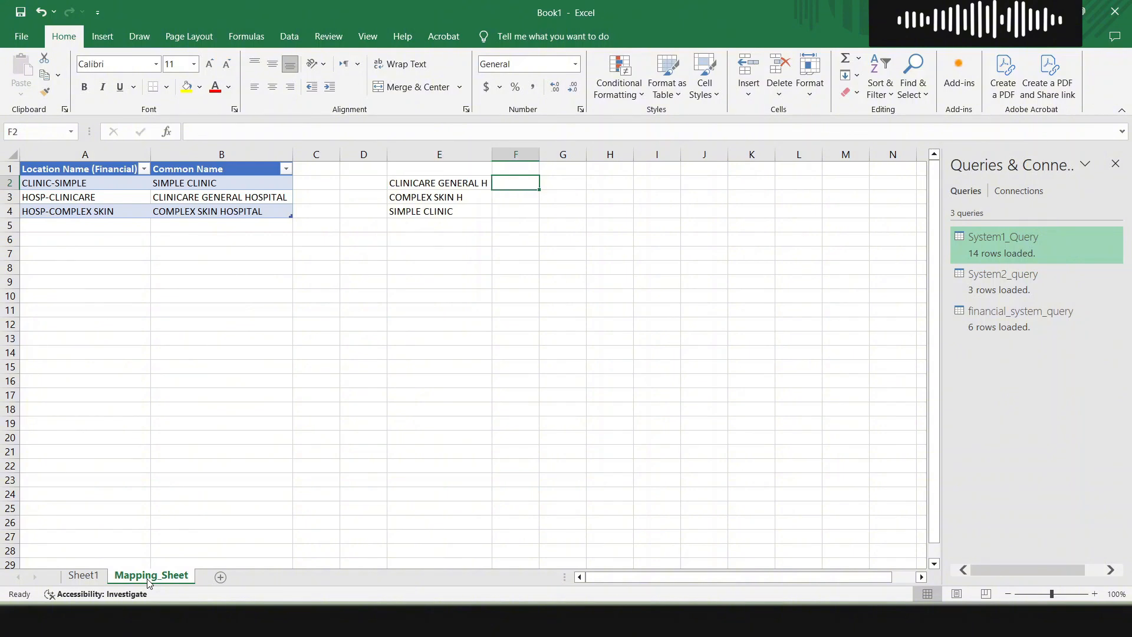
Map CLINICARE GENERAL H by linking F2 to the CLINICARE GENERAL HOSPITAL common name in B3
text(=)
key(Left)
key(Left)
key(Left)
key(Left)
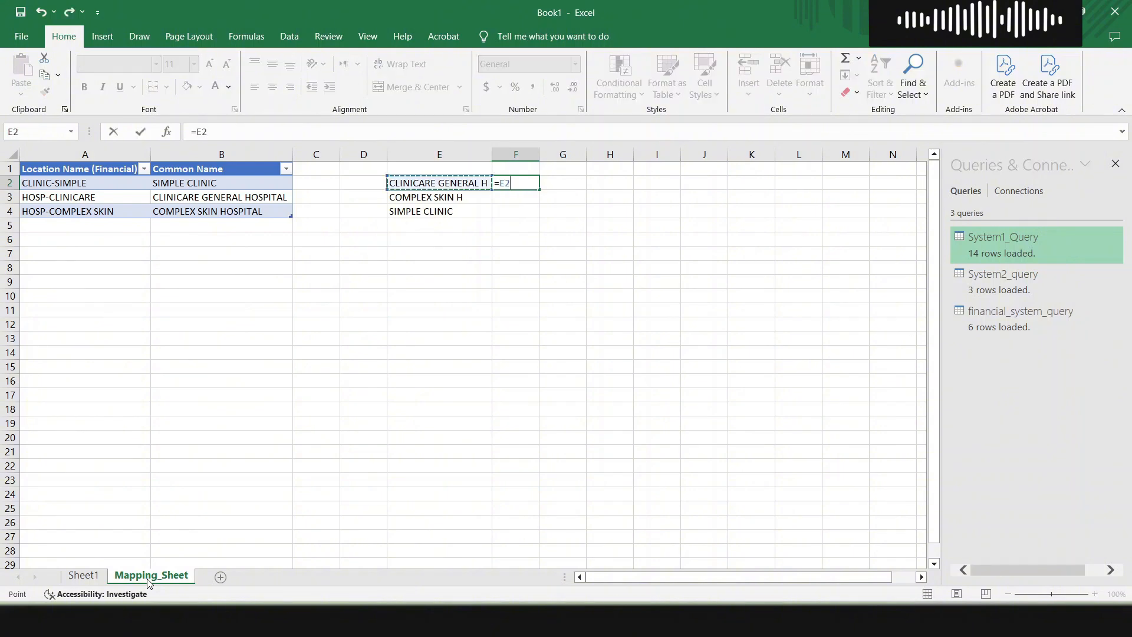
key(Down)
key(Return)
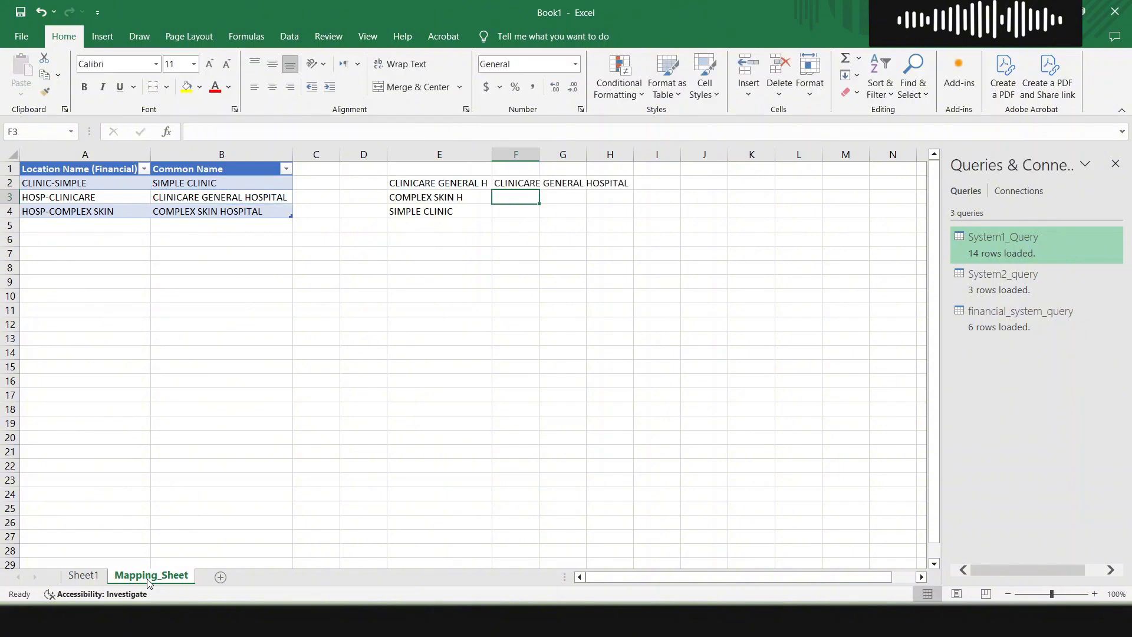
Map COMPLEX SKIN H by linking F3 to the COMPLEX SKIN HOSPITAL common name in B4
text(=)
key(Left)
key(Left)
key(Left)
key(Left)
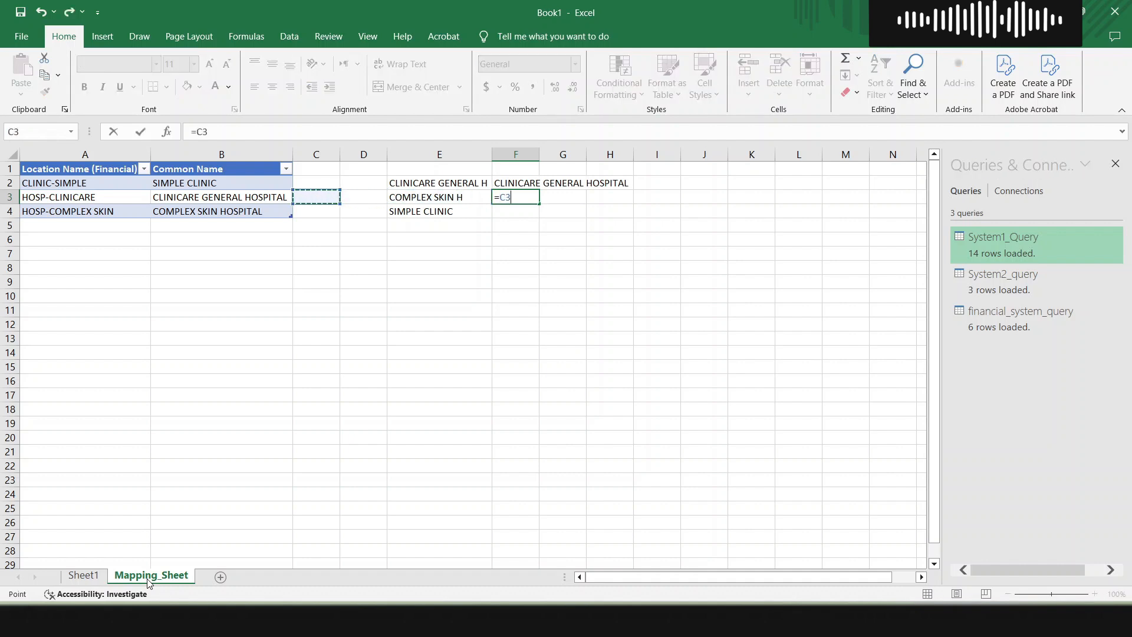
key(Down)
key(Return)
Map the system 2 SIMPLE CLINIC entry by linking F4 to the SIMPLE CLINIC common name in B2
text(=)
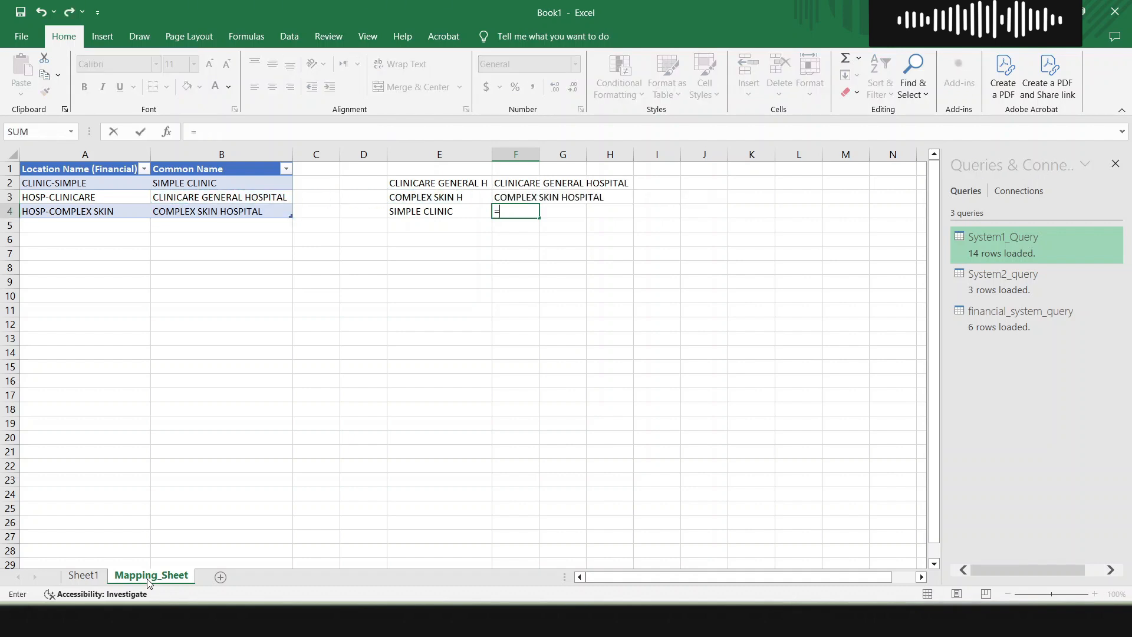
key(Left)
key(Left)
key(Left)
key(Left)
key(Up)
key(Up)
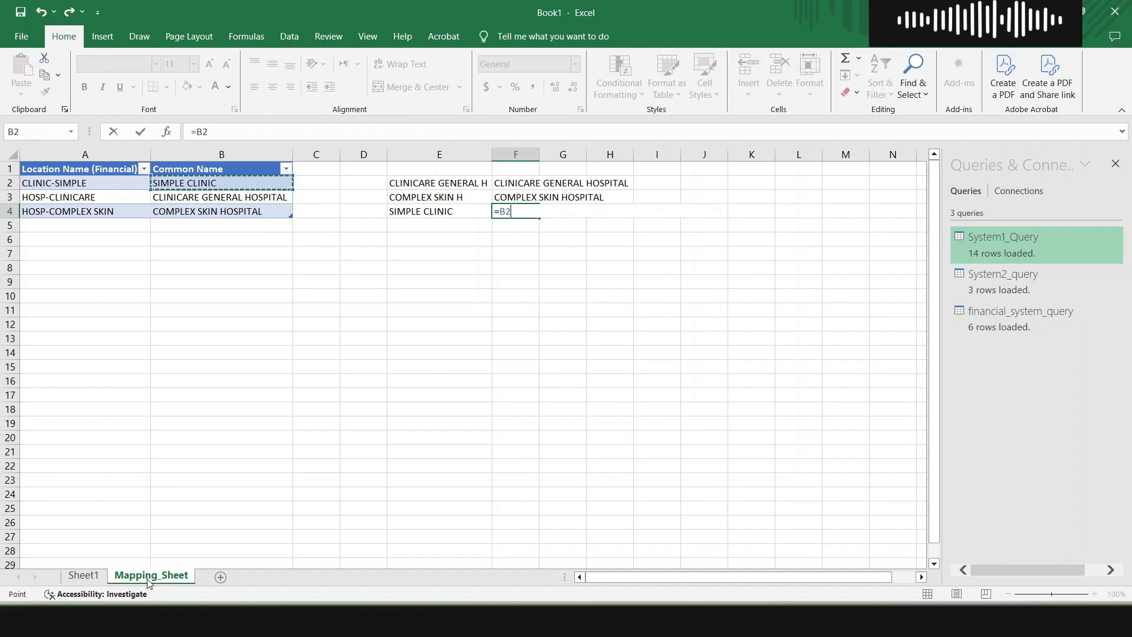
key(Return)
Enter the header "Location Name (System2" in E1 above the system 2 location names
key(Up)
key(Up)
key(Up)
key(Up)
key(Left)
key(Left)
key(Left)
key(Left)
key(Left)
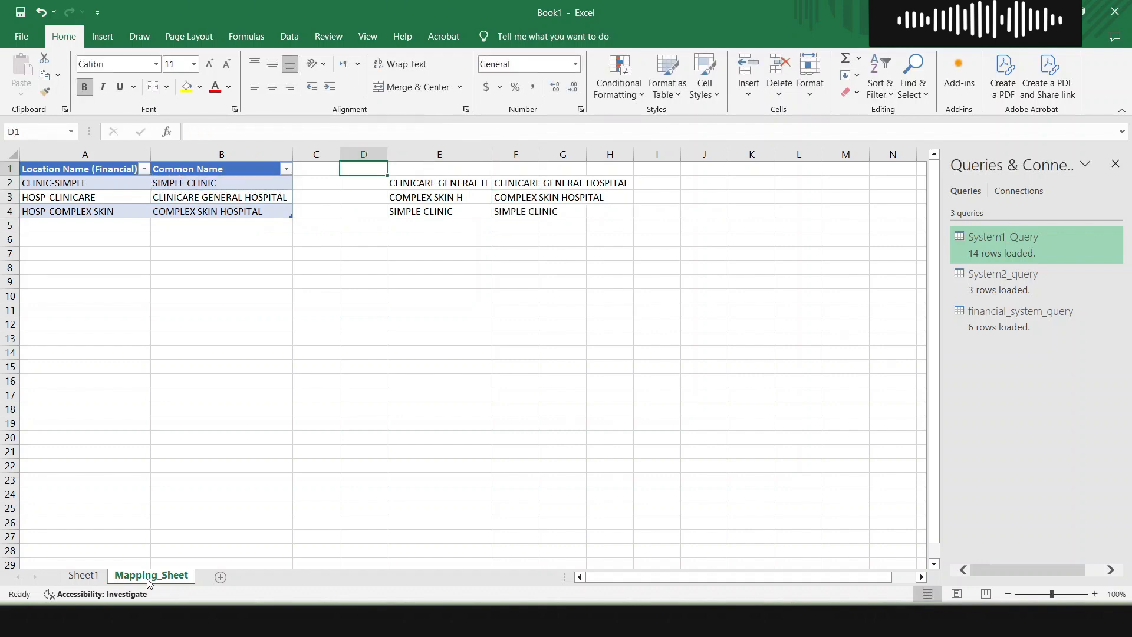
key(Right)
key(Right)
key(Right)
key(Right)
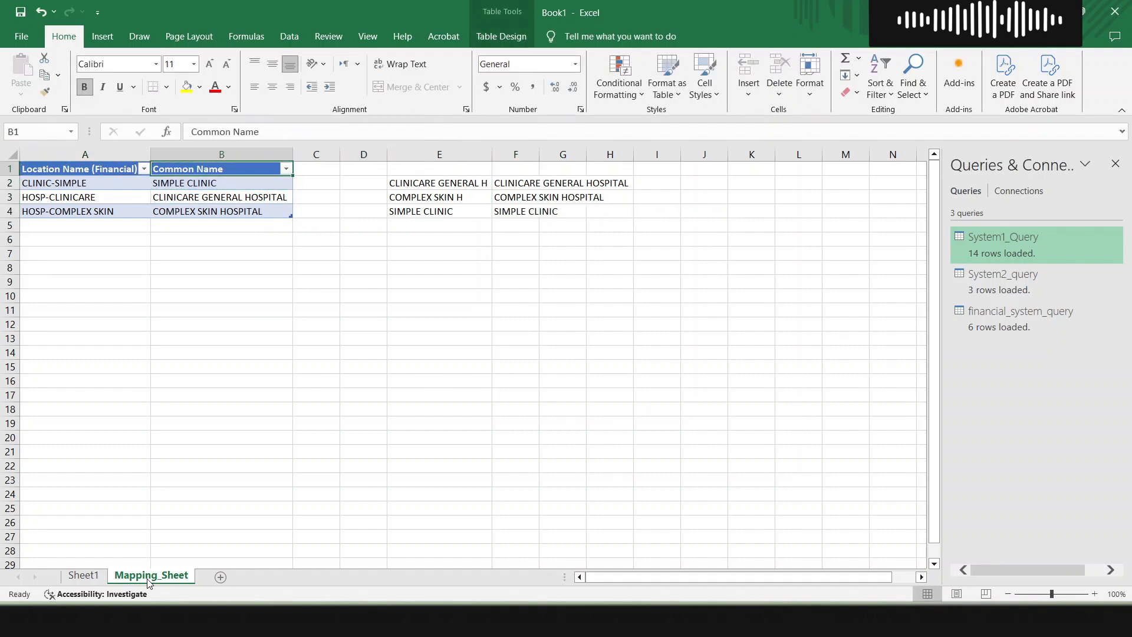
text(:pc)
key(BackSpace)
key(BackSpace)
key(BackSpace)
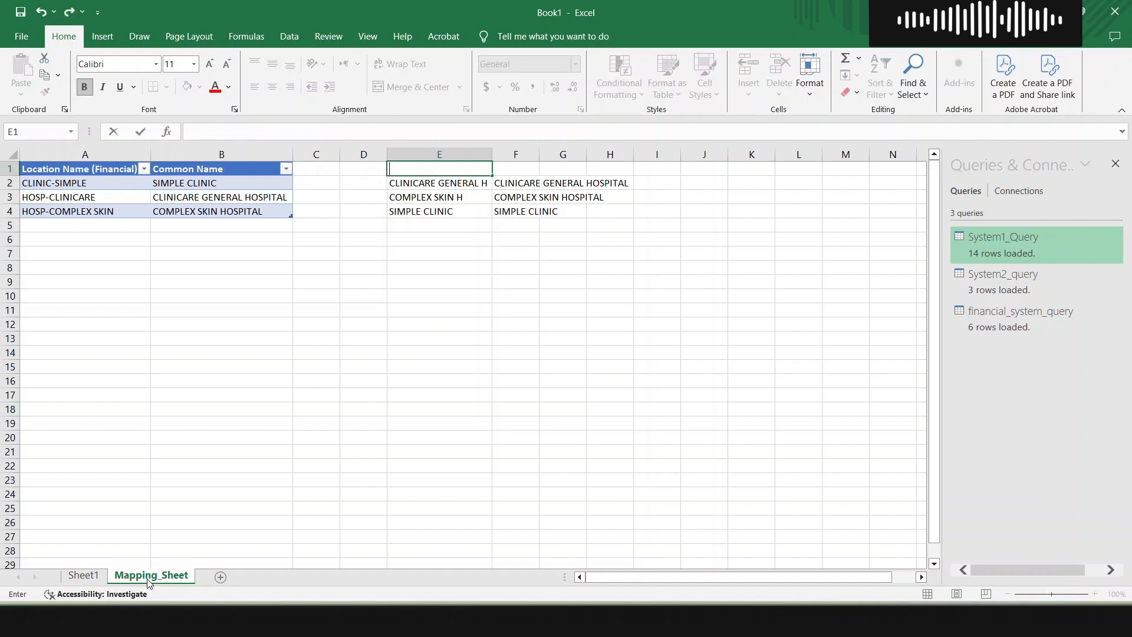
text(Location Na)
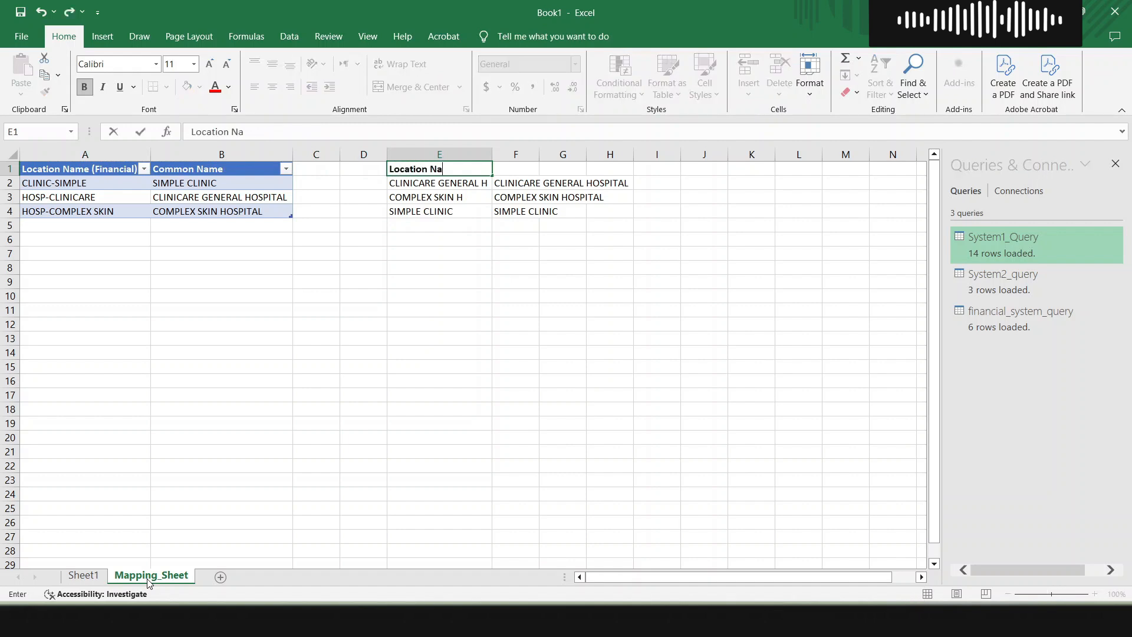
text(me (Suys)
text(ystem2)
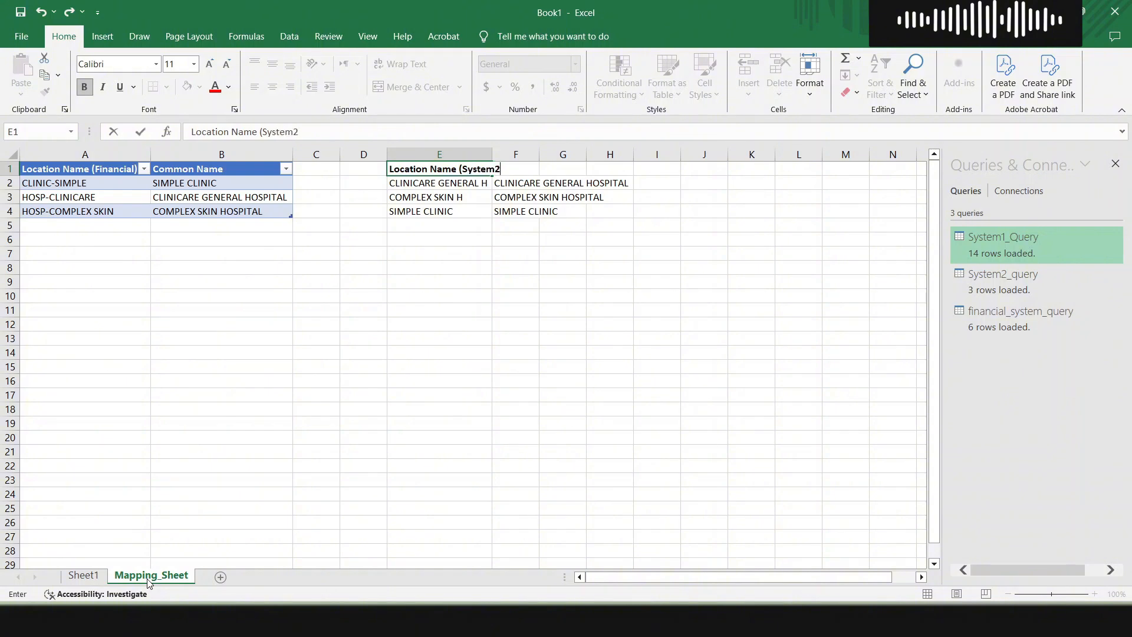
Enter the header "Common Name" in F1 above the system 2 common names
key(Tab)
text(C)
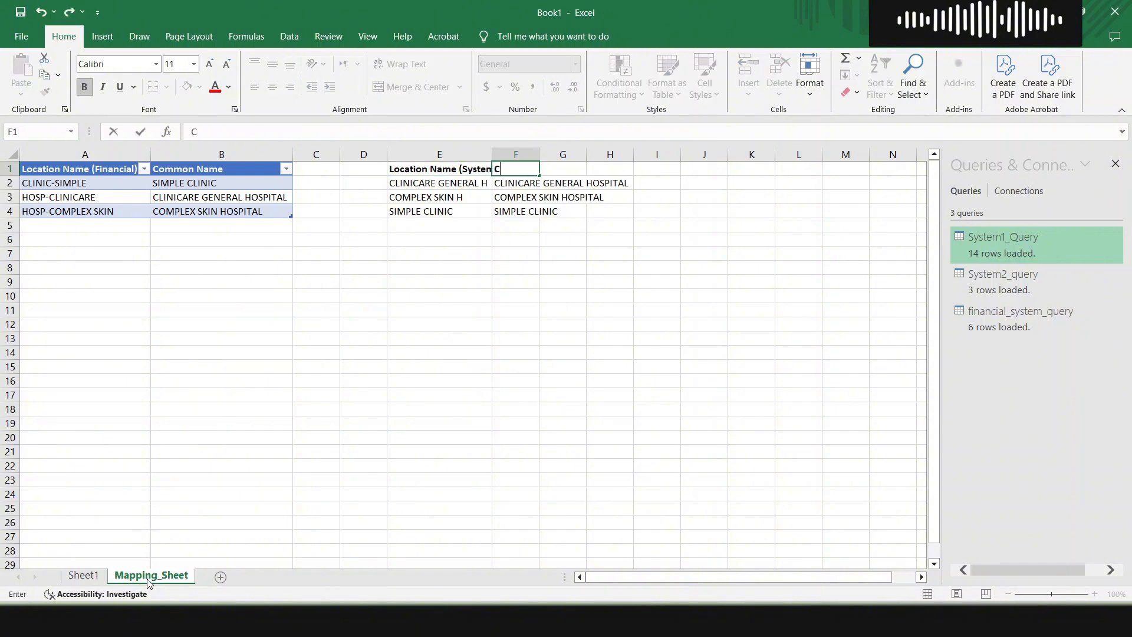
text(ommon Name)
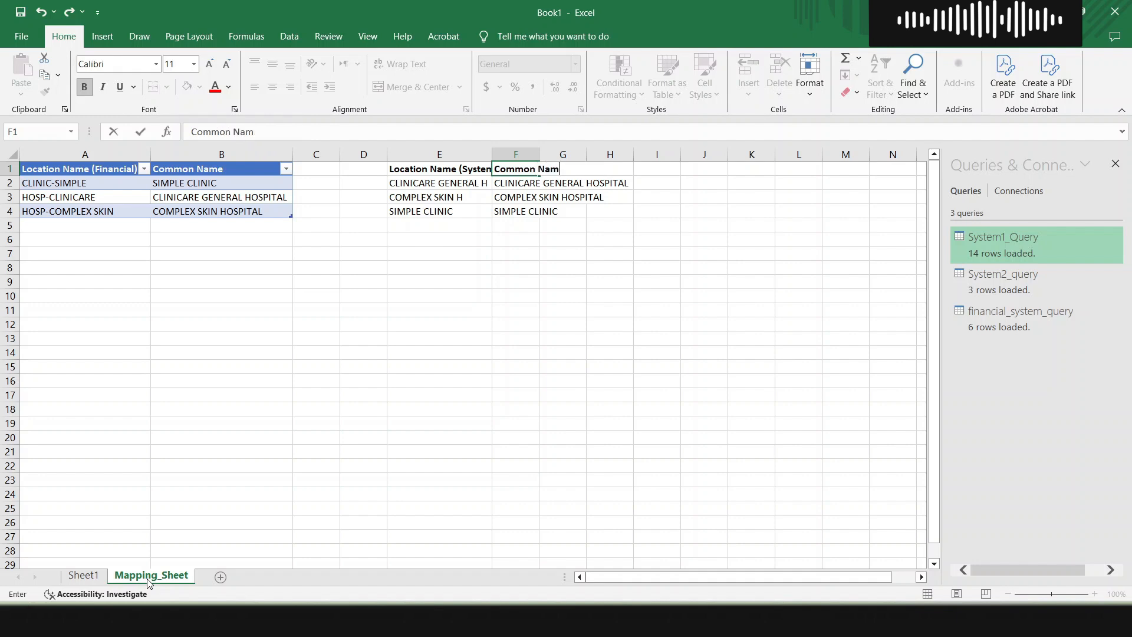
key(Return)
Autofit the widths of columns E and F to the system 2 mapping data in E1:F4
key(Up)
key(shift+Right)
key(shift+Down)
key(shift+Down)
key(shift+Down)
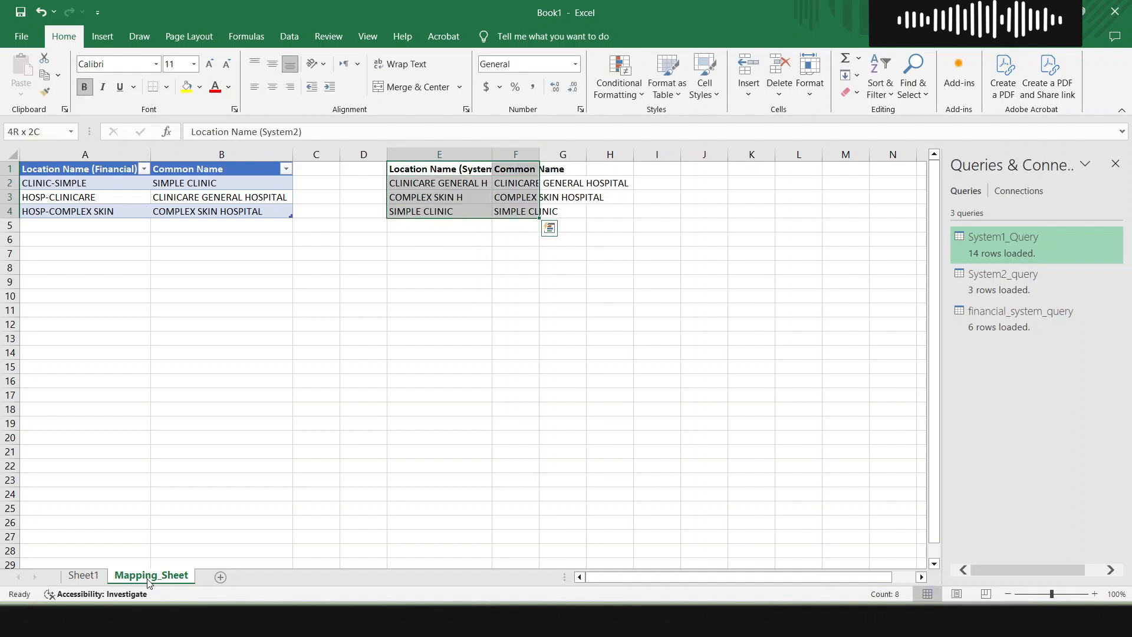
key(ctrl+c)
key(ctrl+alt+v)
key(Escape)
key(alt+o)
key(c)
key(a)
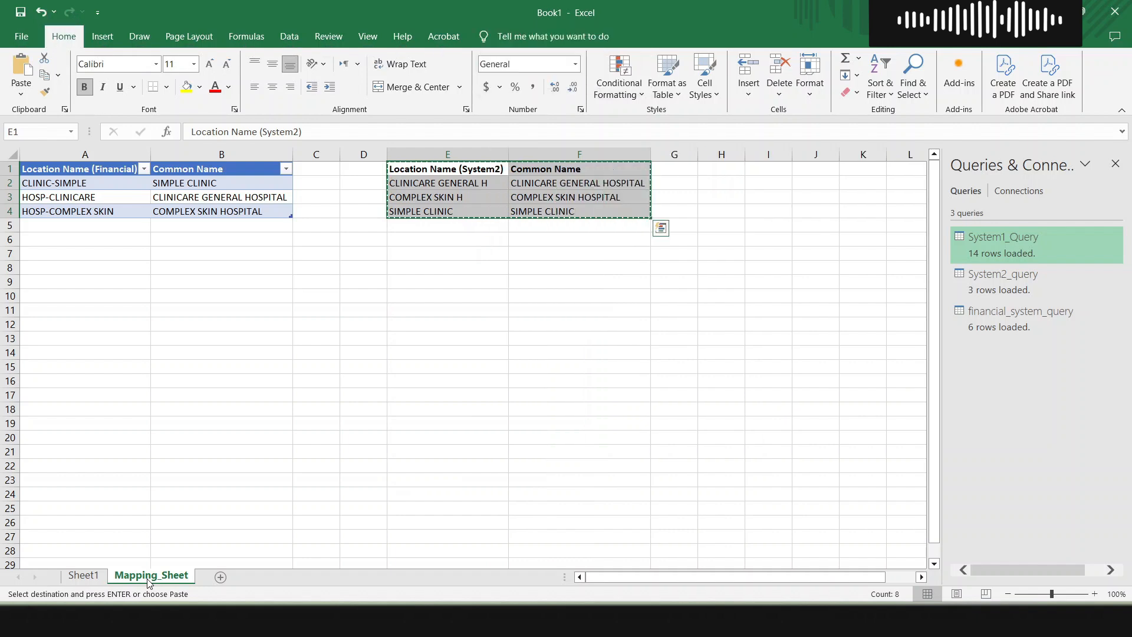
key(Escape)
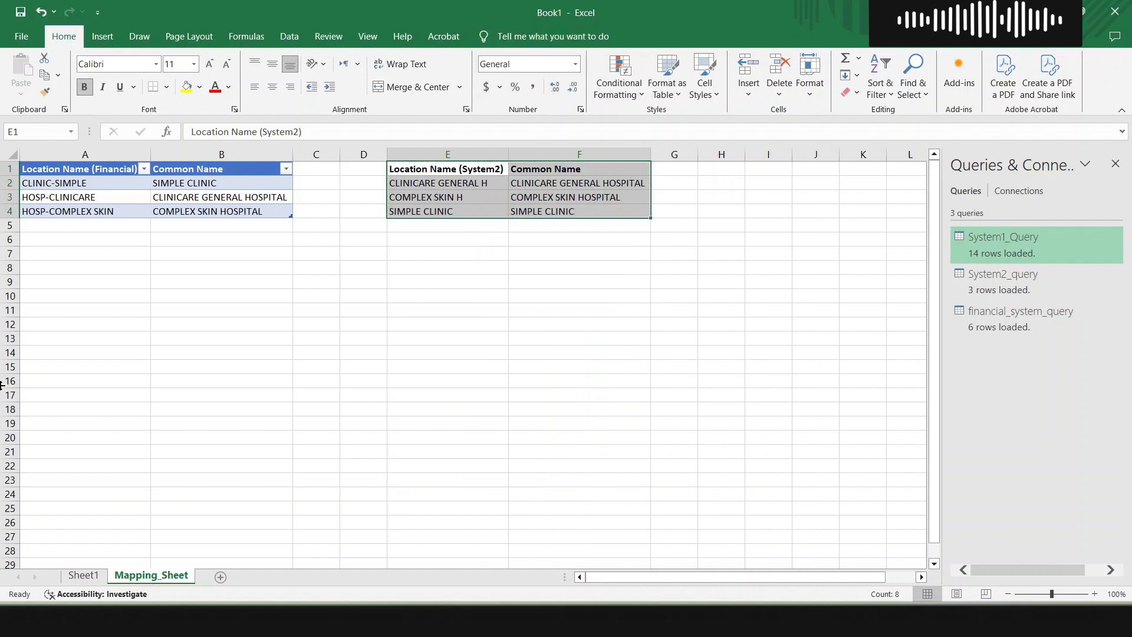
Convert the system 2 mapping range E1:F4 into a table with headers
click(110, 38)
click(126, 74)
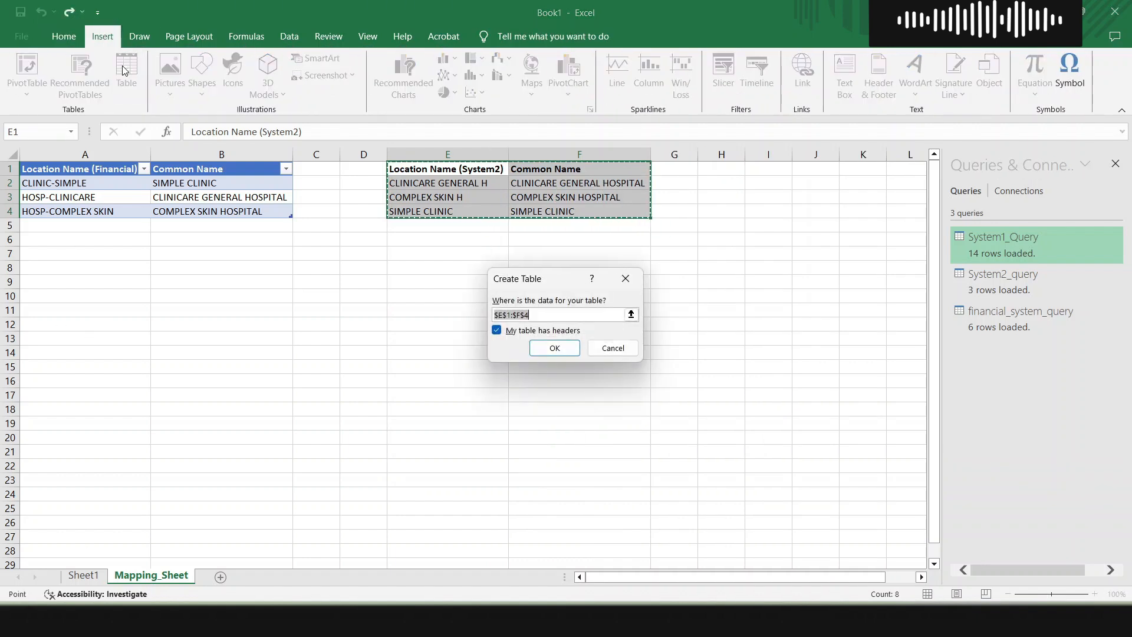
click(555, 348)
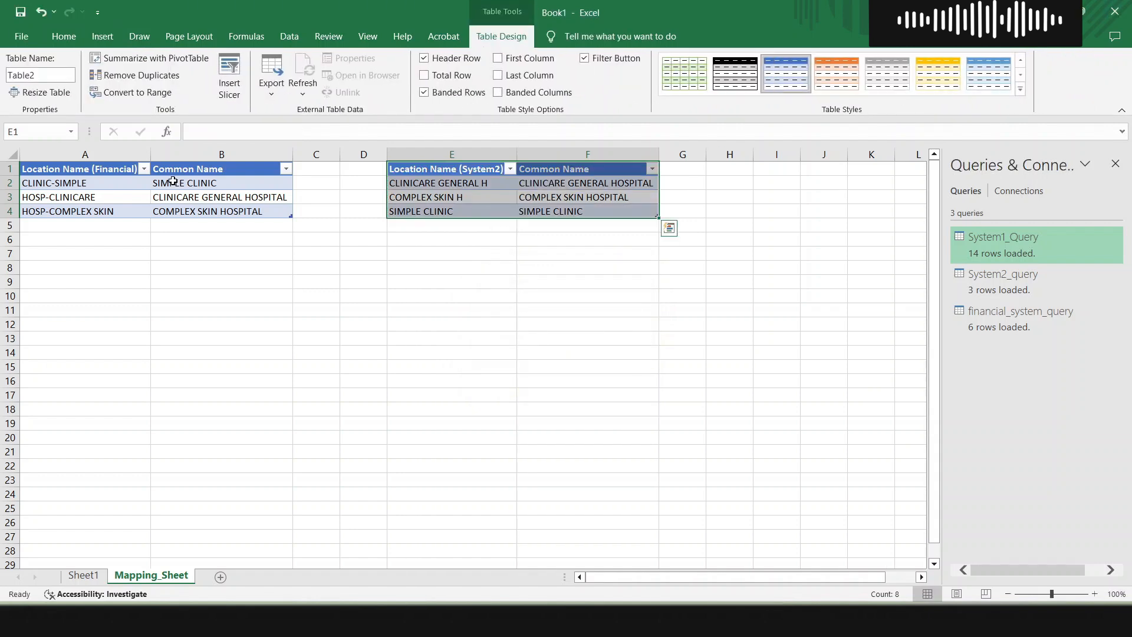
Name the system 2 mapping table tbl_System2_Common_Name and give it the orange table style
click(29, 75)
text(tbl_Sys)
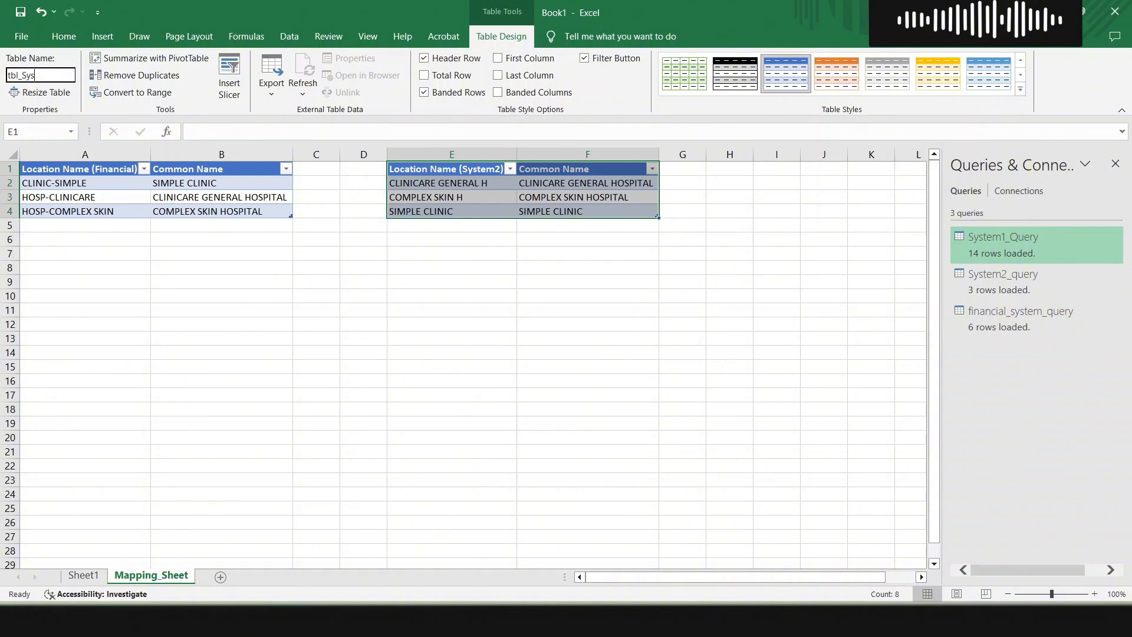
text(tem2_Common_Na)
key(Return)
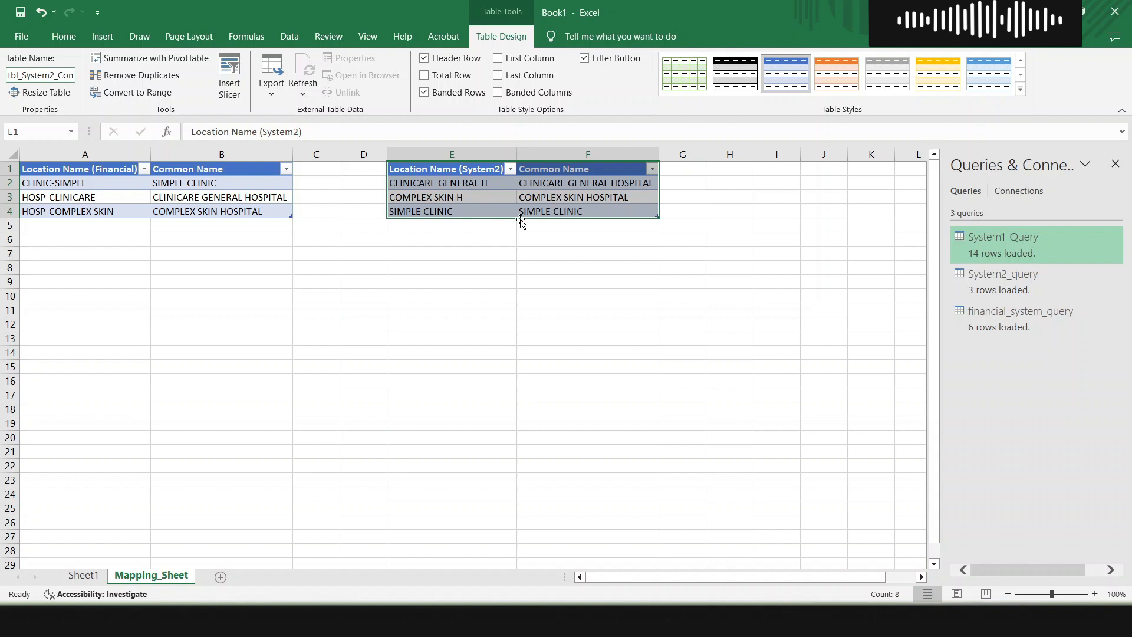
click(843, 71)
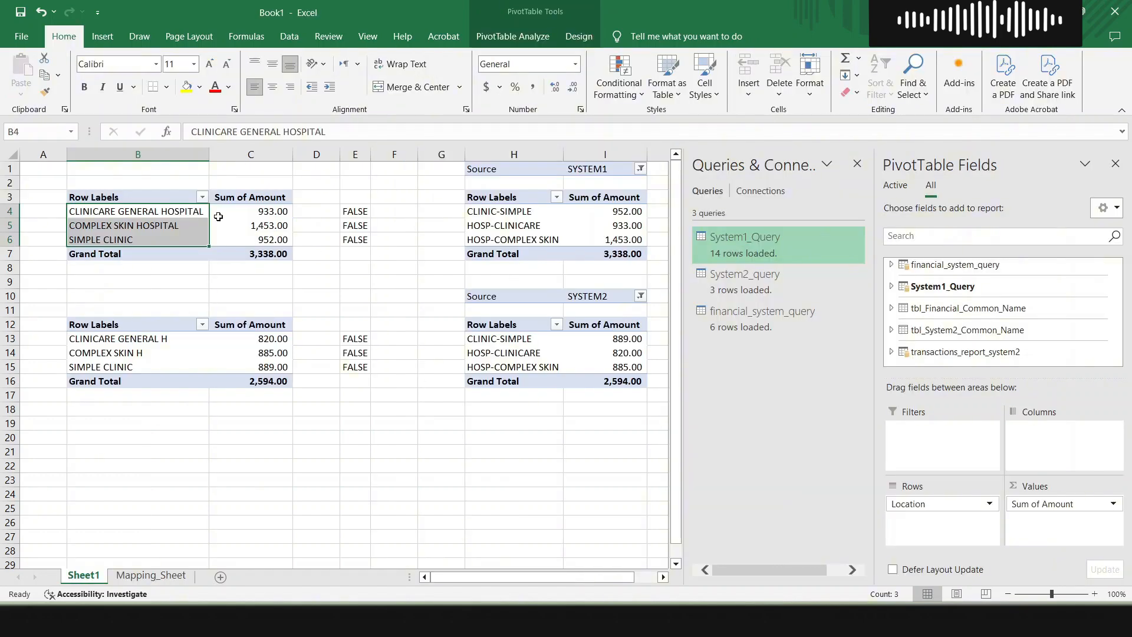
Bring the financial mapping table on Mapping_Sheet into Power Query and remove its Changed Type step
click(146, 212)
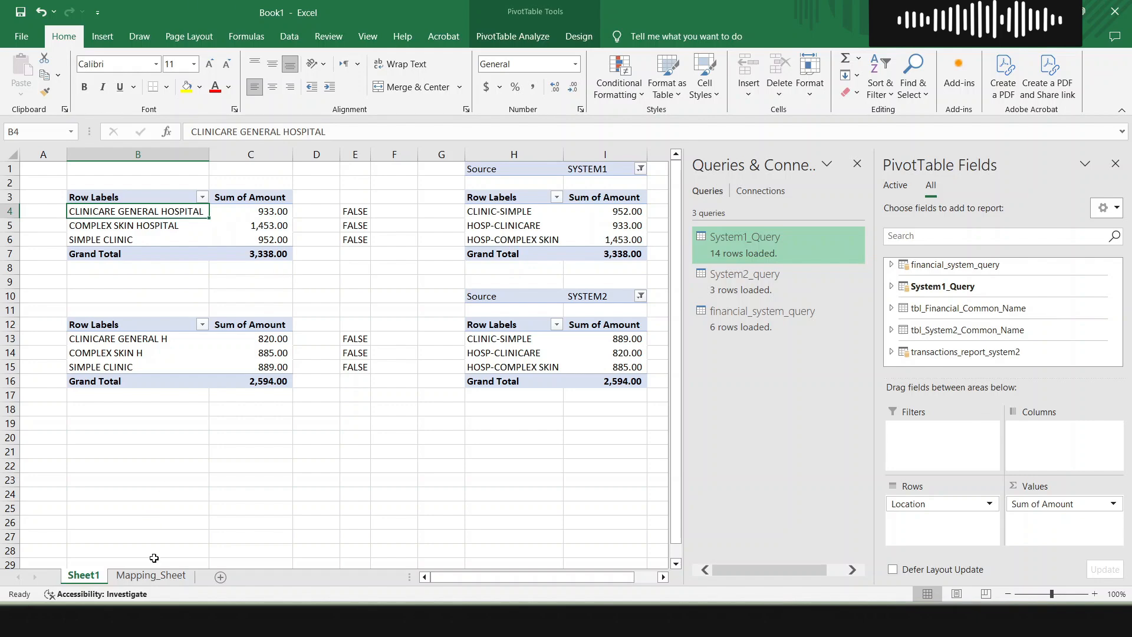
click(155, 577)
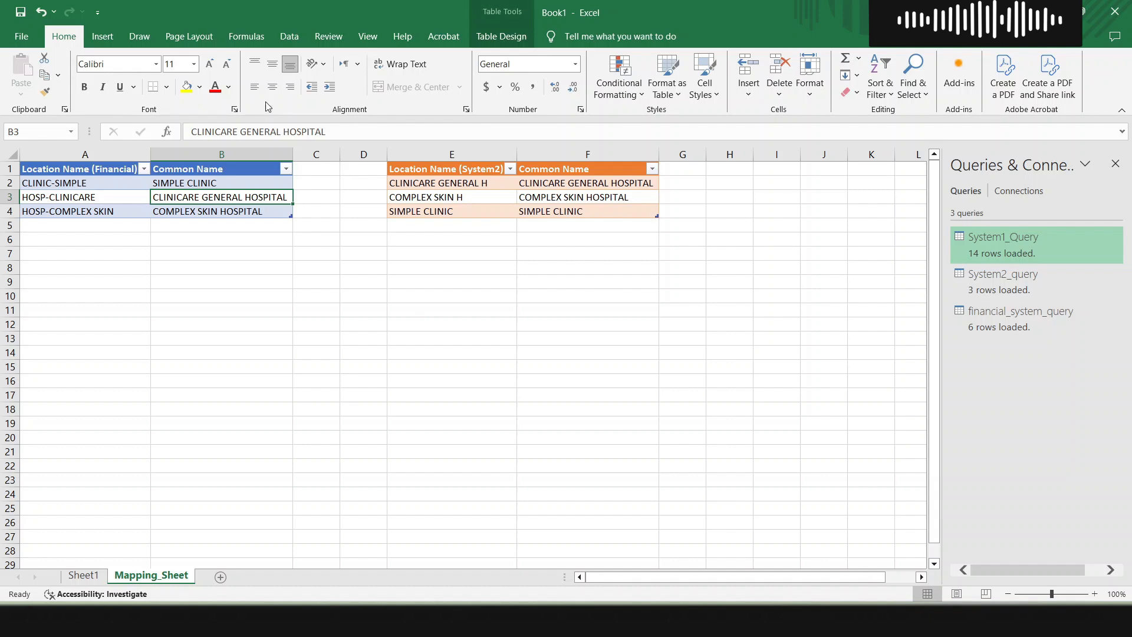
click(287, 37)
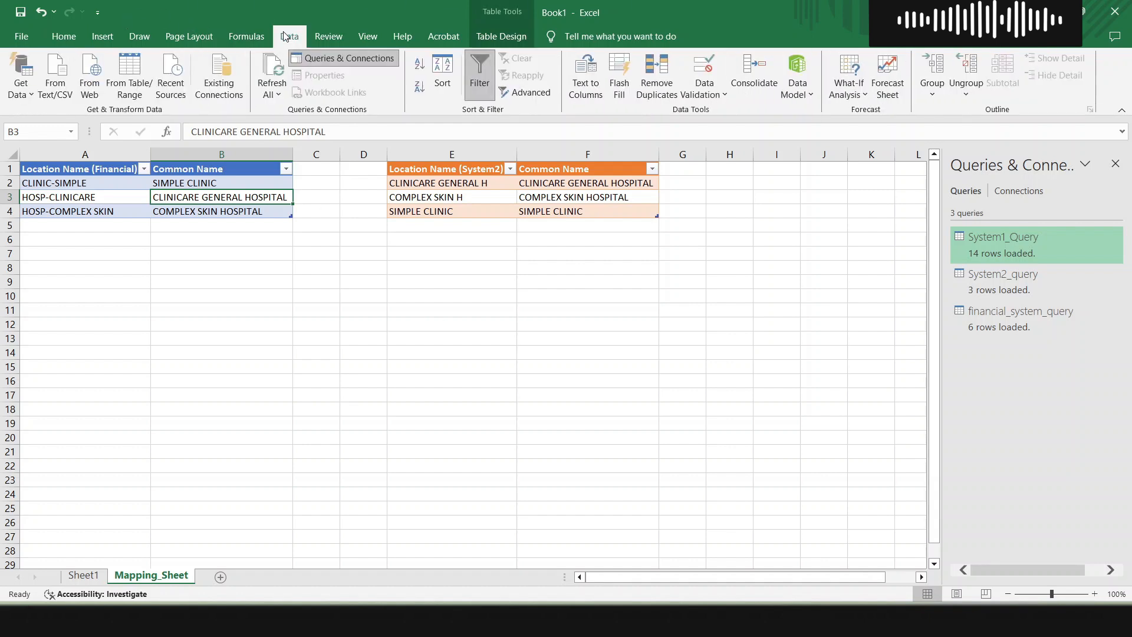
click(48, 194)
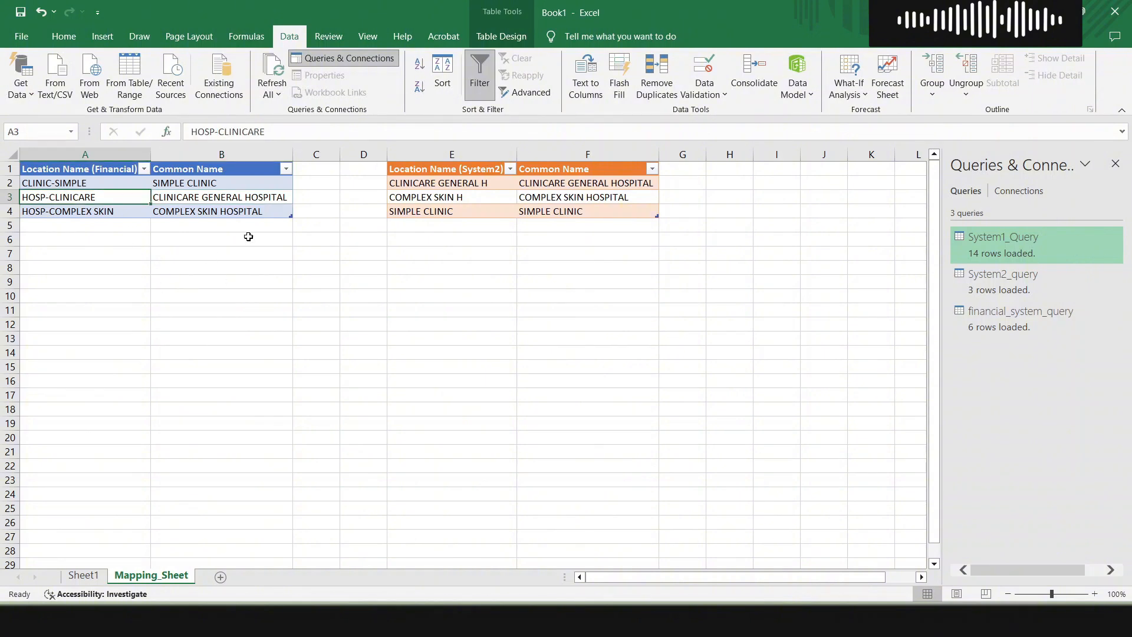
click(136, 75)
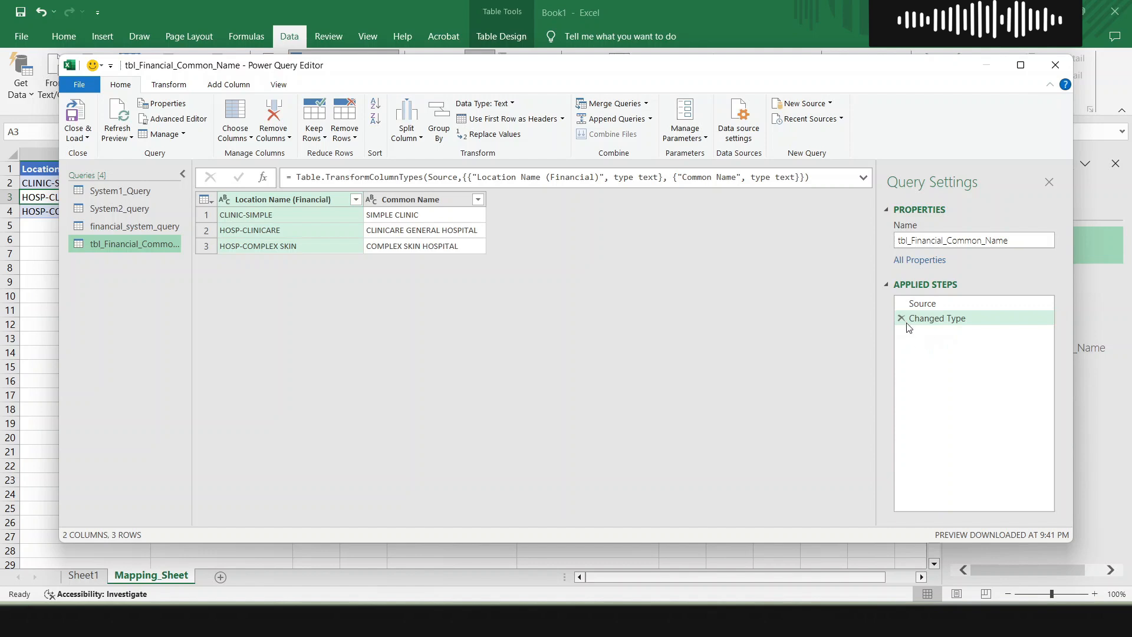
click(902, 319)
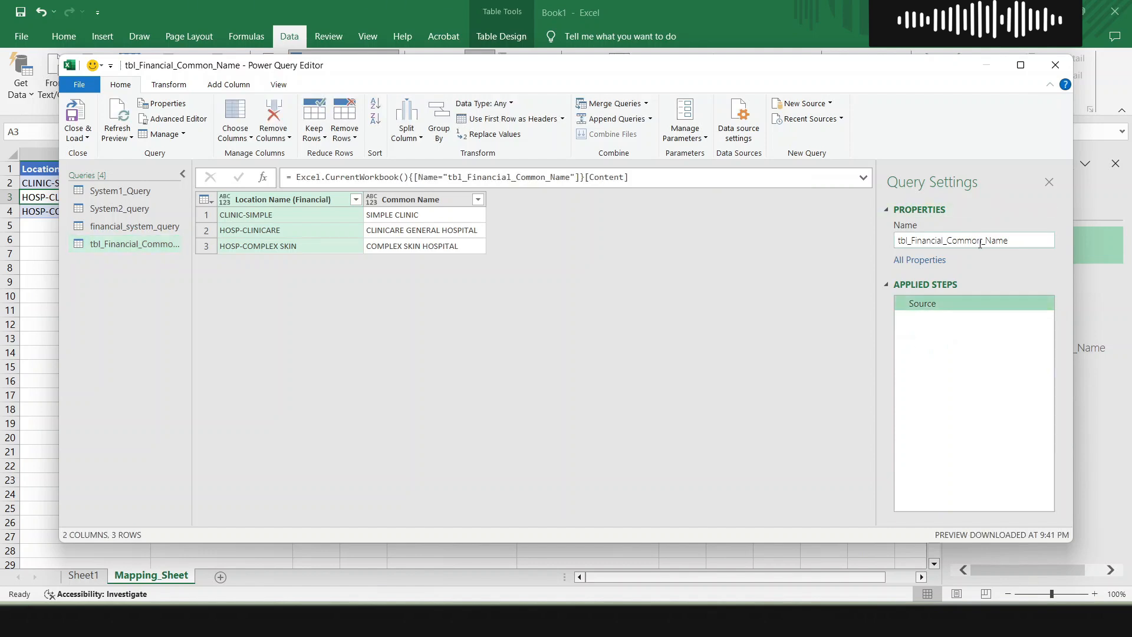
Load the tbl_Financial_Common_Name query as a connection only and add it to the Data Model
click(87, 139)
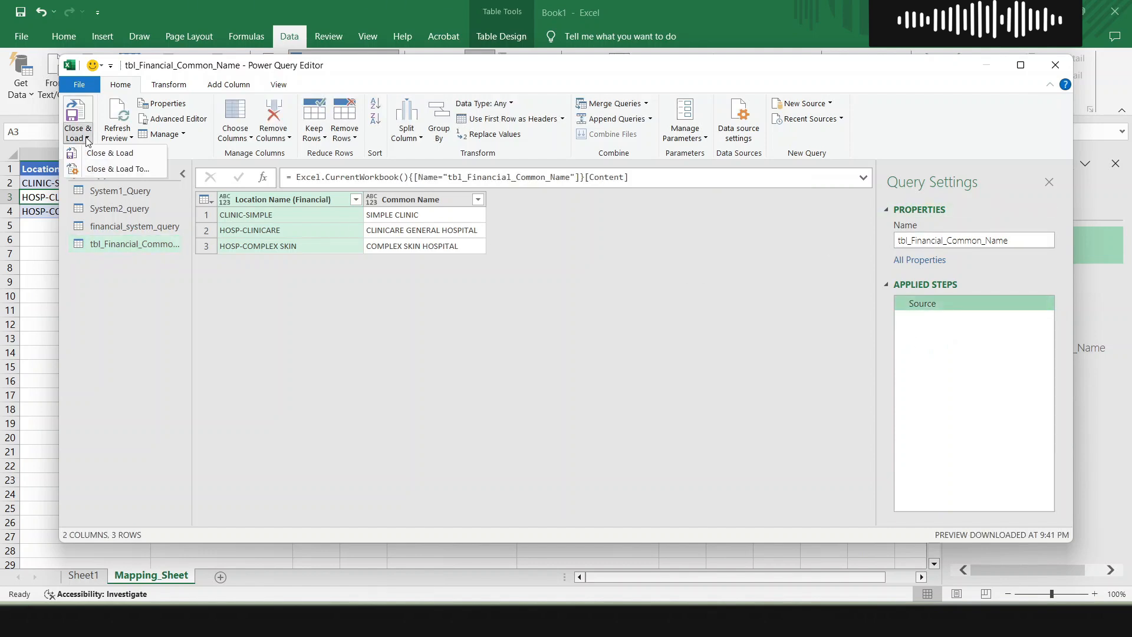
click(111, 172)
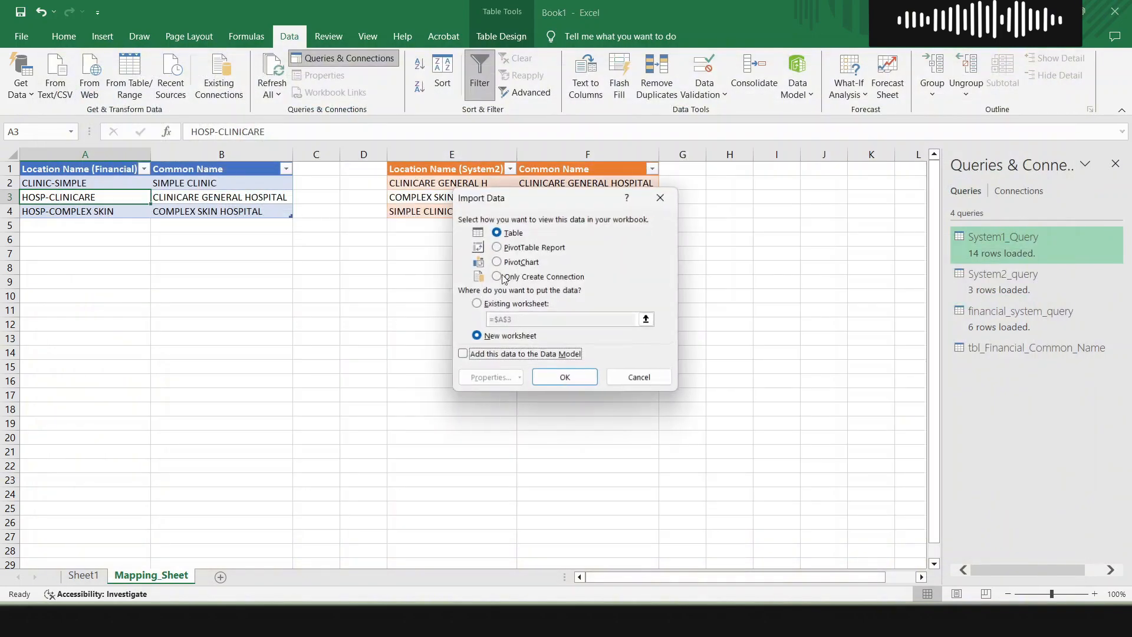
click(545, 277)
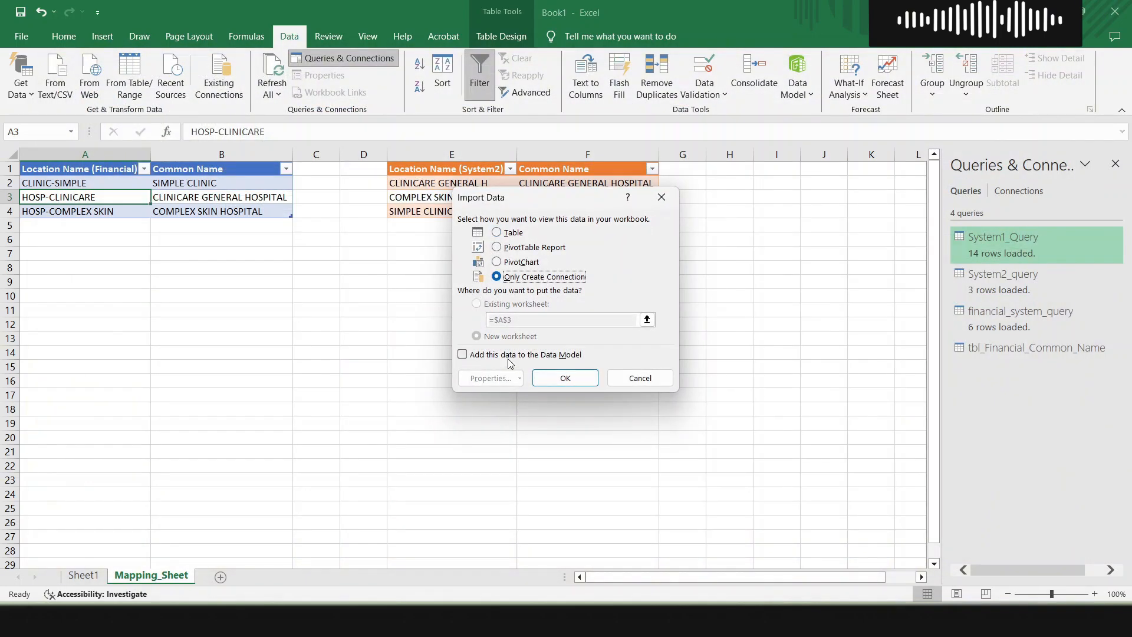
click(462, 354)
click(562, 383)
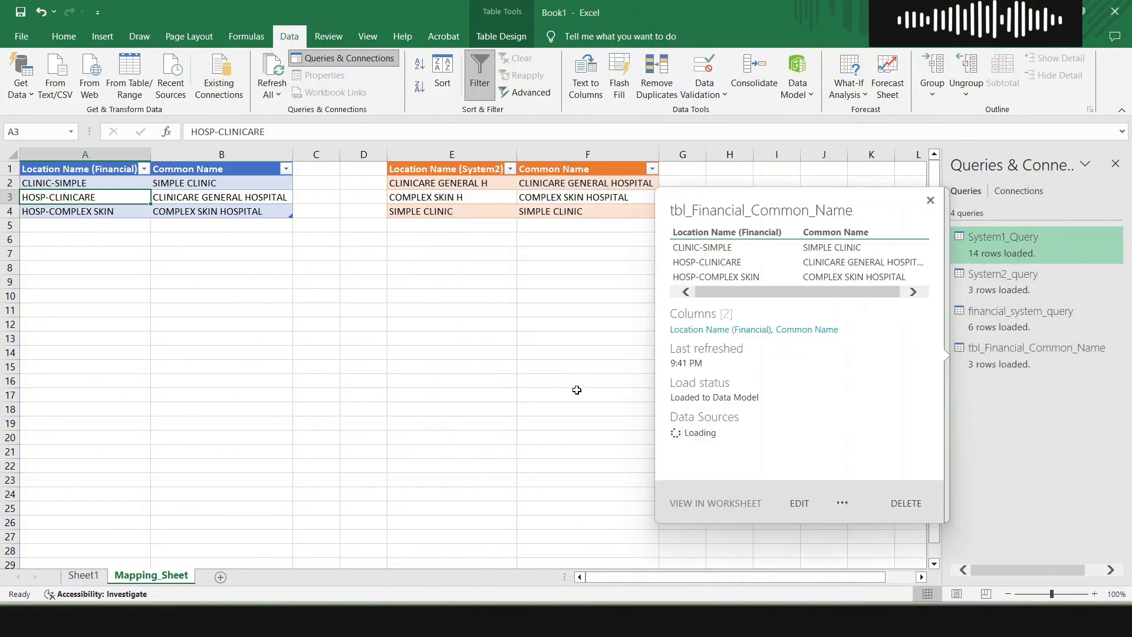
Bring the system 2 mapping table into Power Query and remove its Changed Type step
click(572, 183)
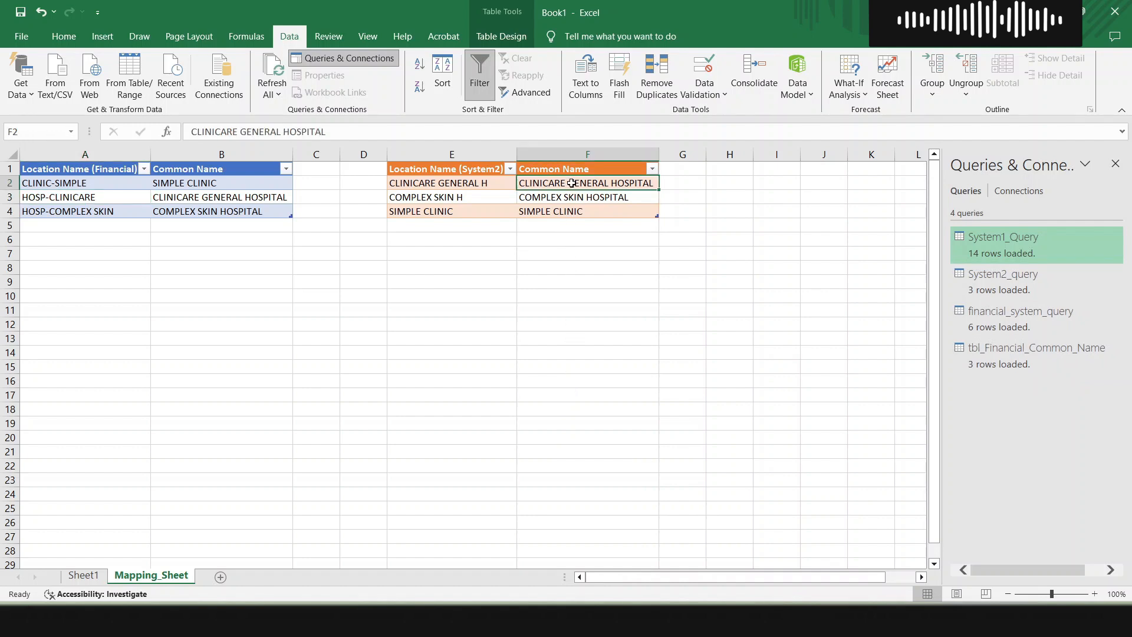
click(130, 77)
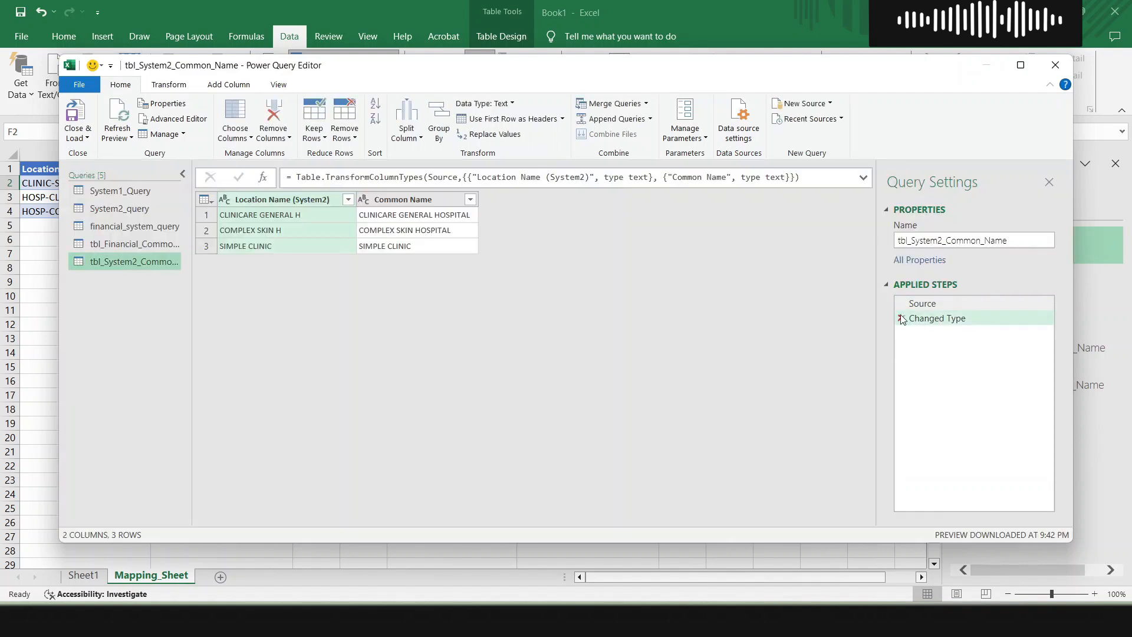
click(902, 318)
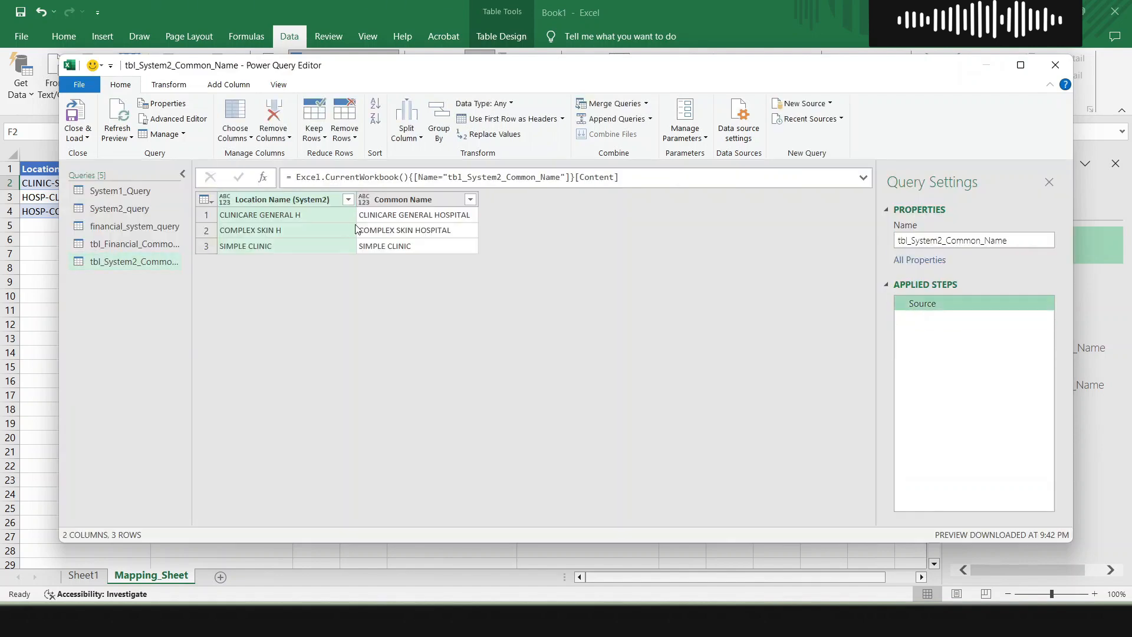
Load the tbl_System2_Common_Name query as a connection only and add it to the Data Model
click(71, 127)
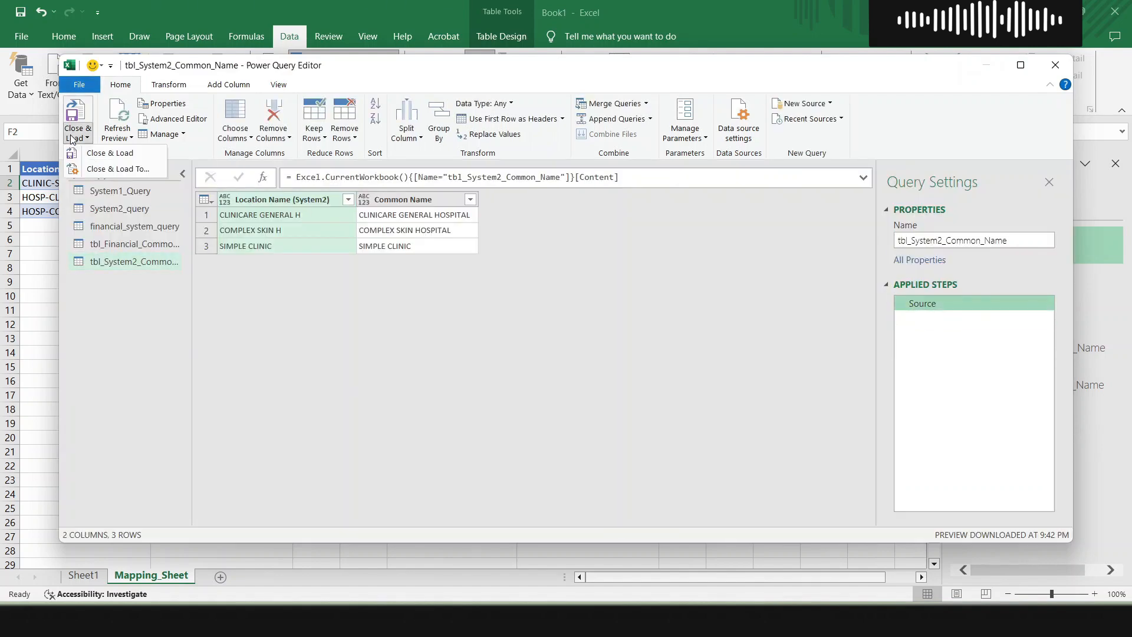
click(132, 171)
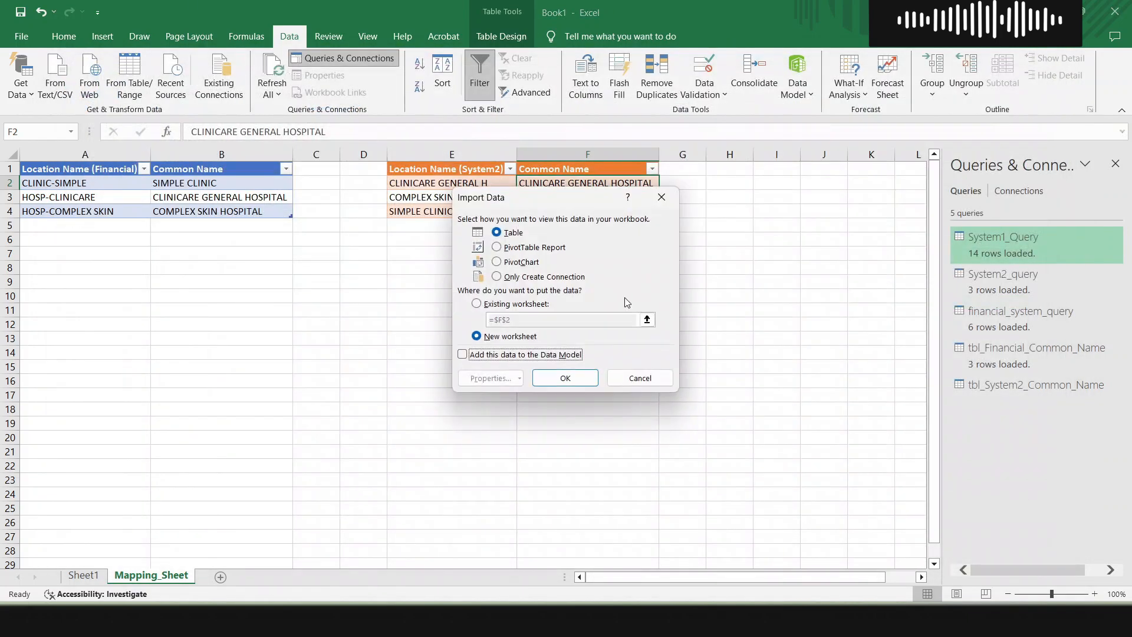
click(570, 278)
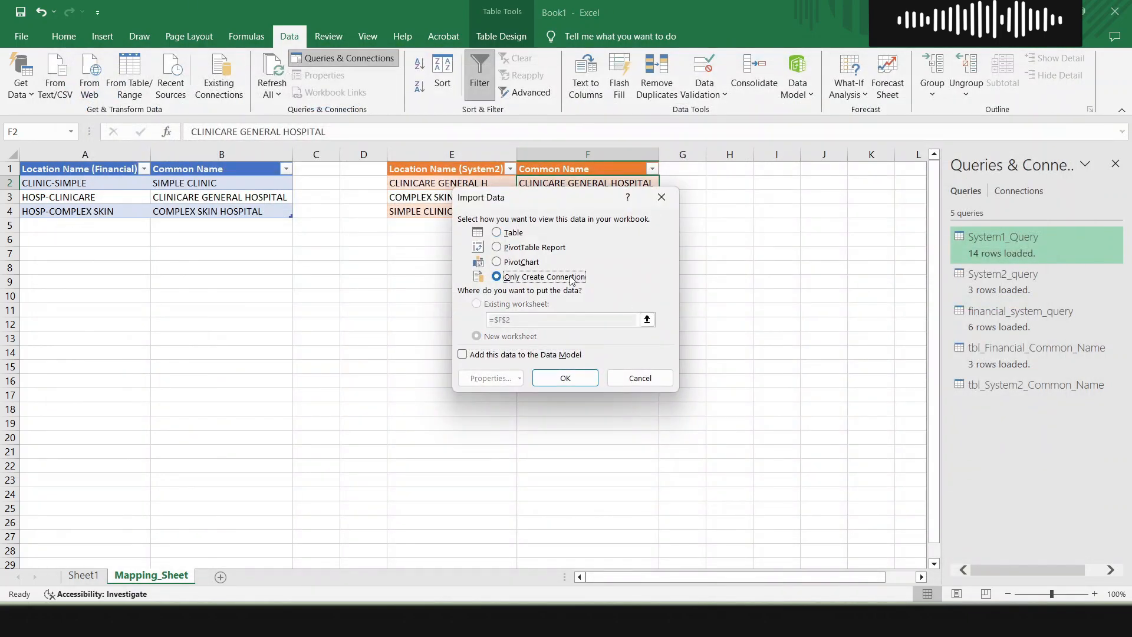
click(542, 354)
click(565, 378)
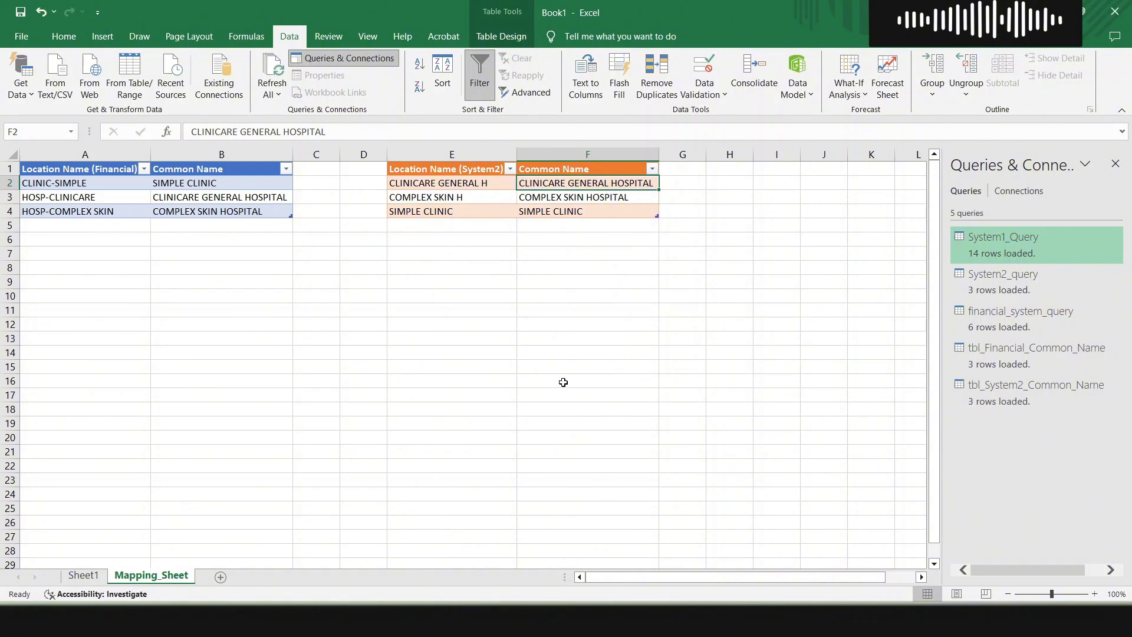
Refresh all queries and open the workbook's data model in Diagram View
click(276, 62)
click(318, 297)
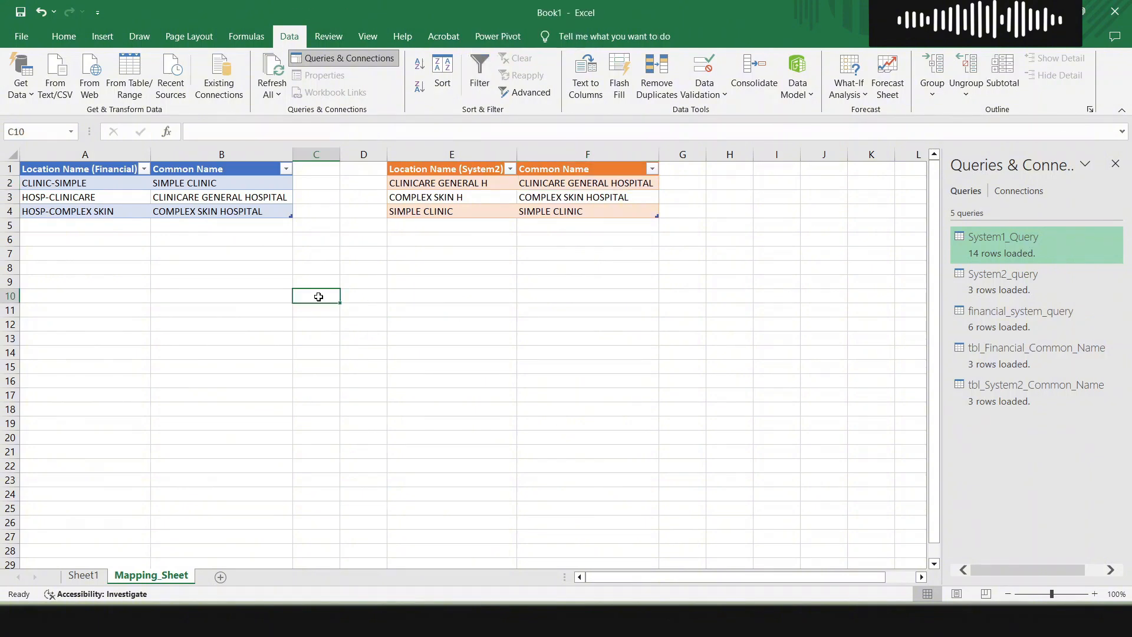
click(811, 97)
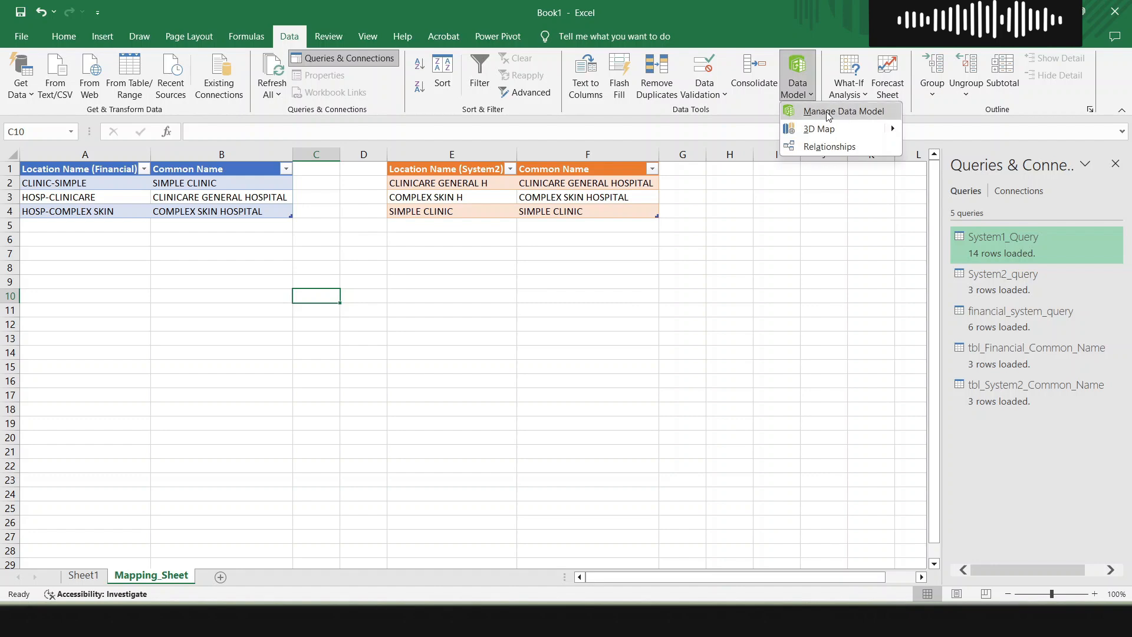
click(852, 114)
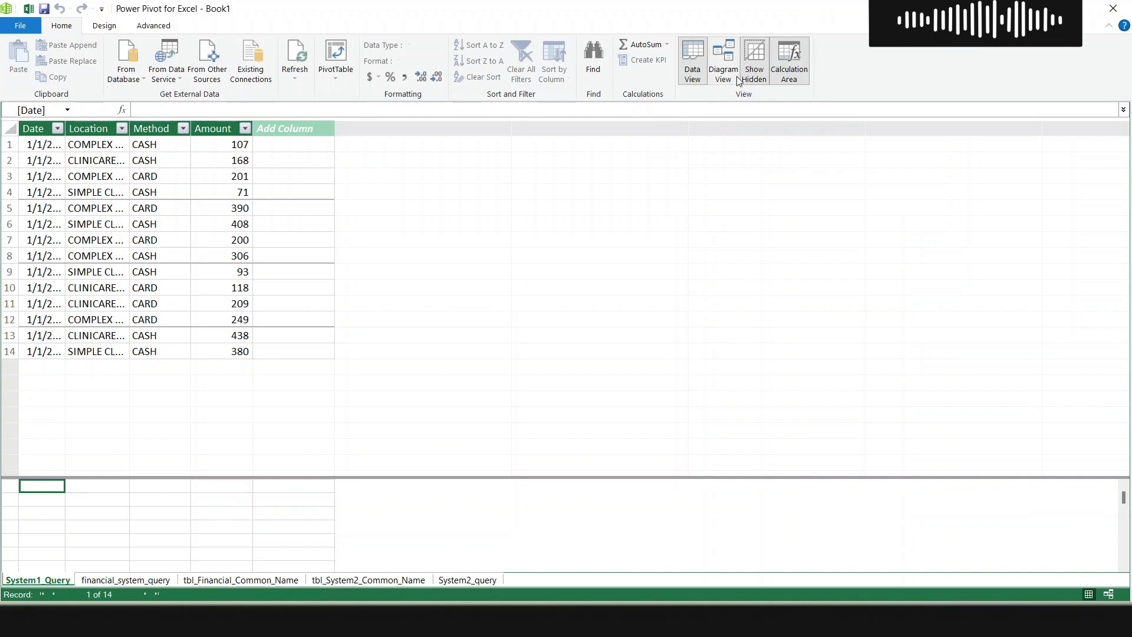
click(734, 68)
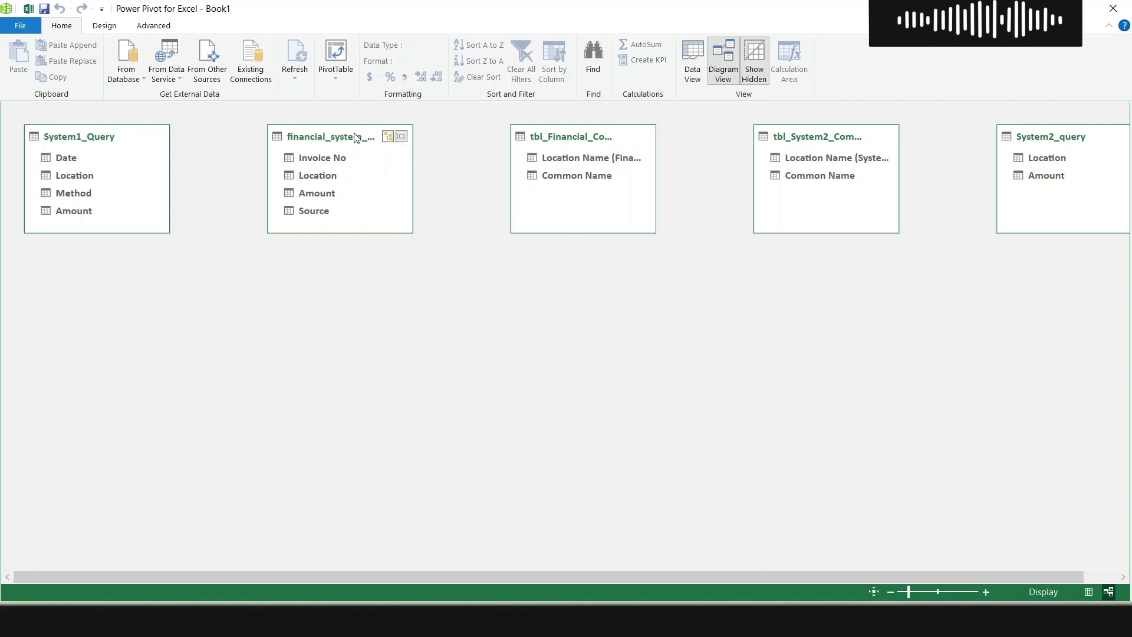
Move financial_system_query and tbl_Financial_Common_Name below the other tables and relate Location Name (Financial) to the financial query's Location
drag(355, 137, 332, 312)
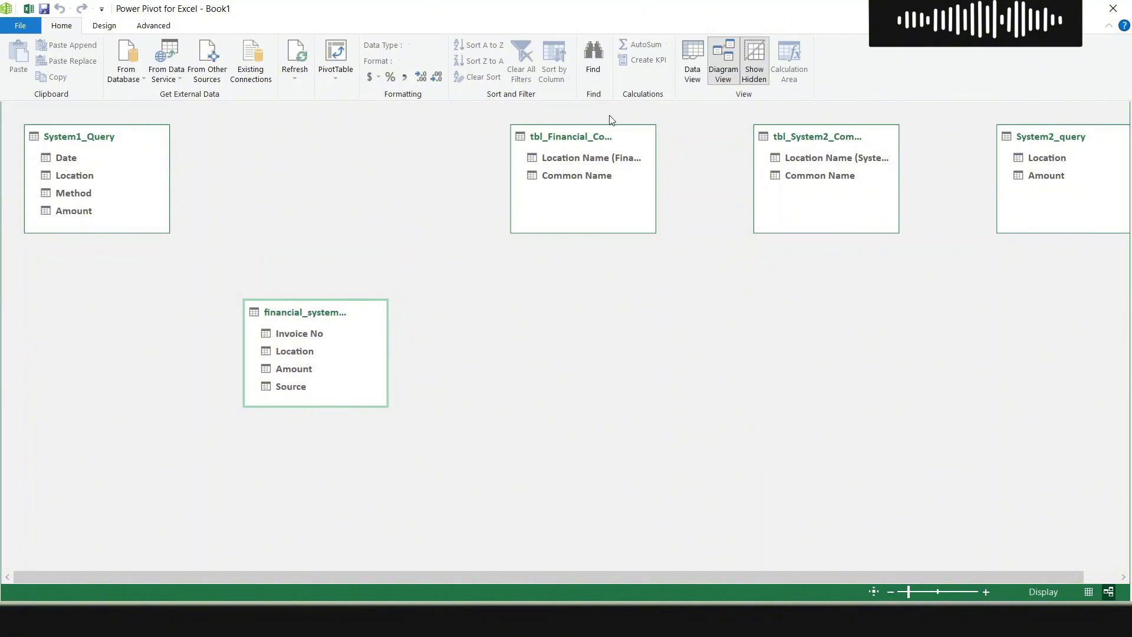
drag(592, 139, 571, 298)
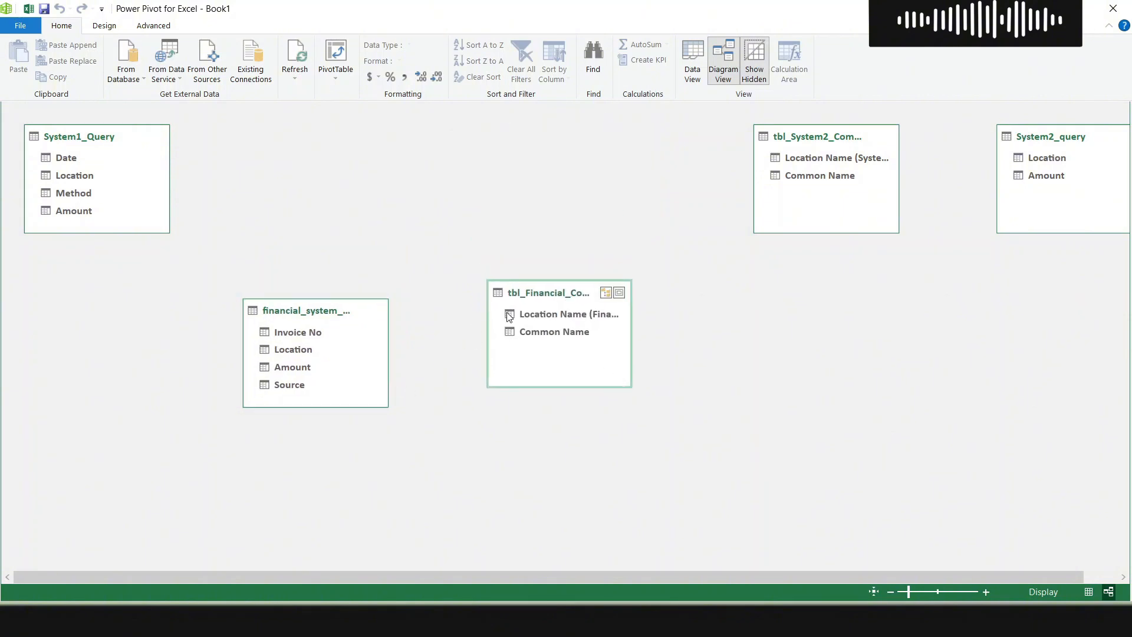
click(538, 318)
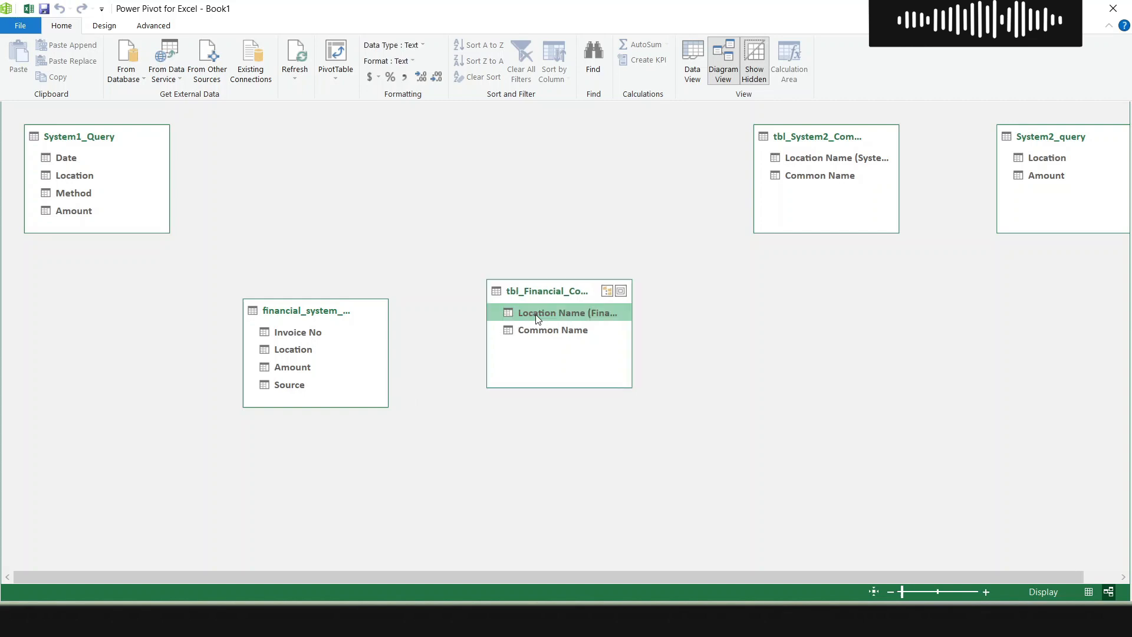
drag(537, 318, 306, 354)
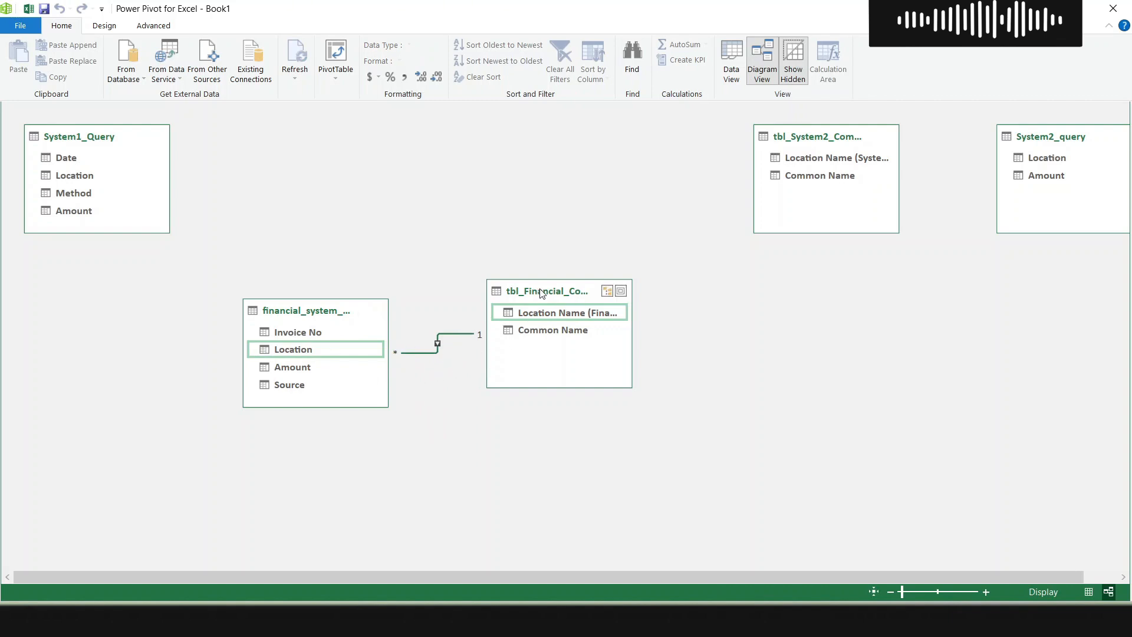
Place System2_query and tbl_System2_Common_Name above the aligned financial tables and relate the query's Location to Location Name (System2)
drag(536, 293, 538, 312)
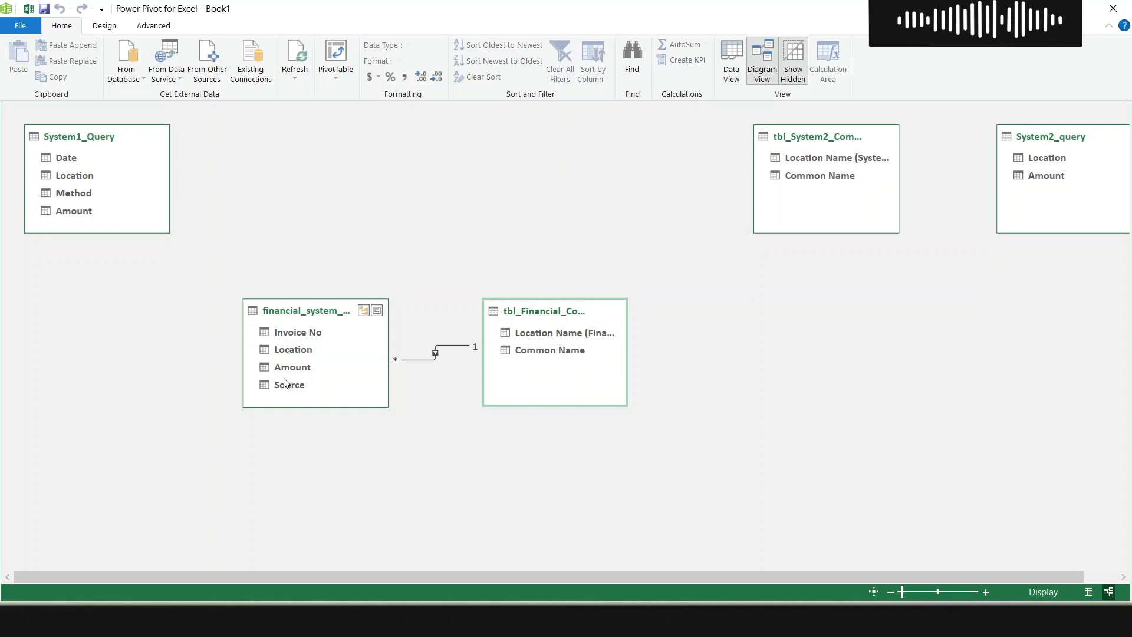
drag(820, 144, 301, 157)
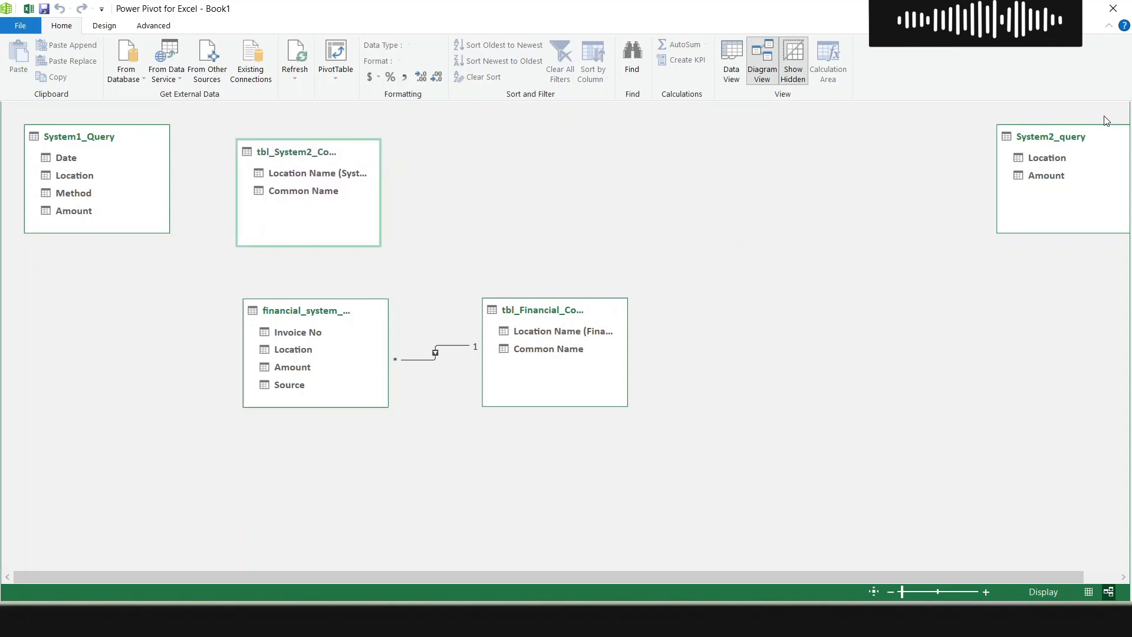
drag(1084, 140, 549, 159)
drag(280, 154, 684, 146)
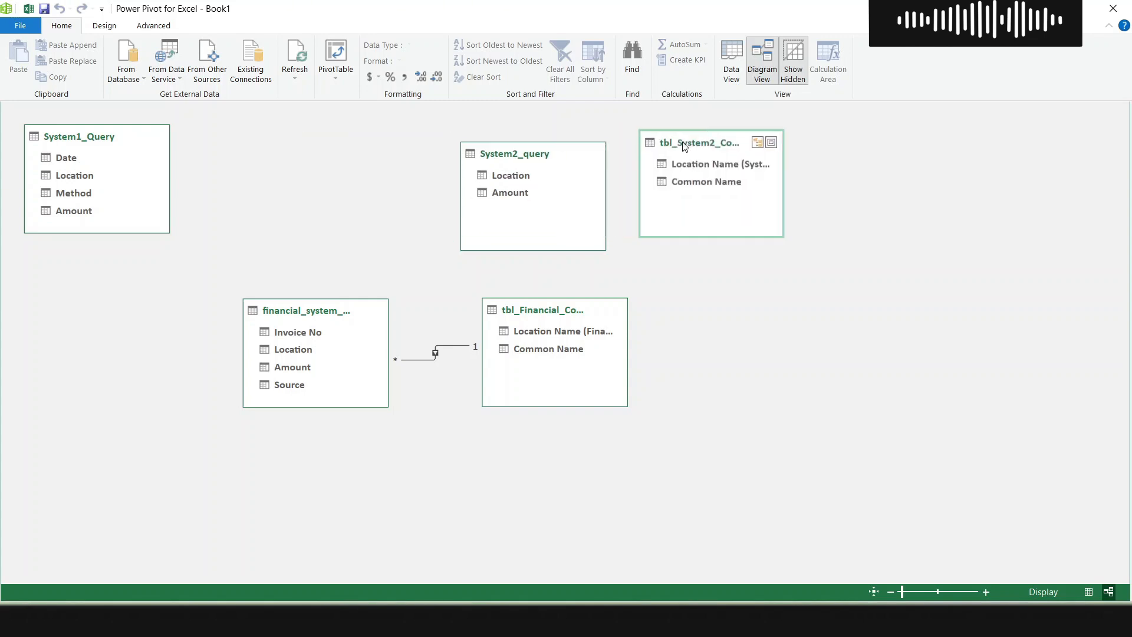
drag(545, 155, 328, 156)
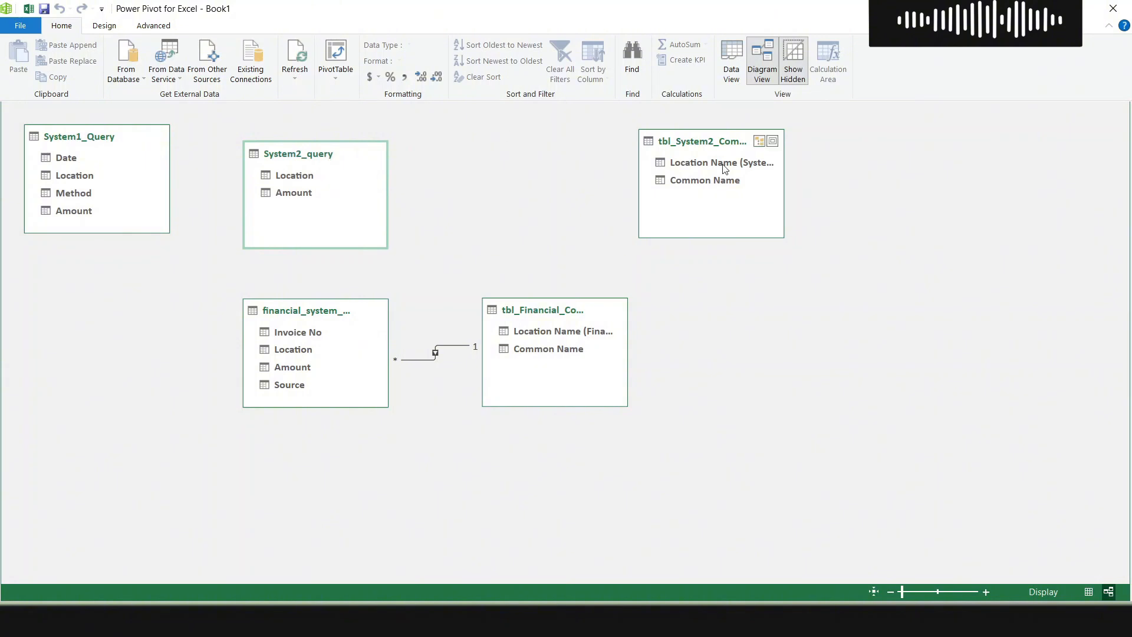
drag(716, 144, 558, 159)
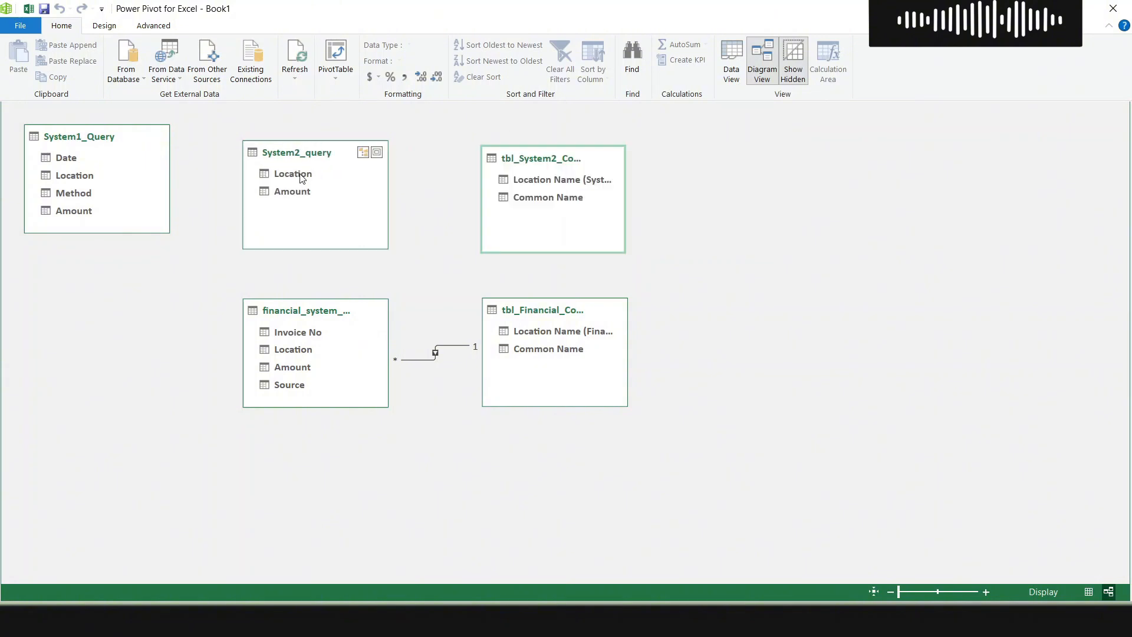
drag(302, 178, 517, 179)
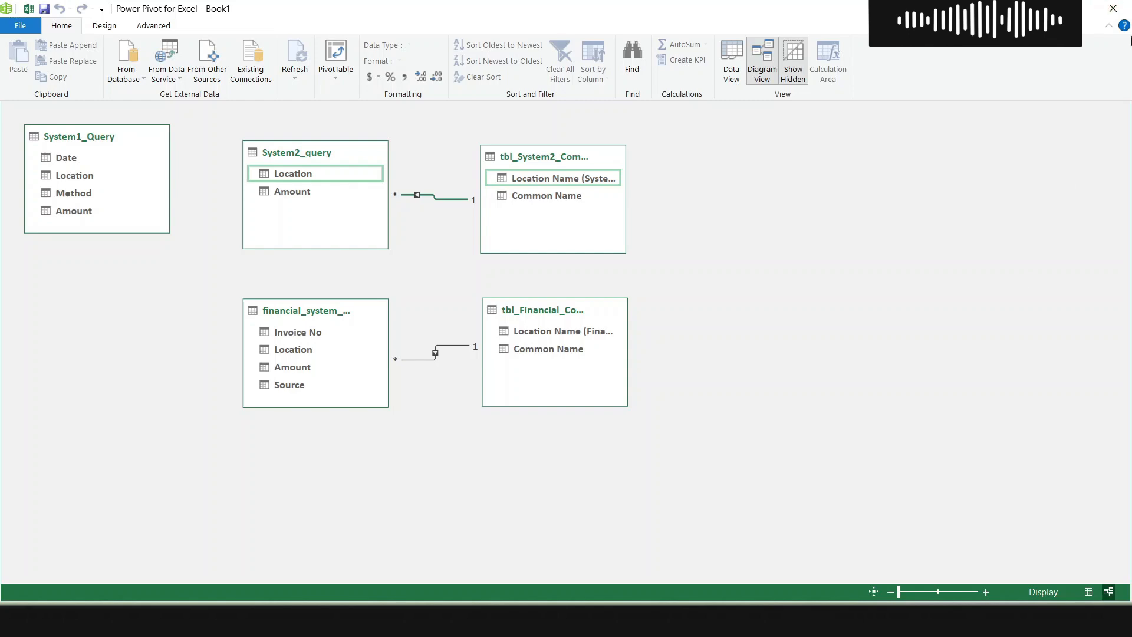
click(1114, 8)
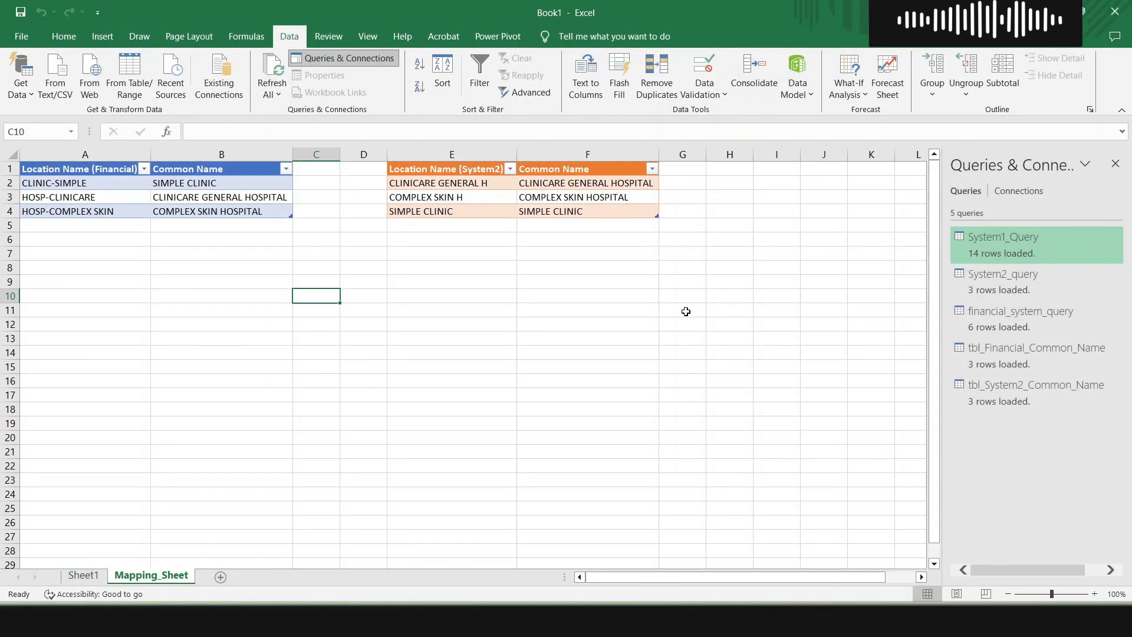
On Sheet1, replace Location in the SYSTEM1 financial pivot's rows with Common Name from tbl_Financial_Common_Name
click(88, 575)
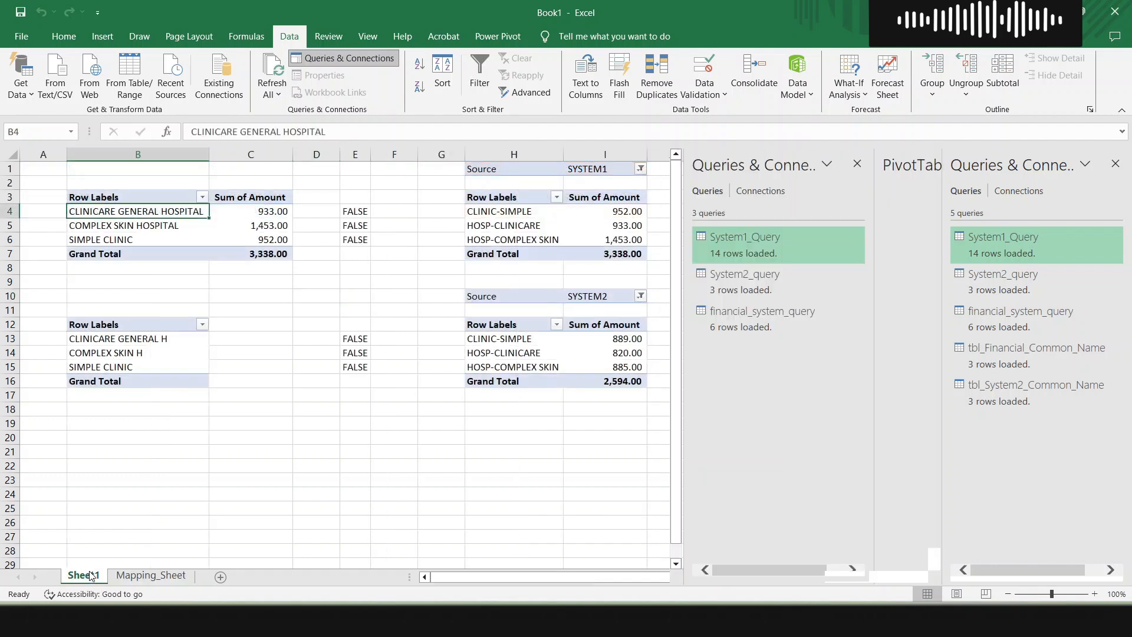
drag(685, 382, 736, 382)
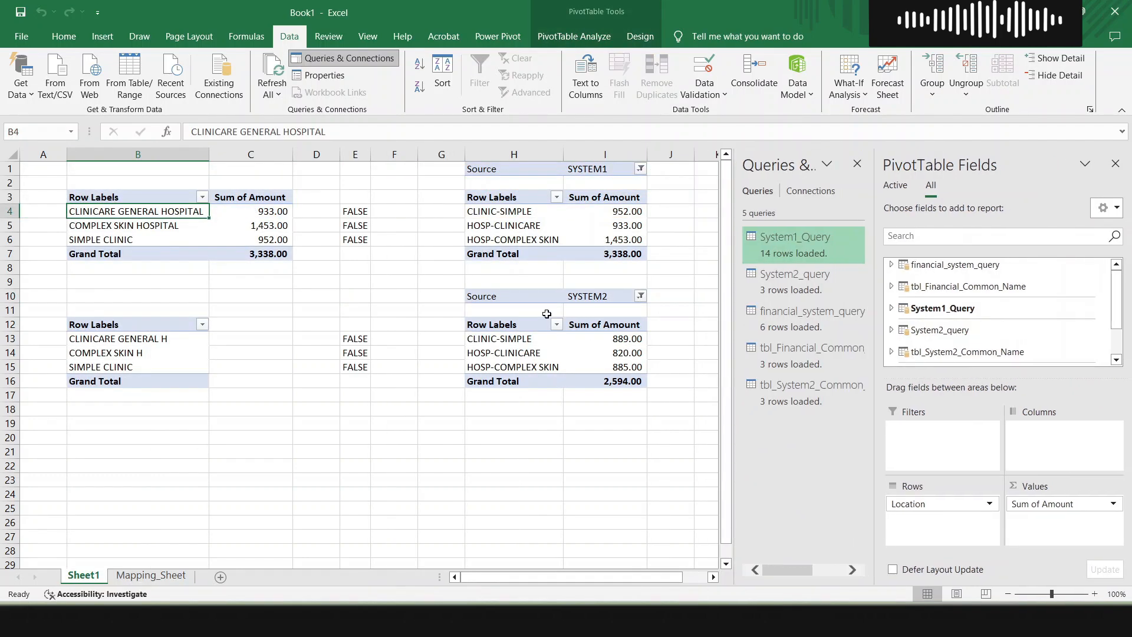
click(524, 216)
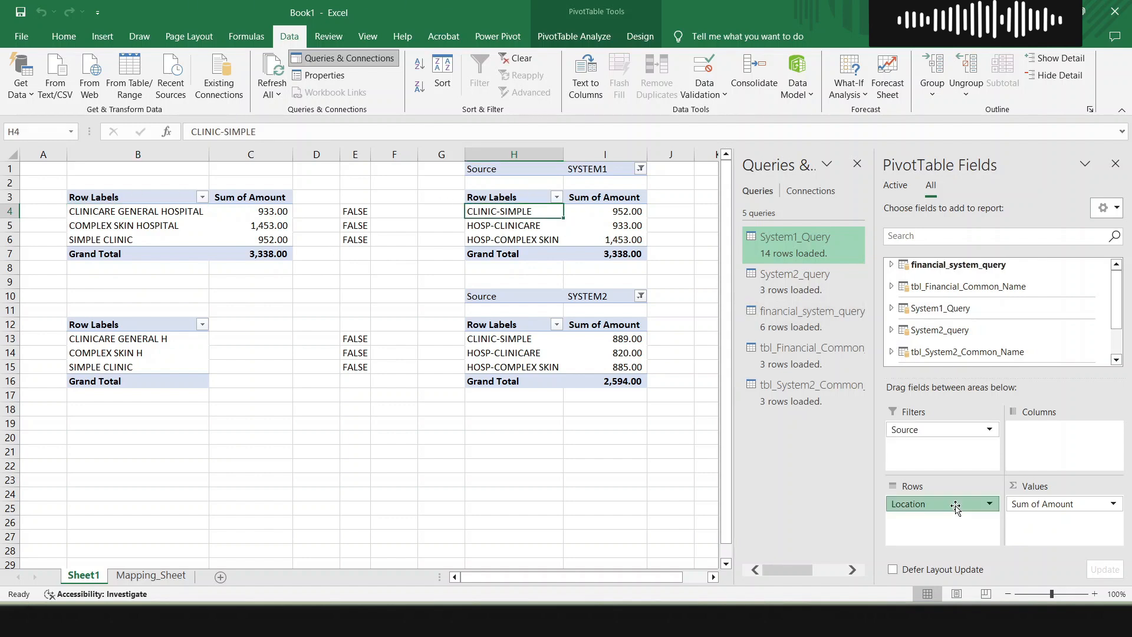
drag(956, 509, 1019, 334)
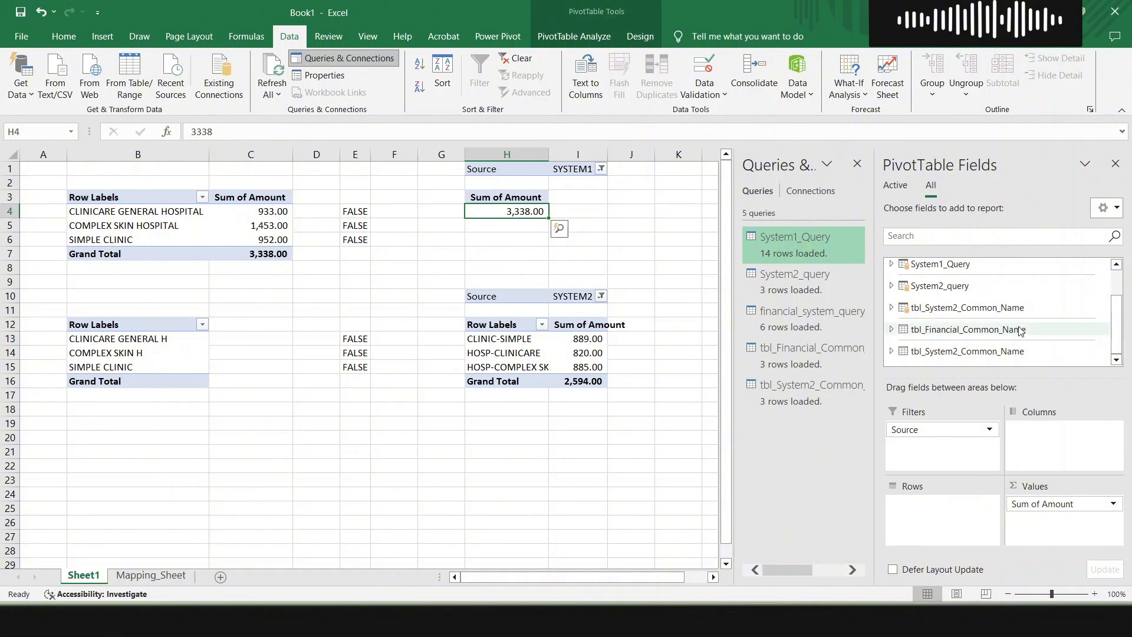
scroll(1021, 331, up, 2)
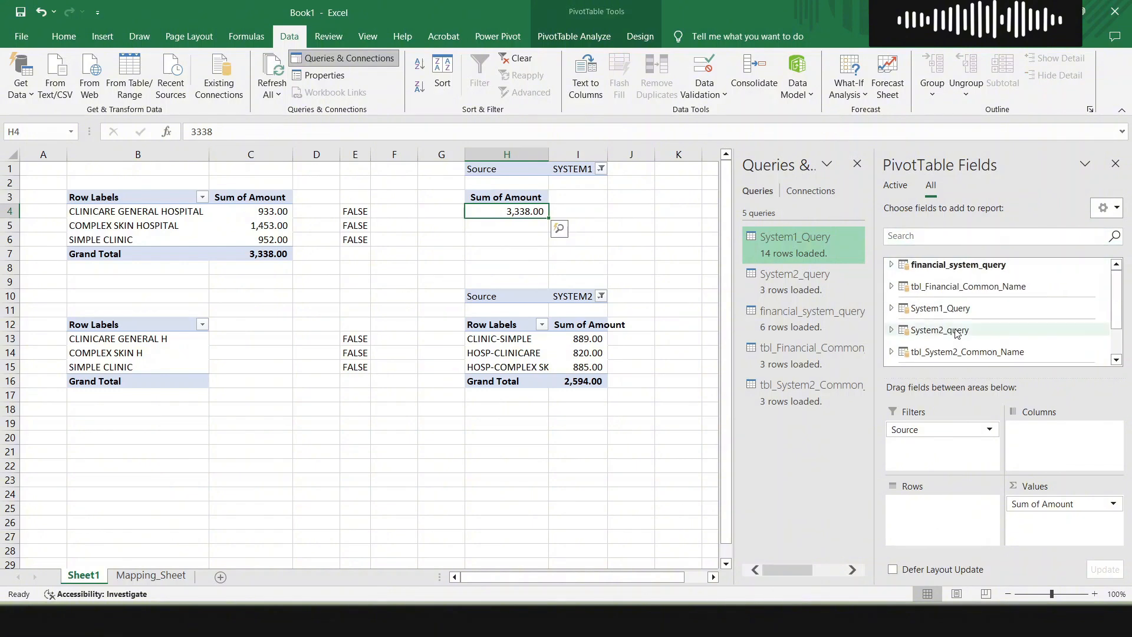
click(891, 288)
drag(954, 318, 940, 534)
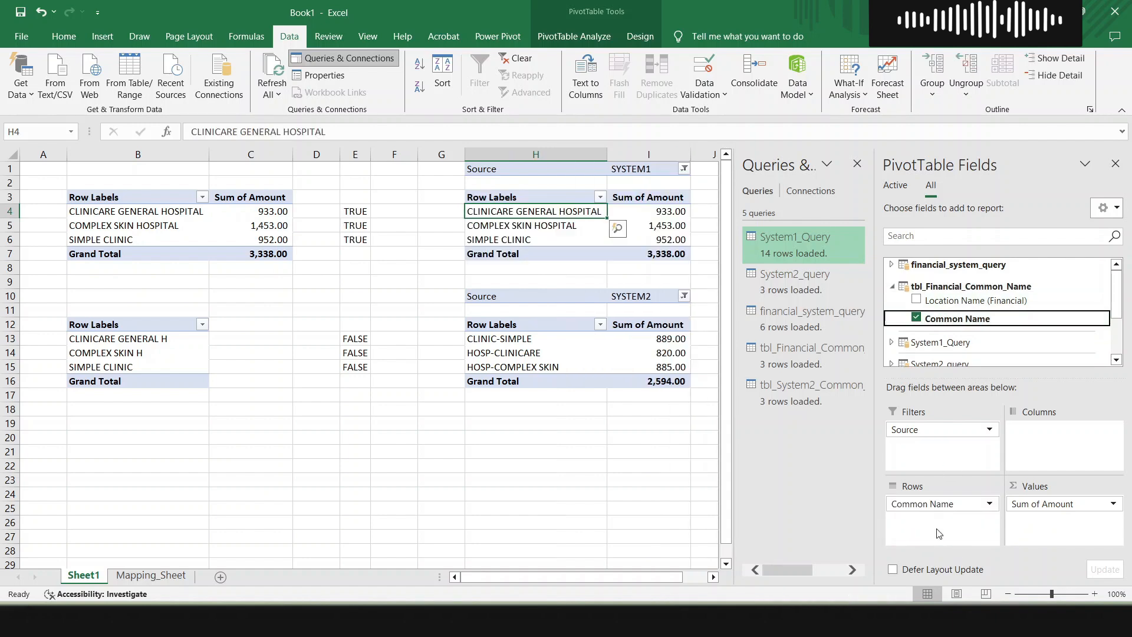
Check the location-name comparison formulas in E4:E6 between the two System 1 pivot tables
click(355, 211)
key(F2)
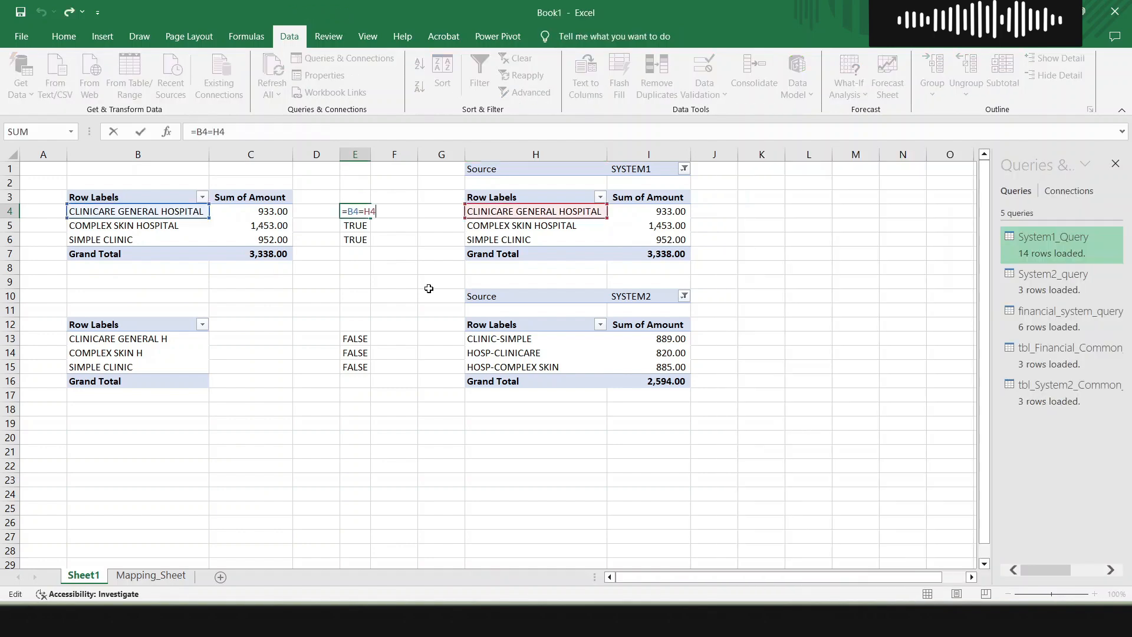
key(ctrl+Return)
key(Down)
key(Down)
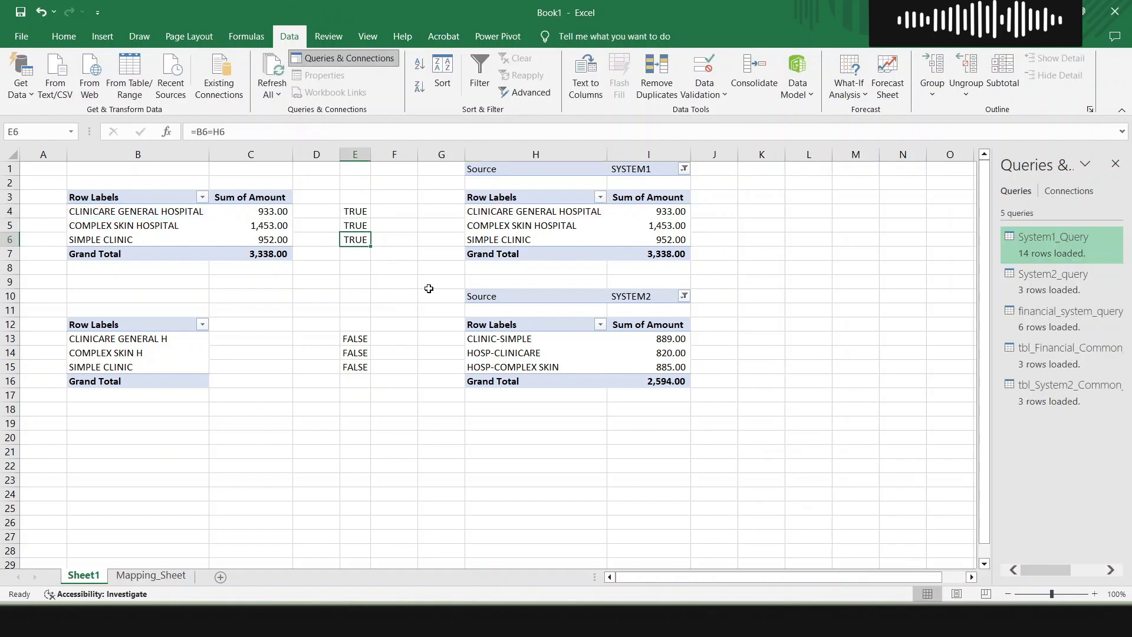
key(Up)
key(Up)
Enter the amount difference formula =C4-I4 in F4 and copy it down to F6
key(Right)
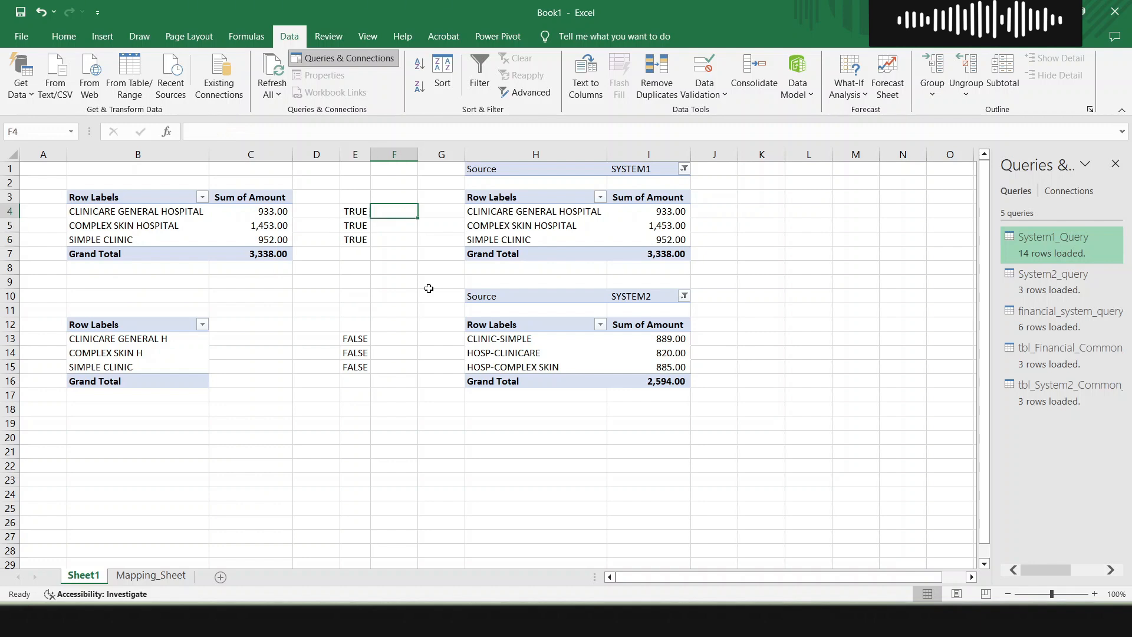
text(=)
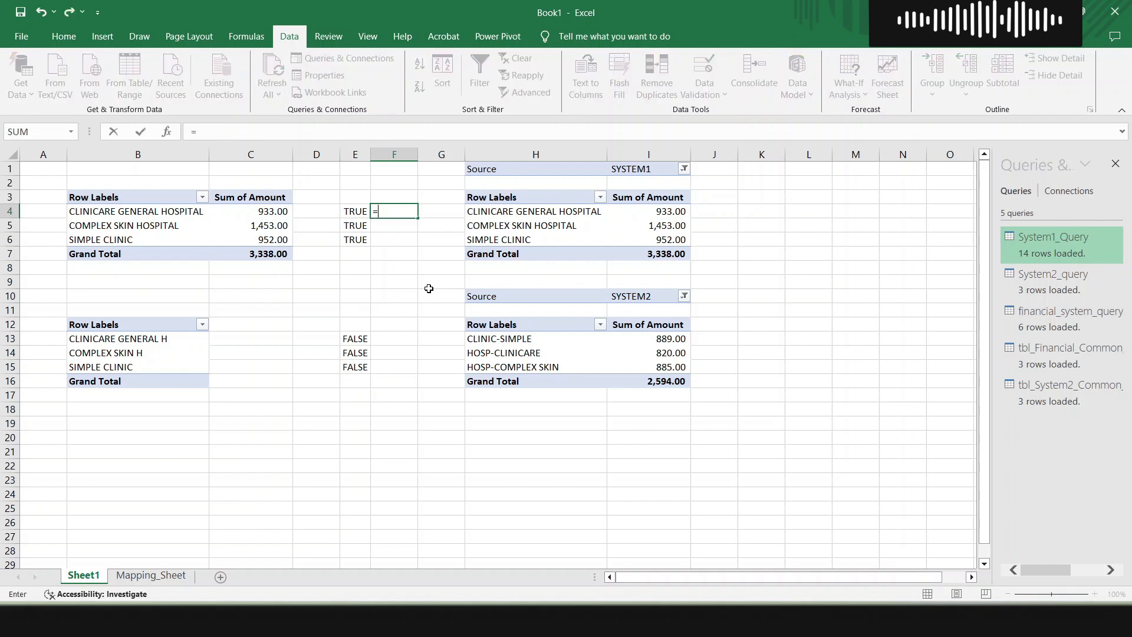
key(Escape)
text(=c4)
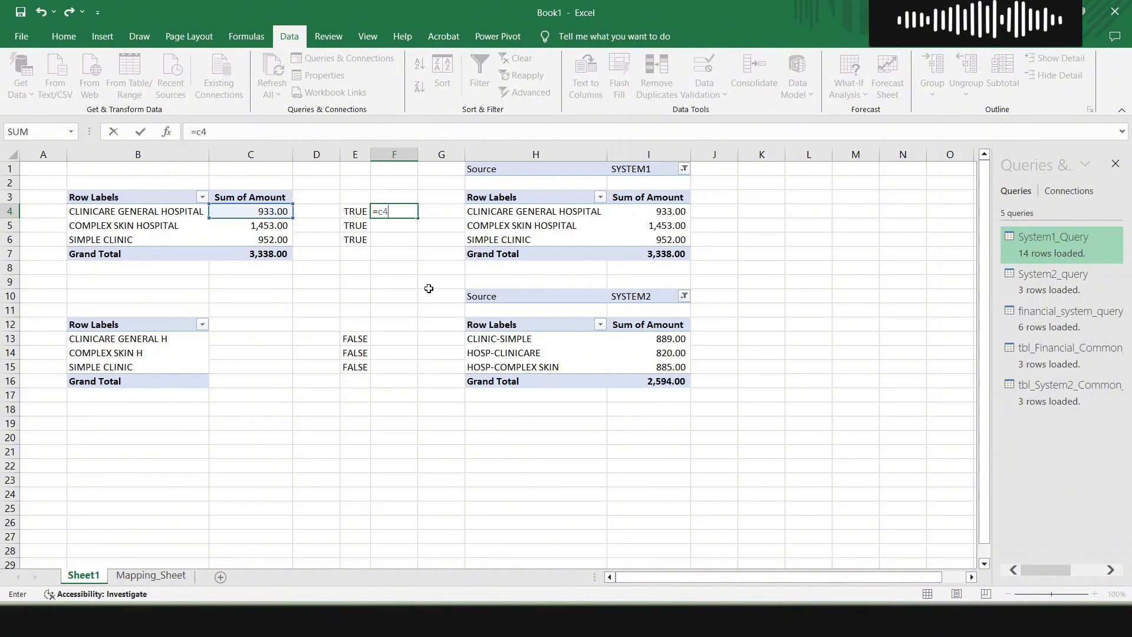
text(-i4)
key(ctrl+Return)
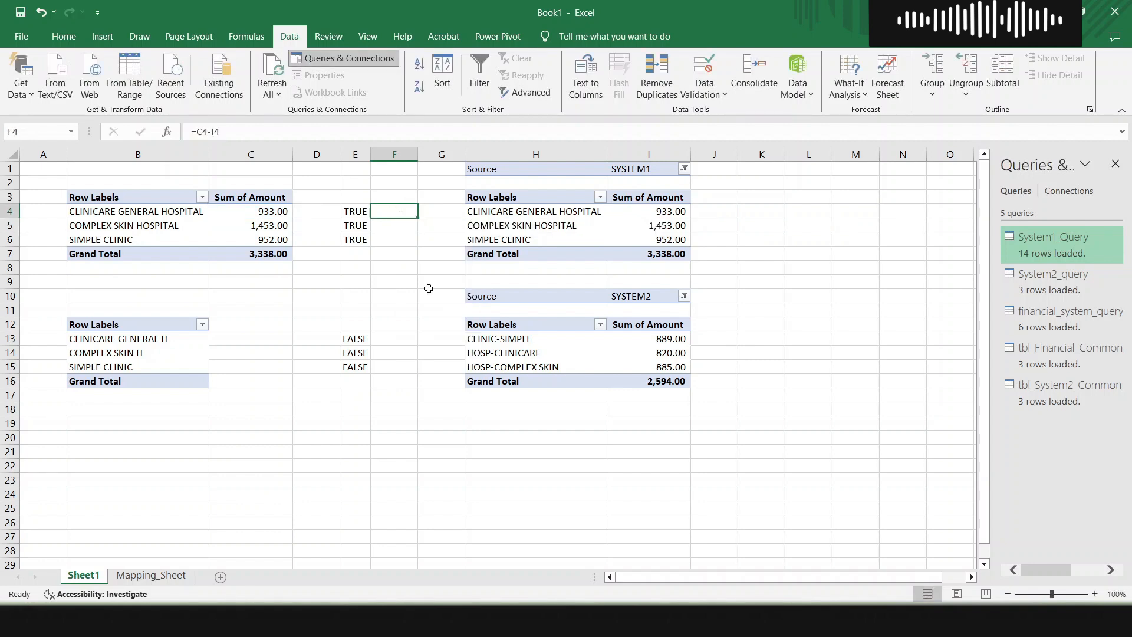
key(ctrl+c)
key(shift+Down)
key(shift+Down)
key(ctrl+v)
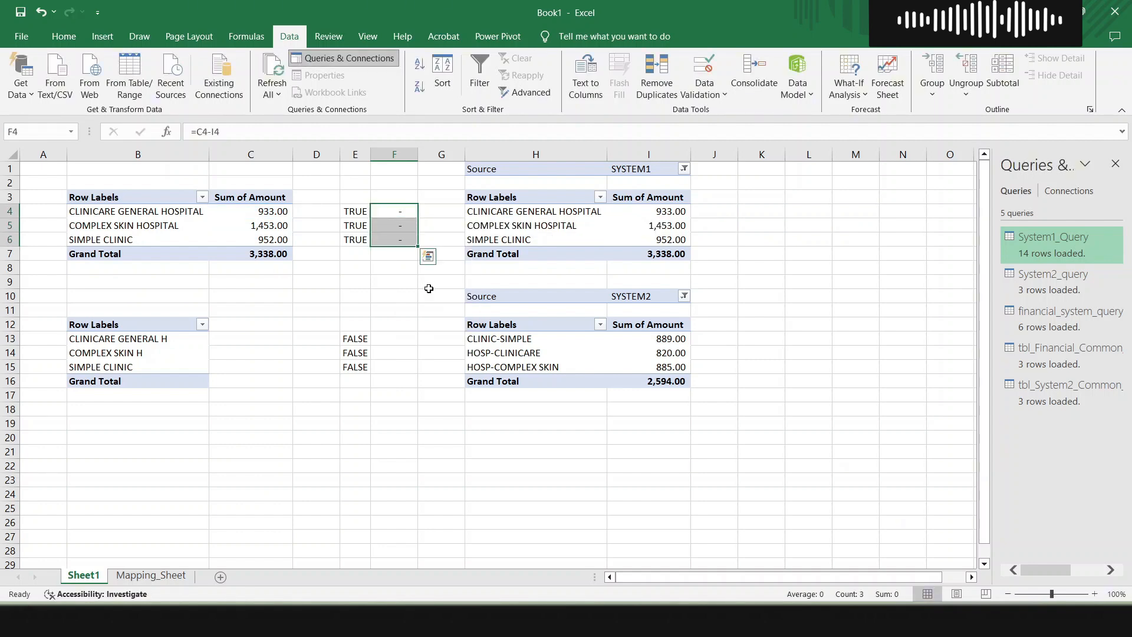
Highlight cells equal to TRUE in E4:E6 with Green Fill with Dark Green Text using conditional formatting
key(Left)
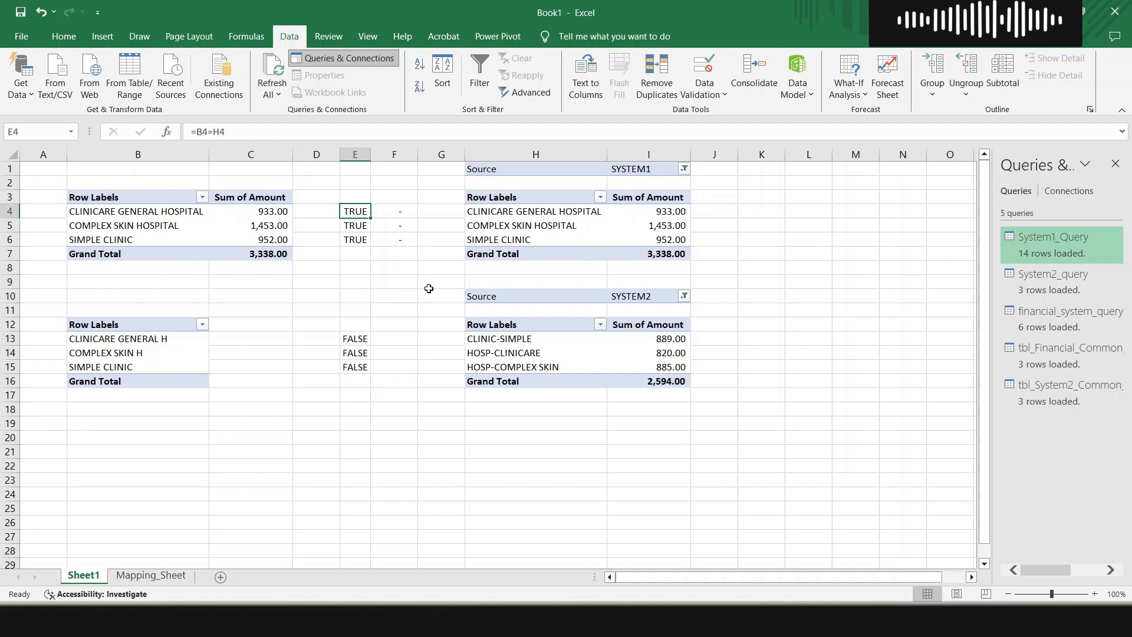
key(shift+Down)
key(shift+Down)
click(56, 39)
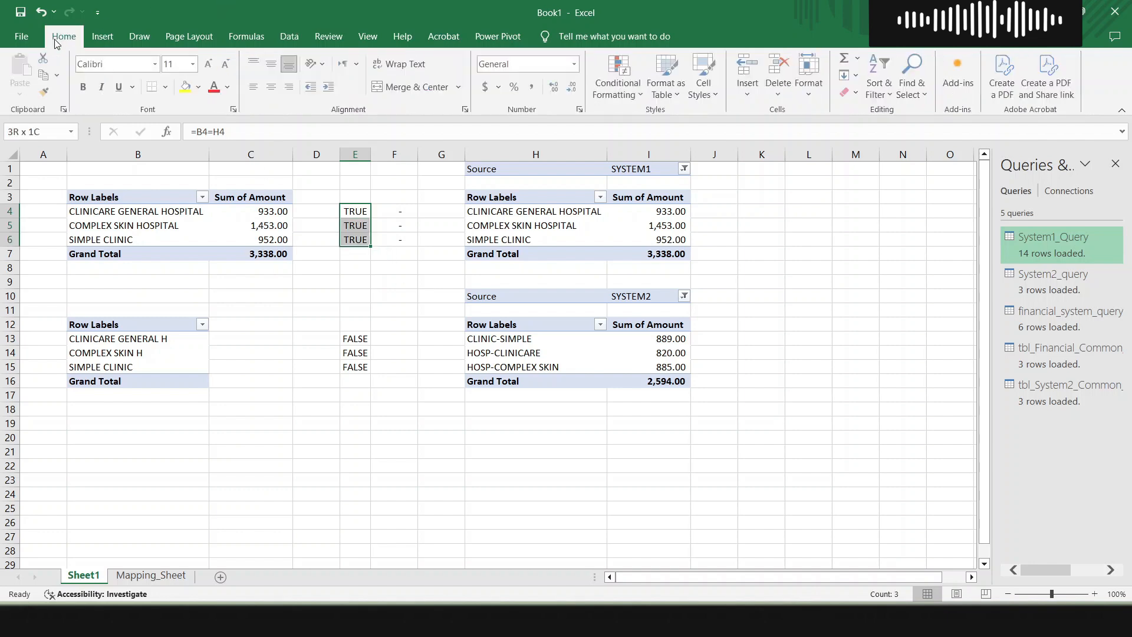
click(618, 80)
mouse_move(653, 131)
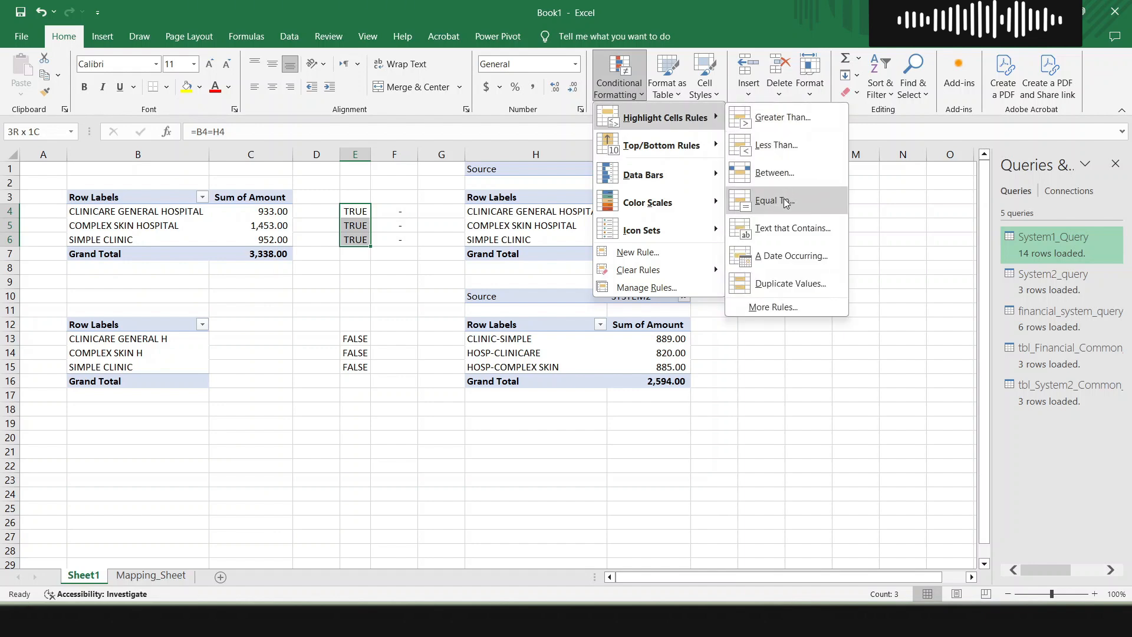
click(786, 202)
text(true)
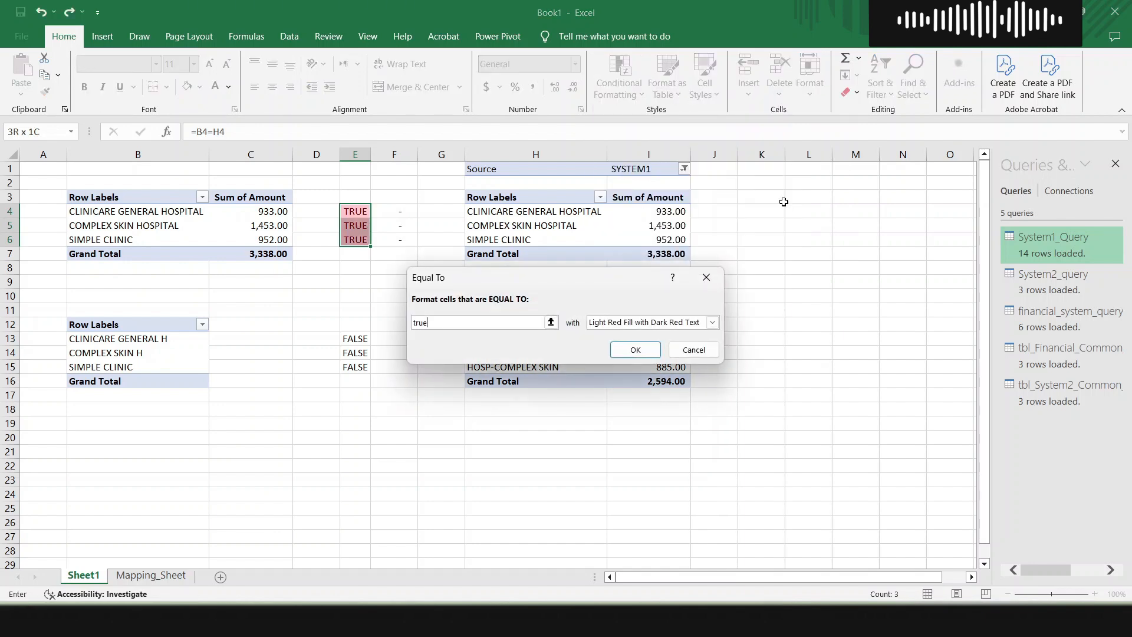
key(Tab)
key(Return)
Add an Equal To 0 conditional format with Green Fill with Dark Green Text to the differences in F4:F6
key(Right)
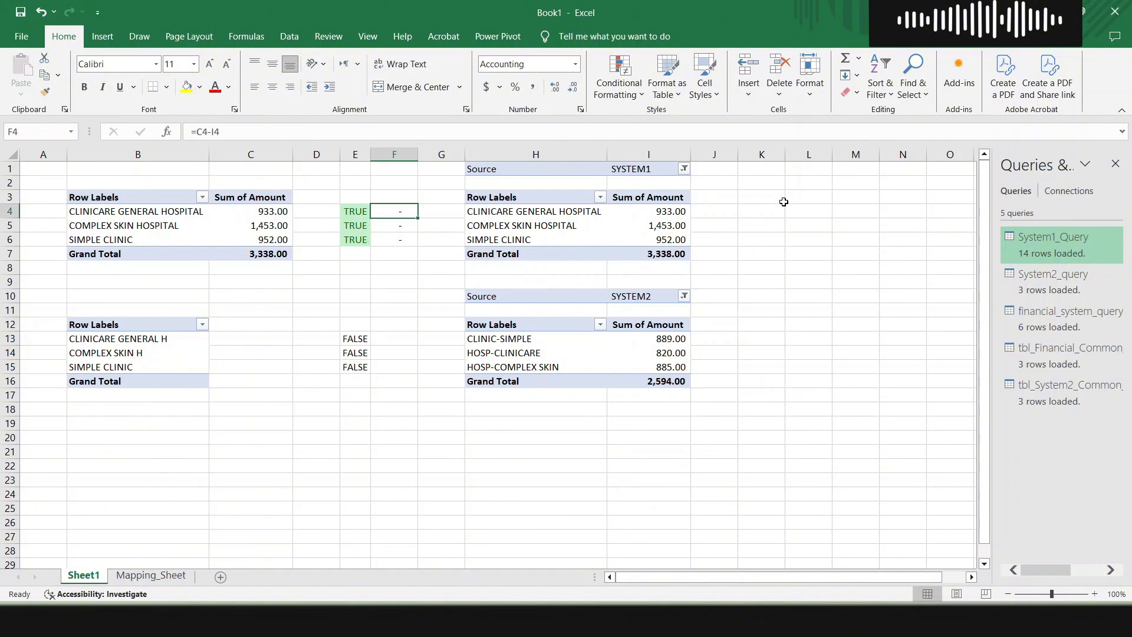
key(ctrl+shift+Down)
click(619, 83)
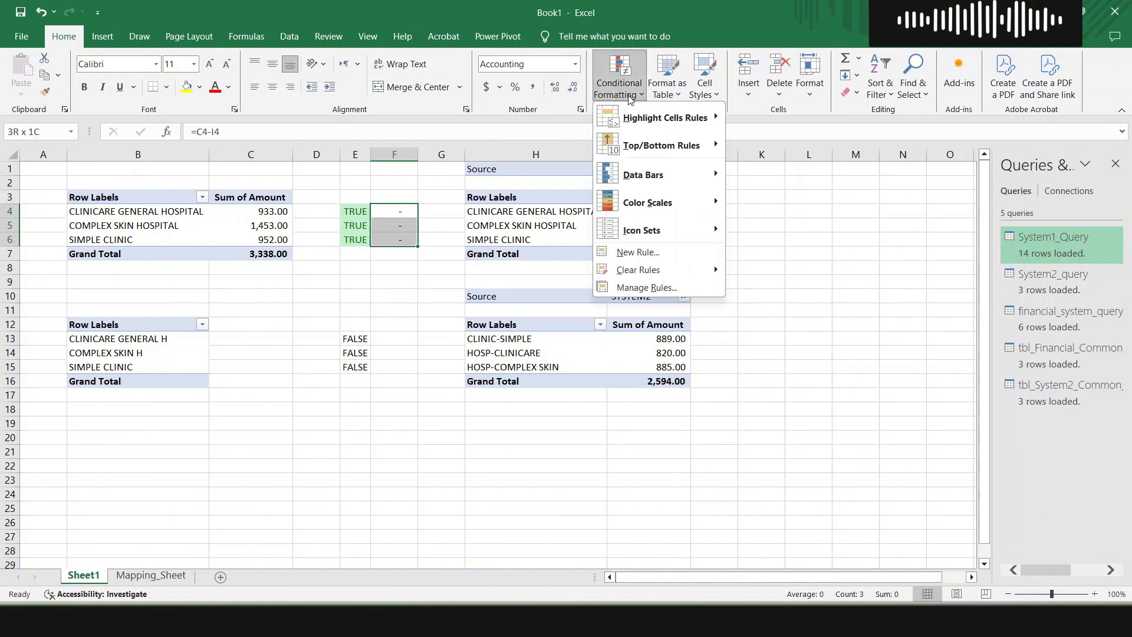
mouse_move(665, 118)
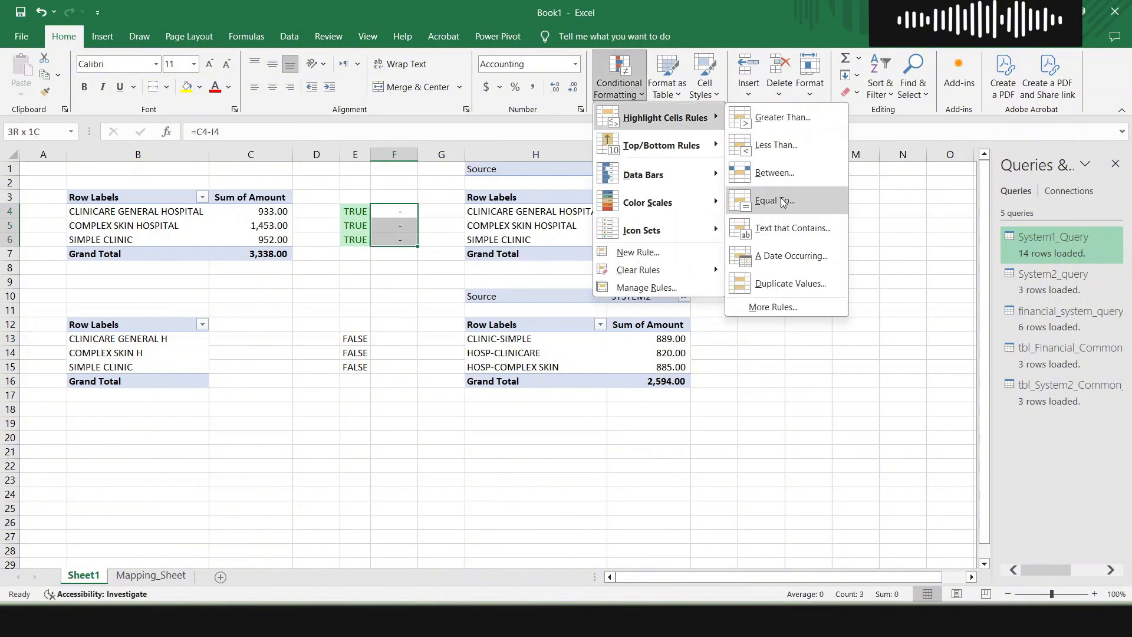
click(774, 200)
key(Tab)
key(Down)
key(Down)
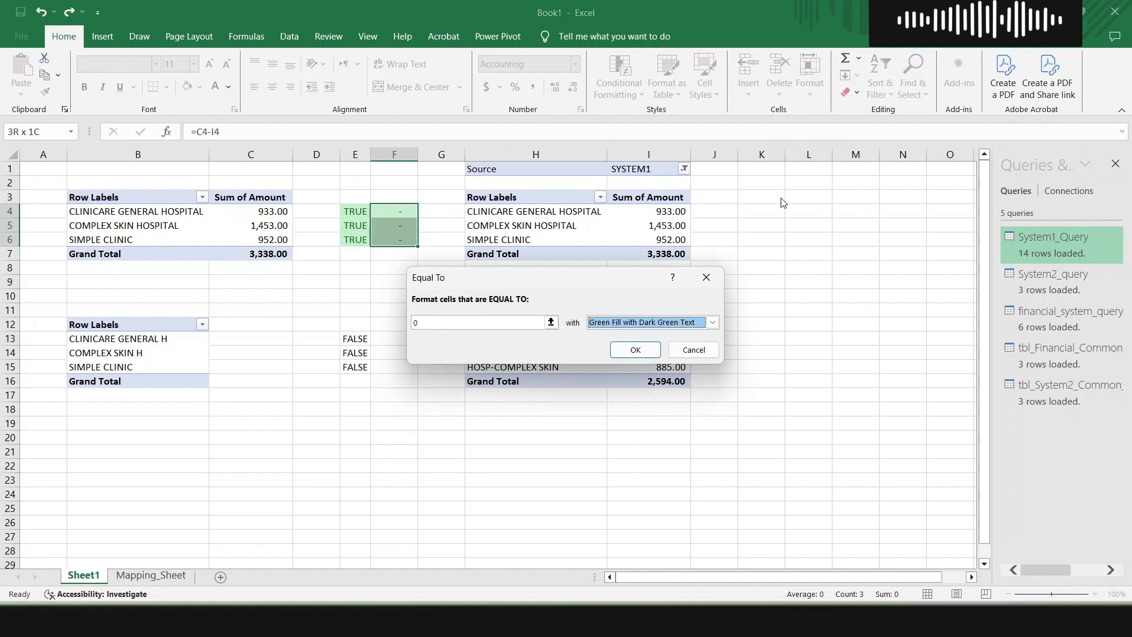
key(Tab)
key(Return)
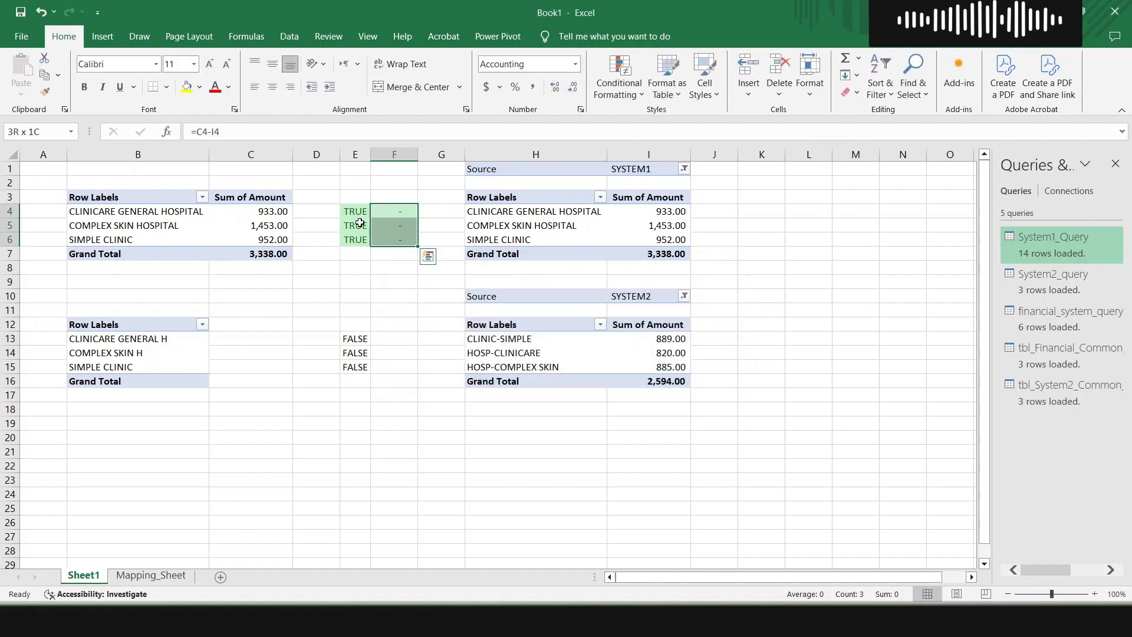
click(359, 223)
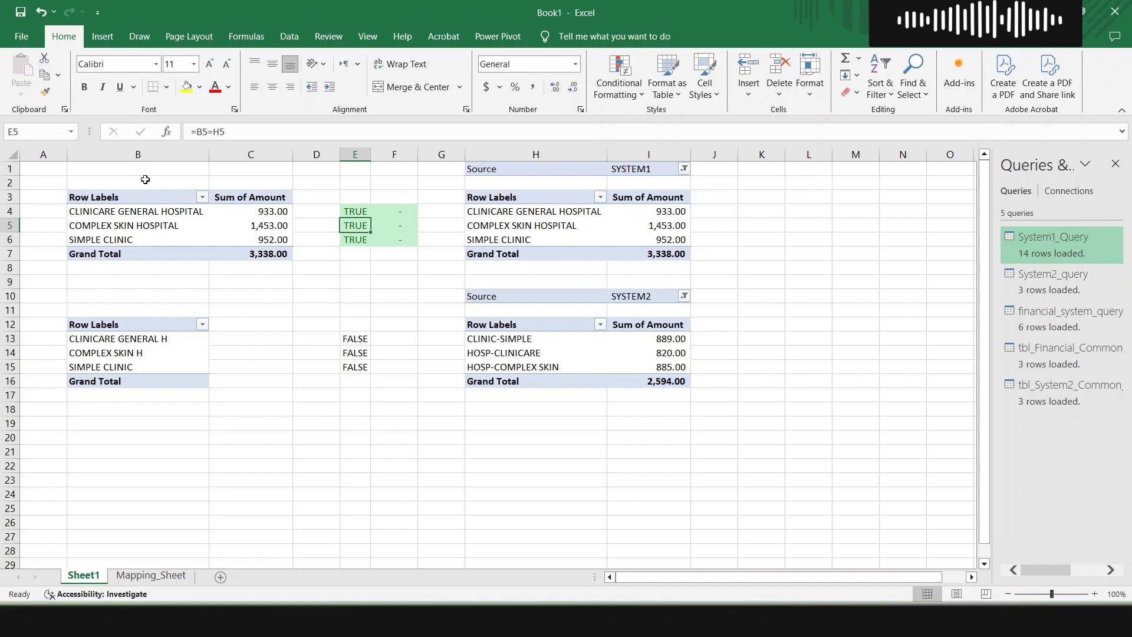
Label the upper pivot tables "System 1 Data" in B2 and "Financial System Data" in H2
click(145, 179)
text(System)
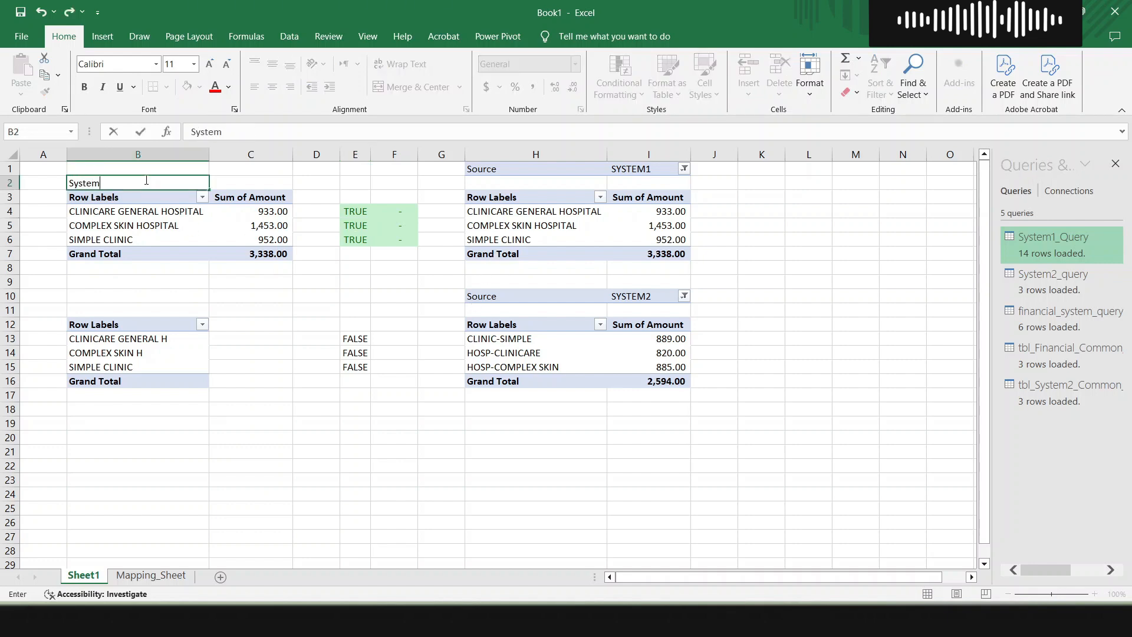
text( 1 Data)
key(Right)
key(Right)
key(Right)
key(Right)
key(Right)
key(Right)
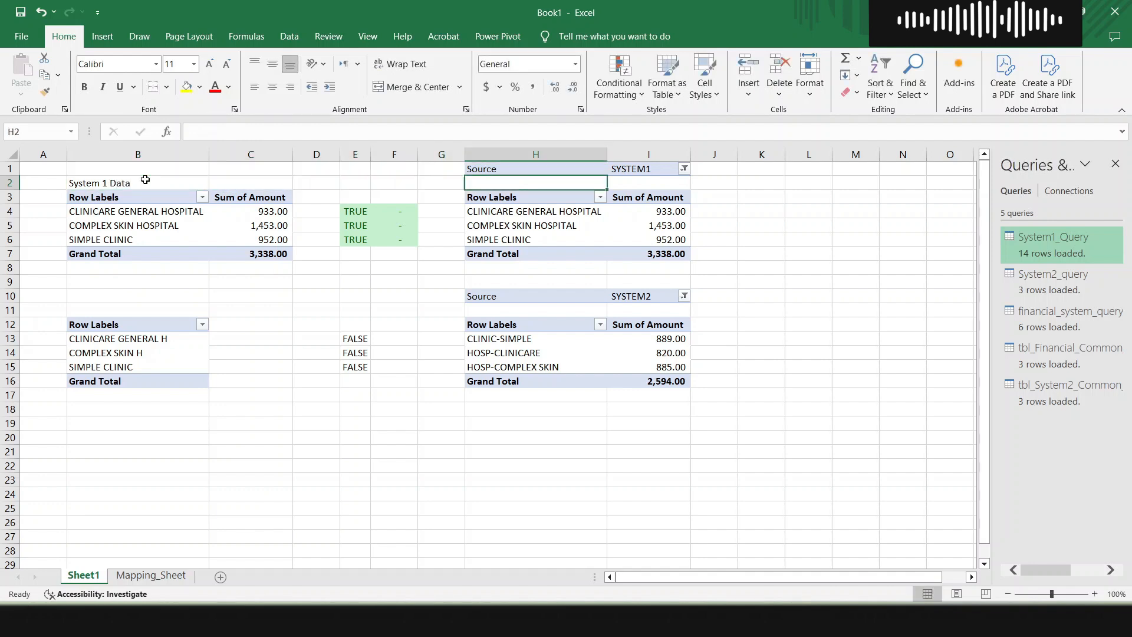
text(Financial System Data)
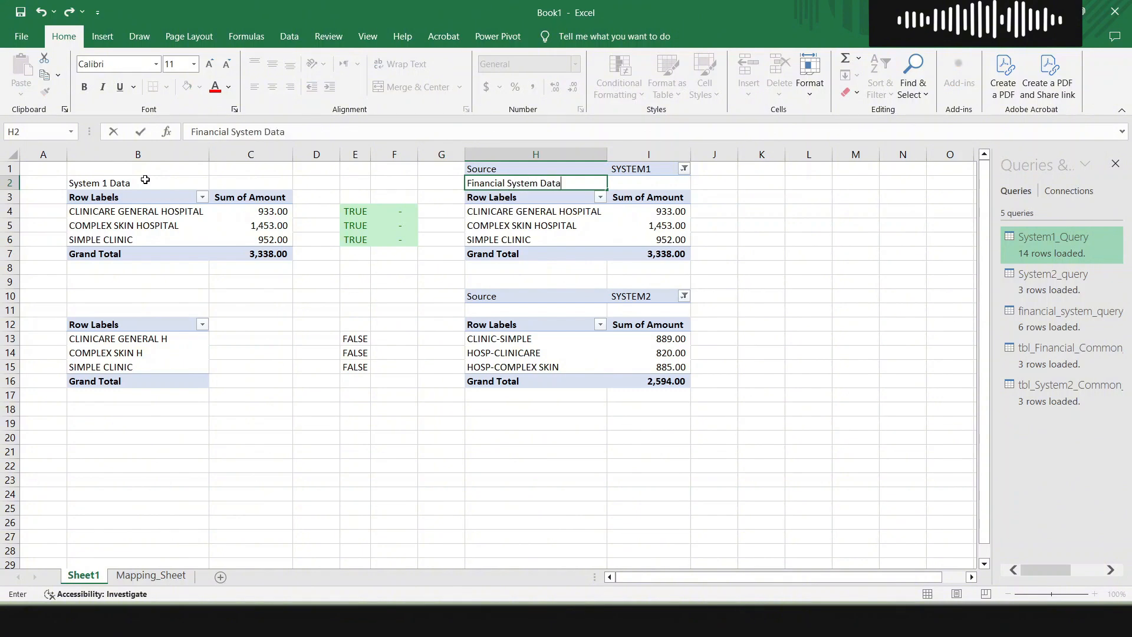
Make the labels in row 2 bold
click(145, 179)
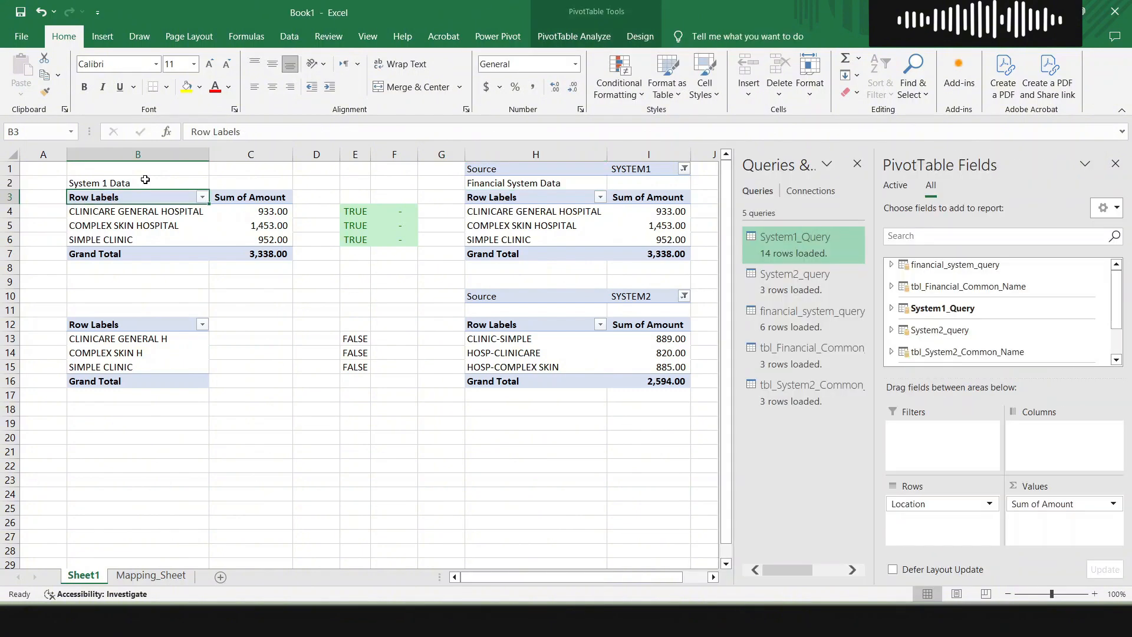
key(shift+space)
key(ctrl+b)
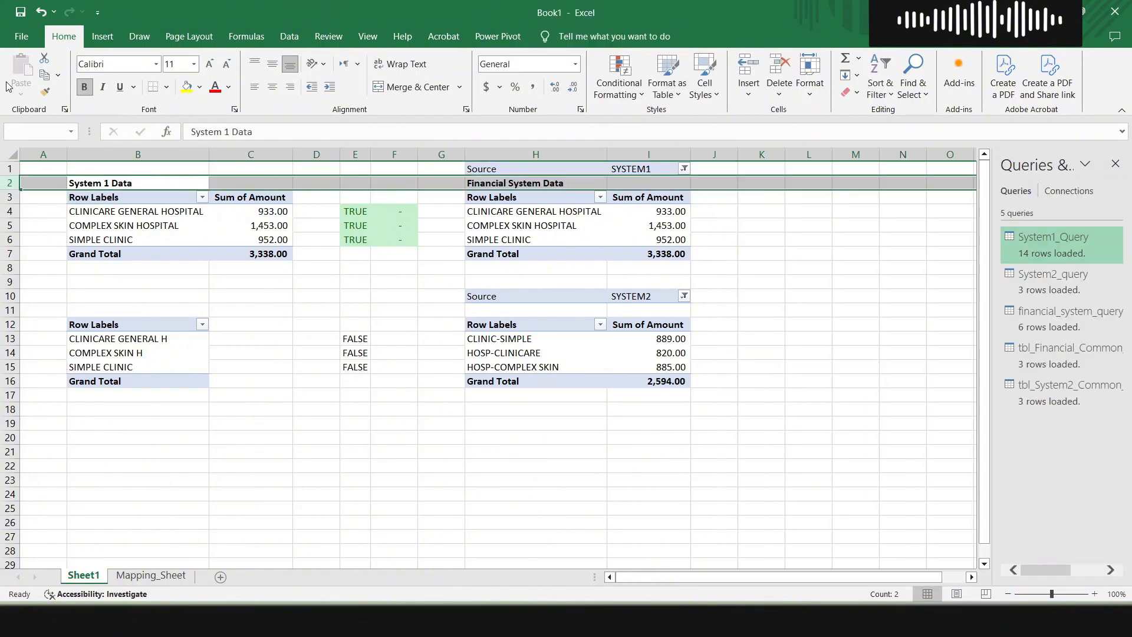
Colour the row 2 labels red and enlarge their font to size 16
click(215, 87)
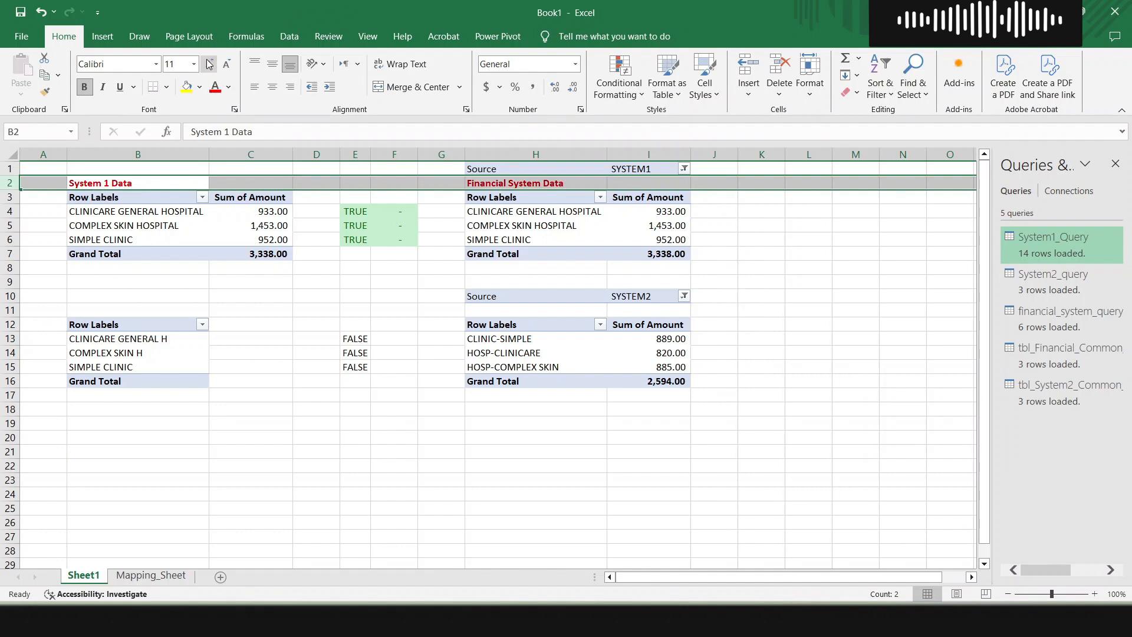
click(209, 65)
click(209, 65)
click(209, 65)
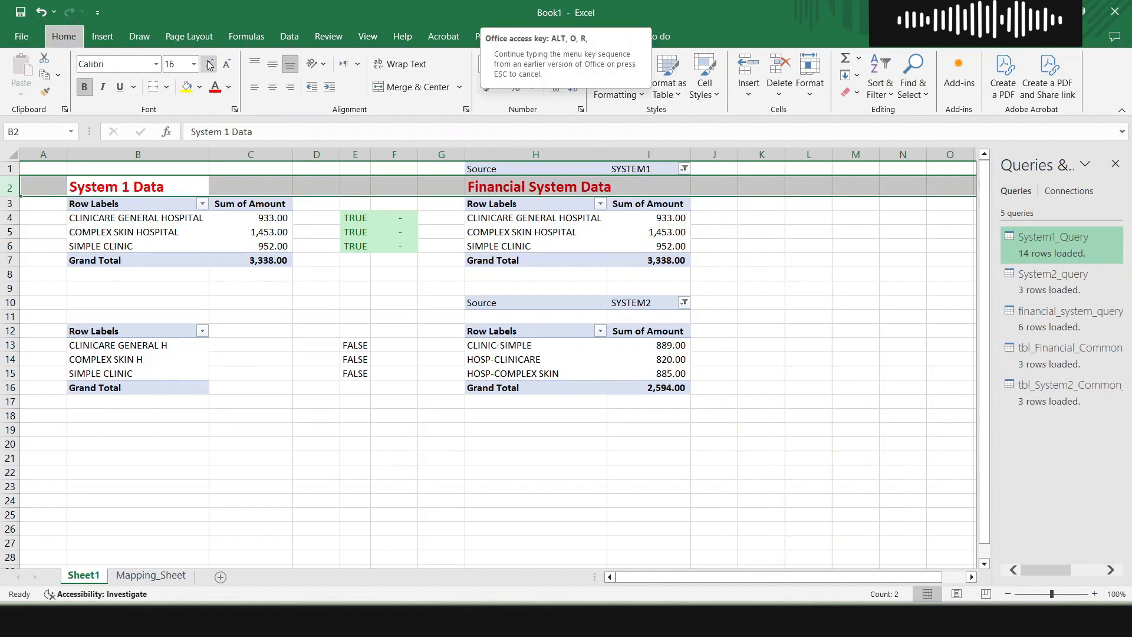
key(Down)
key(Up)
key(shift+space)
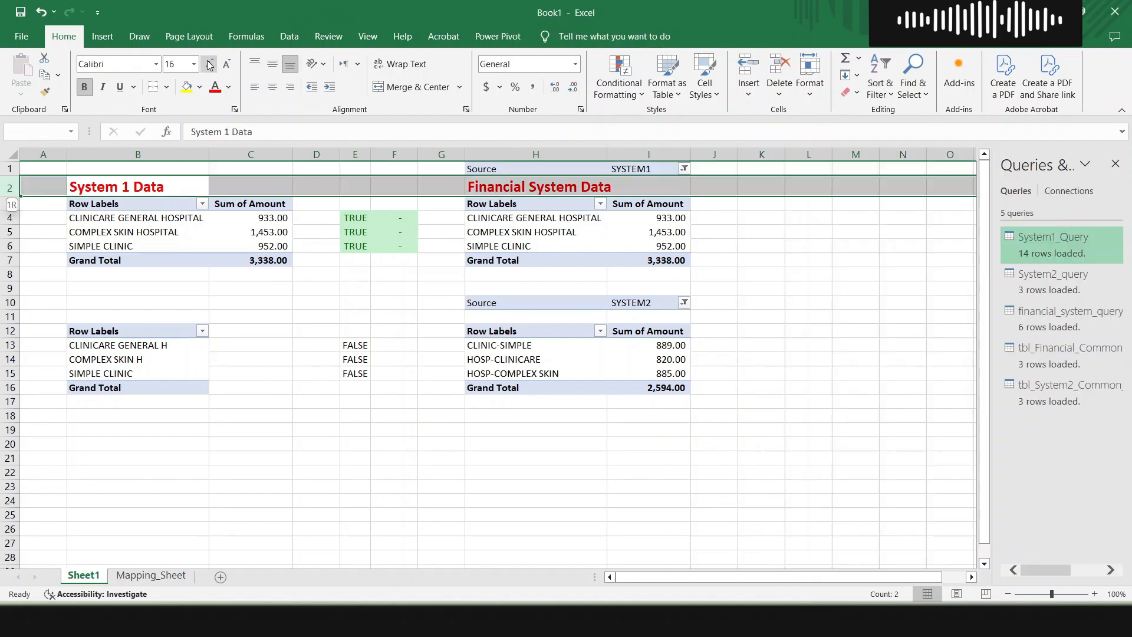
key(ctrl+c)
key(Down)
key(Down)
key(Down)
key(Down)
key(Down)
key(Down)
key(Down)
key(Down)
key(Down)
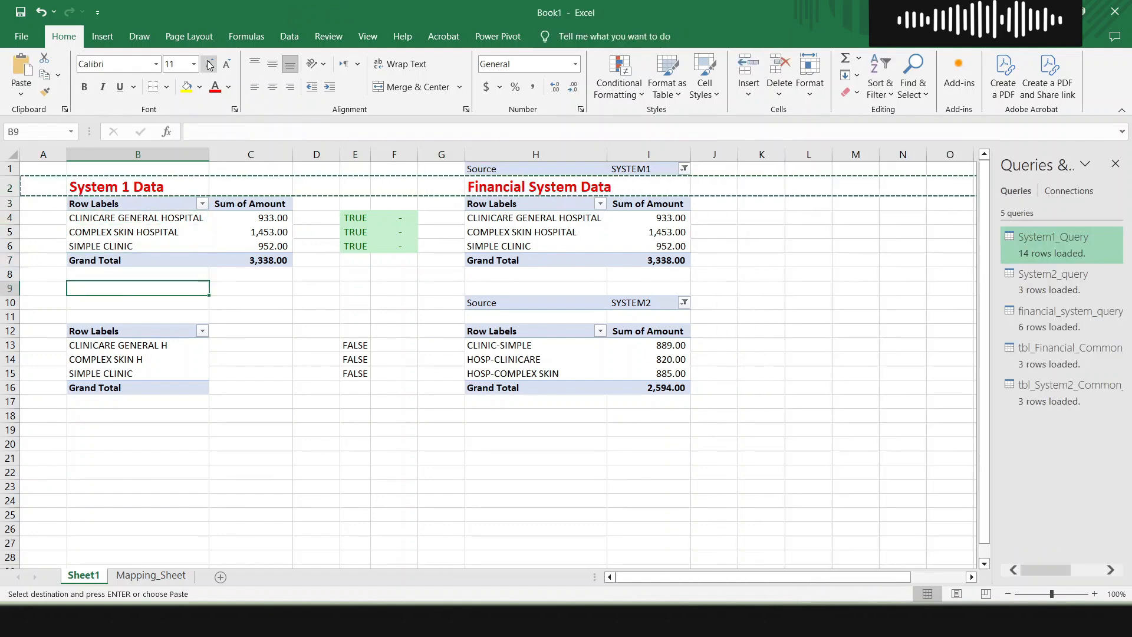
key(shift+space)
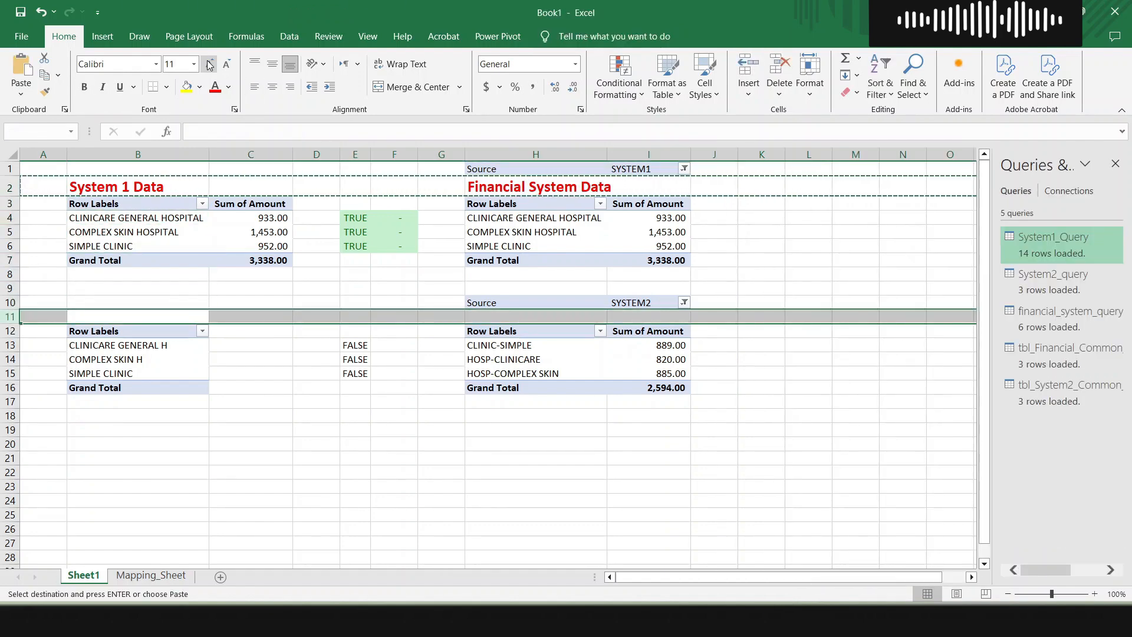
key(Escape)
Copy the whole label row 2 to row 11 above the lower pivot tables
key(Up)
key(Up)
key(Up)
key(Up)
key(Up)
key(Up)
key(Up)
key(Up)
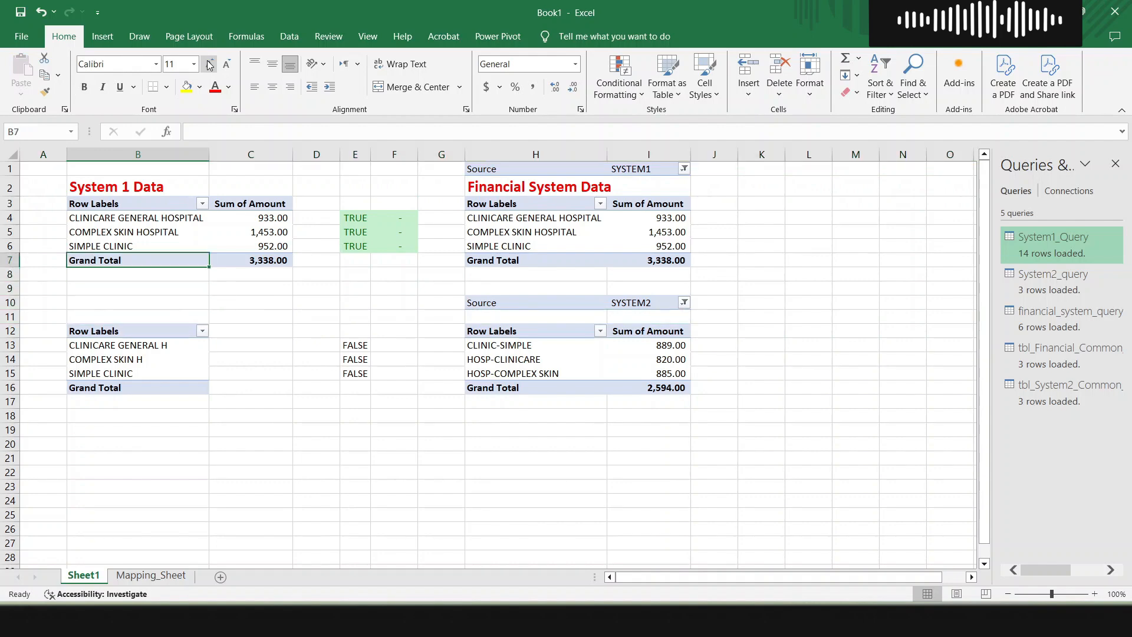
key(Up)
key(shift+space)
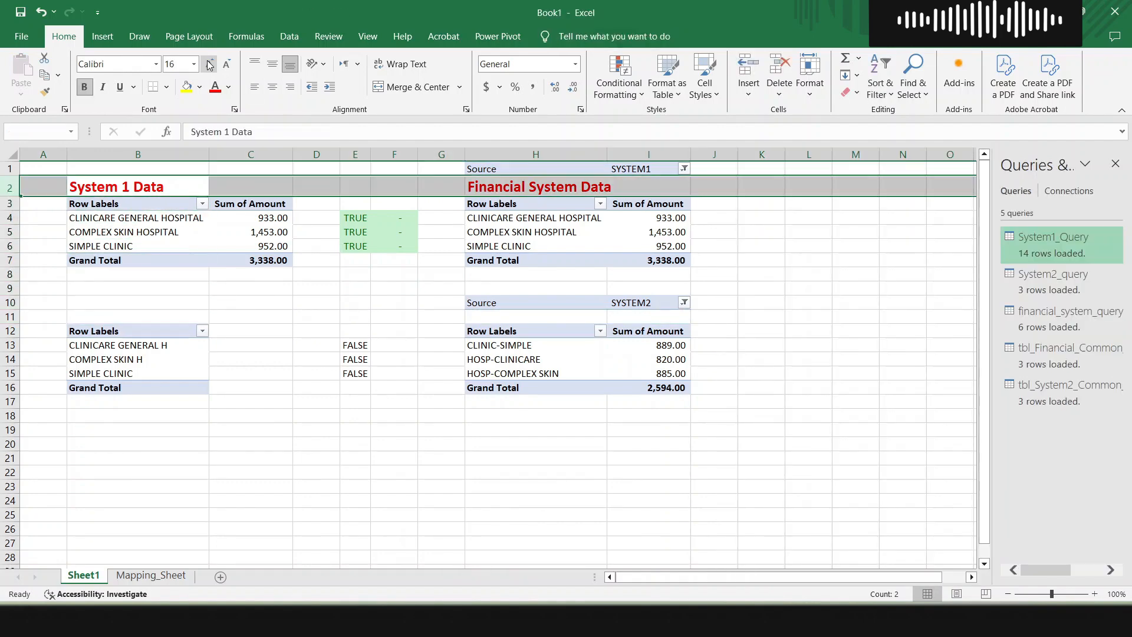
key(ctrl+c)
key(Down)
key(Down)
key(Down)
key(Down)
key(Down)
key(Down)
key(Down)
key(Down)
key(Down)
key(Down)
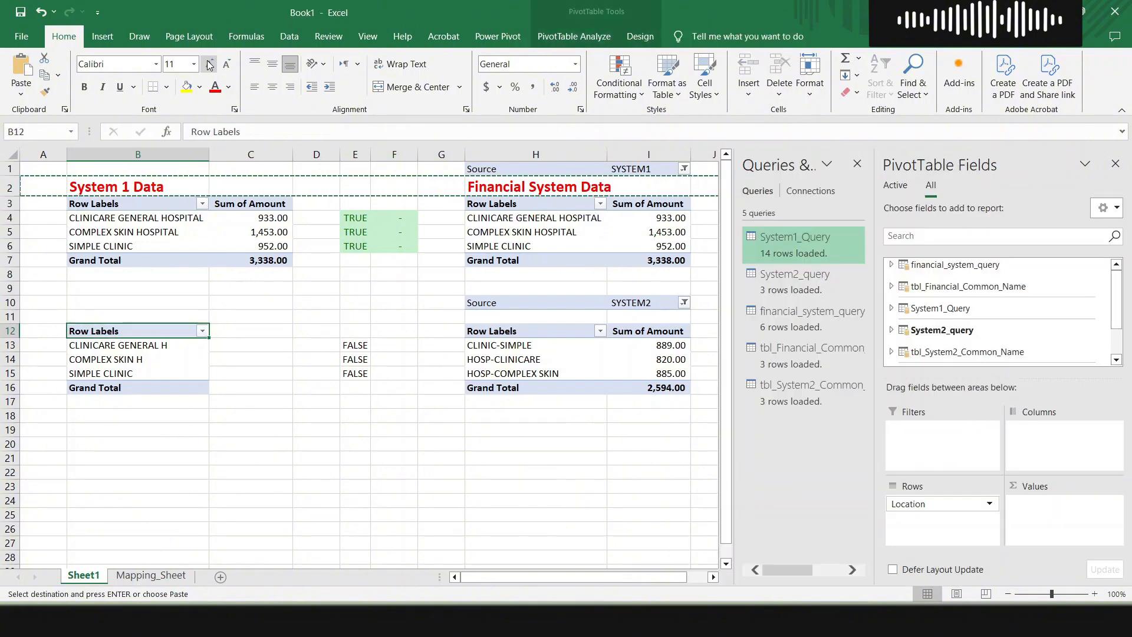
key(Up)
key(shift+space)
key(ctrl+v)
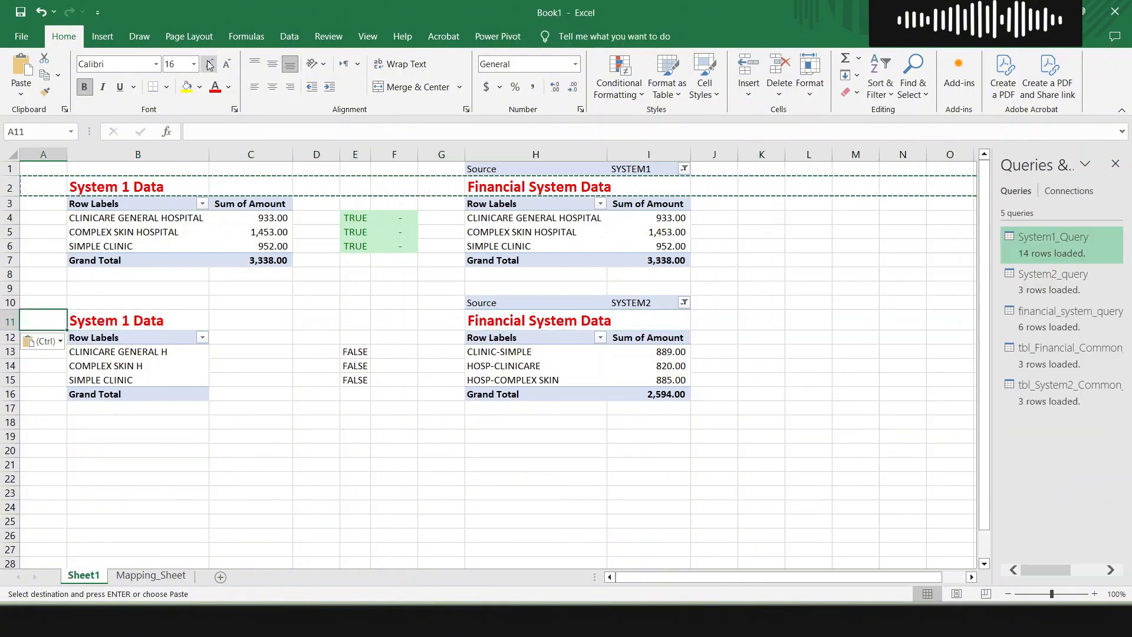
Change the copied label in B11 to "System 2 Data"
key(F2)
key(ctrl+Left)
key(ctrl+Left)
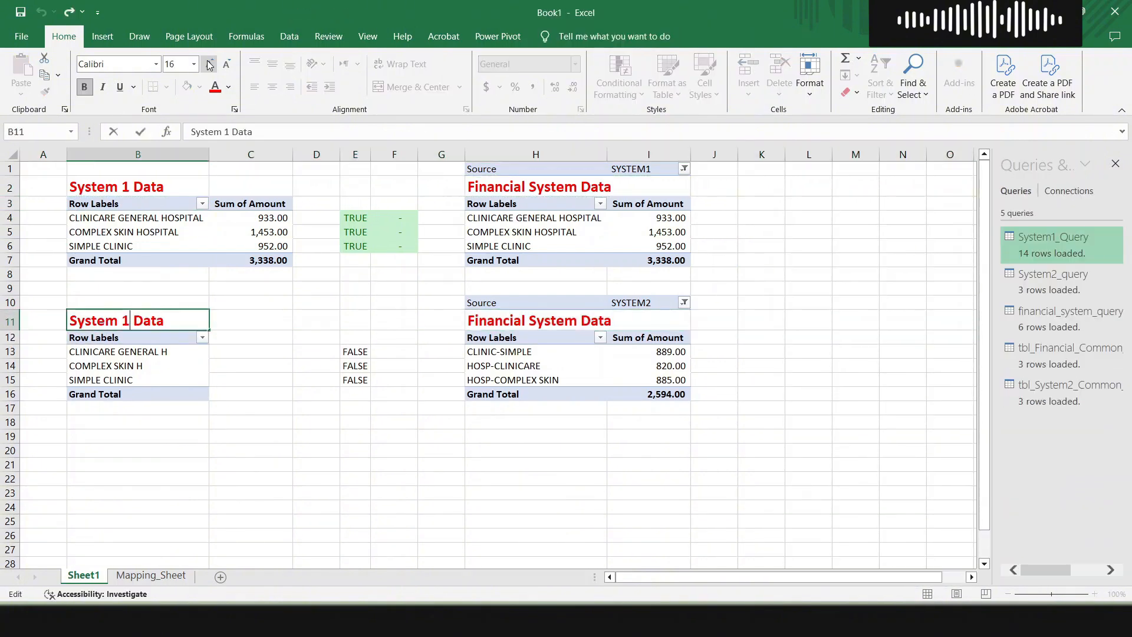
key(Delete)
text(2)
key(Return)
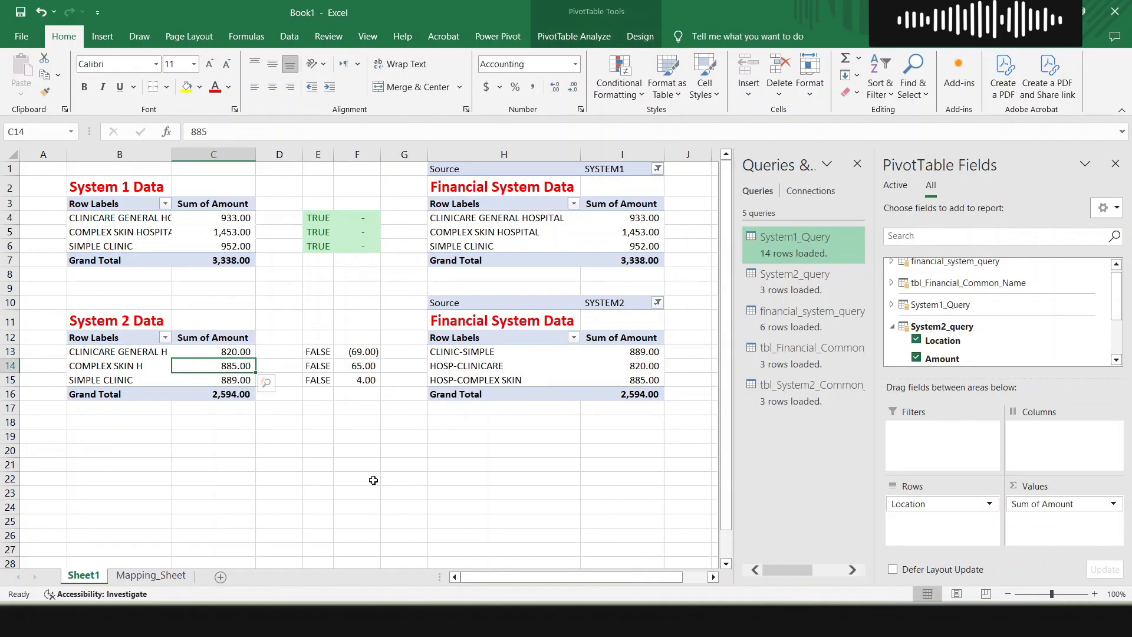
In the lower Financial System pivot table, replace the Location row field with Common Name from tbl_Financial_Common_Name
click(493, 369)
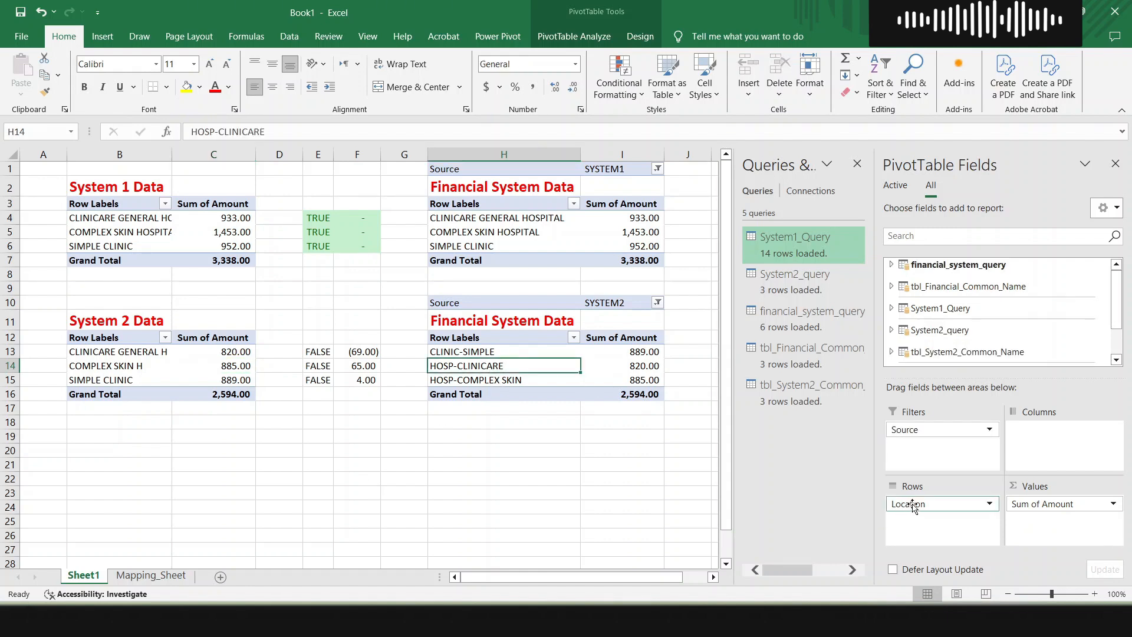
drag(902, 504, 814, 506)
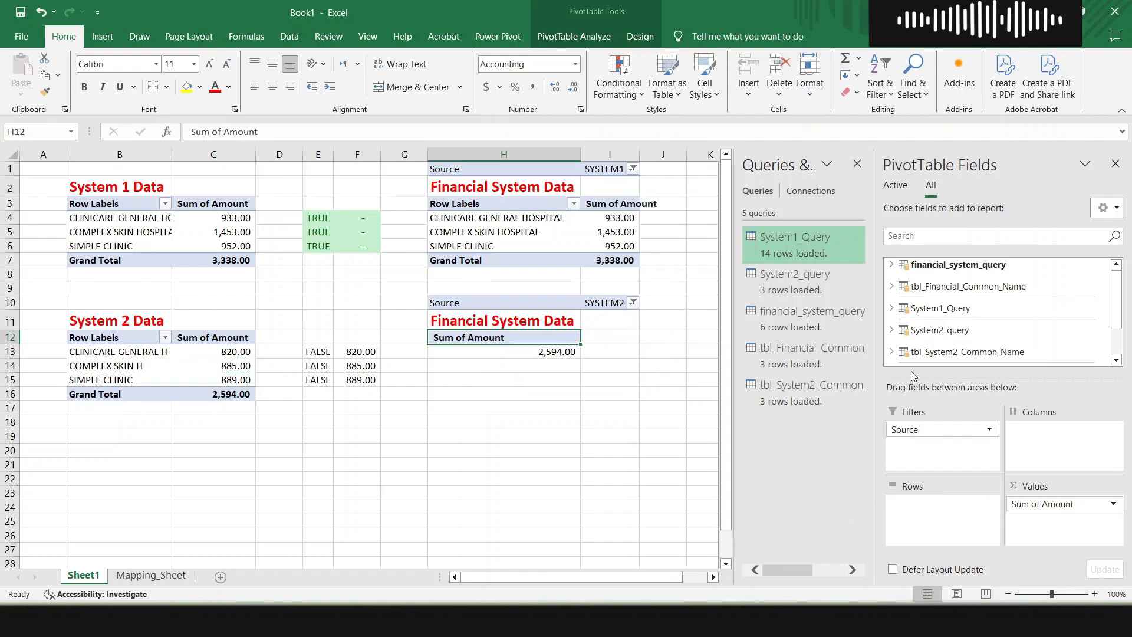
click(892, 286)
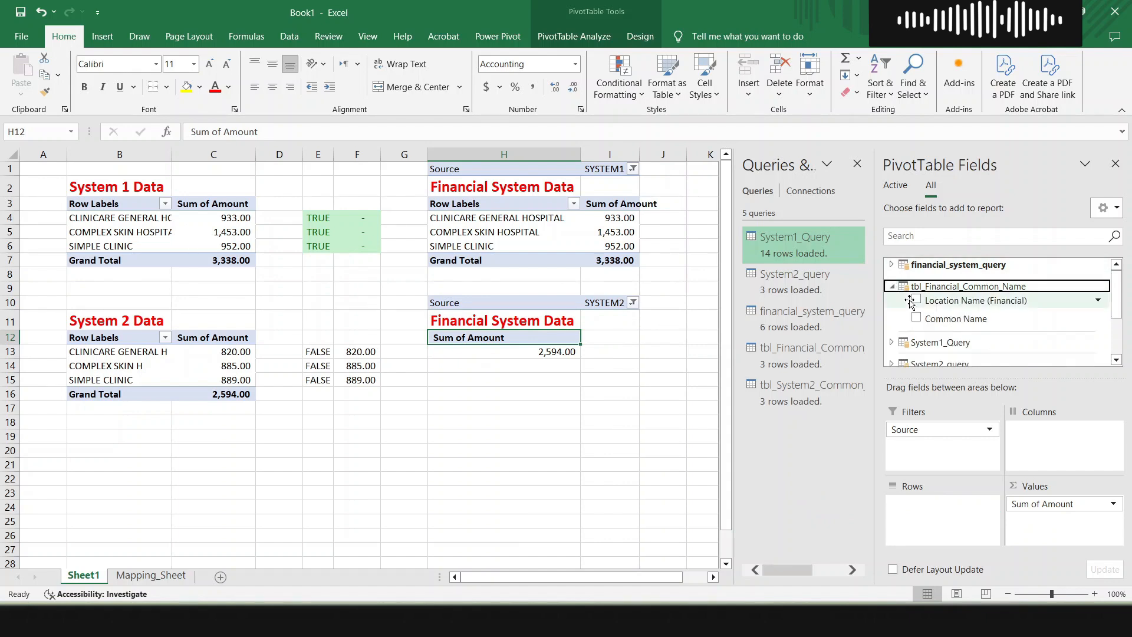
click(917, 319)
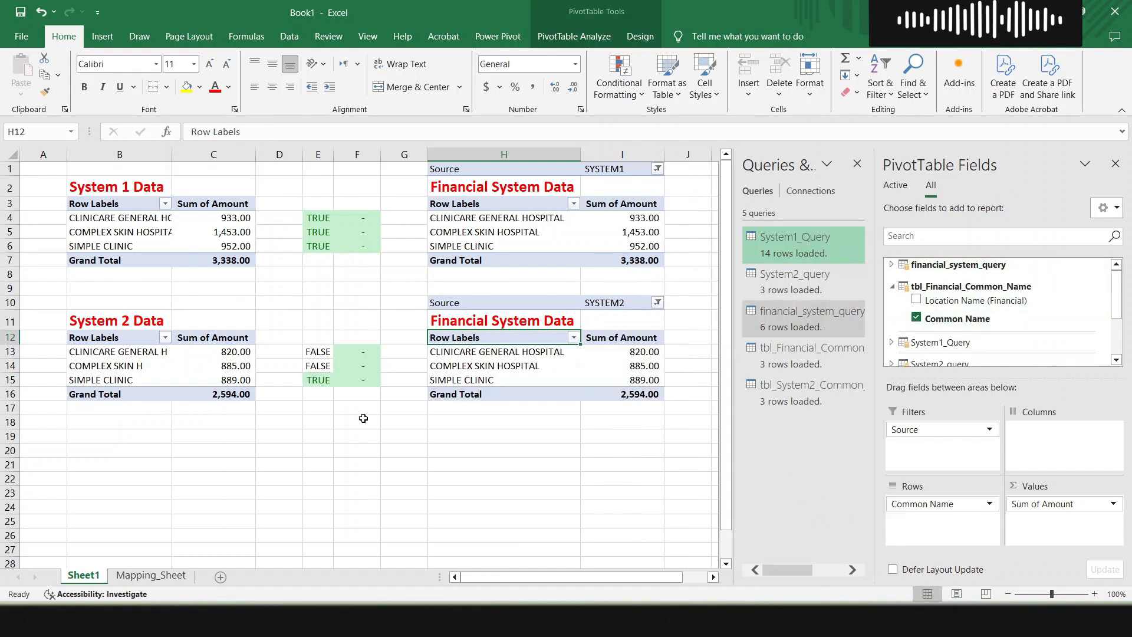
In the System 2 pivot table, replace the Location row field with Common Name from tbl_System2_Common_Name
click(143, 371)
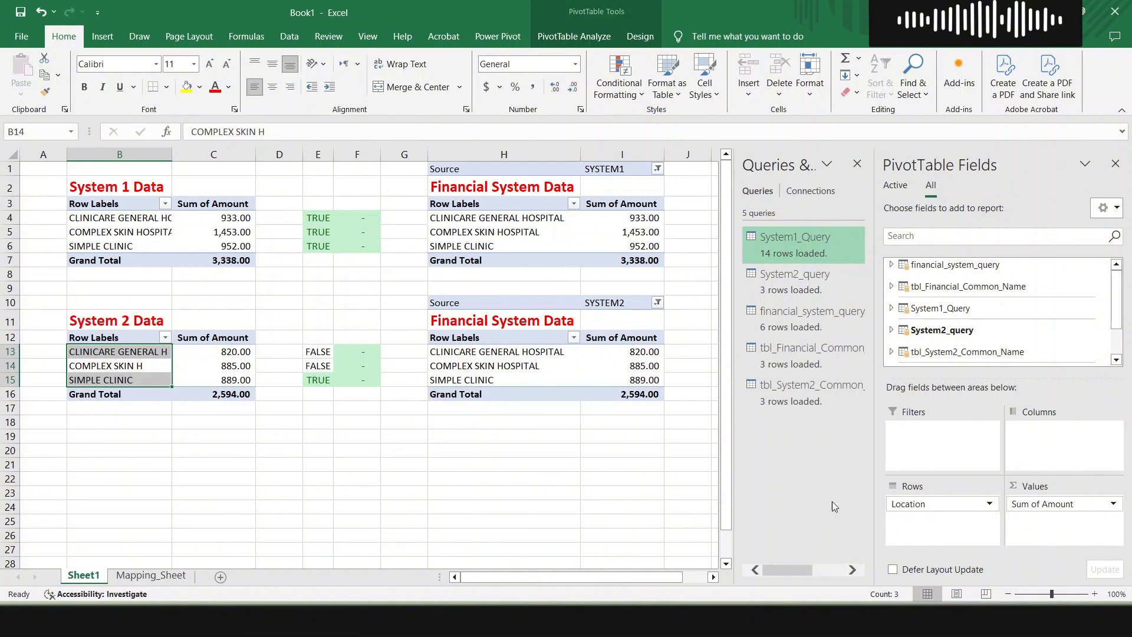
drag(923, 505, 942, 569)
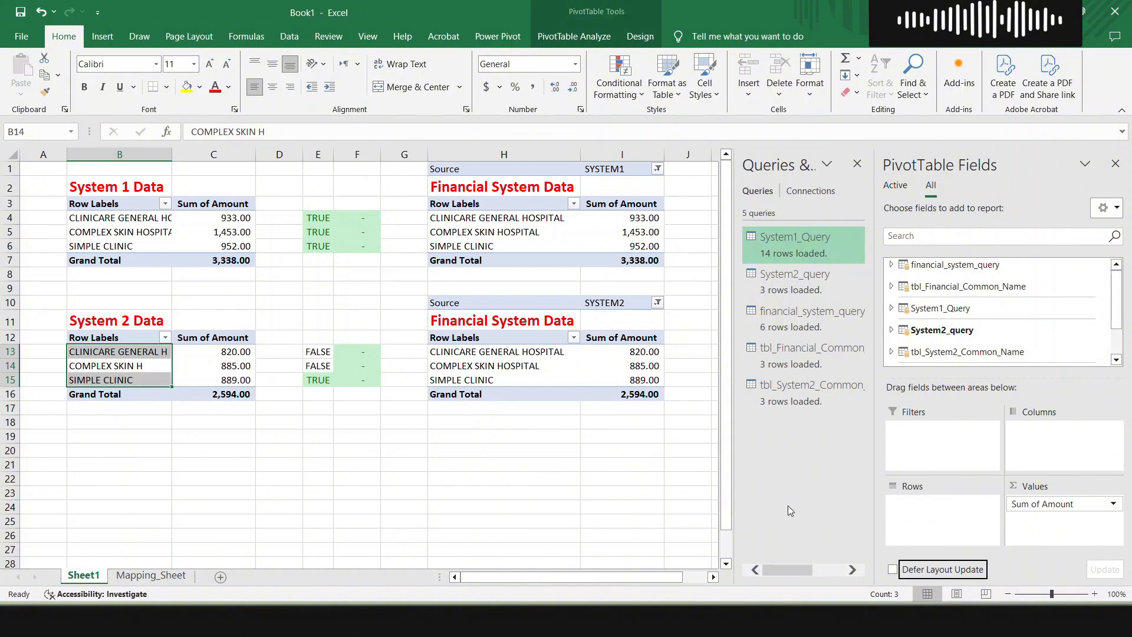
click(892, 353)
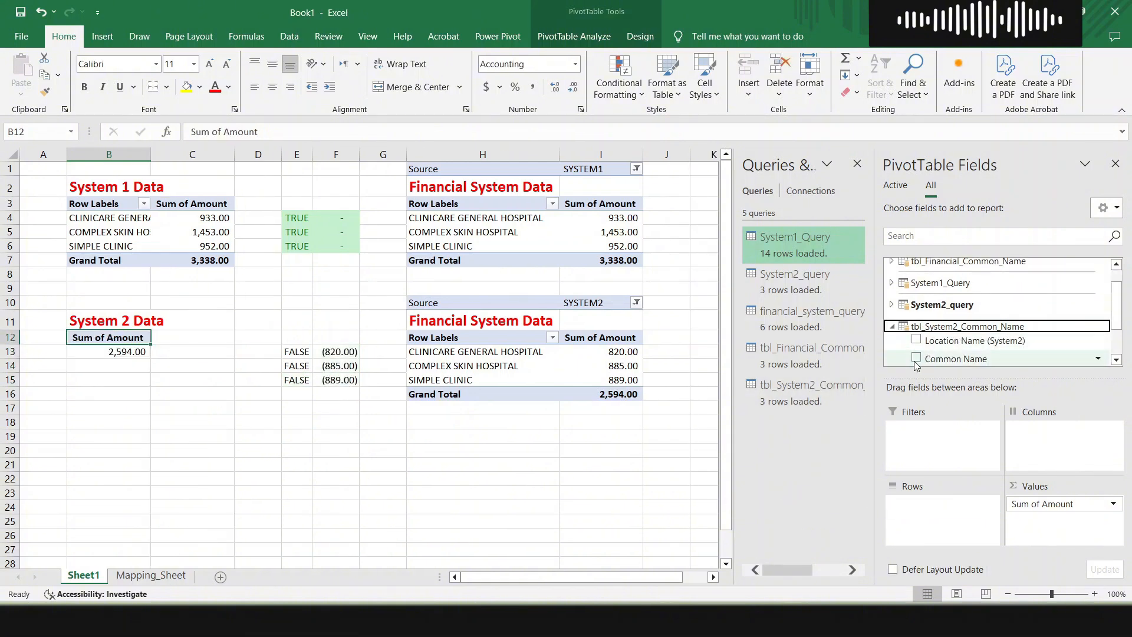
click(916, 358)
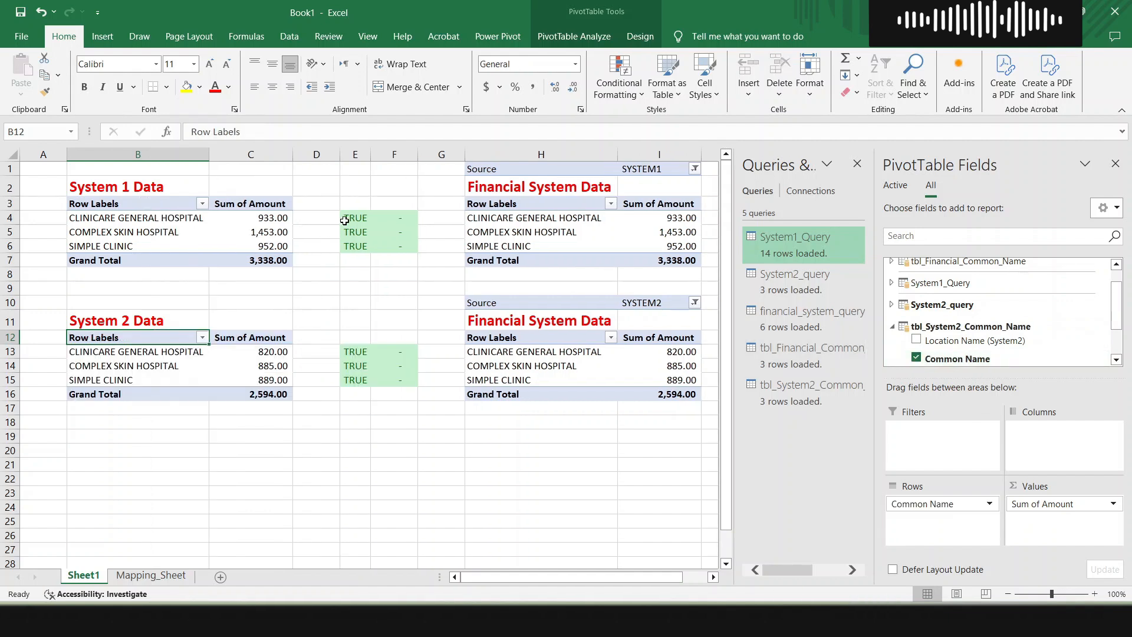
click(369, 230)
key(Up)
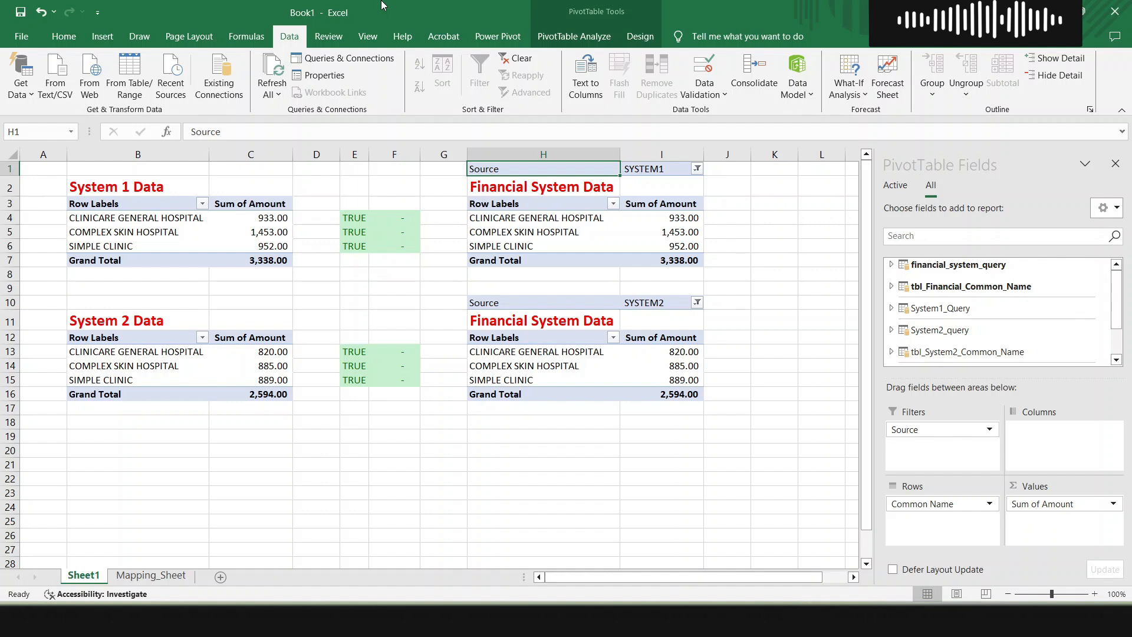
Switch to File Explorer and rename the data folder in 006_Power_Query_File_Comparisons to data_2025-01-01
key(alt+Tab)
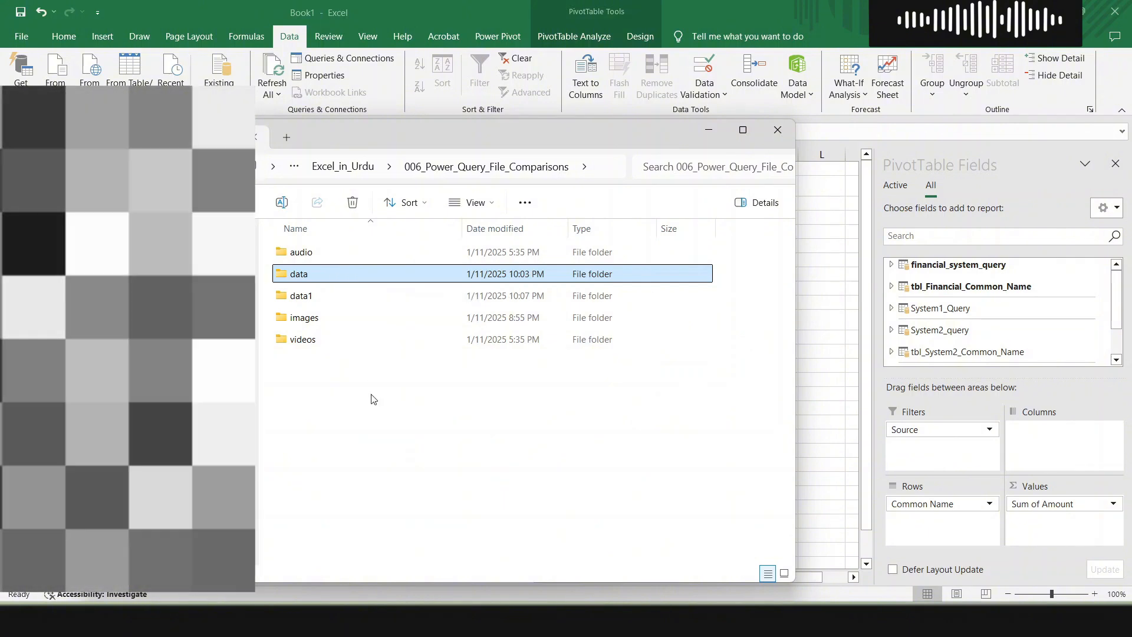
key(F2)
key(End)
text(_)
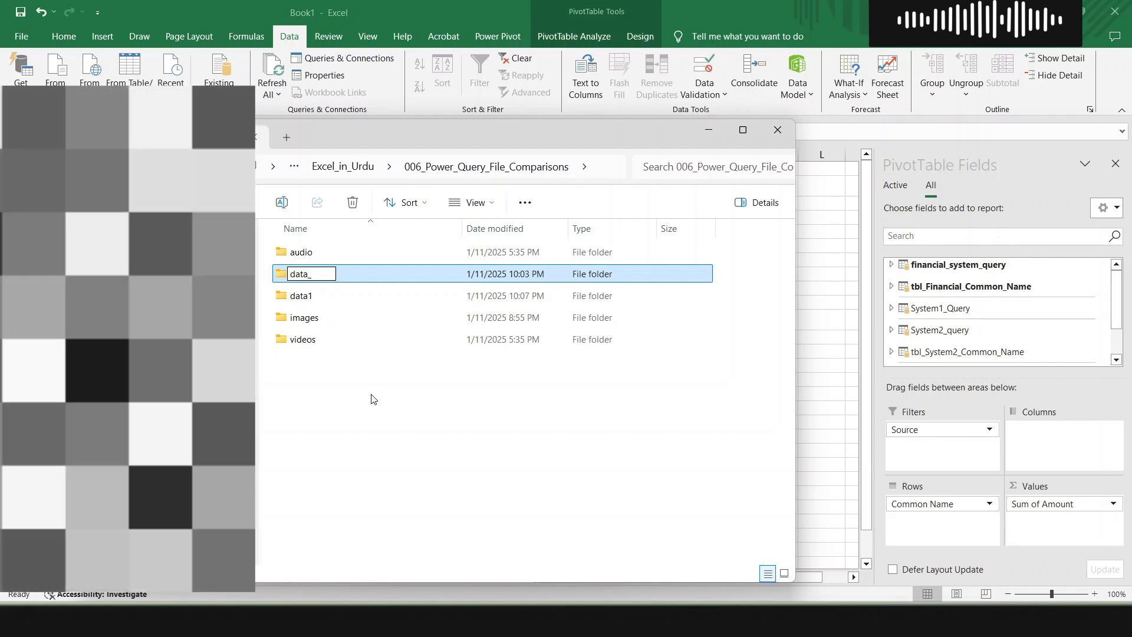
text(backup)
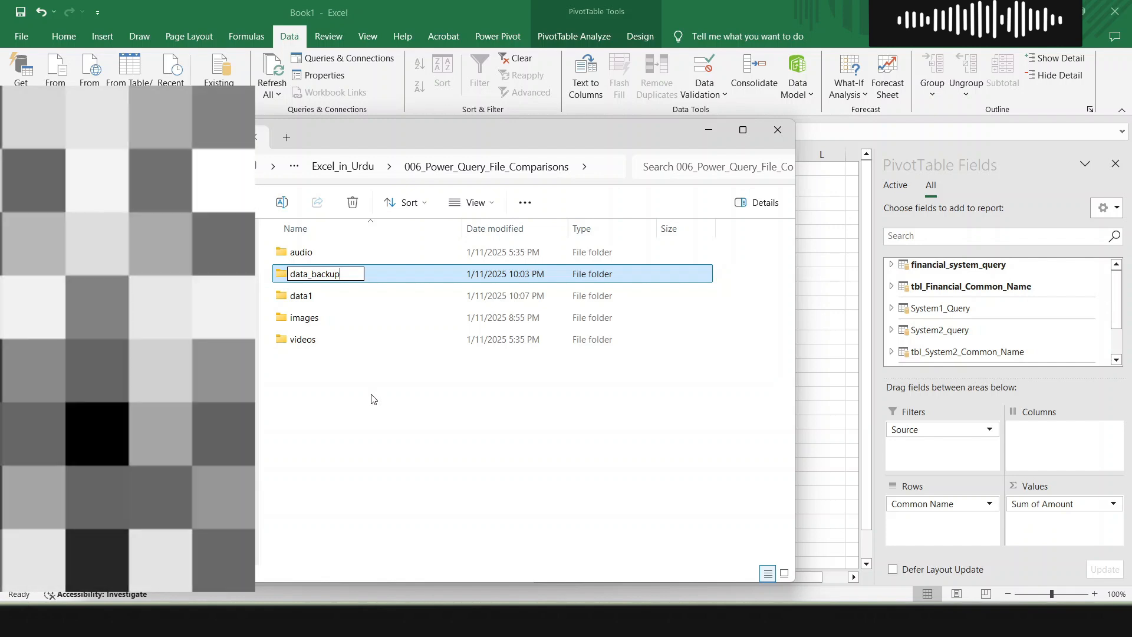
key(BackSpace)
key(BackSpace)
key(BackSpace)
key(BackSpace)
key(BackSpace)
key(BackSpace)
text(2)
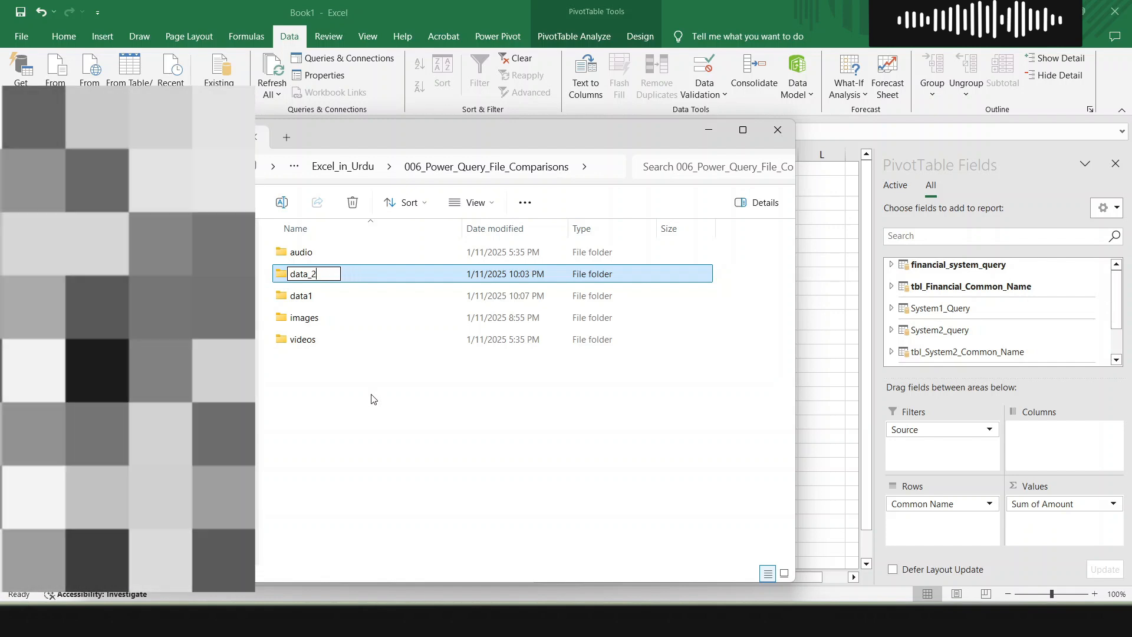
text(025-)
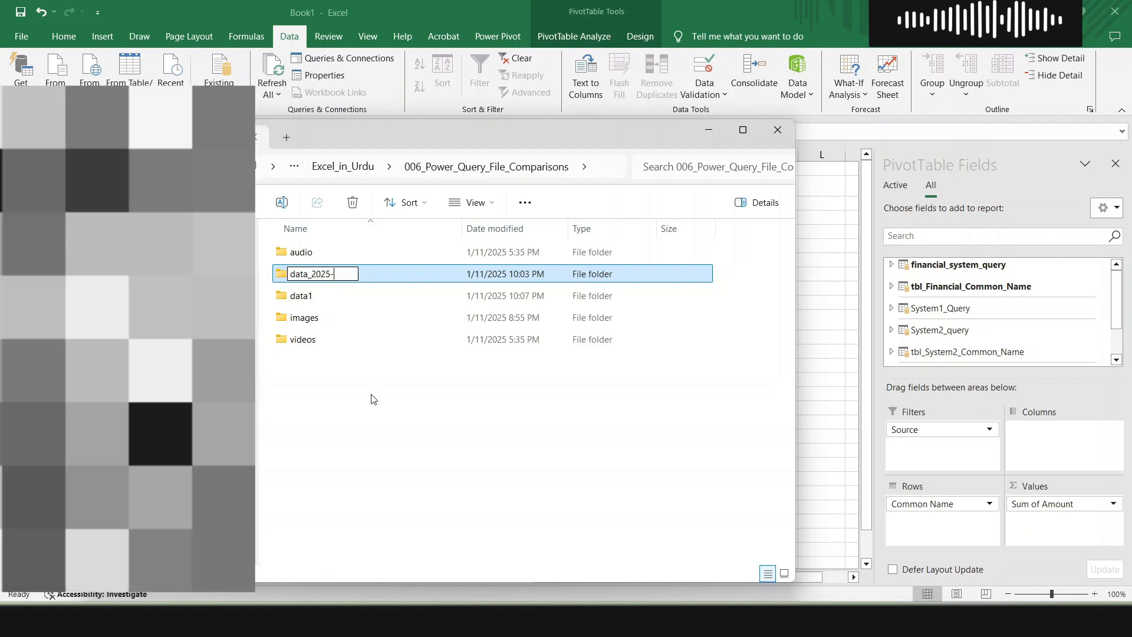
text(01-01)
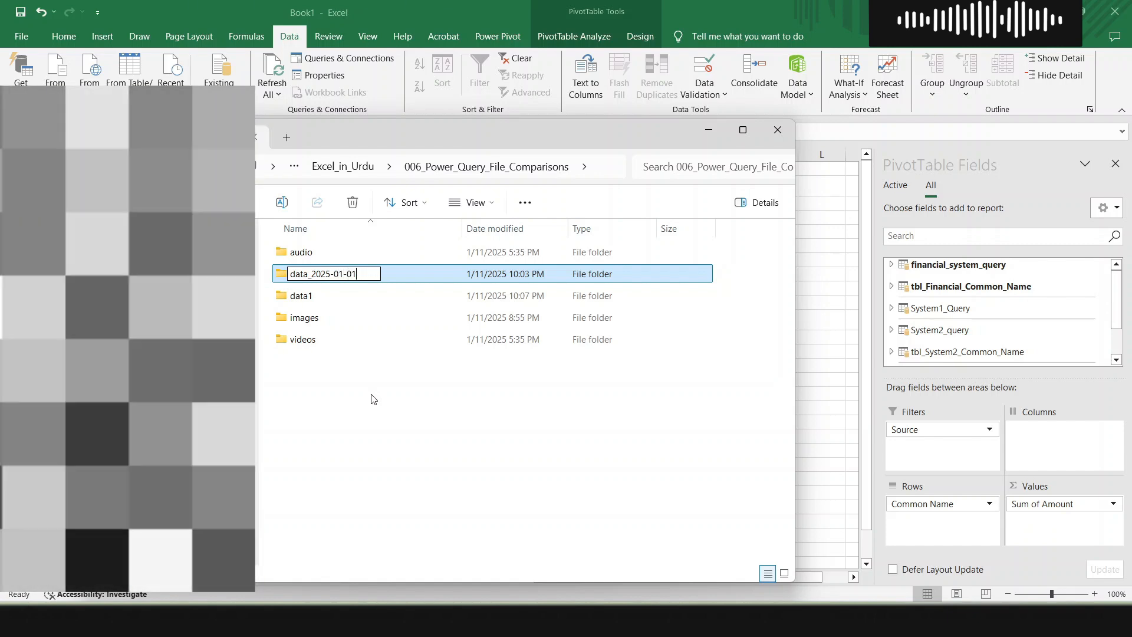
key(Return)
Rename the data1 folder to data so that it takes the place of the source folder
key(Down)
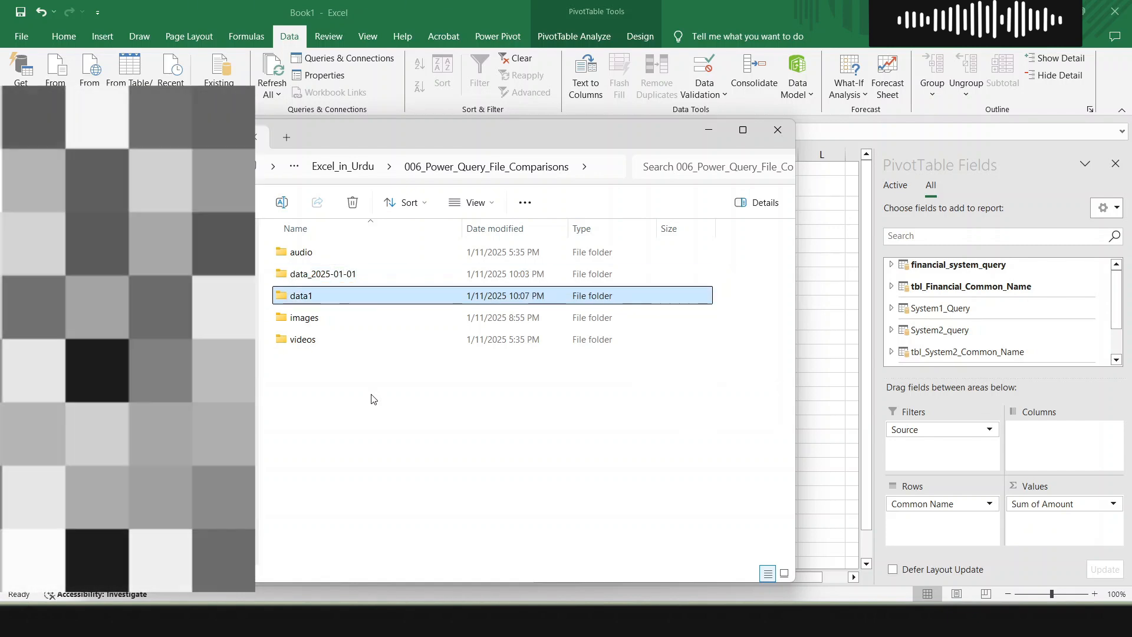
key(F2)
key(End)
key(BackSpace)
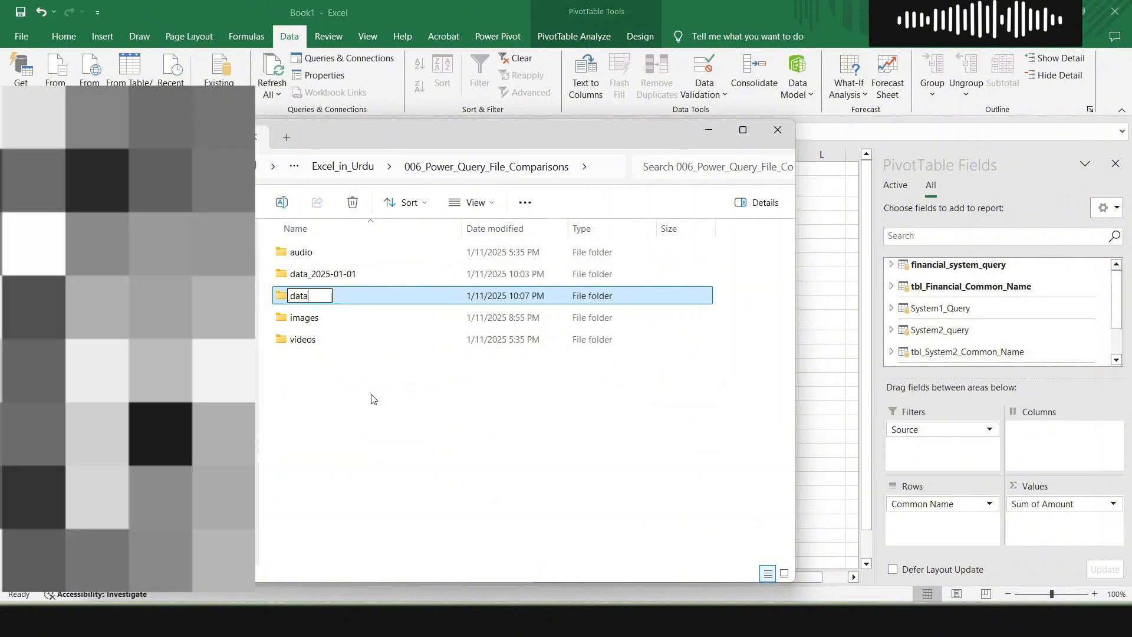
key(Return)
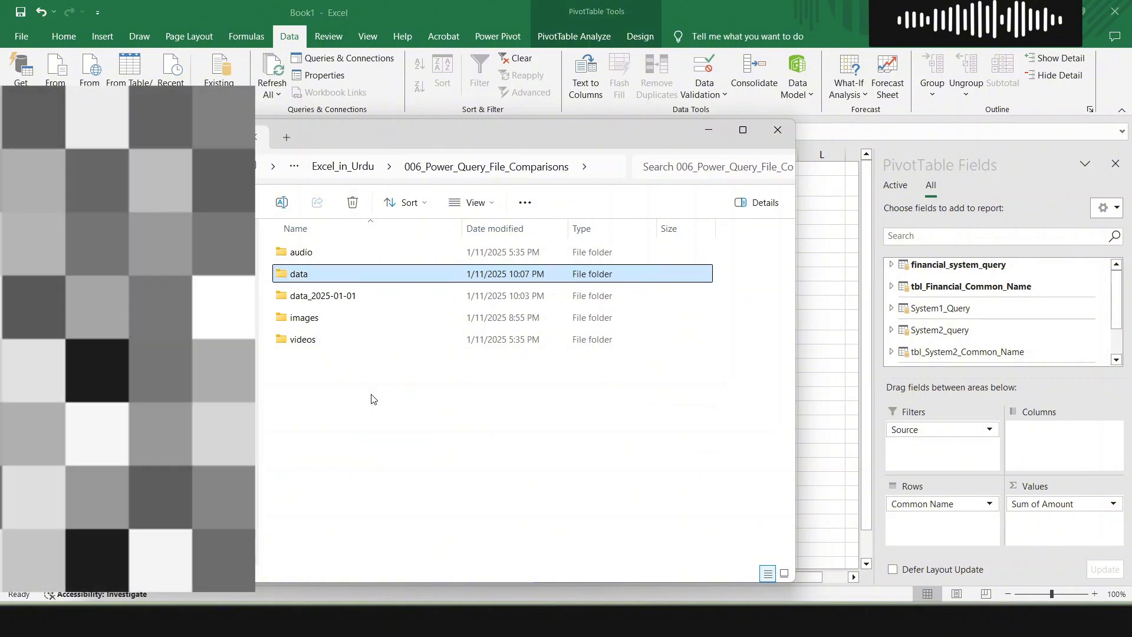
Return to the Excel workbook and refresh all queries and pivot tables from the replaced data folder
click(356, 3)
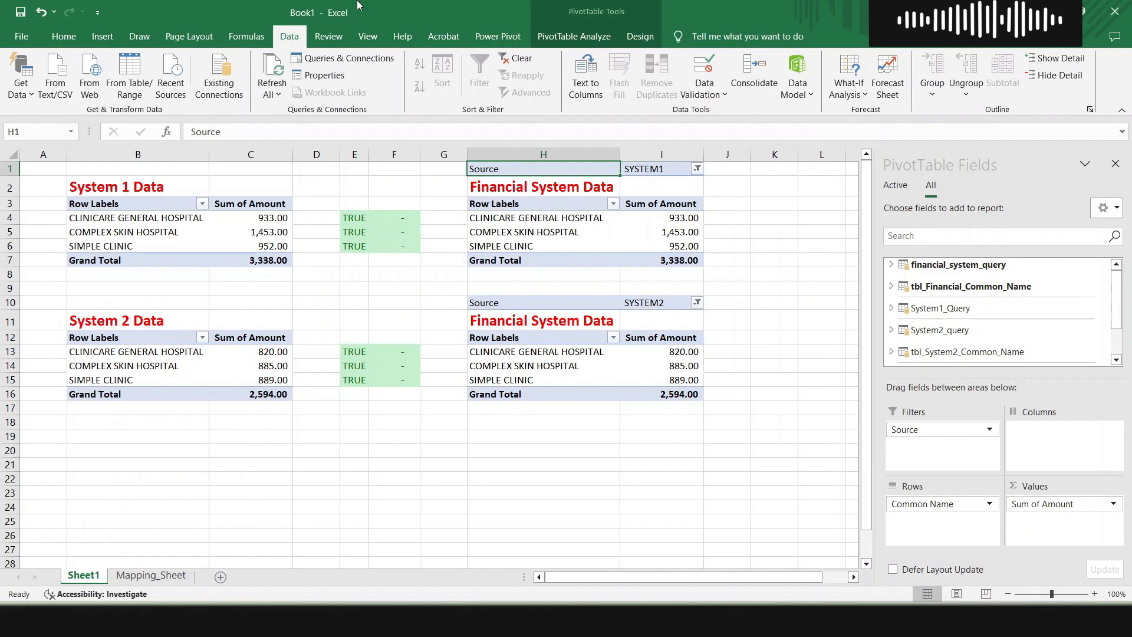
click(277, 65)
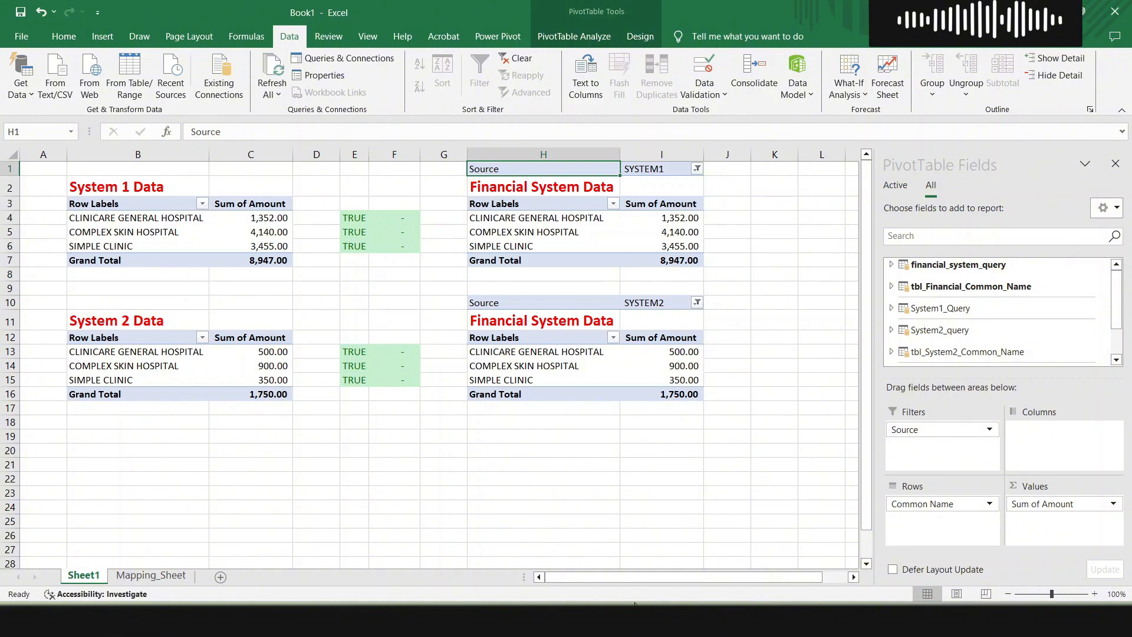
Switch to File Explorer and open financial_system_consolidated_report from the data folder to check its amounts by source and location
mouse_move(635, 613)
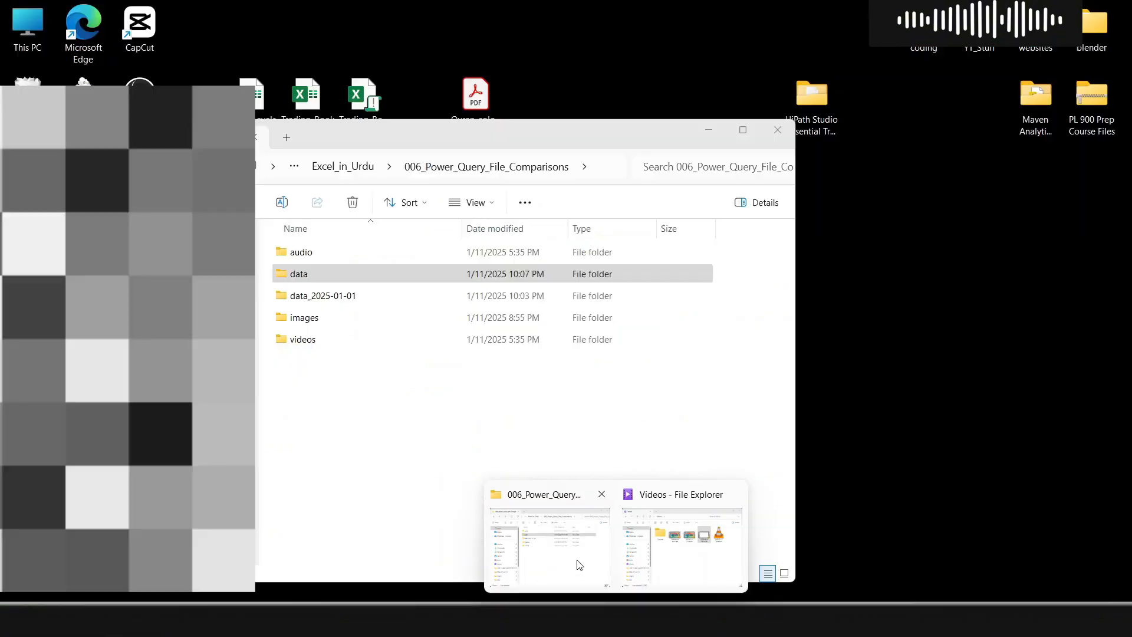
click(577, 565)
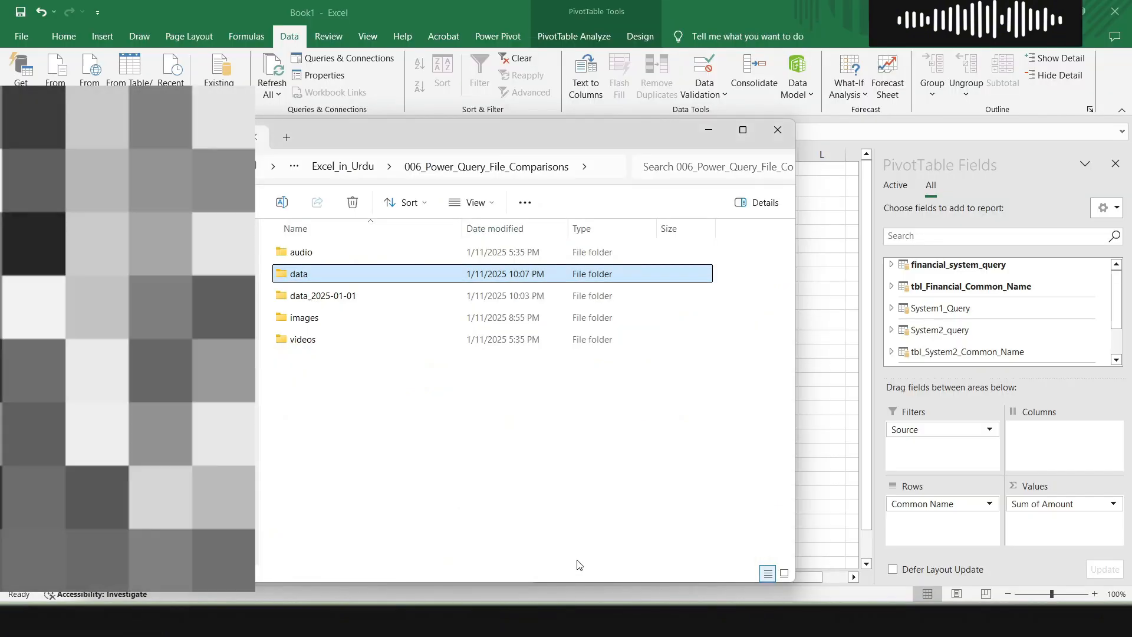
key(Return)
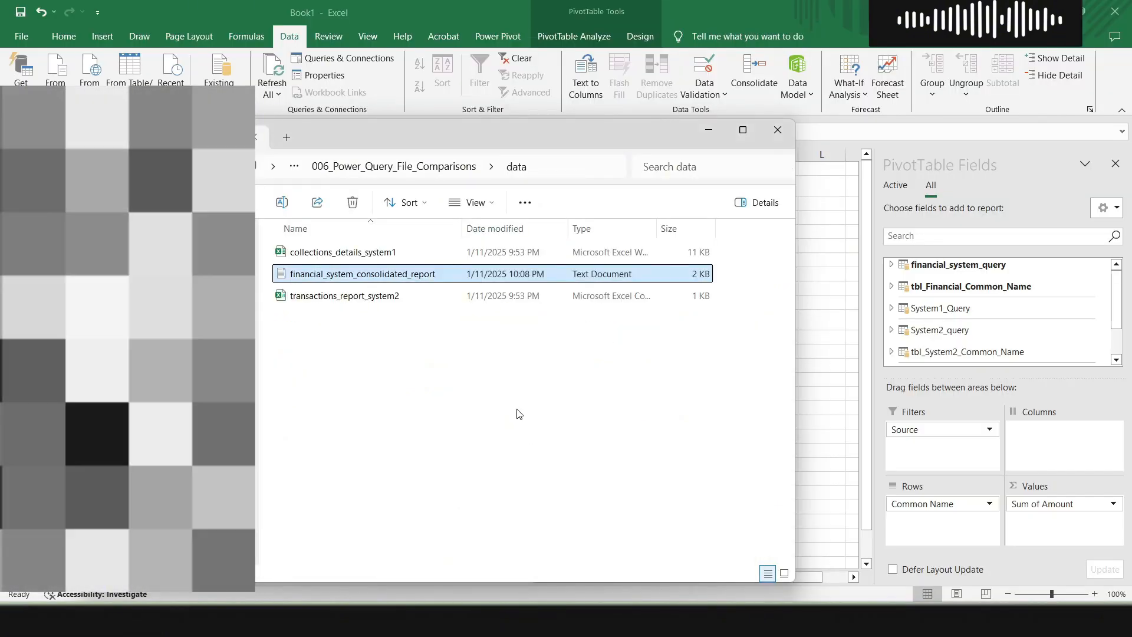
key(Return)
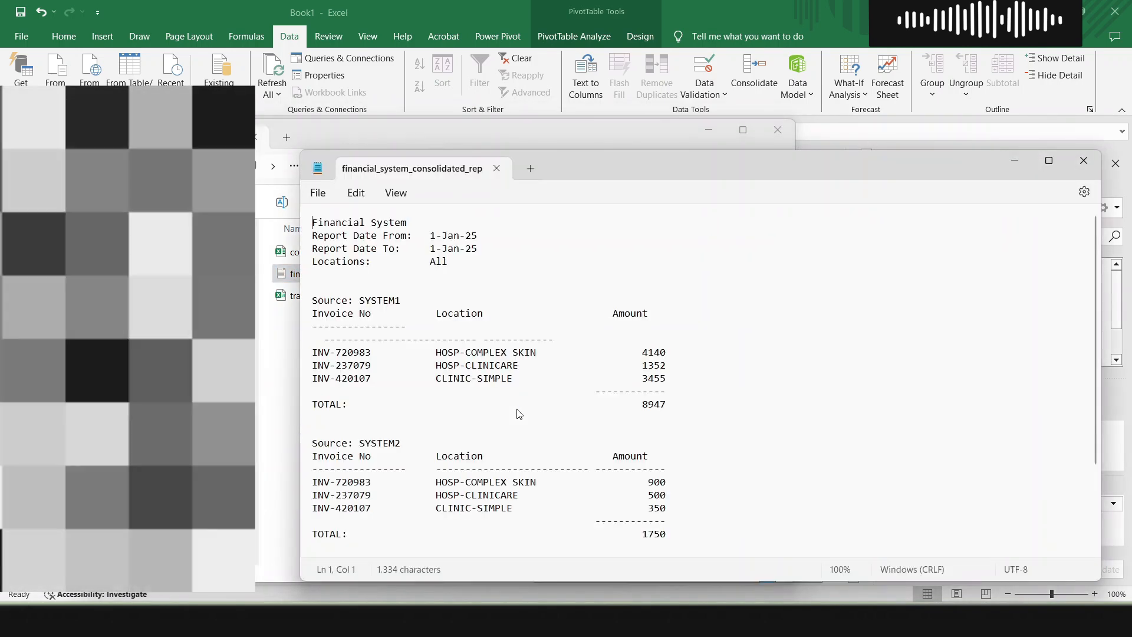
Change the HOSP-CLINICARE amount under Source SYSTEM1 in the report to 1342
click(663, 367)
key(BackSpace)
key(BackSpace)
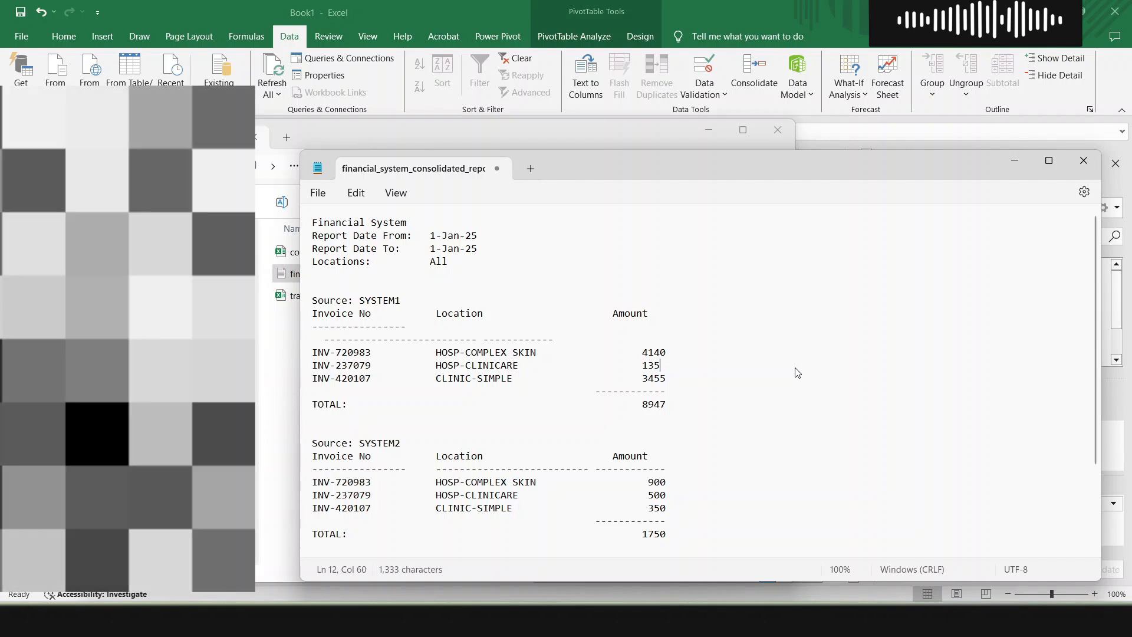
text(42)
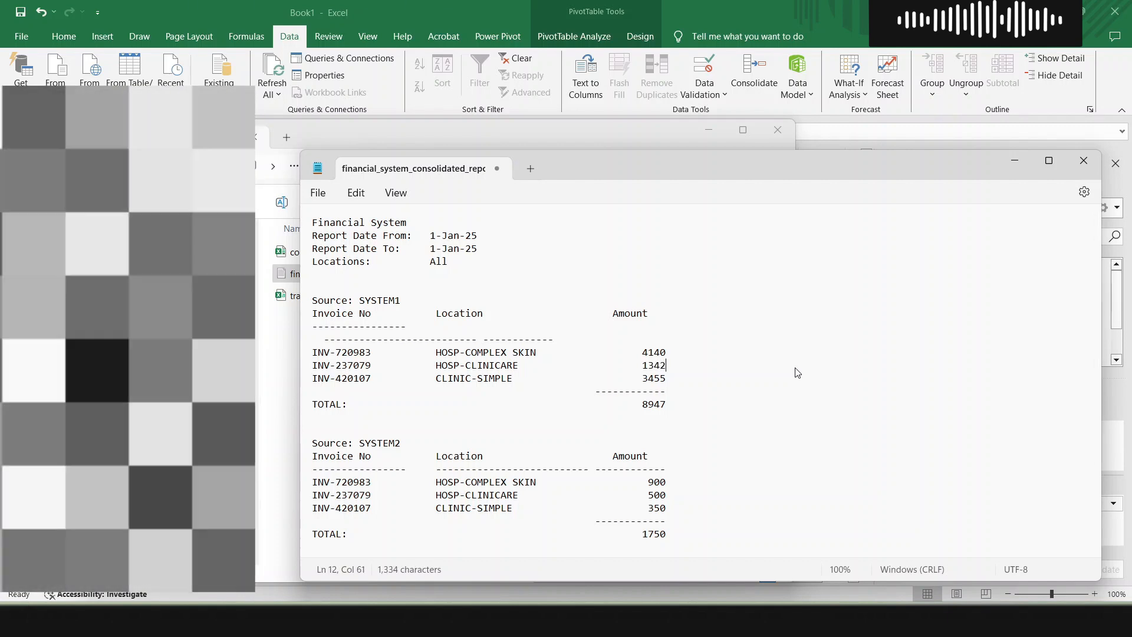
Change the HOSP-COMPLEX SKIN amount under Source SYSTEM2 in the report to 800
key(Down)
key(Down)
key(Down)
key(Down)
key(Down)
key(Down)
key(Down)
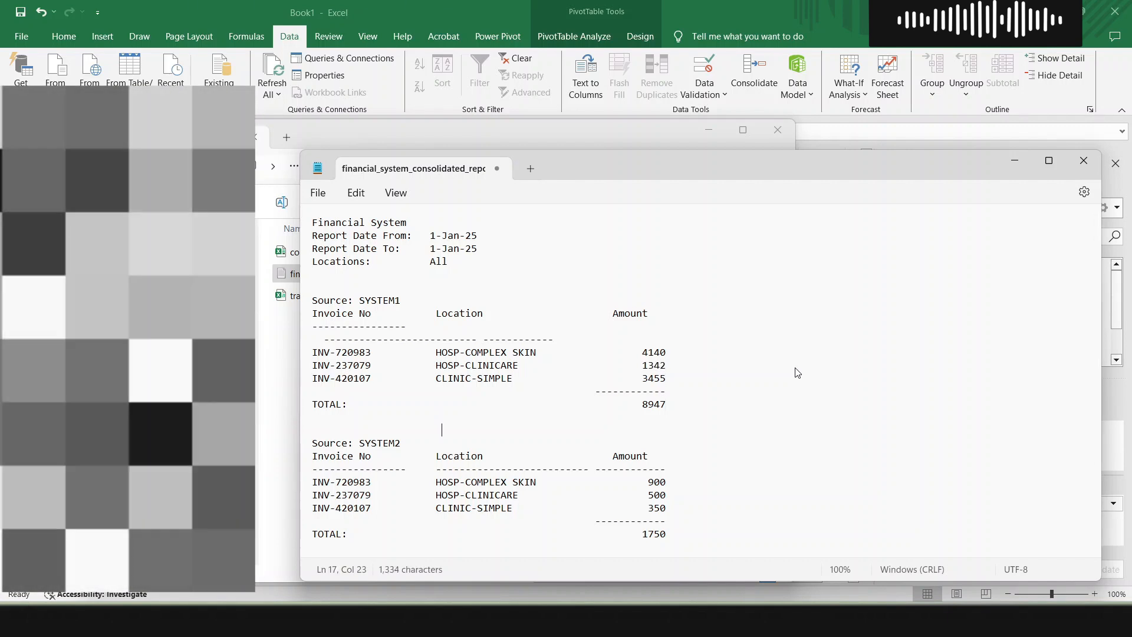
key(Left)
key(Left)
key(BackSpace)
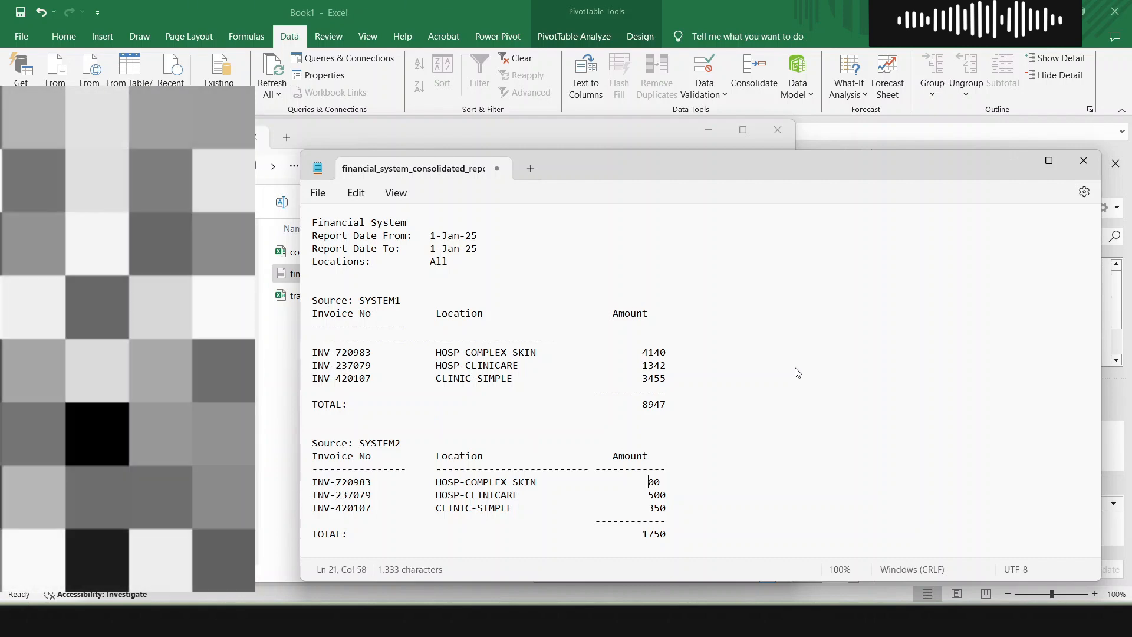
text(8)
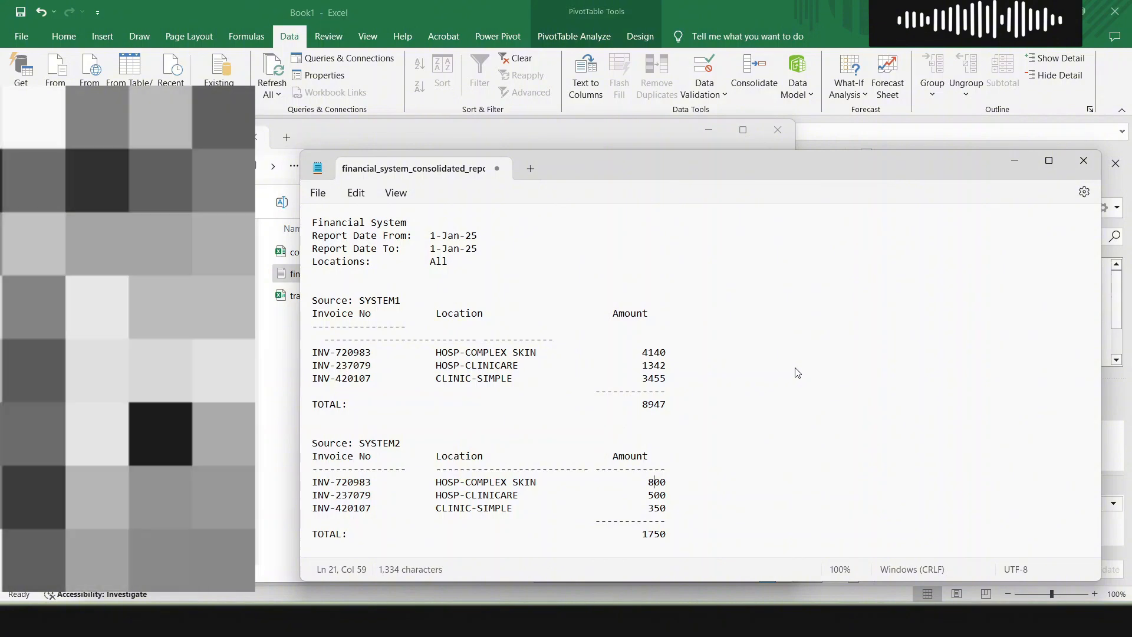
Save and close the edited report, and refresh all queries and pivot tables in the Excel workbook
click(497, 169)
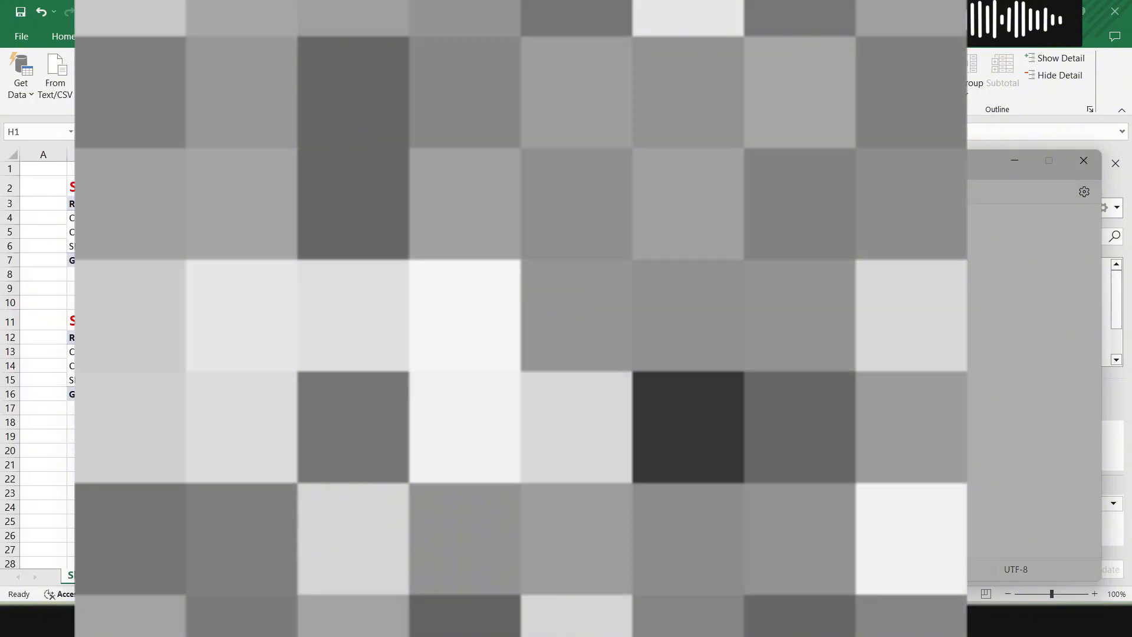
click(619, 405)
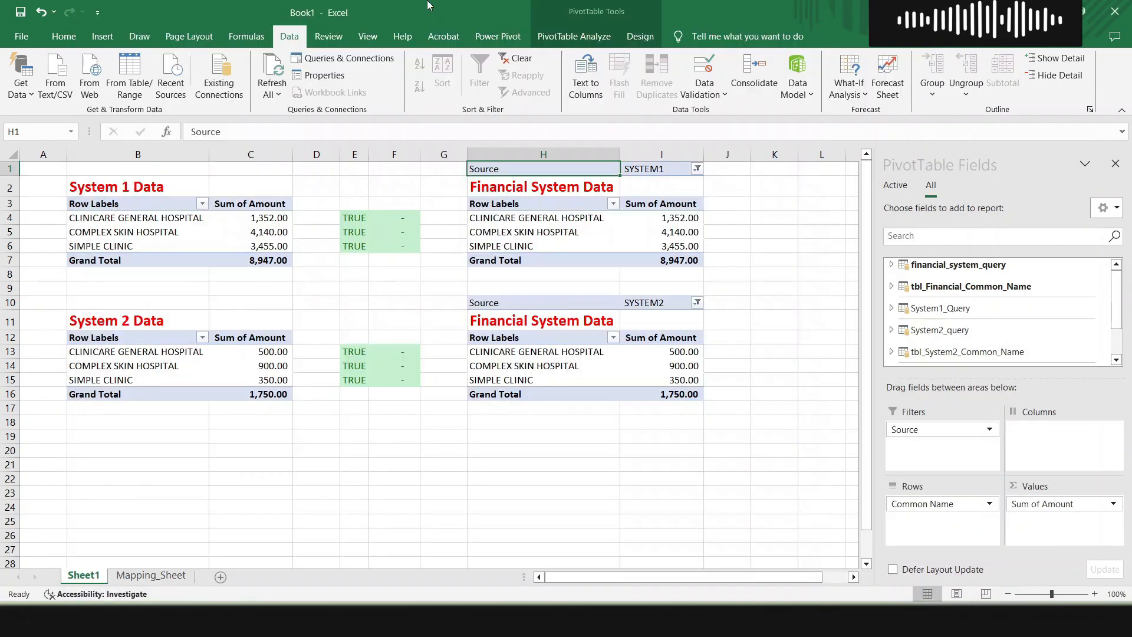
click(272, 68)
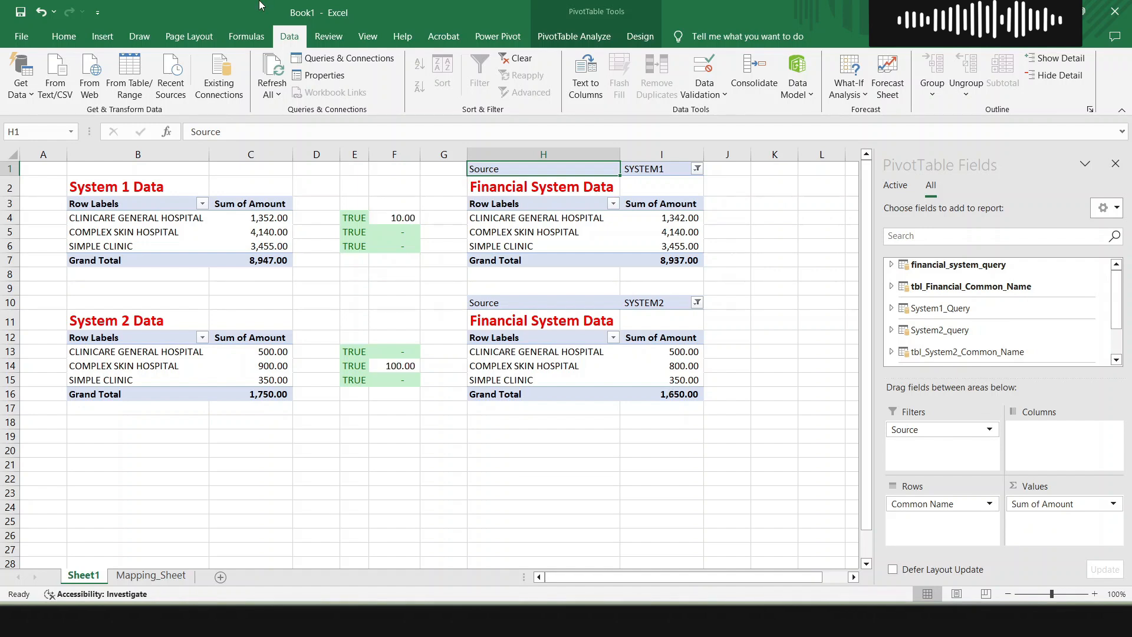
Start a new conditional formatting rule on F4:F6 for cells whose value is not equal to 0
drag(397, 219, 397, 243)
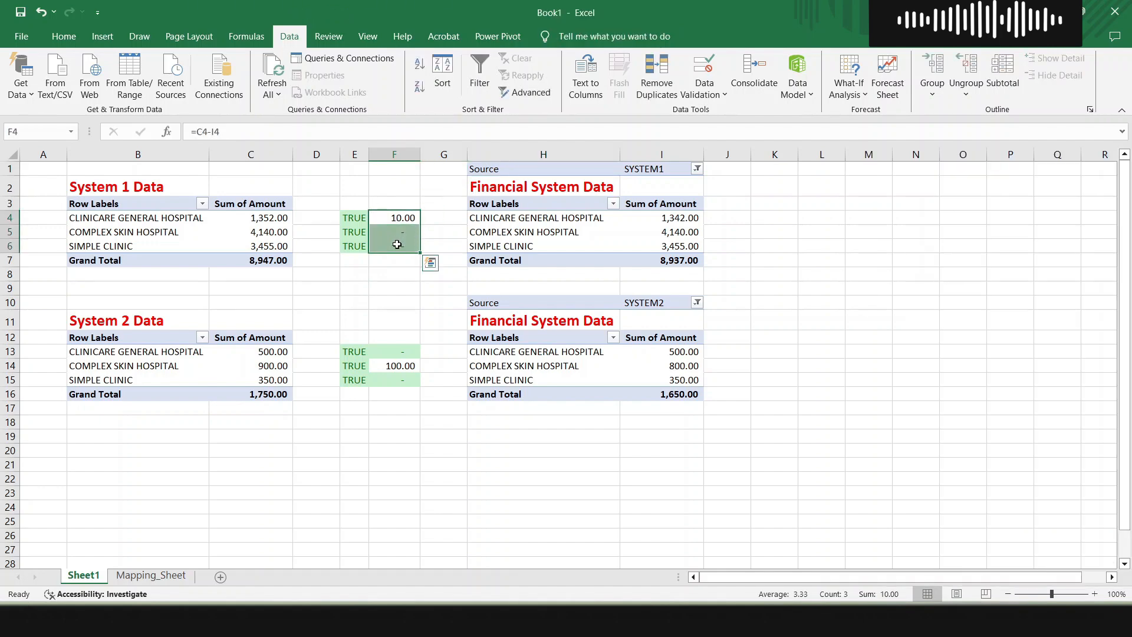
click(65, 37)
click(618, 79)
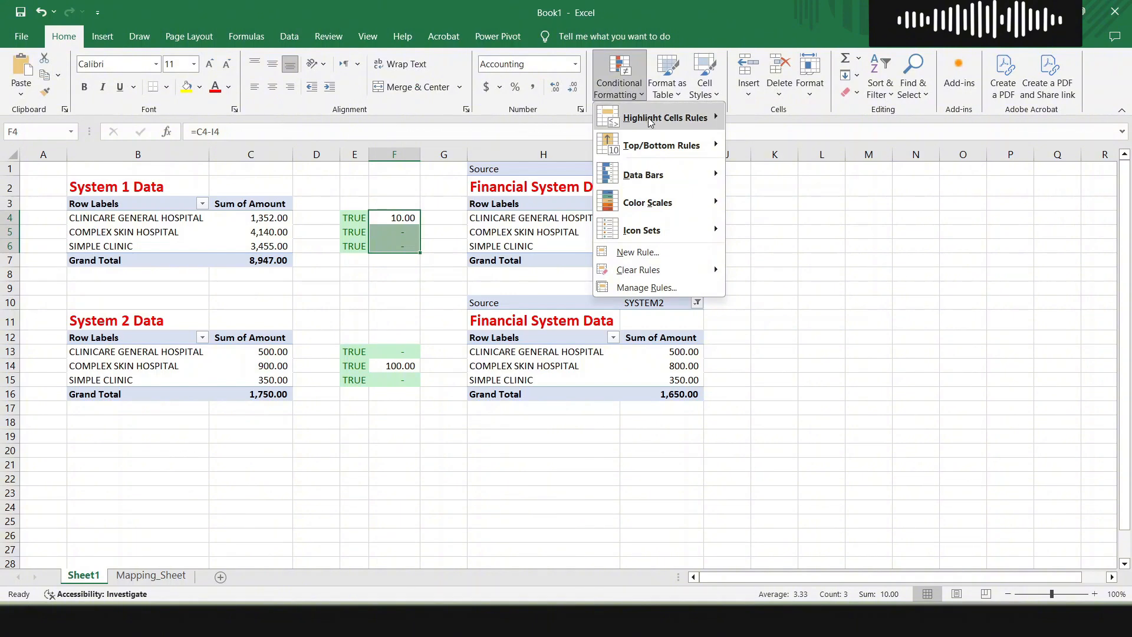
mouse_move(650, 122)
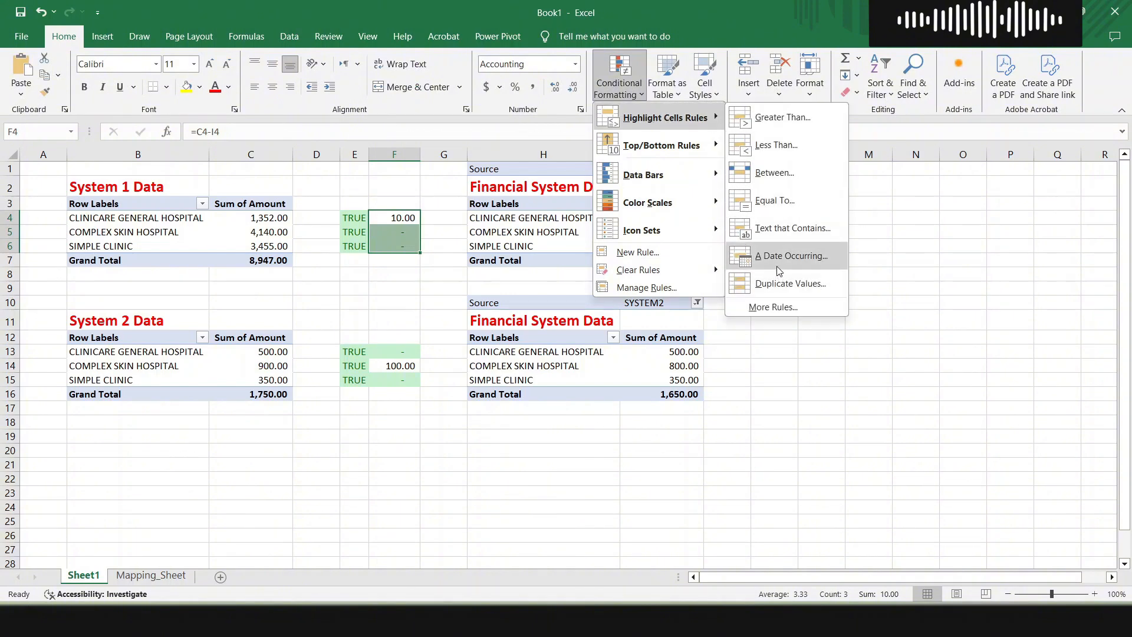
click(674, 254)
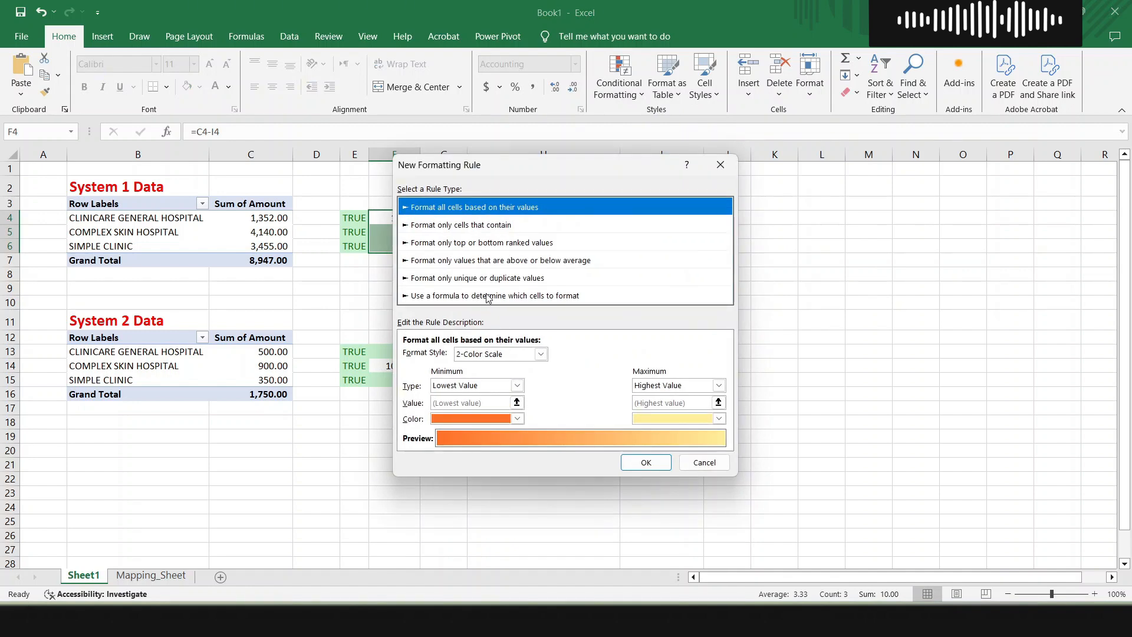
click(478, 229)
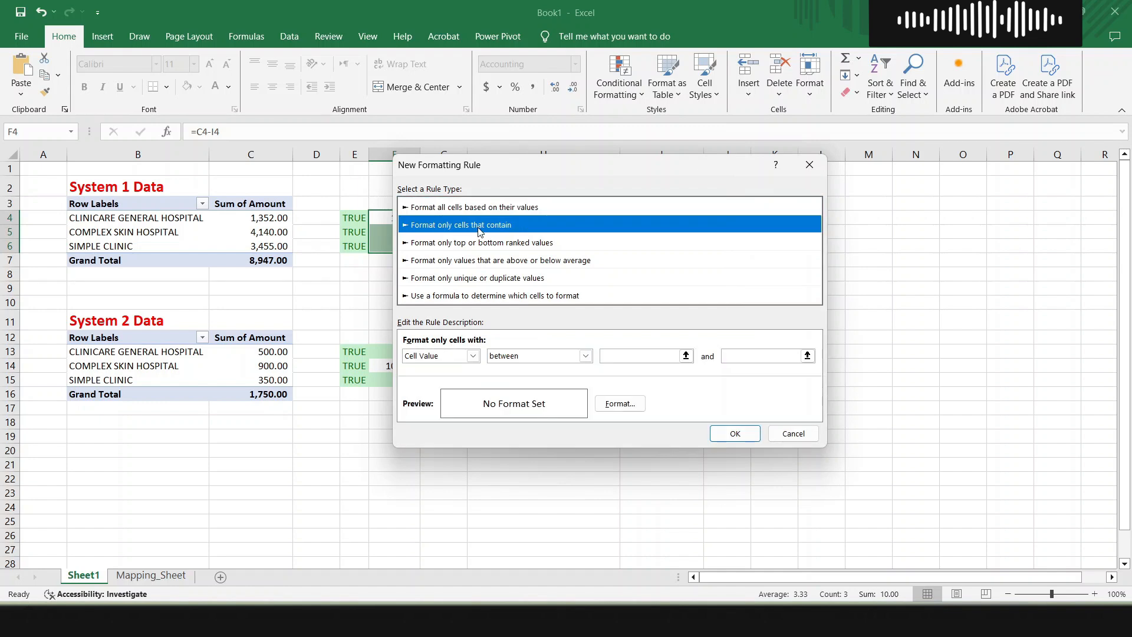
click(532, 357)
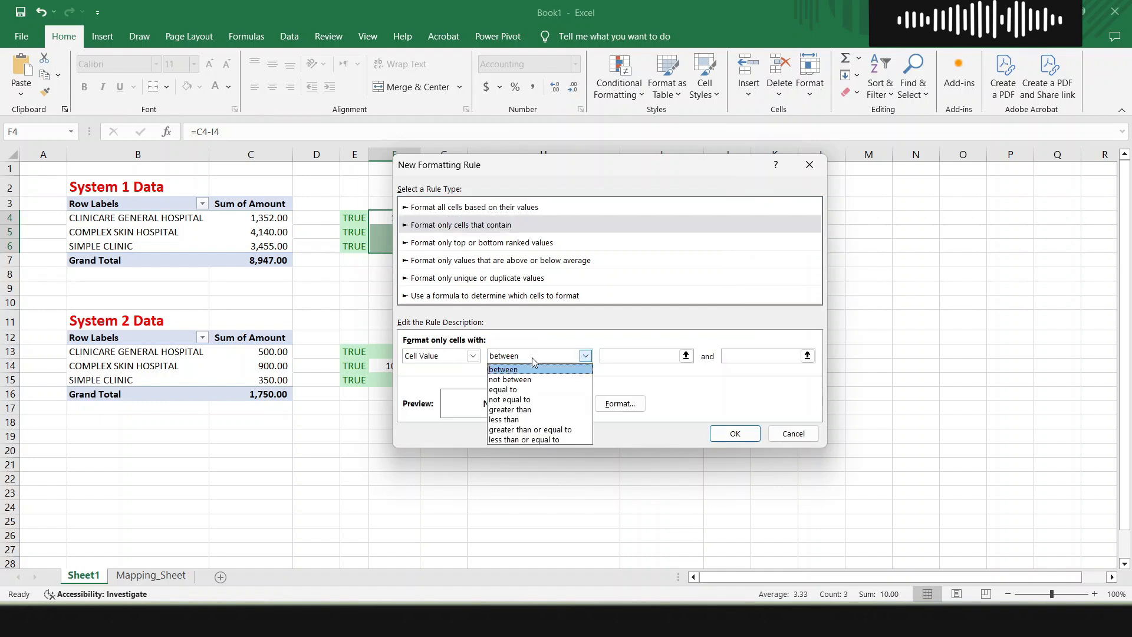
click(537, 401)
click(629, 354)
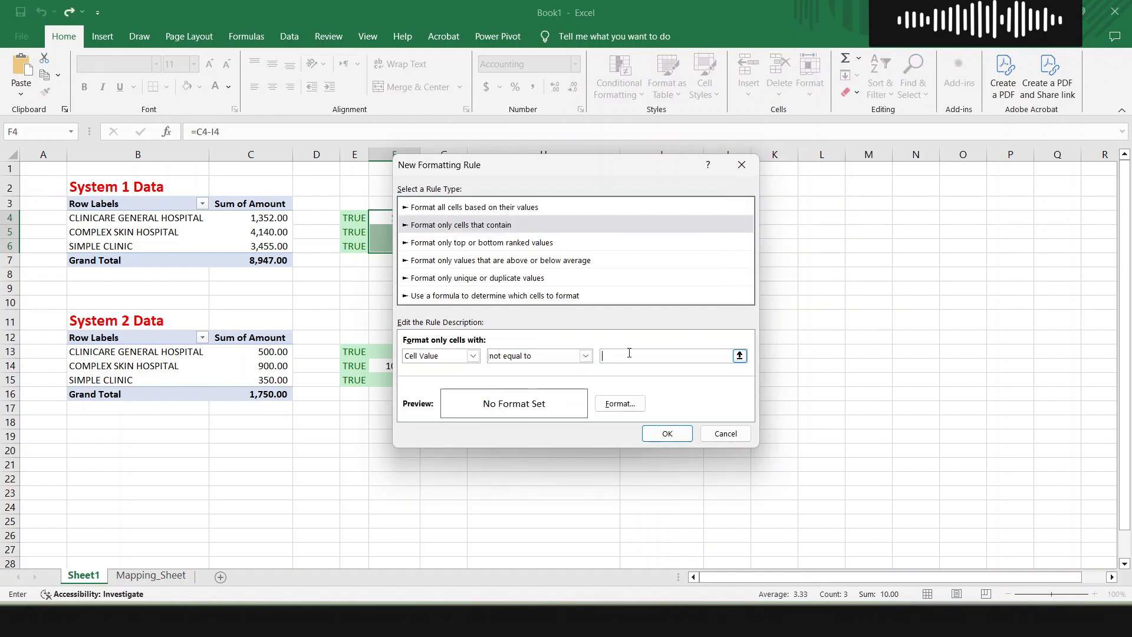
text(0)
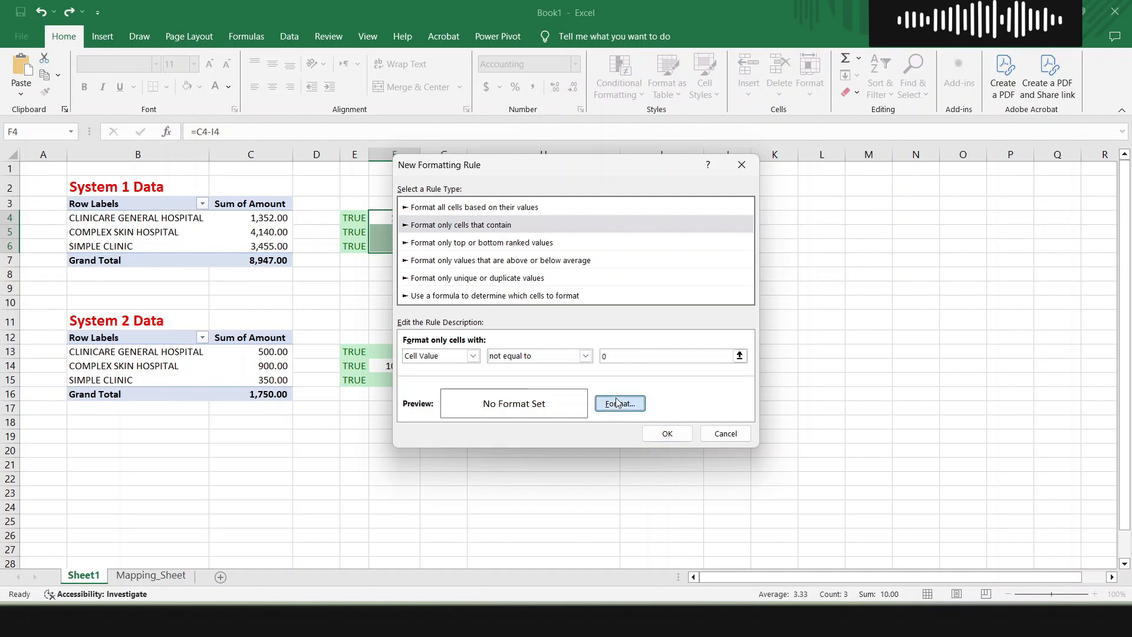
Give the rule a red fill and a yellow font, and apply it to the difference cells
click(618, 403)
click(504, 129)
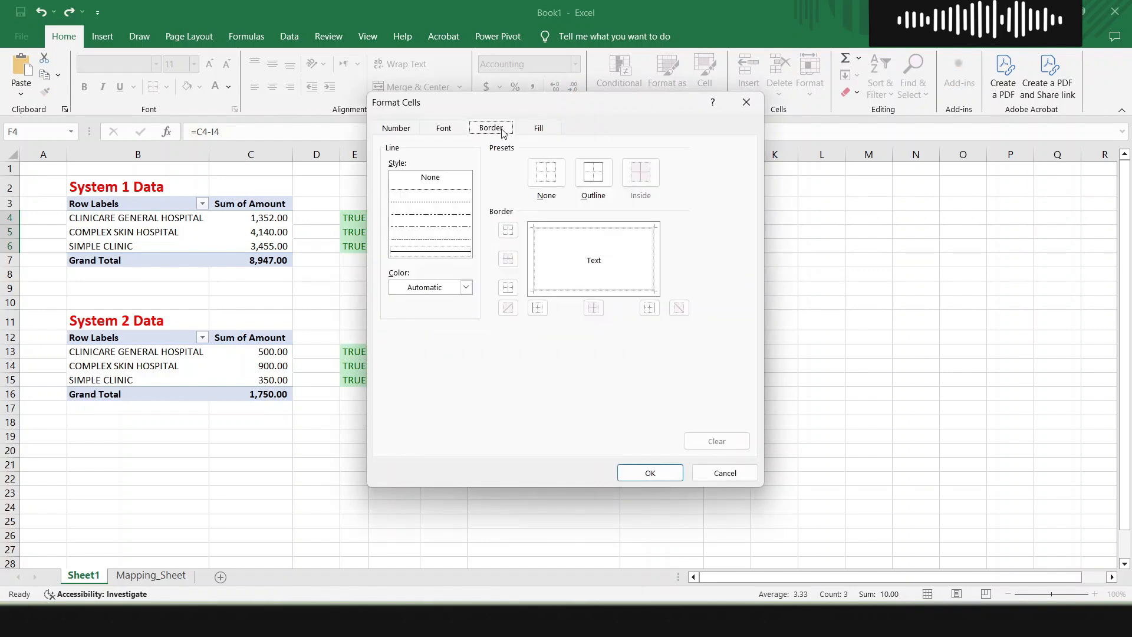
click(530, 130)
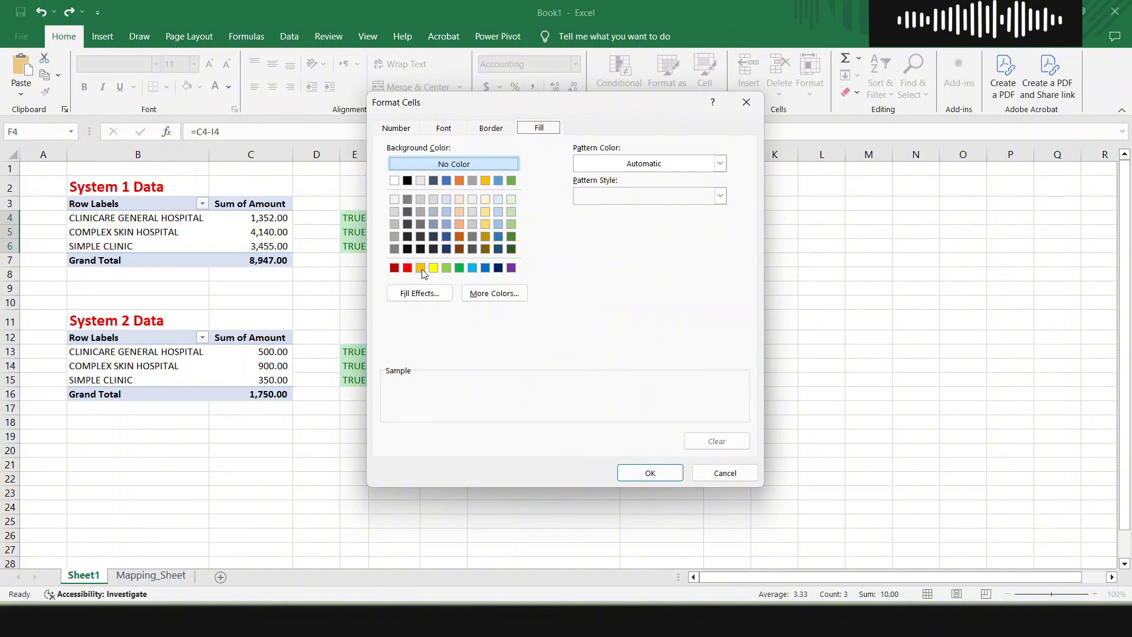
click(408, 268)
click(444, 129)
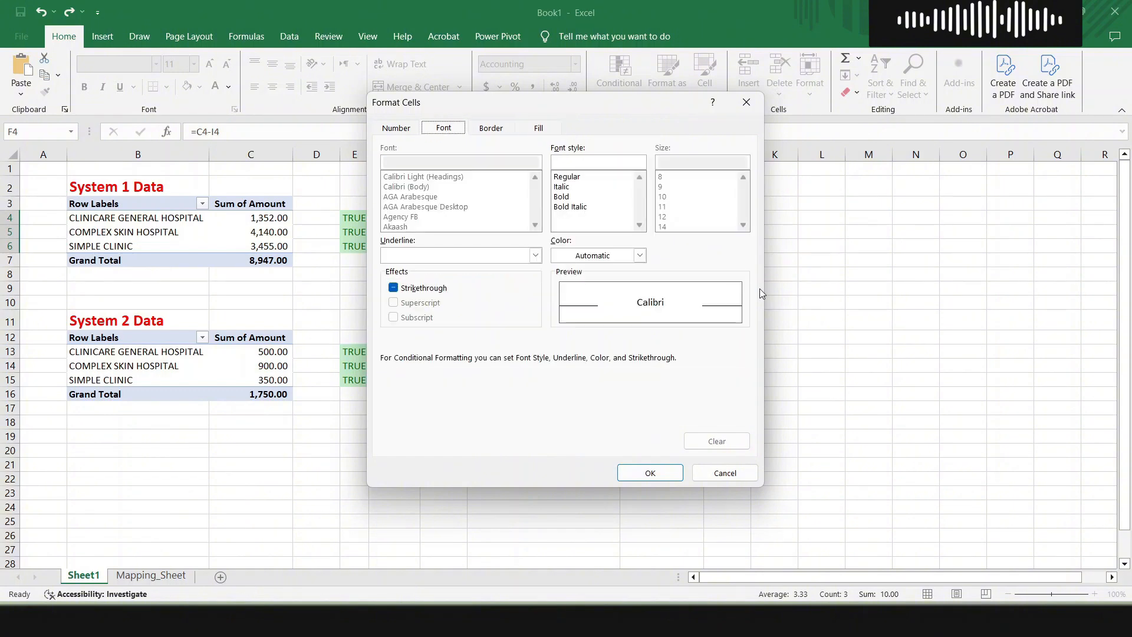
click(640, 256)
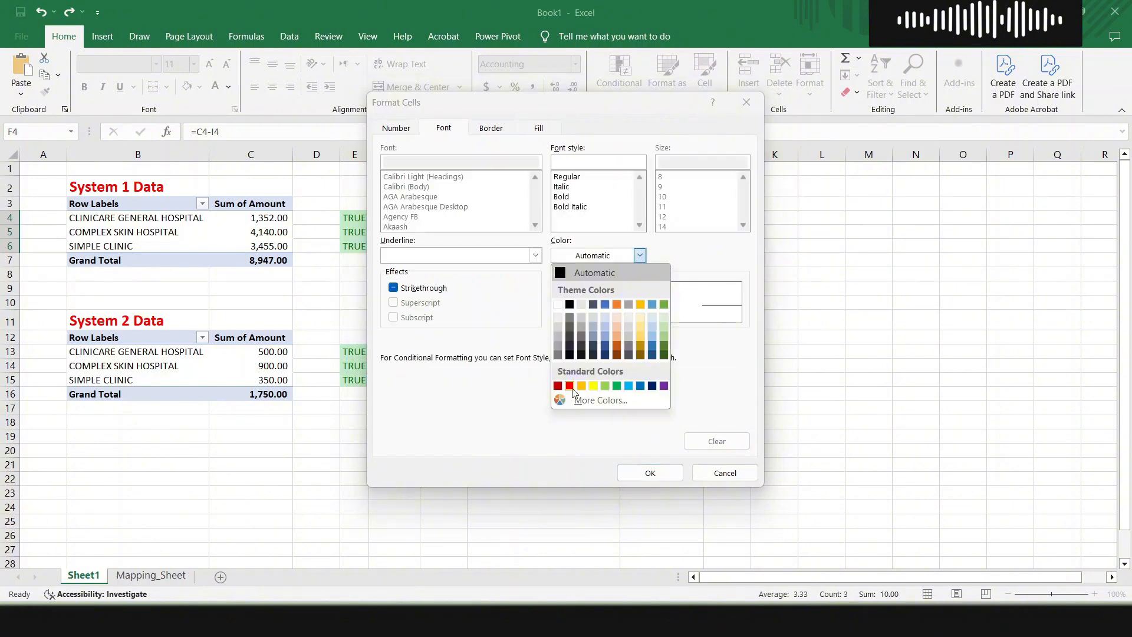
click(594, 386)
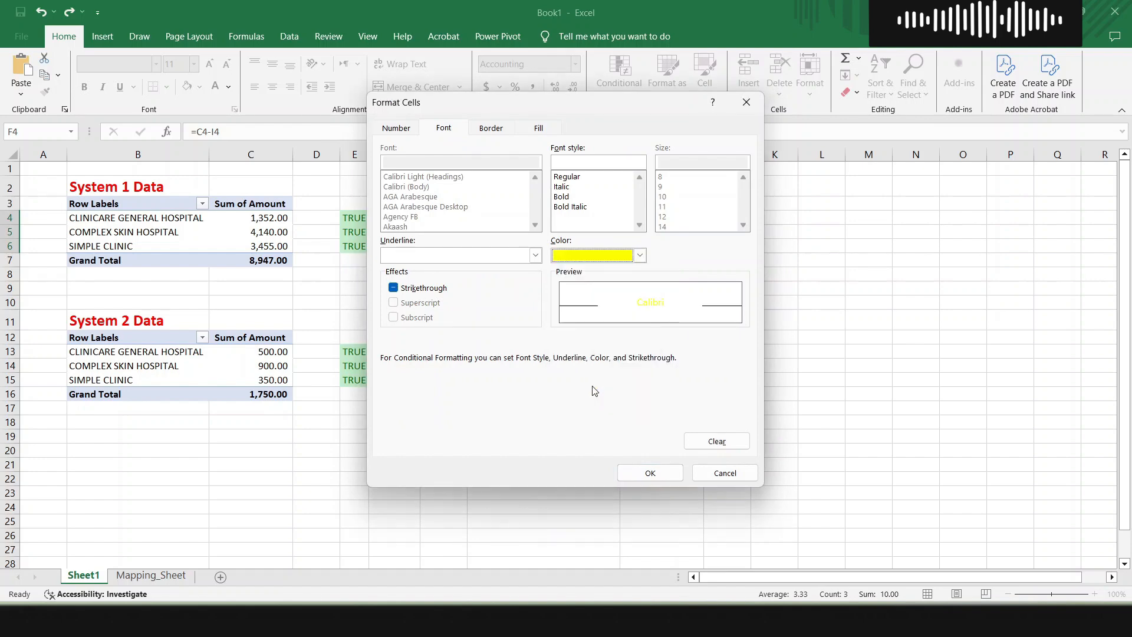
click(650, 473)
click(667, 434)
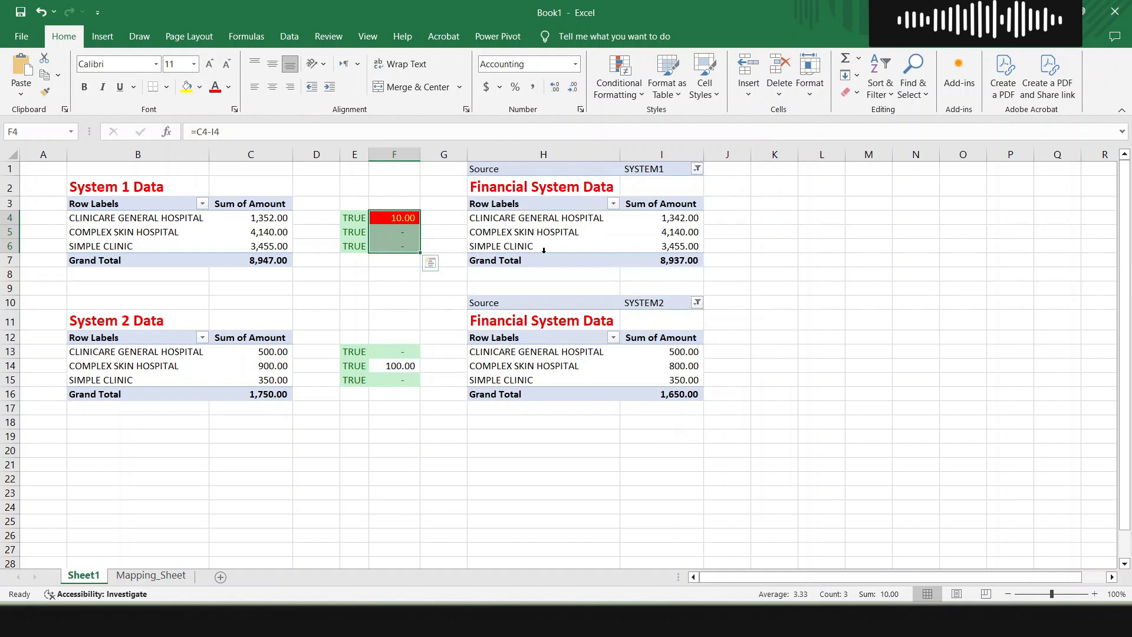
Copy the difference cells F4:F6 with their conditional formatting to F13:F15 in the System 2 comparison
key(ctrl+c)
key(ctrl+Down)
key(ctrl+Down)
key(ctrl+v)
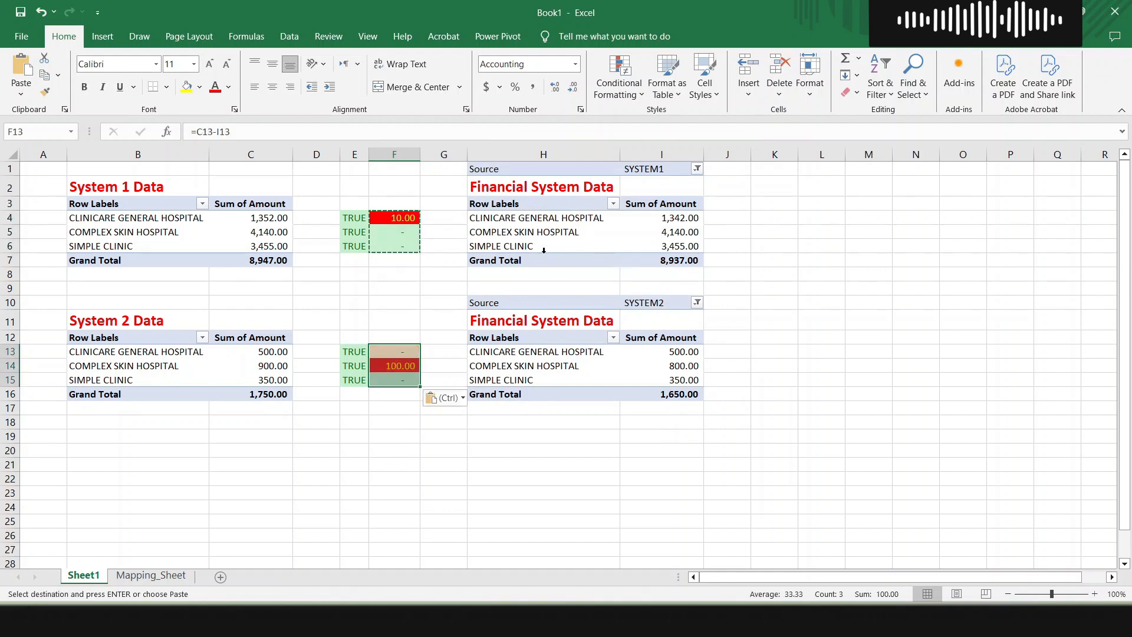
key(Escape)
key(Up)
key(Down)
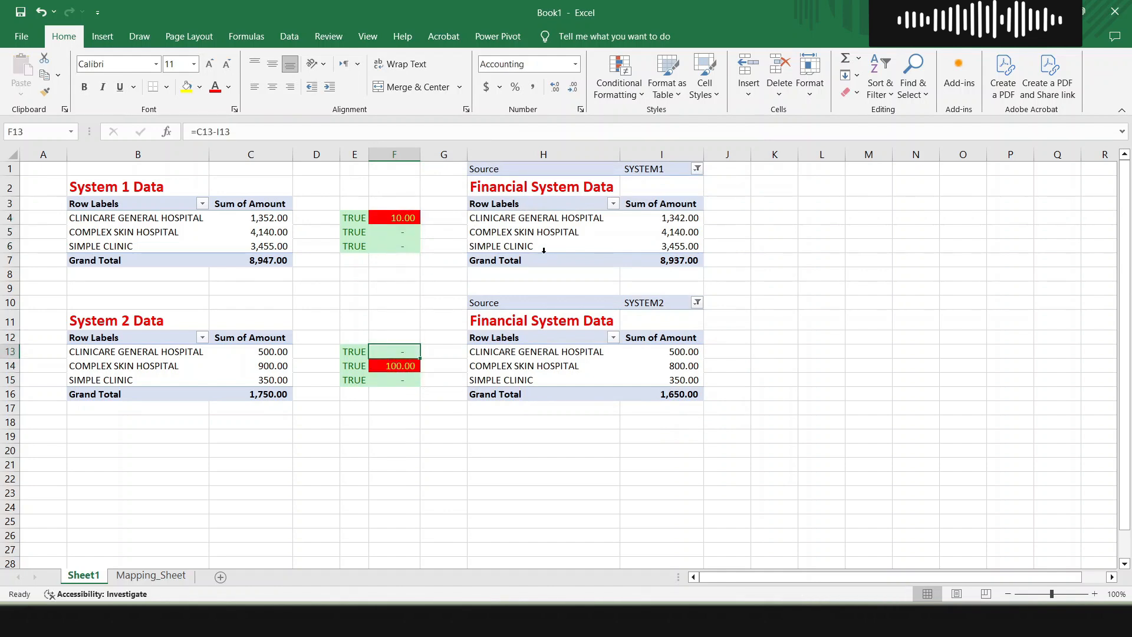
key(Left)
key(Down)
key(shift+space)
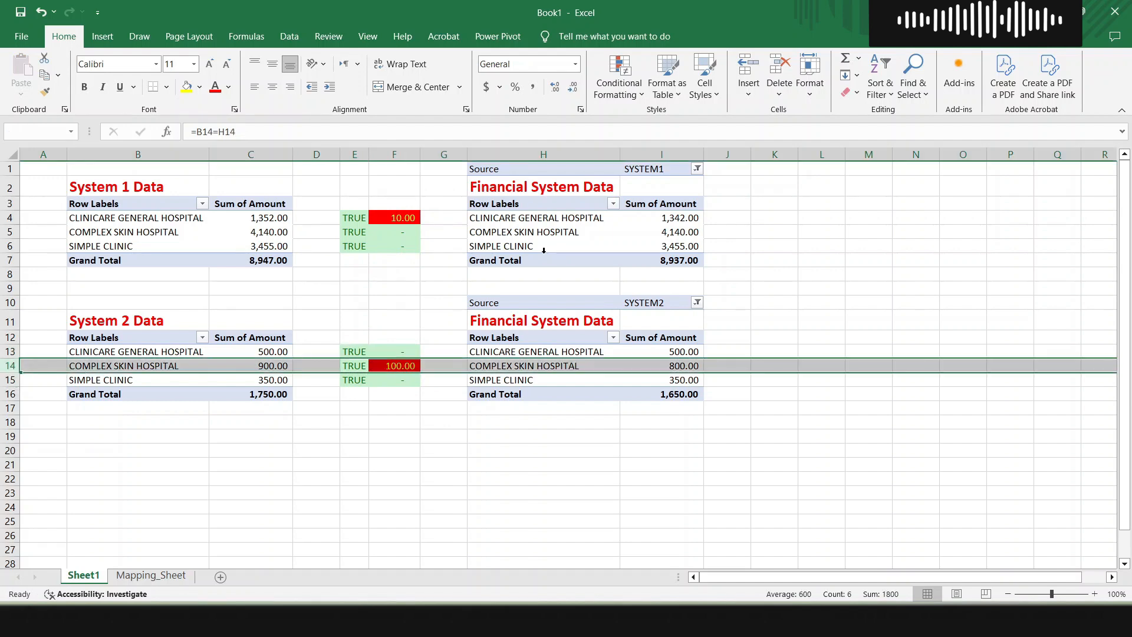
key(Right)
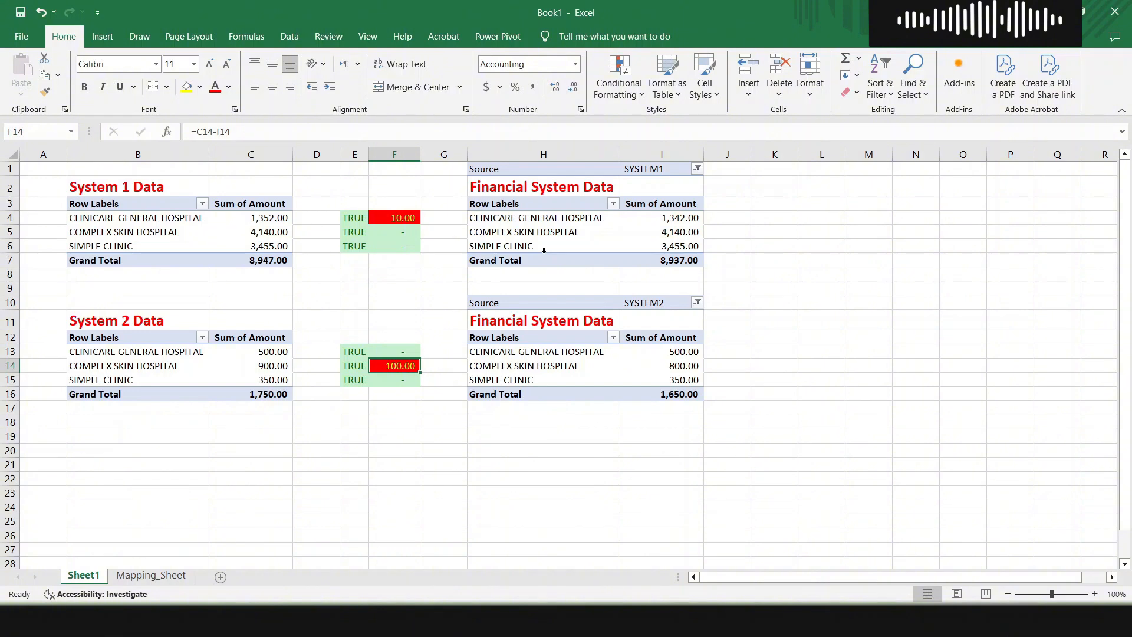
Enter a formula in F3 that totals the differences of both comparisons, =SUM(F4:F16)
key(Up)
key(Up)
key(Up)
key(Up)
key(Up)
key(Up)
key(Up)
key(Up)
key(Up)
key(Up)
key(Up)
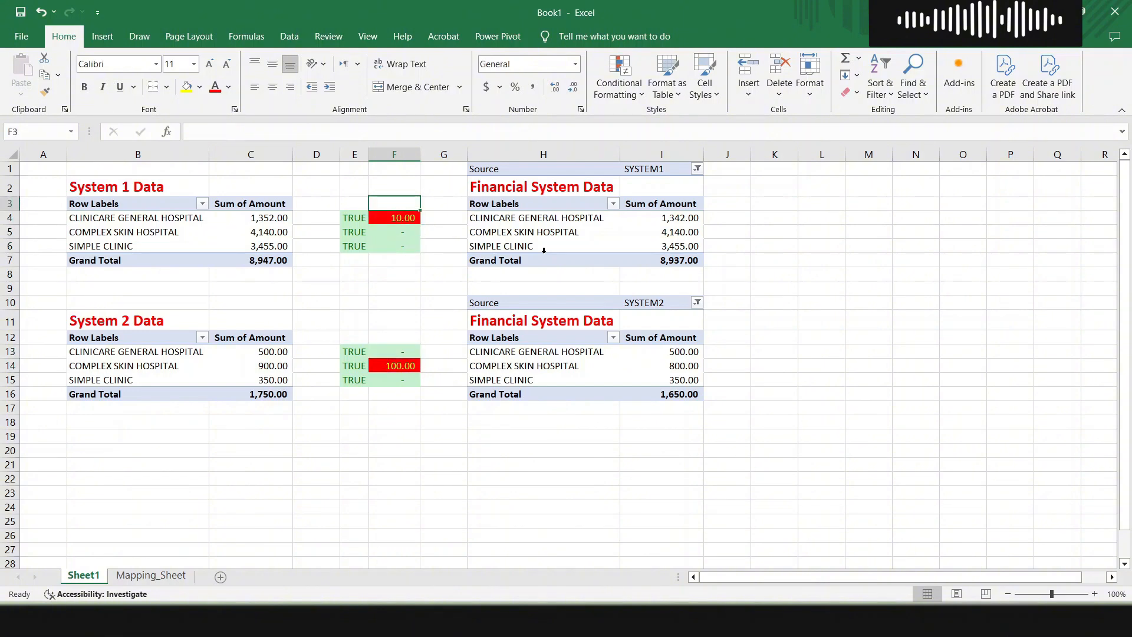
text(=SUM()
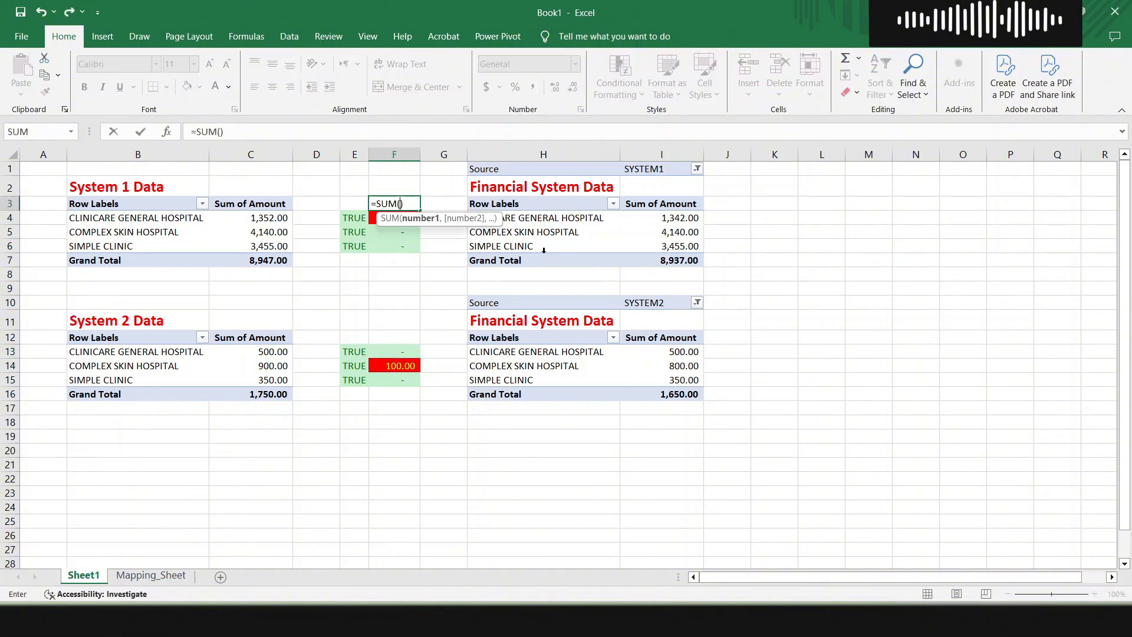
key(Down)
key(shift+Down)
key(shift+Down)
key(shift+Down)
key(shift+Down)
key(shift+Down)
key(shift+Down)
key(shift+Down)
key(shift+Down)
key(shift+Down)
key(shift+Down)
key(shift+Down)
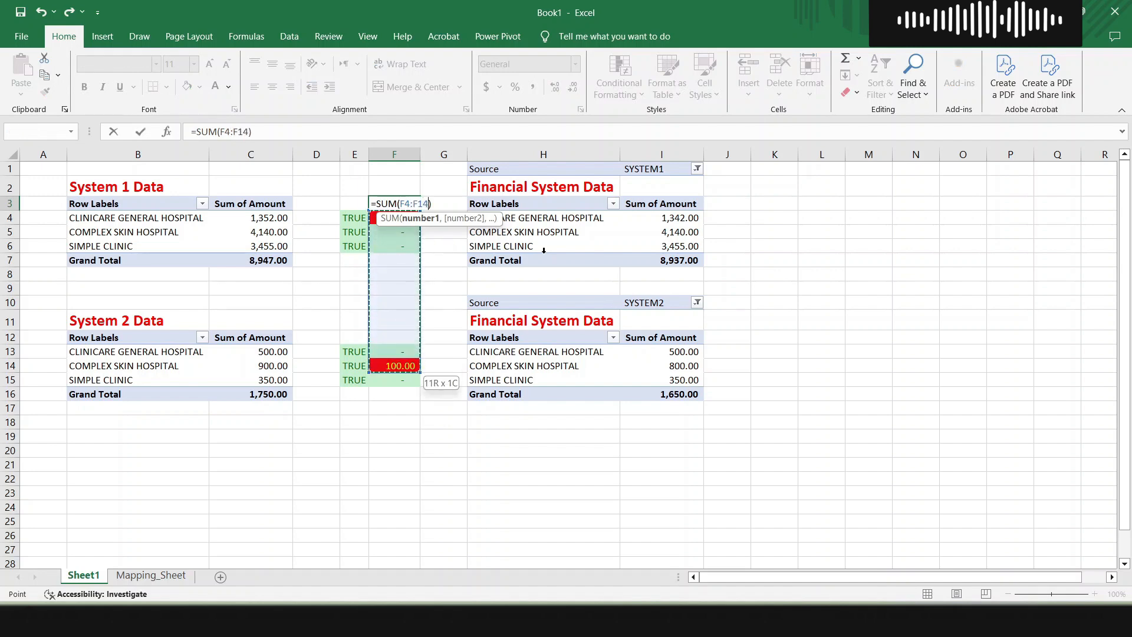
key(Return)
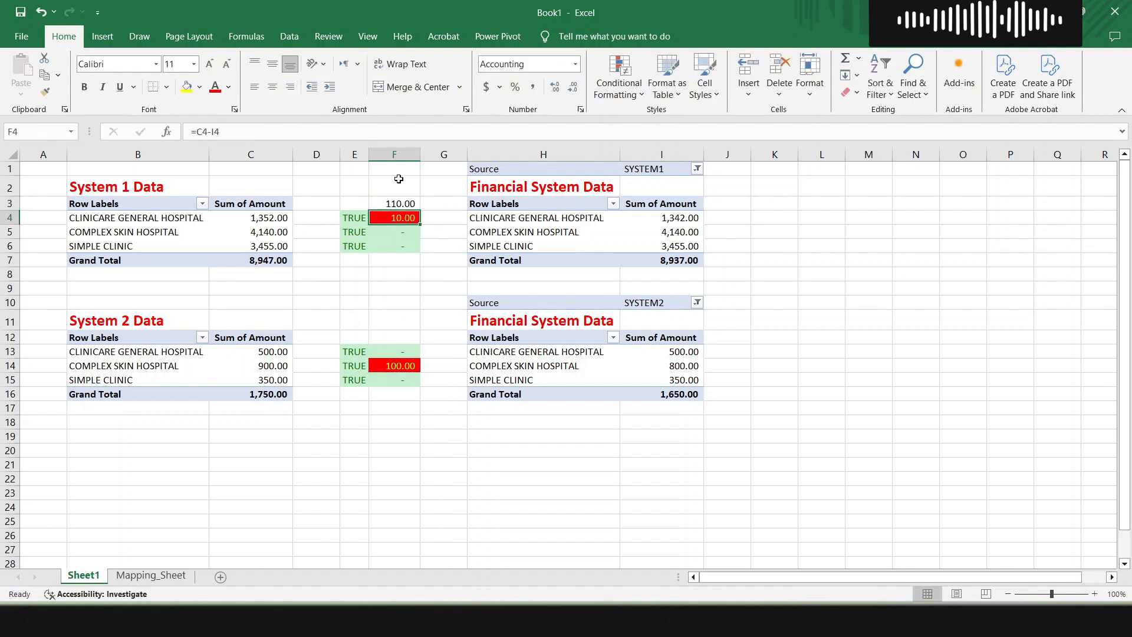
Apply only the formatting of F4 to the total in F3 and make the total bold
key(ctrl+c)
key(Up)
key(ctrl+alt+v)
key(t)
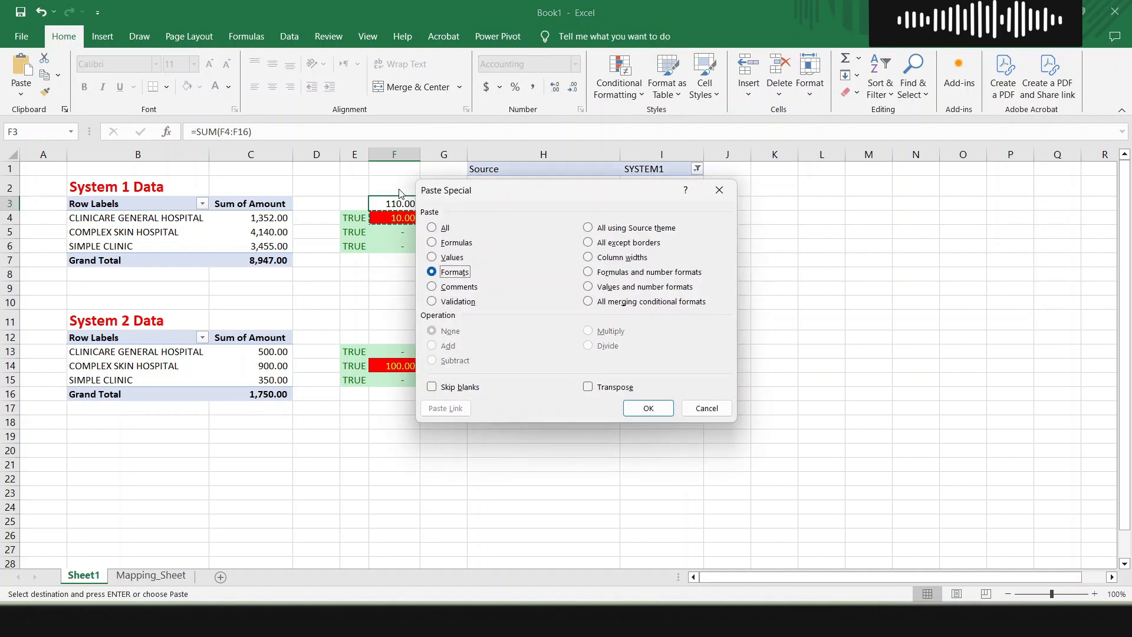
key(Return)
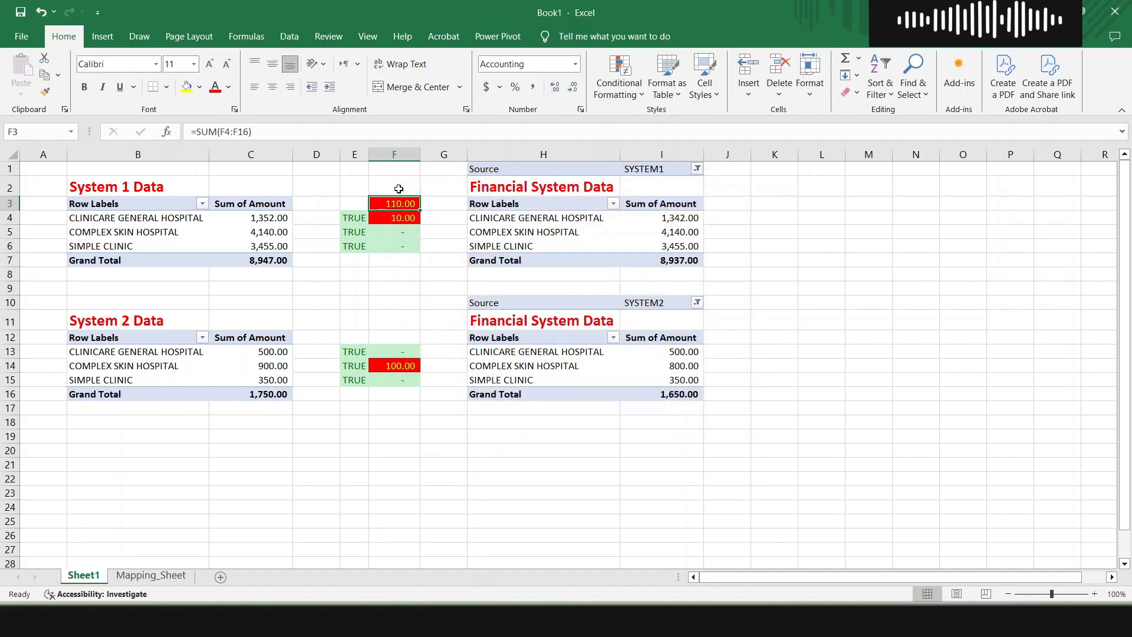
click(84, 90)
key(Left)
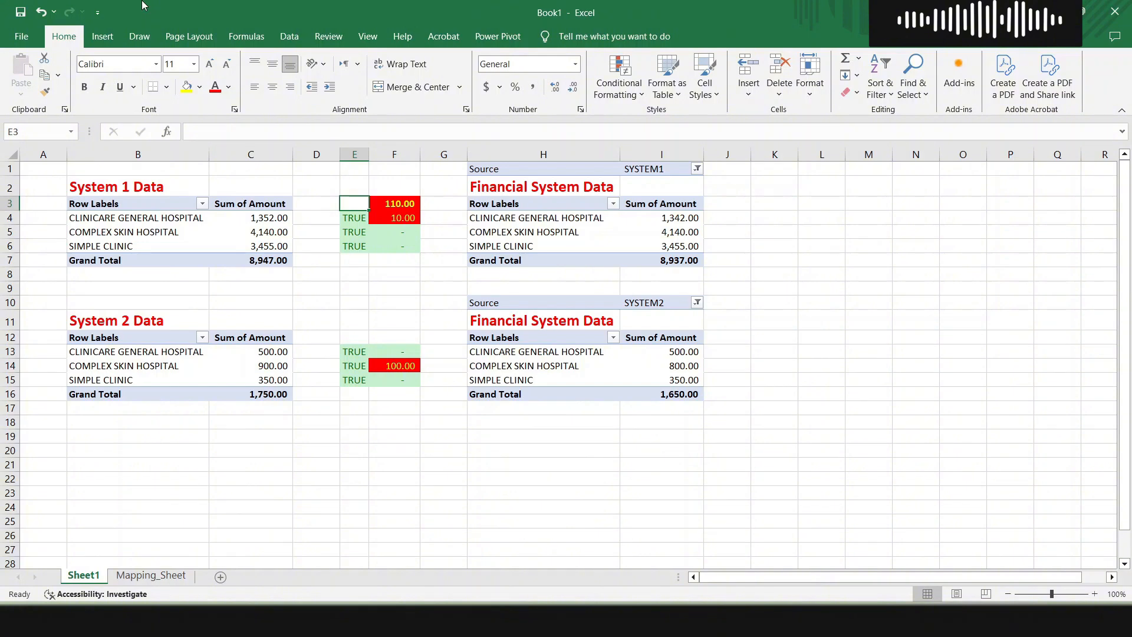
key(Right)
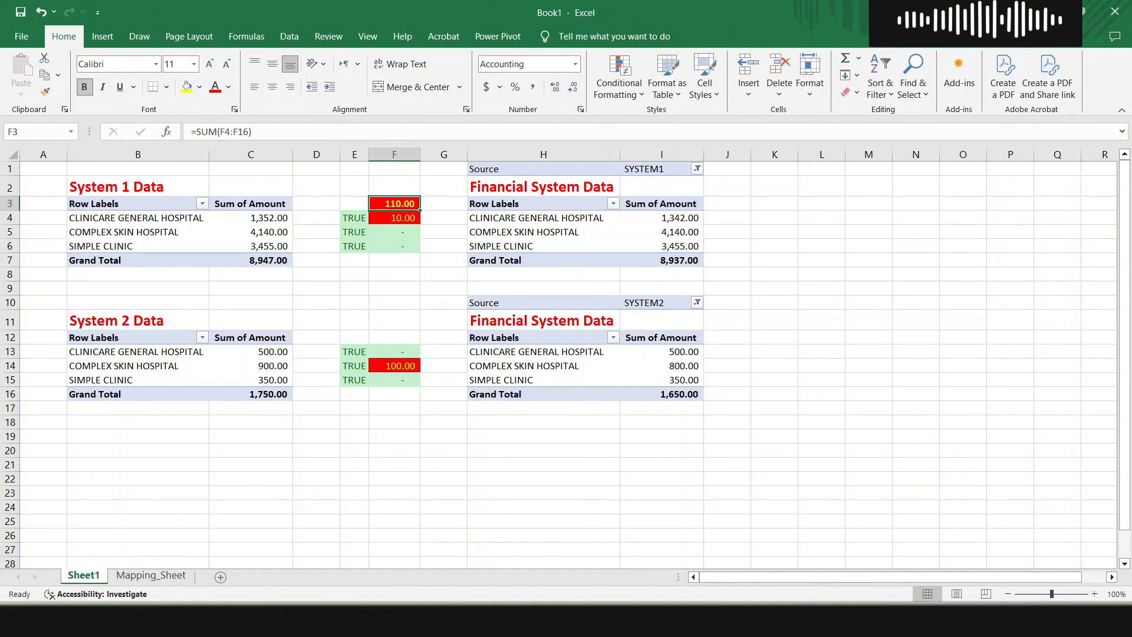
Open the financial_system_consolidated_report text file from the data folder and set the SYSTEM1 HOSP-CLINICARE amount to 1352
click(569, 562)
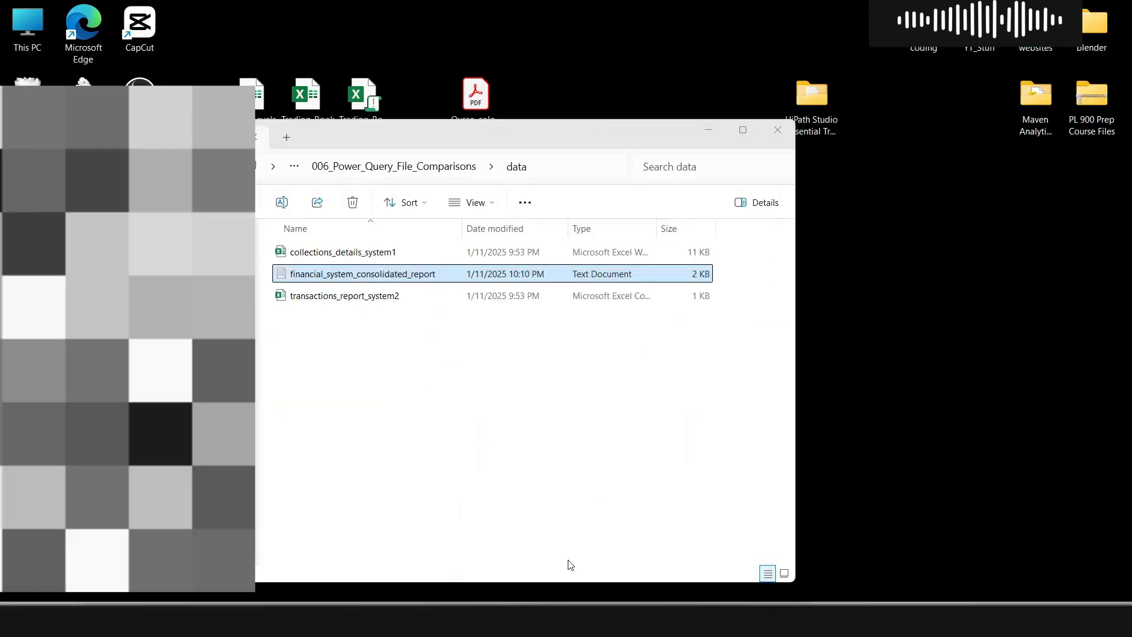
key(Return)
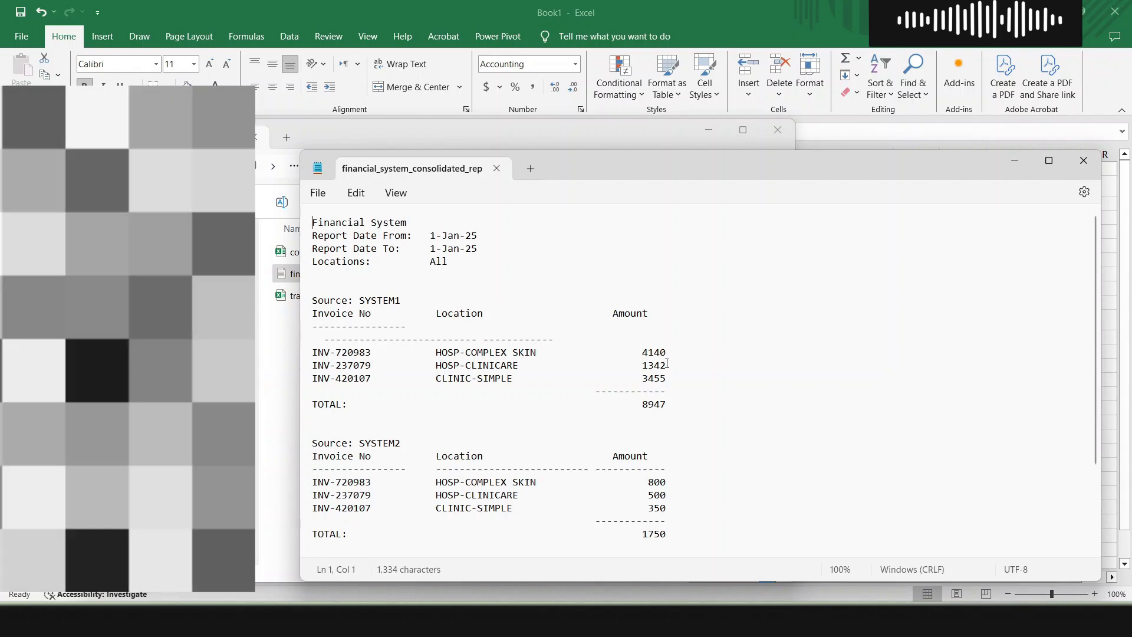
click(400, 5)
key(alt+Tab)
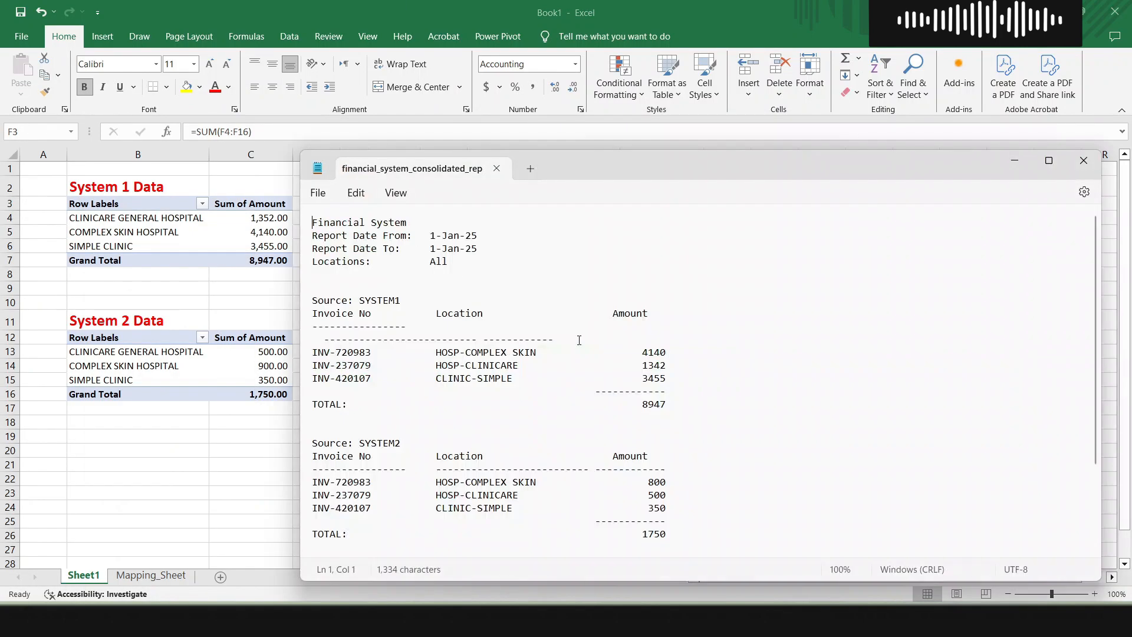
click(665, 366)
key(BackSpace)
key(Down)
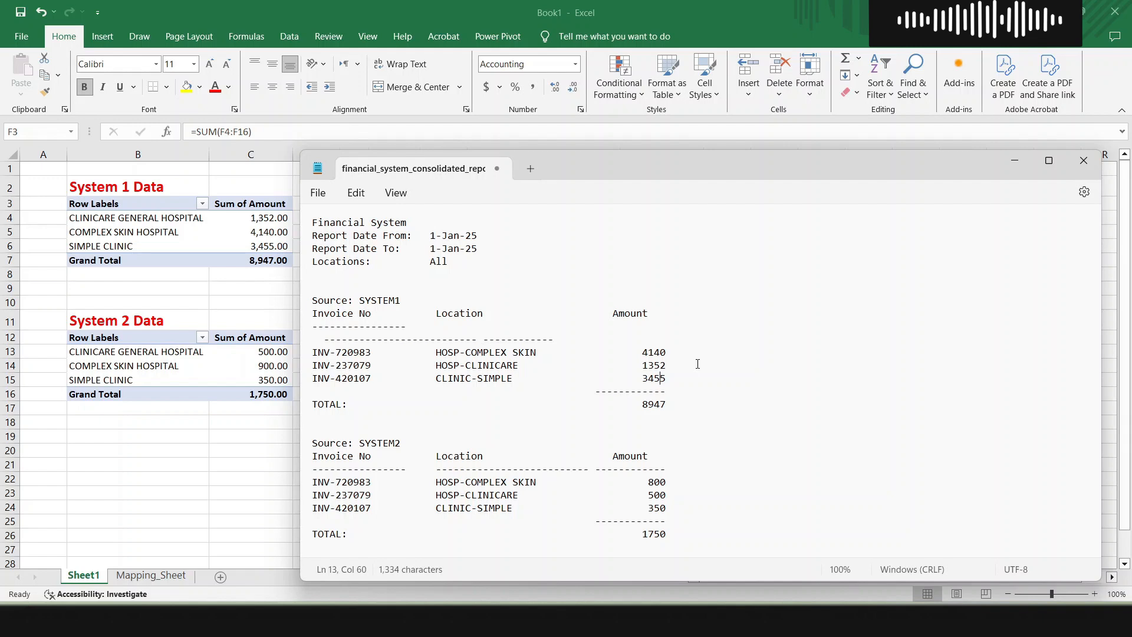
Set the SYSTEM2 HOSP-COMPLEX SKIN amount to 900 in the text report and save the file
key(Down)
key(Down)
key(Down)
key(Delete)
text(9)
Switch back to the Excel workbook and refresh all queries and pivot tables with the corrected report
key(alt+Tab)
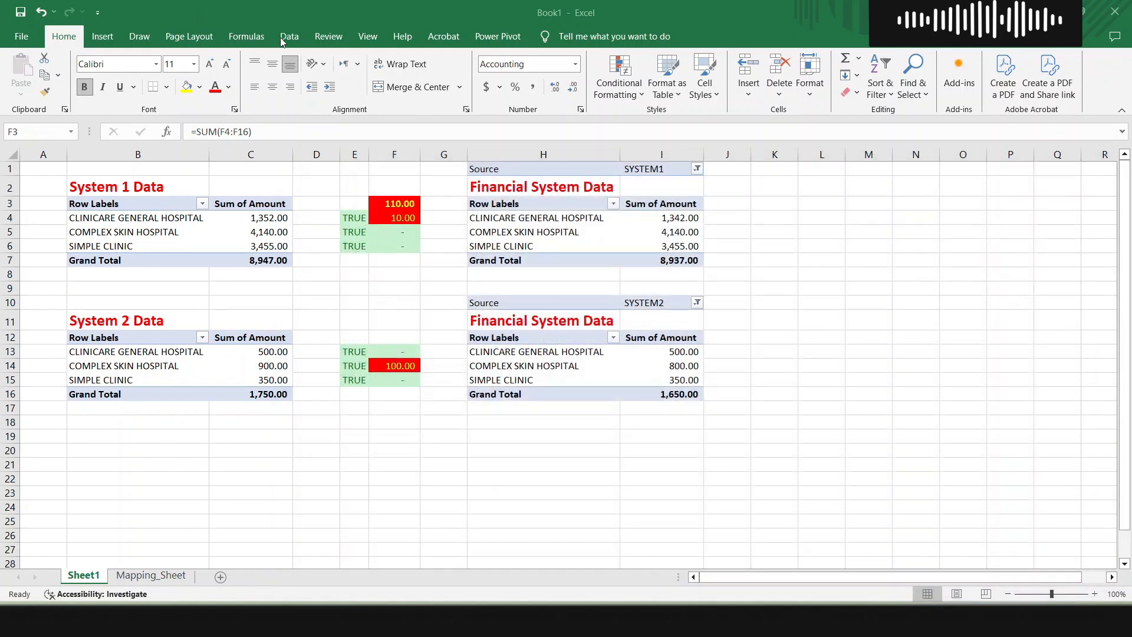
click(299, 33)
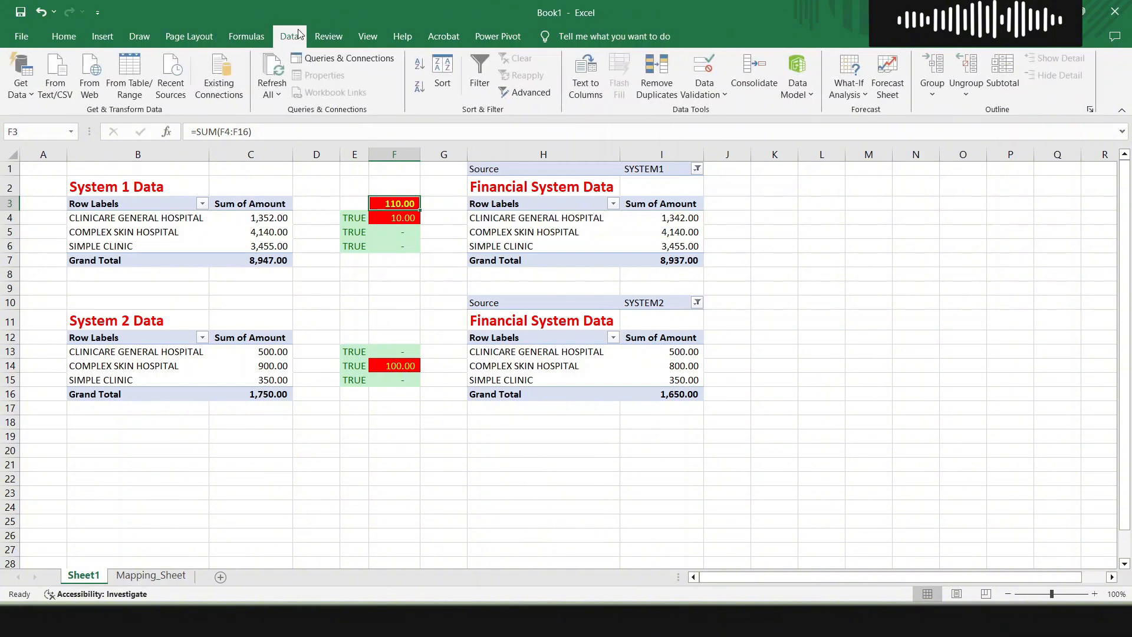
click(272, 71)
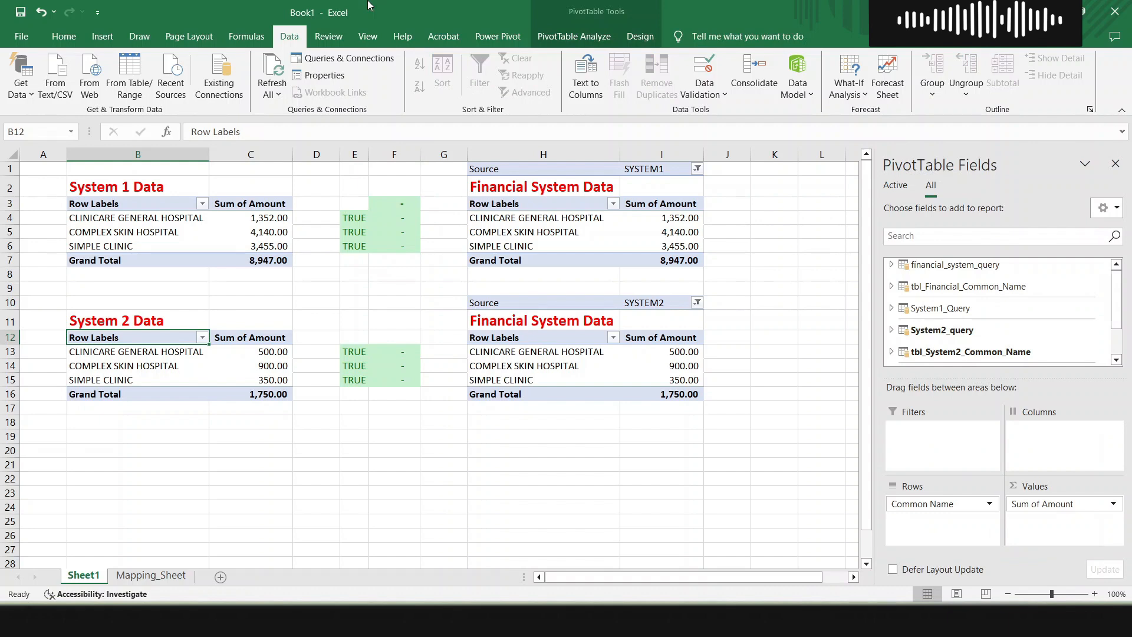
Hide the gridlines on Sheet1 and narrow the spacer columns D and G on both sides of the comparison columns
click(189, 37)
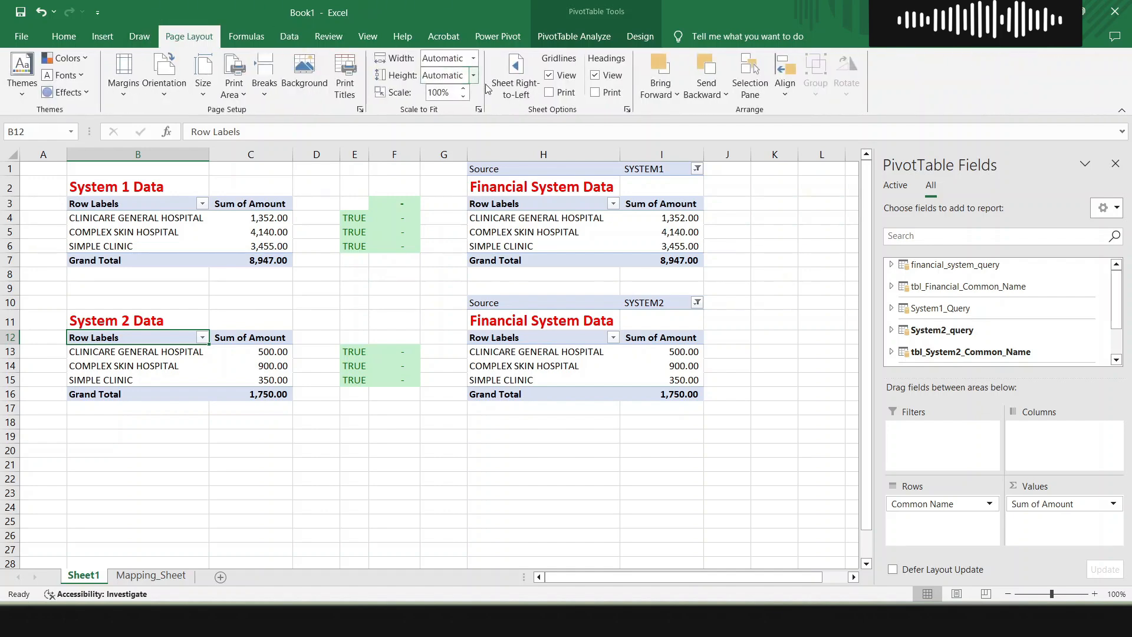
click(548, 76)
drag(342, 152, 315, 152)
drag(438, 154, 414, 154)
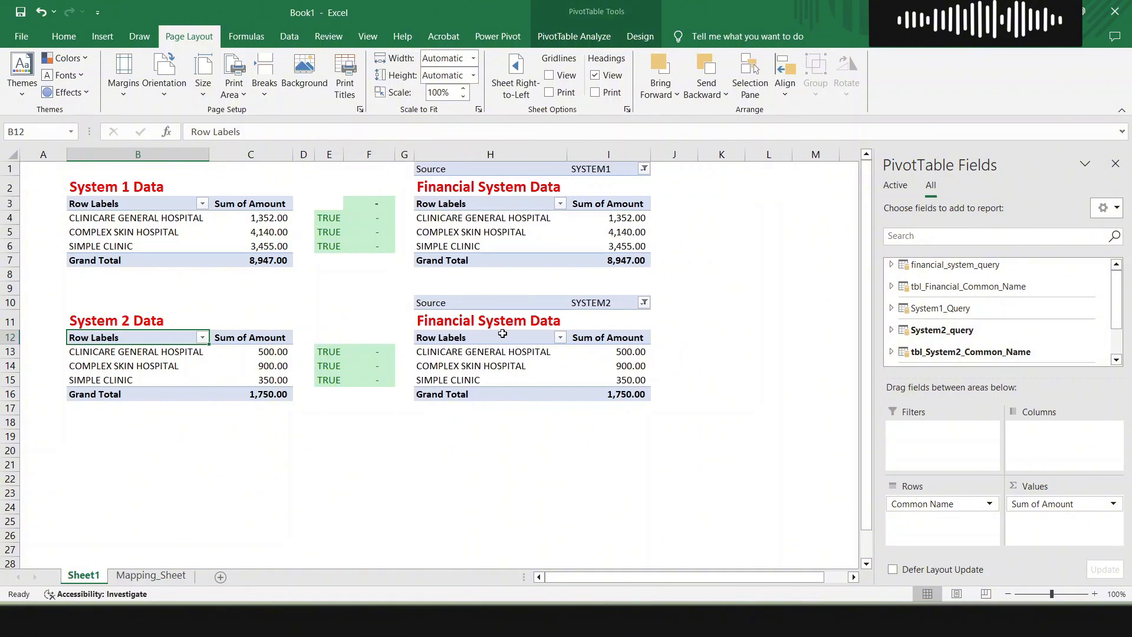
click(505, 491)
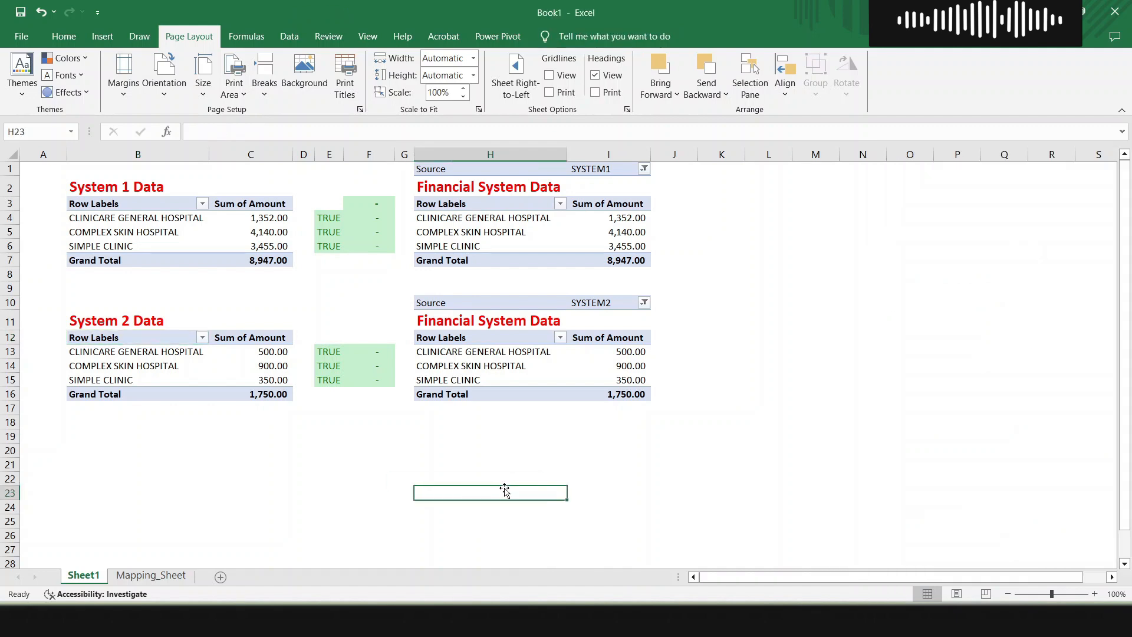
key(Left)
key(Left)
key(Left)
key(Left)
key(ctrl+Up)
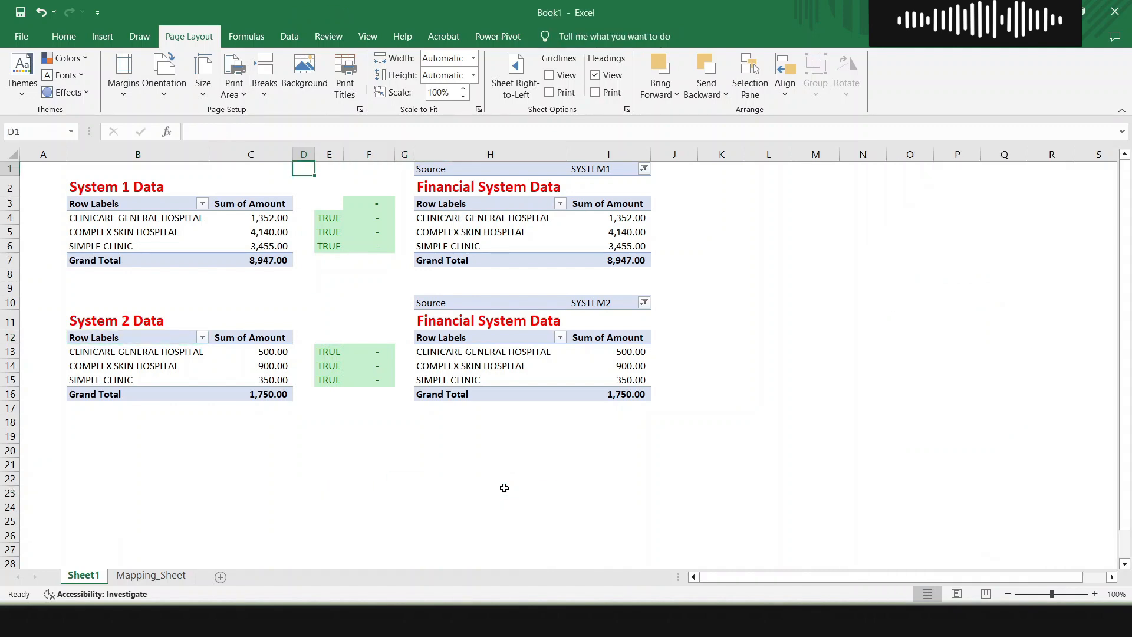
key(Left)
key(Left)
key(Left)
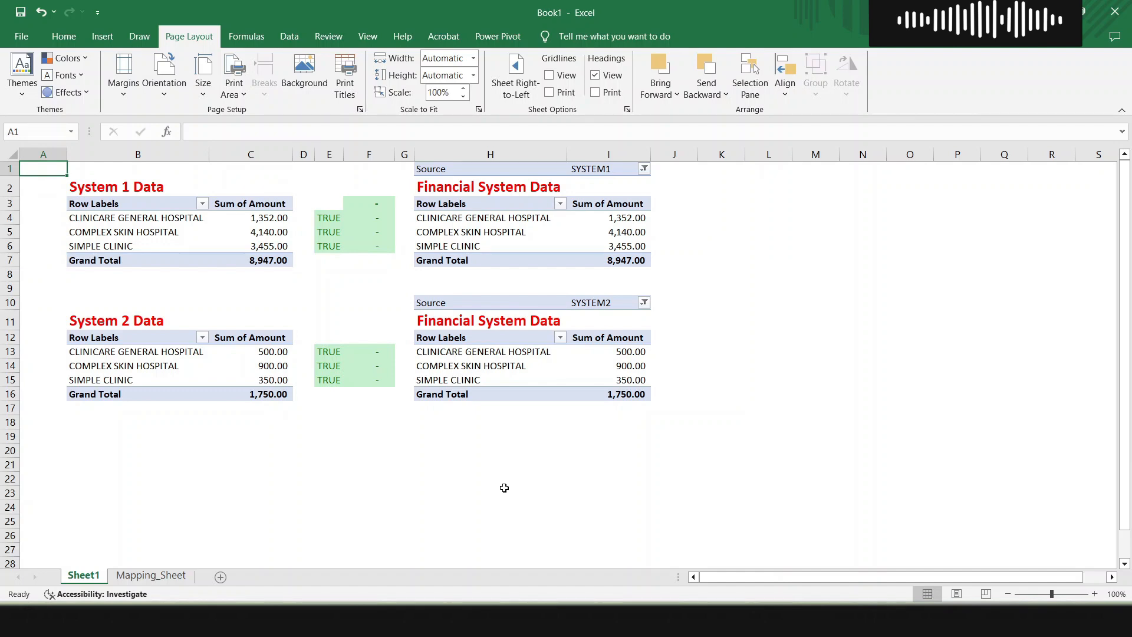
key(Right)
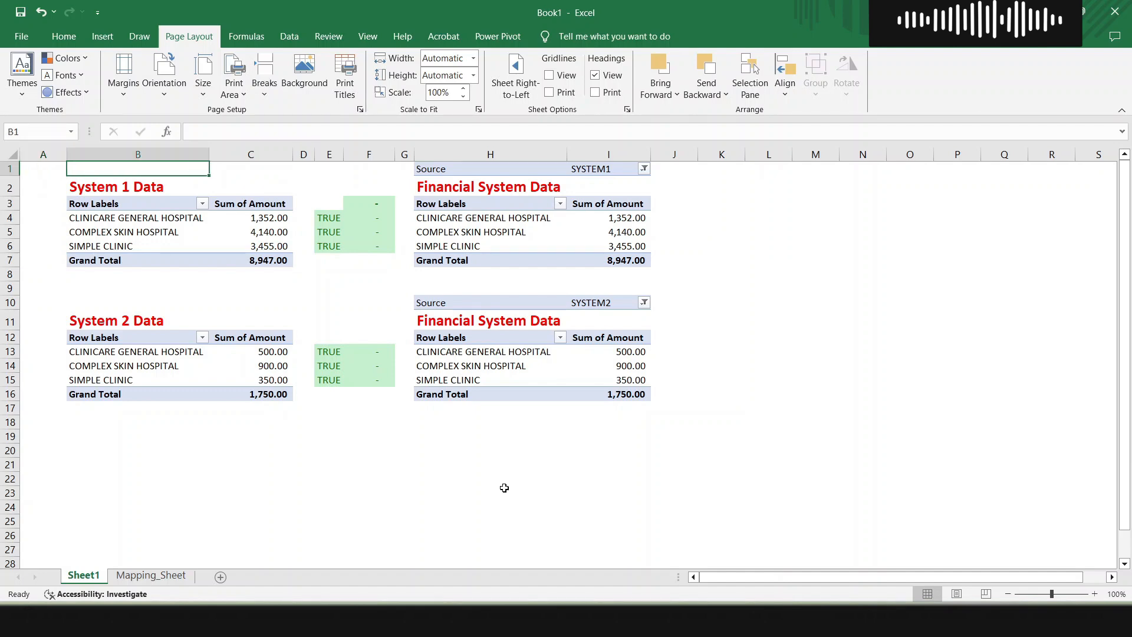
key(Right)
key(Right)
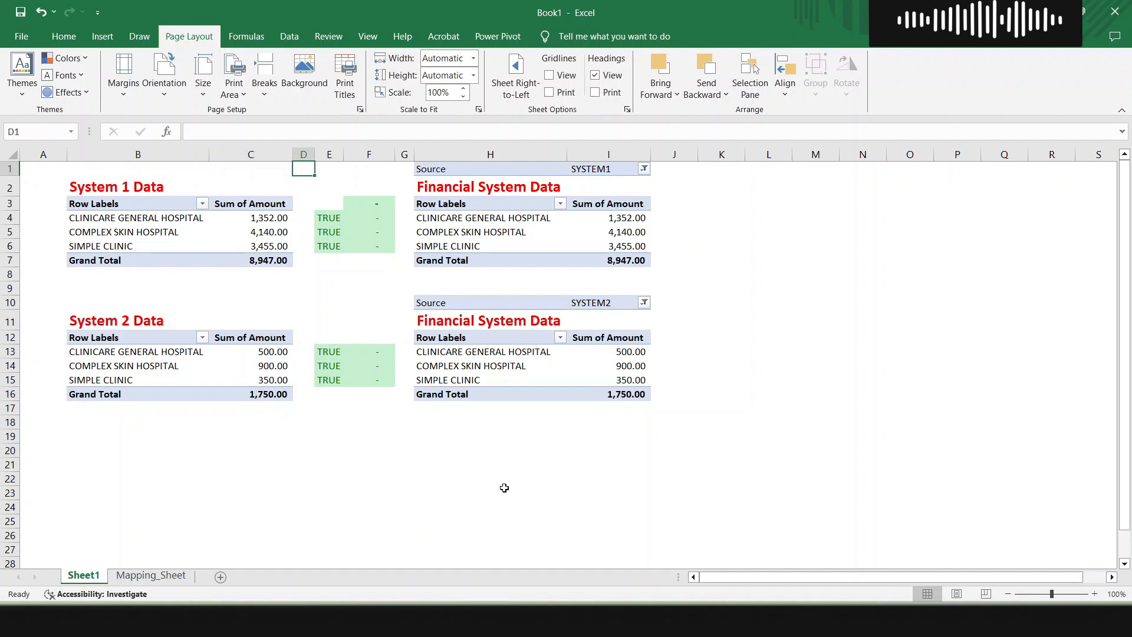
key(Right)
key(Down)
key(Down)
key(Down)
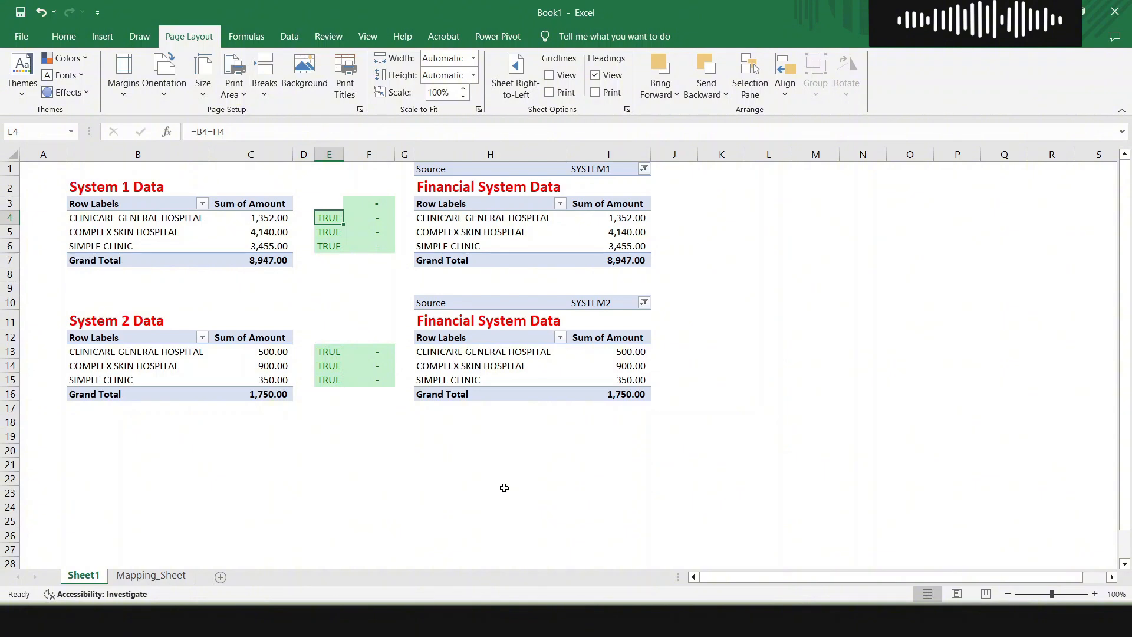
key(Right)
key(Up)
key(Left)
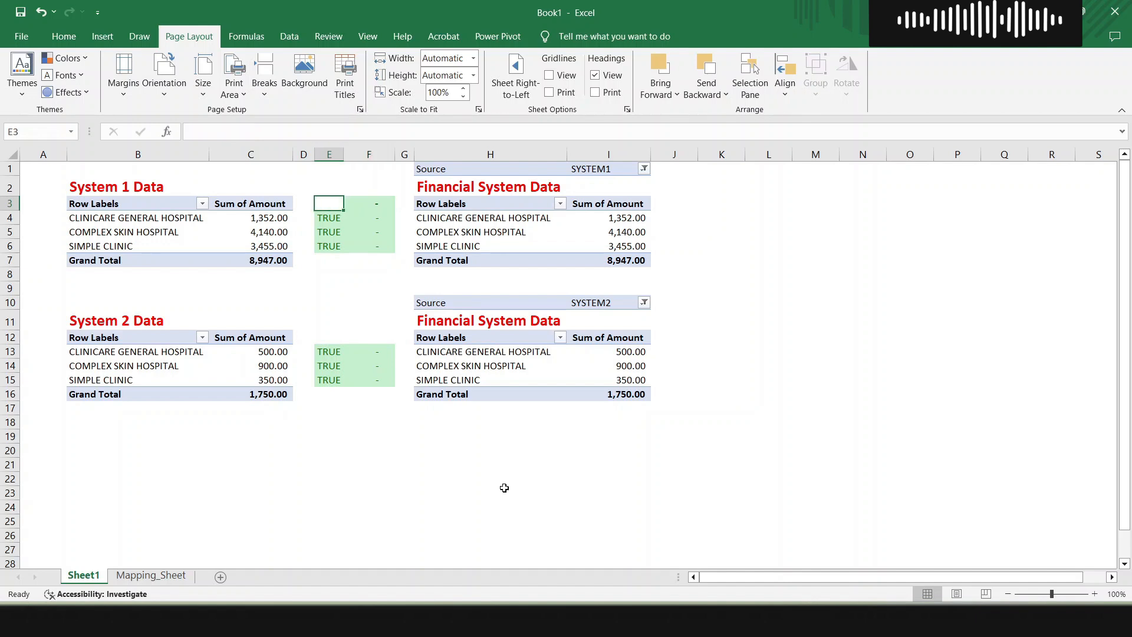